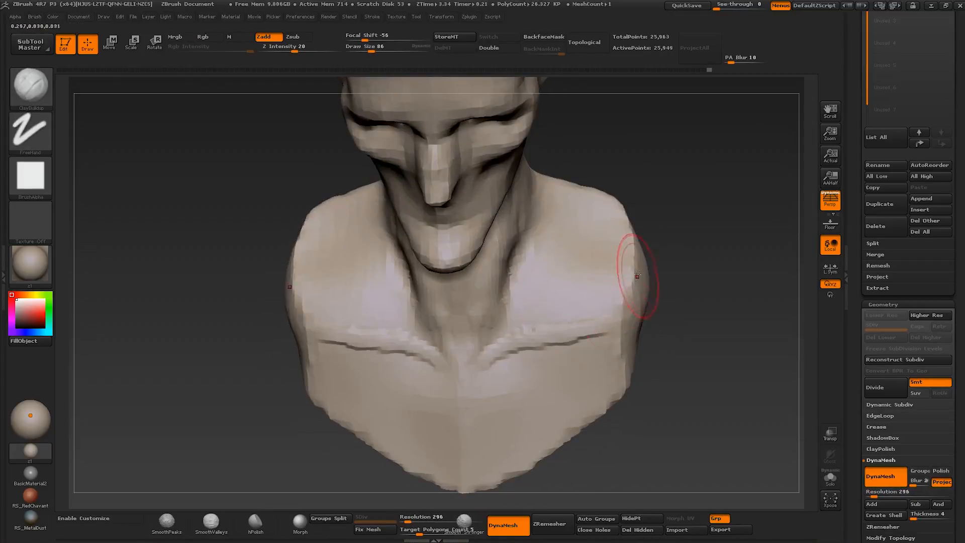
- Build up the collarbones and shoulder planes of the bust with the ClayBuildup brush
mouse_move(639, 269)
left_mouse_down()
mouse_move(517, 338)
mouse_move(628, 322)
mouse_move(533, 351)
left_mouse_up()
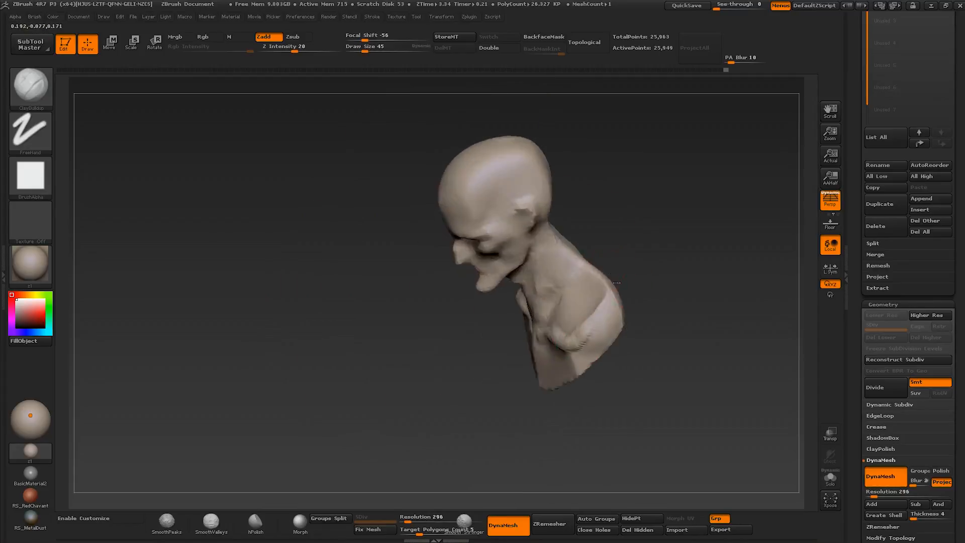
left_click_drag(616, 283, 610, 289)
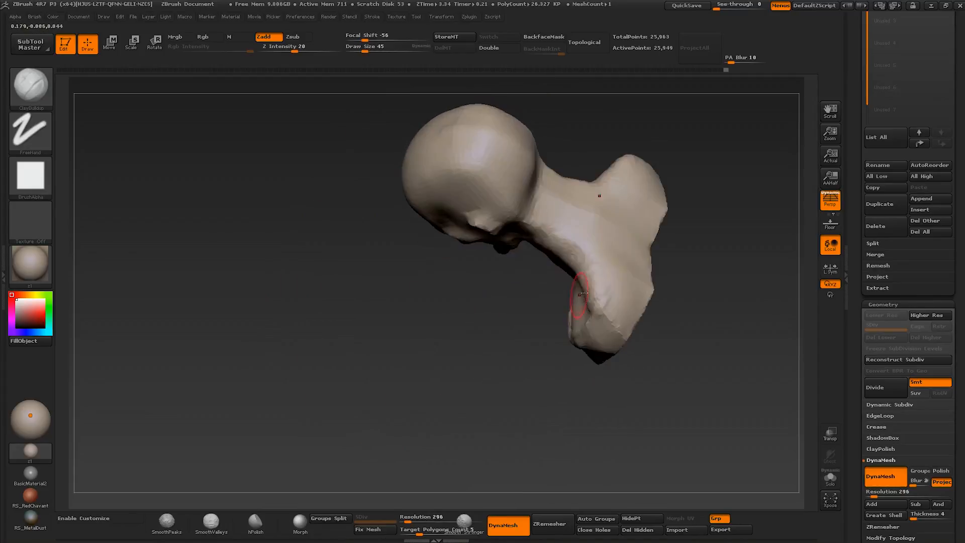
mouse_move(631, 204)
left_mouse_down()
mouse_move(632, 166)
mouse_move(567, 181)
left_mouse_up()
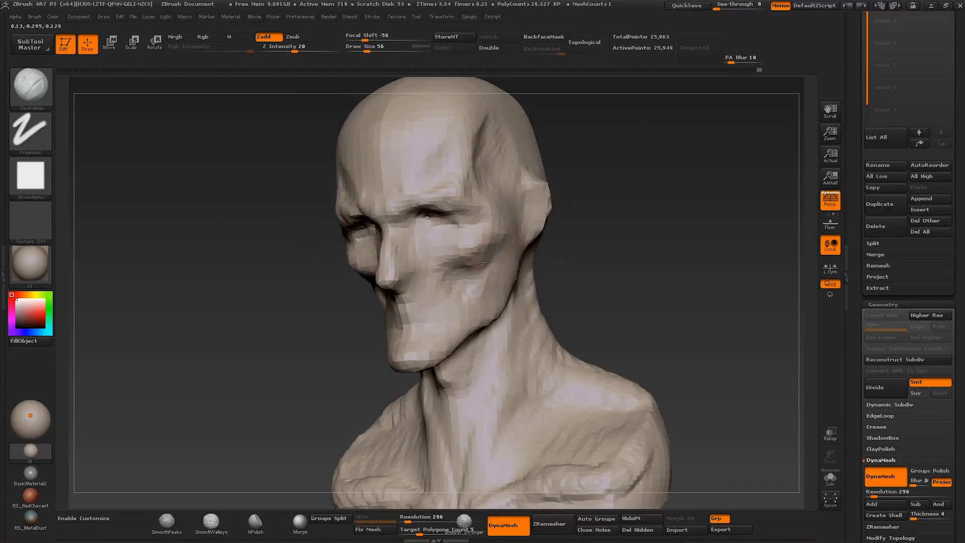
- Build up the cheeks, mouth area and chin with ClayBuildup strokes, varying the brush size
left_click_drag(484, 252, 455, 276)
key("s")
mouse_move(447, 330)
left_mouse_down()
mouse_move(410, 337)
mouse_move(408, 325)
left_mouse_up()
key("s")
left_click_drag(402, 305, 446, 308)
key("s")
mouse_move(431, 308)
left_mouse_down()
mouse_move(438, 301)
mouse_move(427, 294)
mouse_move(400, 319)
left_mouse_up()
key("s")
left_click_drag(465, 246, 463, 246)
left_click_drag(473, 222, 437, 230)
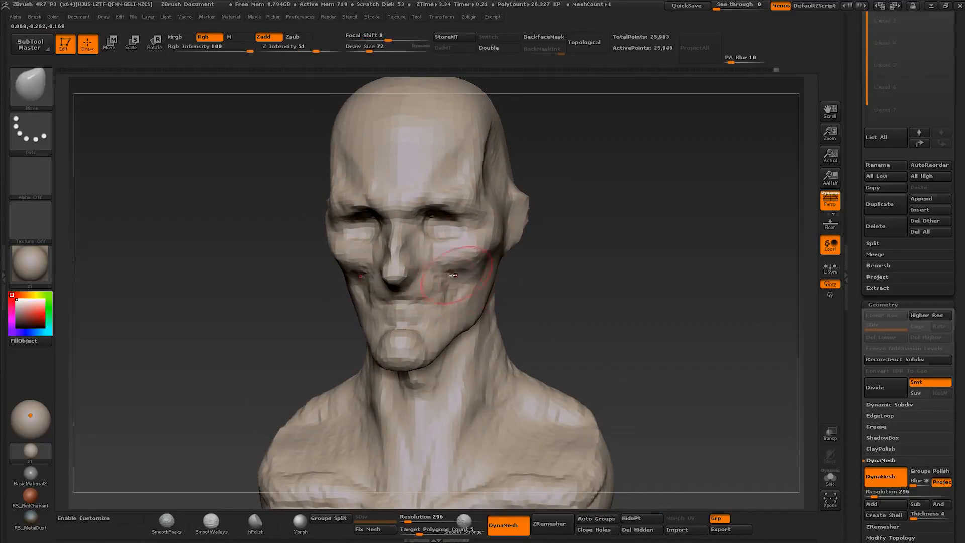
- Reshape the mouth area and the underside of the jaw with the Move brush, checking from below
left_click_drag(578, 282, 405, 281)
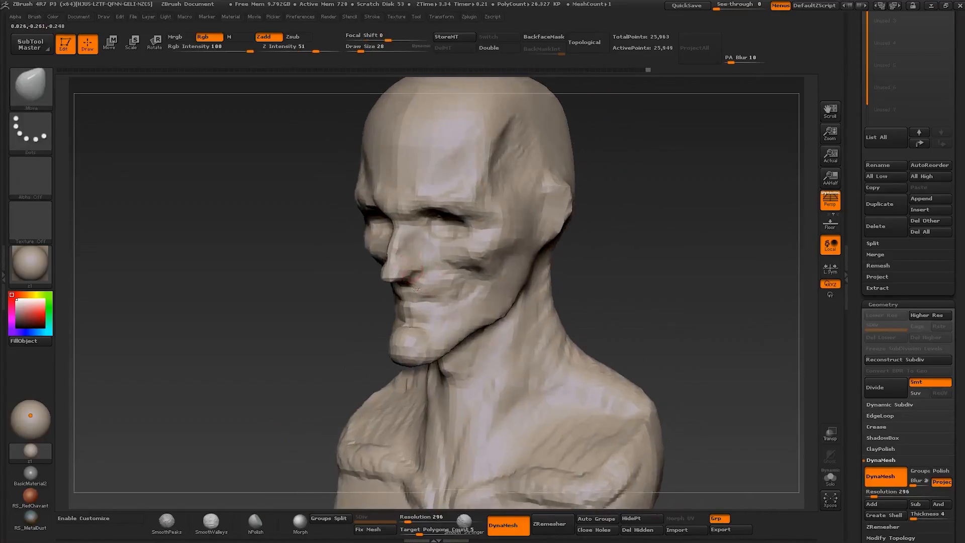
left_click_drag(418, 322, 418, 204)
key("bracketright")
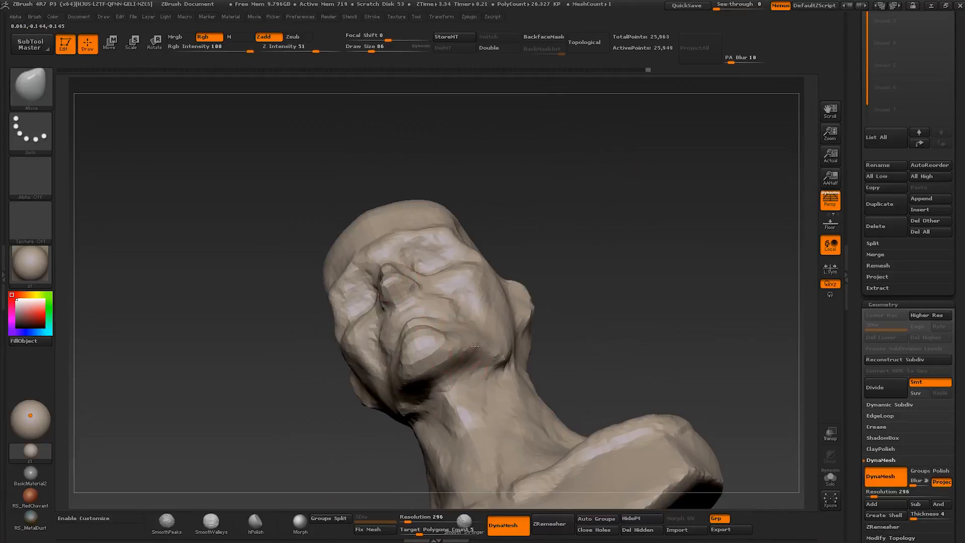
key("bracketleft")
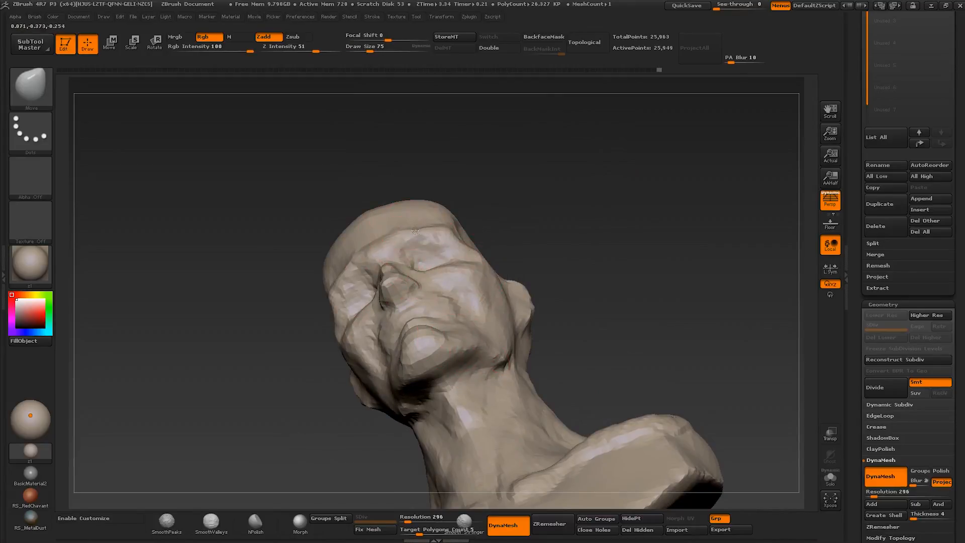
key("bracketright")
key("bracketright")
key("bracketright")
left_click_drag(495, 362, 517, 330)
- Adjust the base of the nose and upper lip in profile with a smaller Move brush, around size 35
key("bracketleft")
key("bracketleft")
key("bracketleft")
key("bracketleft")
key("bracketleft")
left_click_drag(566, 347, 486, 351)
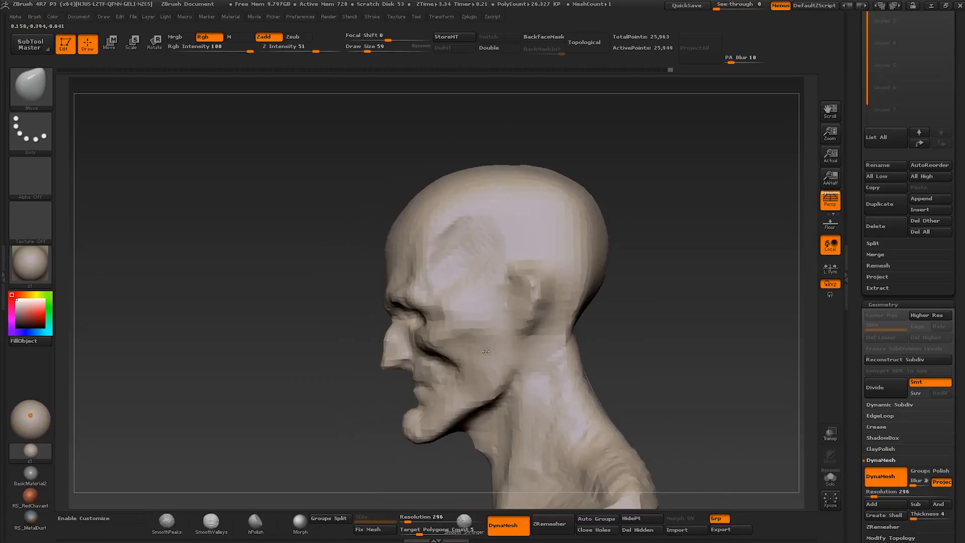
right_click_drag(416, 378, 411, 295, "alt")
key("bracketleft")
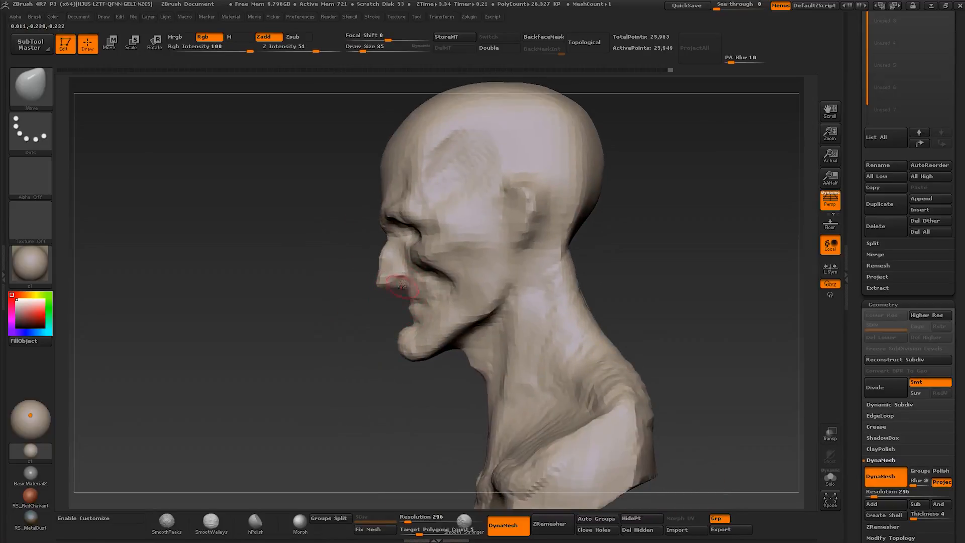
key("bracketright")
key("bracketright")
- Reshape the back of the skull in profile with a large Move brush of about size 192
left_click_drag(576, 150, 584, 150)
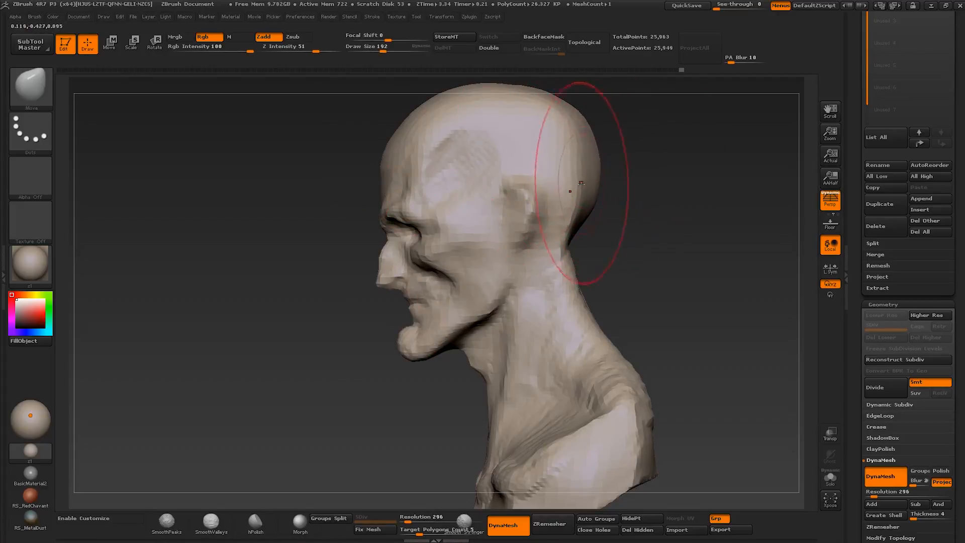
right_click_drag(582, 191, 523, 211)
key("s")
left_click_drag(561, 267, 552, 268)
left_click_drag(575, 215, 582, 214)
mouse_move(581, 214)
right_mouse_down("alt")
mouse_move(568, 197)
mouse_move(724, 221)
right_mouse_up("alt")
- Refine the brow, eye socket and cheek contours in profile with small Move brush adjustments
right_click_drag(573, 271, 561, 241, "alt")
key("s")
left_click_drag(560, 233, 554, 232)
right_click_drag(554, 232, 549, 232)
left_click_drag(551, 228, 546, 228)
right_click_drag(560, 246, 545, 251)
key("s")
left_click_drag(547, 253, 538, 237)
- Reshape the nose and surrounding face from both profiles with the Move brush at about size 72
right_click_drag(588, 267, 527, 276)
key("s")
left_click_drag(527, 291, 527, 288)
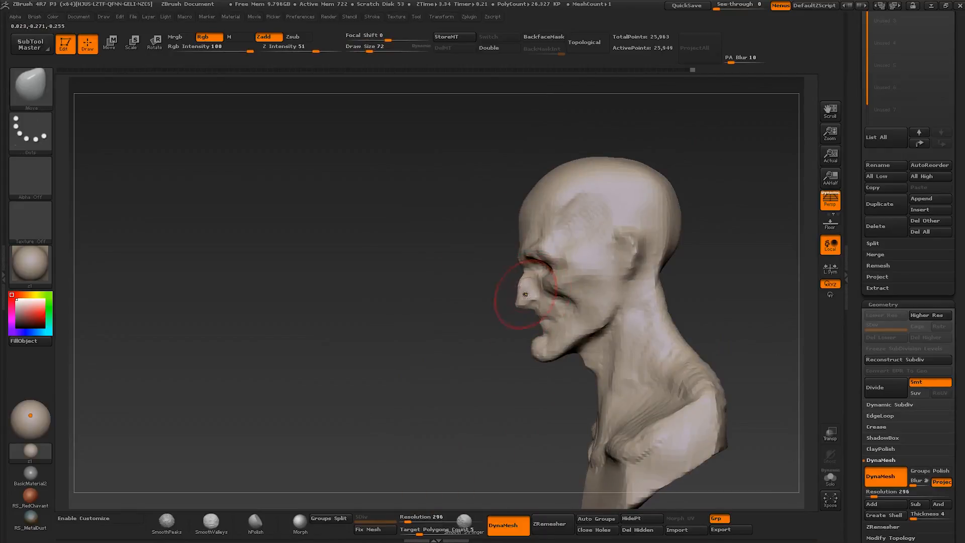
right_click_drag(525, 294, 609, 273)
key("s")
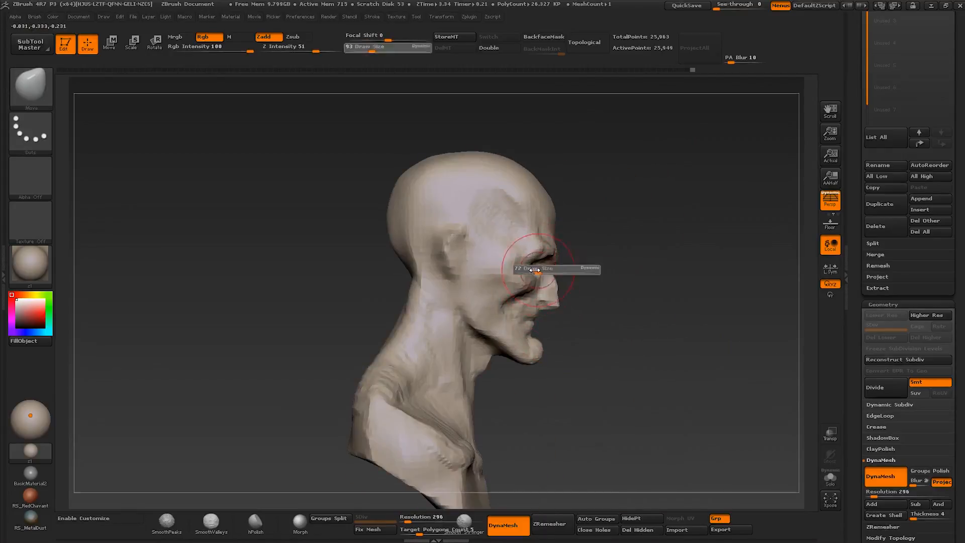
left_click(534, 270)
right_click_drag(567, 302, 495, 306)
key("s")
left_click(583, 323)
mouse_move(583, 323)
right_mouse_down()
mouse_move(561, 322)
mouse_move(599, 318)
right_mouse_up()
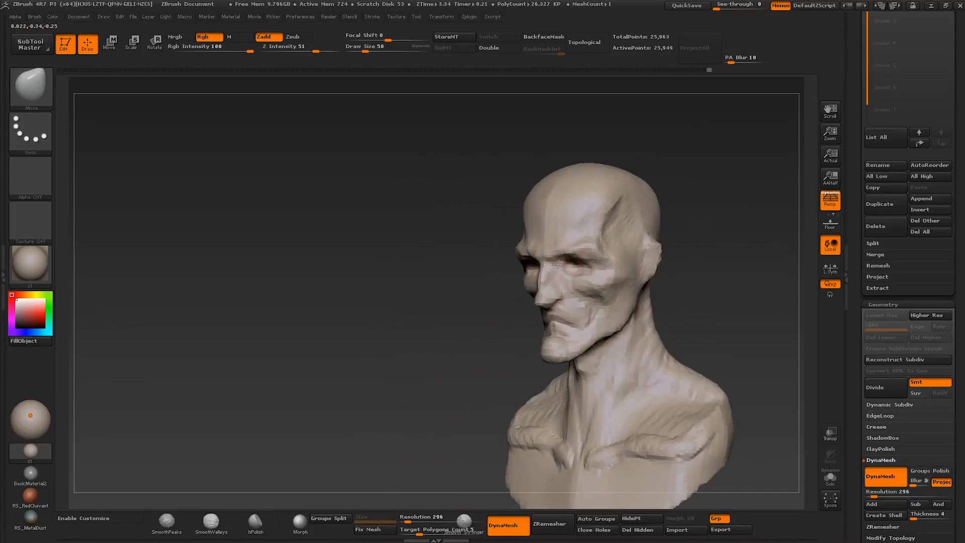
- Adjust the eye socket and lower lid area with short Move strokes, changing the brush size as needed
key("s")
left_click(564, 277)
mouse_move(563, 274)
right_mouse_down()
mouse_move(594, 262)
mouse_move(571, 267)
right_mouse_up()
key("s")
left_click(568, 267)
key("s")
left_click(575, 269)
key("s")
left_click(578, 264)
- Switch to ClayBuildup and build up the cheekbone and the area under the eye with a small brush
key("b")
key("c")
key("b")
left_click_drag(571, 269, 583, 273)
mouse_move(597, 276)
right_mouse_down()
mouse_move(585, 279)
mouse_move(606, 276)
right_mouse_up()
key("s")
left_click(581, 281)
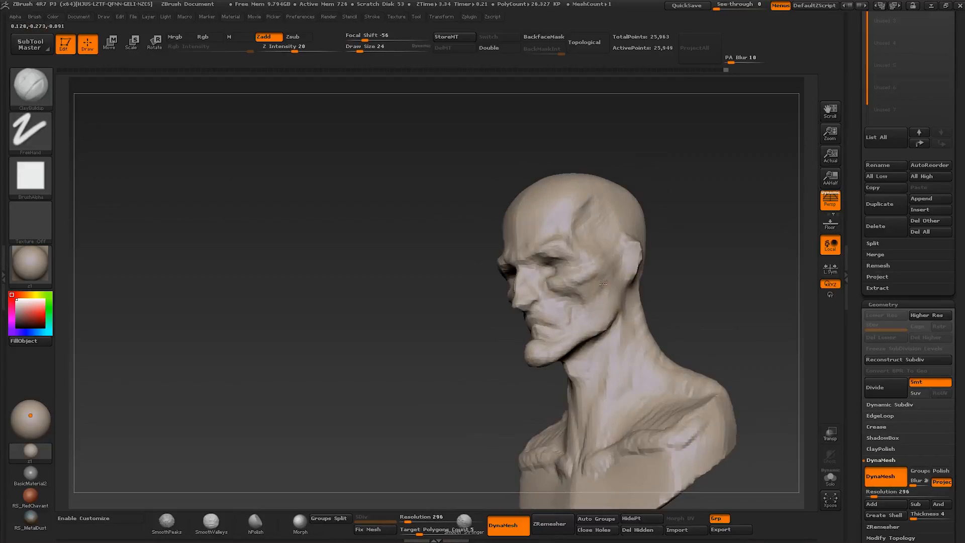
left_click_drag(585, 277, 578, 283)
mouse_move(577, 282)
right_mouse_down()
mouse_move(551, 276)
mouse_move(526, 288)
right_mouse_up()
mouse_move(548, 325)
right_mouse_down()
mouse_move(607, 318)
mouse_move(559, 317)
mouse_move(566, 282)
right_mouse_up()
- Build up the forehead, temple and side of the cheek with ClayBuildup, starting at brush size 37
type("s37")
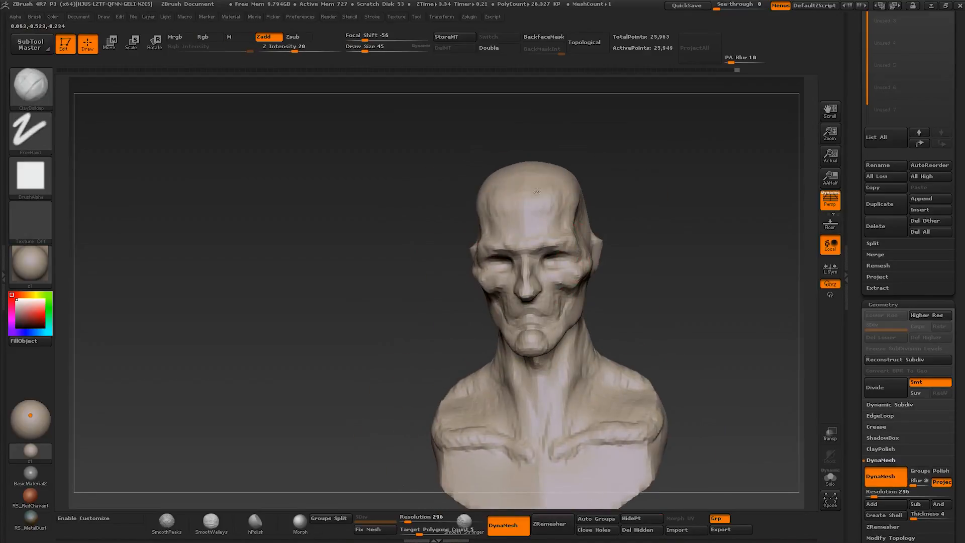
right_click_drag(521, 232, 581, 220)
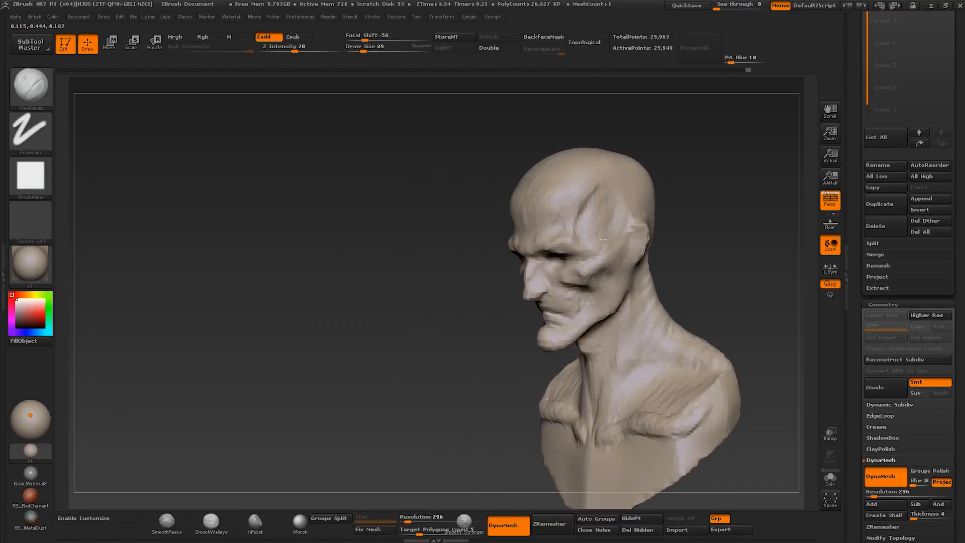
key("s")
mouse_move(607, 245)
left_mouse_down()
mouse_move(630, 224)
mouse_move(629, 256)
left_mouse_up()
key("s")
left_click_drag(622, 309, 619, 309)
left_click_drag(630, 286, 623, 302)
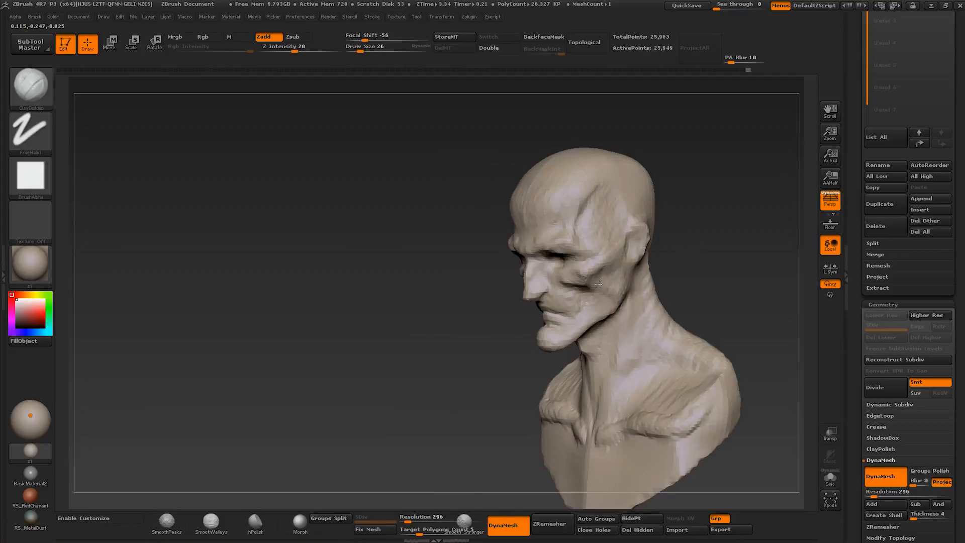
- Switch to the Move brush and reshape the nose bridge and tip, checking both sides of the head
key("b")
key("m")
key("v")
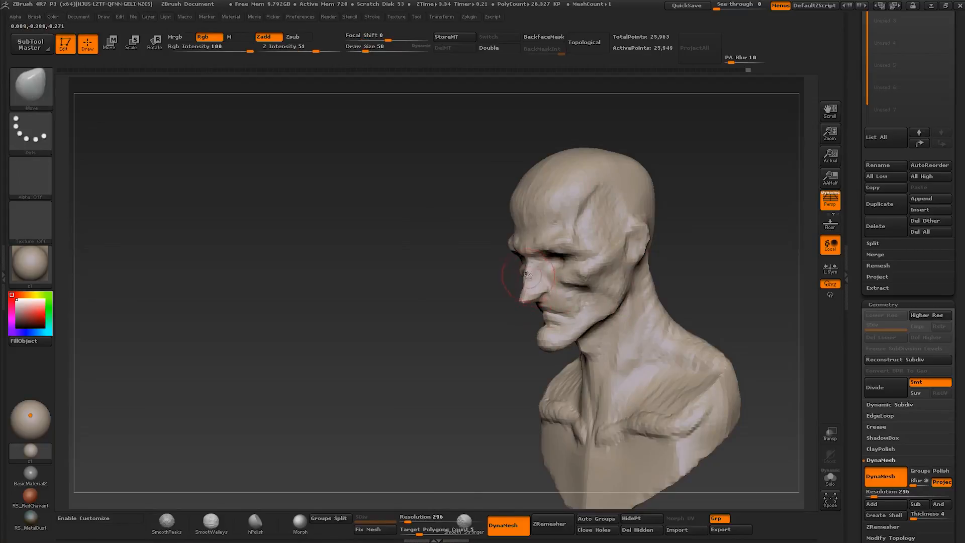
left_click_drag(527, 275, 524, 276)
mouse_move(524, 276)
right_mouse_down()
mouse_move(501, 280)
mouse_move(639, 270)
right_mouse_up()
key("bracketright")
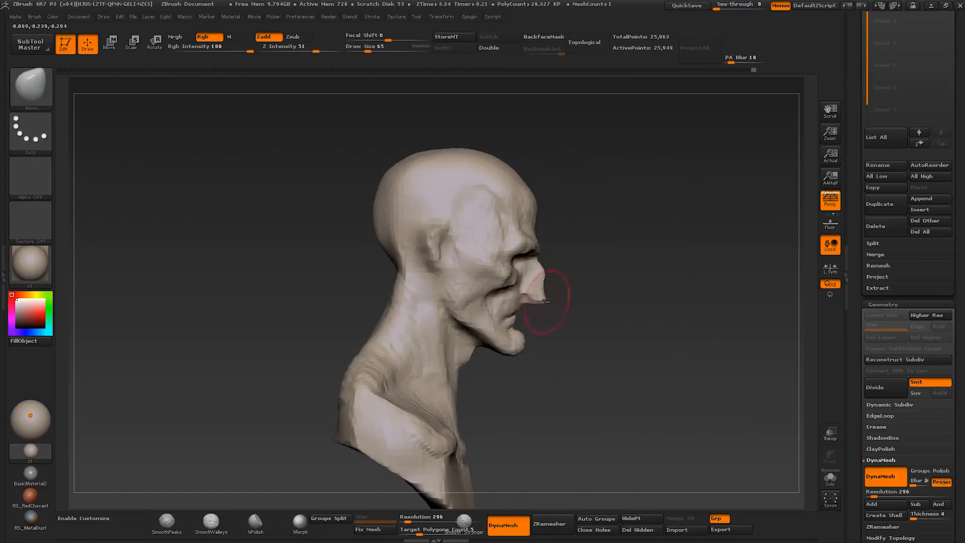
mouse_move(520, 290)
right_mouse_down()
mouse_move(520, 271)
mouse_move(563, 290)
mouse_move(587, 288)
mouse_move(567, 287)
mouse_move(580, 268)
mouse_move(595, 299)
mouse_move(523, 295)
right_mouse_up()
key("]")
mouse_move(523, 294)
right_mouse_down("ctrl")
mouse_move(521, 306)
mouse_move(578, 317)
mouse_move(539, 324)
mouse_move(583, 325)
mouse_move(572, 314)
mouse_move(572, 281)
right_mouse_up("ctrl")
mouse_move(572, 281)
right_mouse_down()
mouse_move(548, 287)
mouse_move(603, 278)
mouse_move(583, 267)
mouse_move(594, 258)
right_mouse_up()
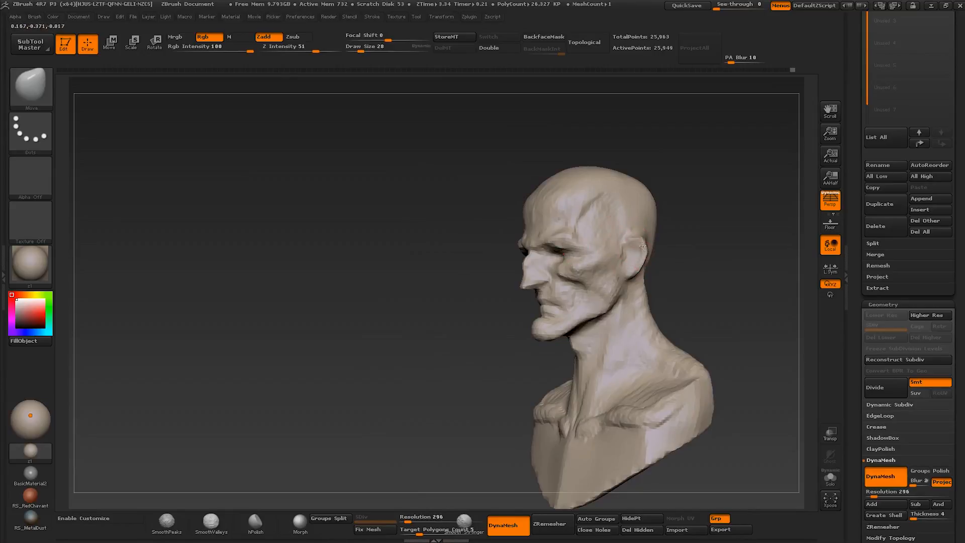
- Adjust the lower ear and reshape the chin and the throat beneath the jaw with the Move brush
left_click_drag(634, 267, 637, 271)
key("bracketright")
right_click_drag(577, 344, 558, 339)
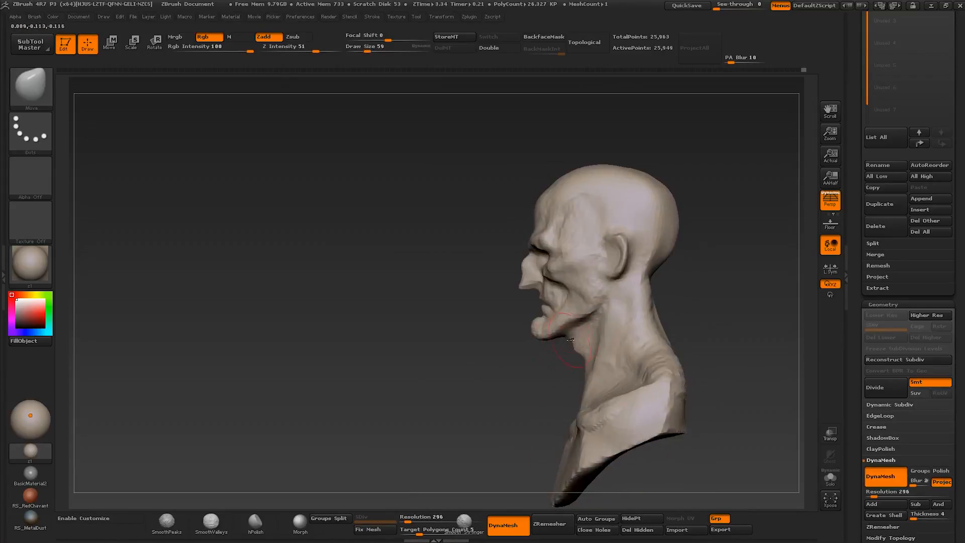
key("s")
left_click_drag(573, 332, 569, 332)
left_click_drag(565, 333, 563, 337)
right_click_drag(545, 314, 558, 317)
key("bracketright")
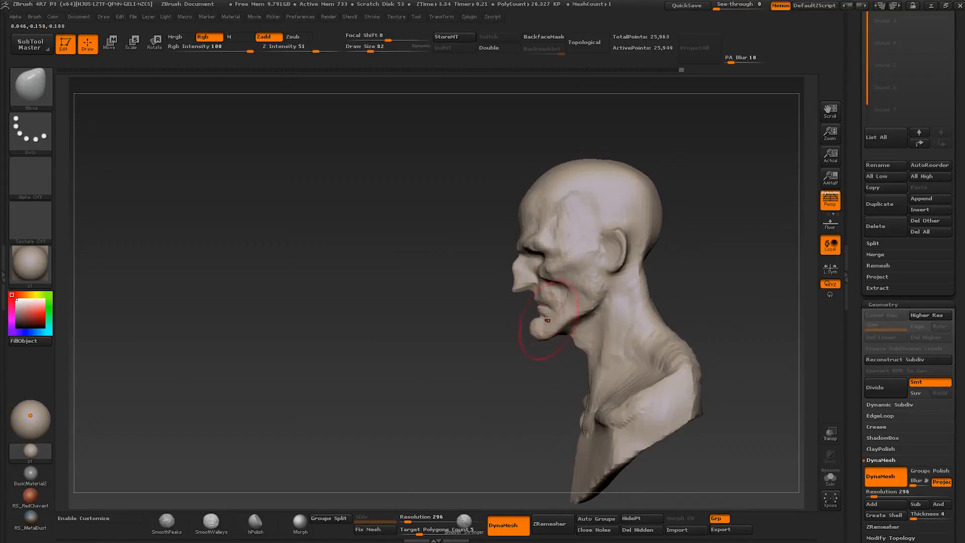
key("bracketright")
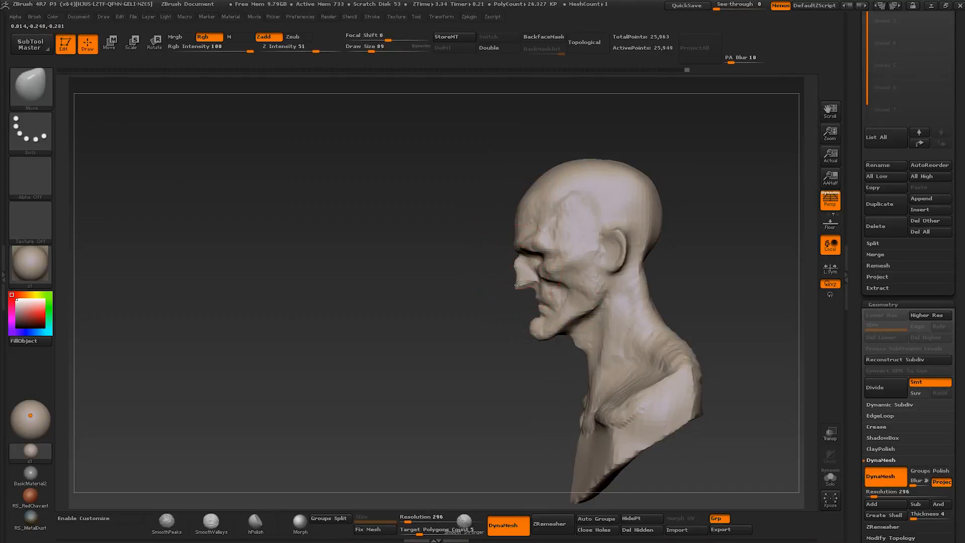
- Move the nose tip to refine its profile with a Move brush of about size 89
left_click_drag(519, 282, 520, 287)
mouse_move(557, 291)
right_mouse_down()
mouse_move(643, 281)
mouse_move(597, 292)
mouse_move(586, 332)
mouse_move(607, 300)
mouse_move(598, 298)
mouse_move(641, 266)
mouse_move(651, 275)
mouse_move(576, 284)
right_mouse_up()
key("bracketright")
key("bracketleft")
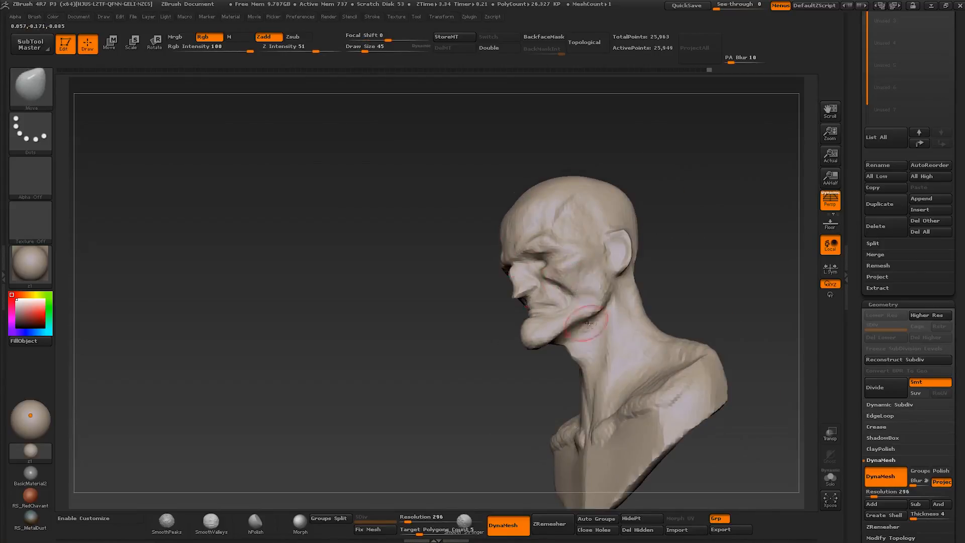
- Refine the jawline and upper neck with the Move brush, starting at about size 45
mouse_move(588, 323)
right_mouse_down()
mouse_move(525, 322)
mouse_move(599, 308)
mouse_move(607, 288)
mouse_move(589, 283)
right_mouse_up()
key("s")
left_click_drag(588, 283, 607, 285)
mouse_move(598, 357)
right_mouse_down("alt")
mouse_move(576, 334)
mouse_move(598, 332)
mouse_move(586, 337)
right_mouse_up("alt")
right_click_drag(586, 337, 609, 329, "ctrl")
left_click_drag(603, 327, 605, 338)
right_click_drag(623, 347, 610, 352)
- Reshape the shoulders and upper chest of the bust with a Move brush of about size 105
key("s")
left_click_drag(630, 358, 623, 359)
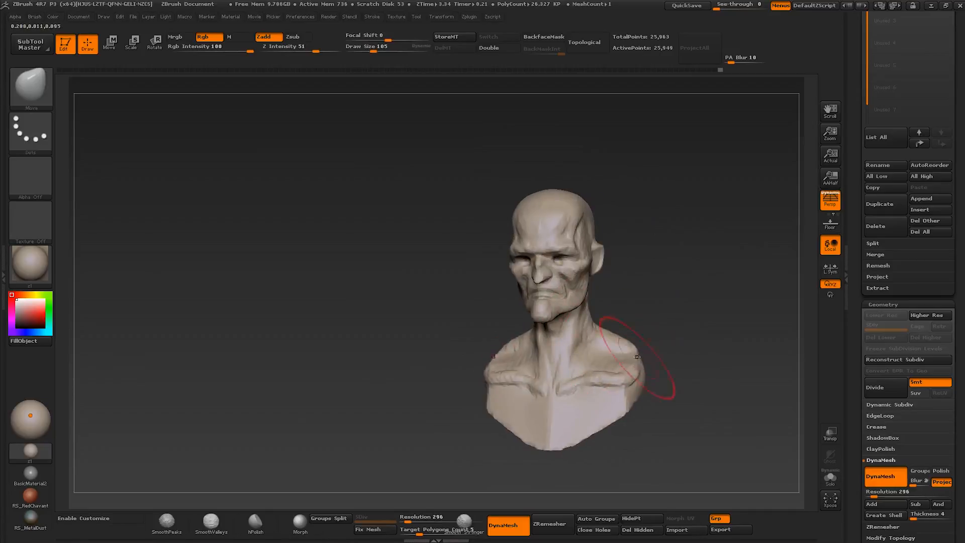
right_click_drag(624, 359, 582, 373)
key("s")
left_click_drag(605, 365, 598, 367)
right_click_drag(598, 366, 609, 386)
key("s")
left_click_drag(608, 387, 598, 397)
mouse_move(599, 390)
right_mouse_down()
mouse_move(609, 401)
mouse_move(591, 350)
mouse_move(662, 330)
right_mouse_up()
- Adjust the neck and back of the jaw in profile with the Move brush at about size 82 to 89
right_click_drag(578, 340, 593, 338)
key("s")
left_click_drag(582, 327, 586, 325)
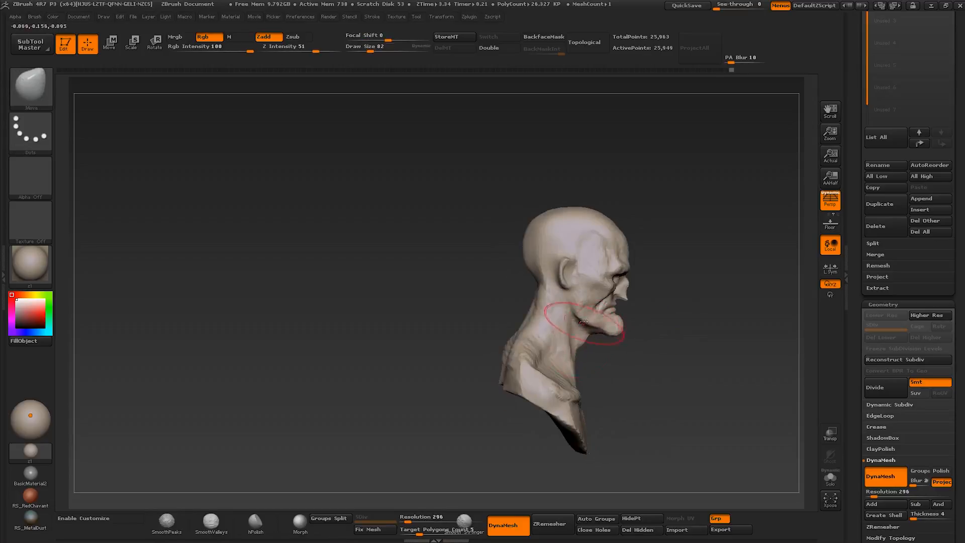
right_click_drag(566, 297, 577, 297)
key("s")
left_click_drag(578, 298, 583, 298)
right_click_drag(583, 297, 658, 305, "shift")
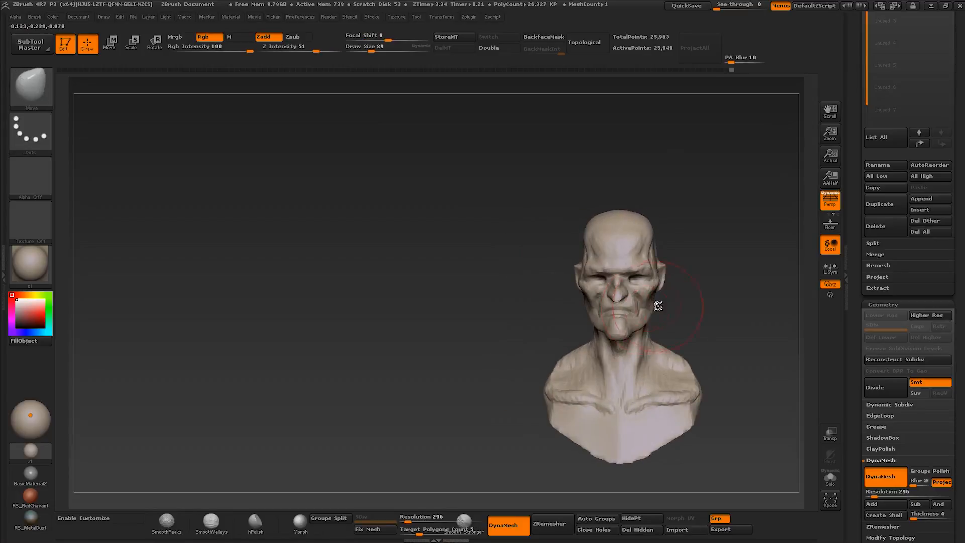
- Adjust the side of the face and reshape the ear with the Move brush, reducing it to about size 20
mouse_move(643, 296)
left_mouse_down()
mouse_move(655, 265)
mouse_move(662, 287)
left_mouse_up()
key("s")
right_click_drag(656, 271, 661, 274, "shift")
key("s")
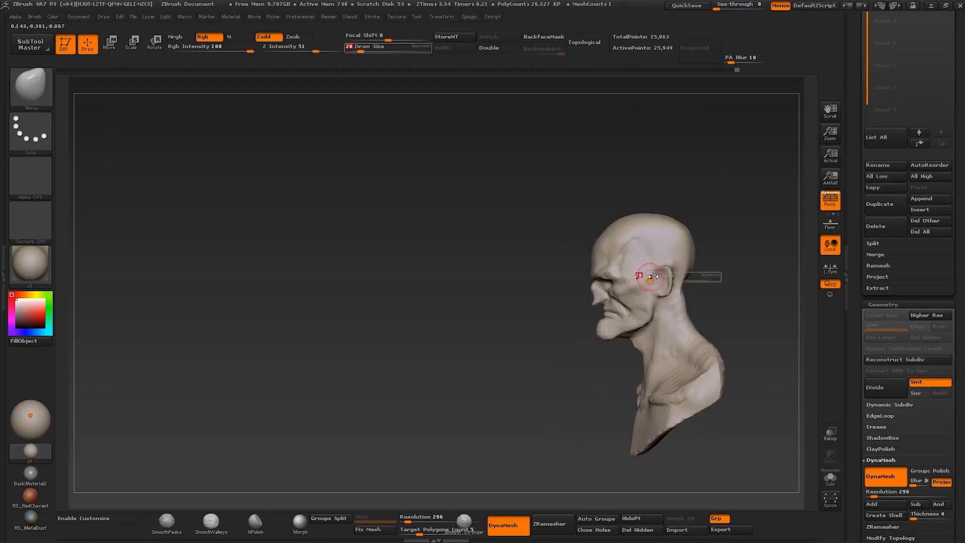
left_click_drag(661, 274, 661, 286)
key("s")
left_click_drag(647, 286, 649, 286)
right_click_drag(623, 278, 622, 243)
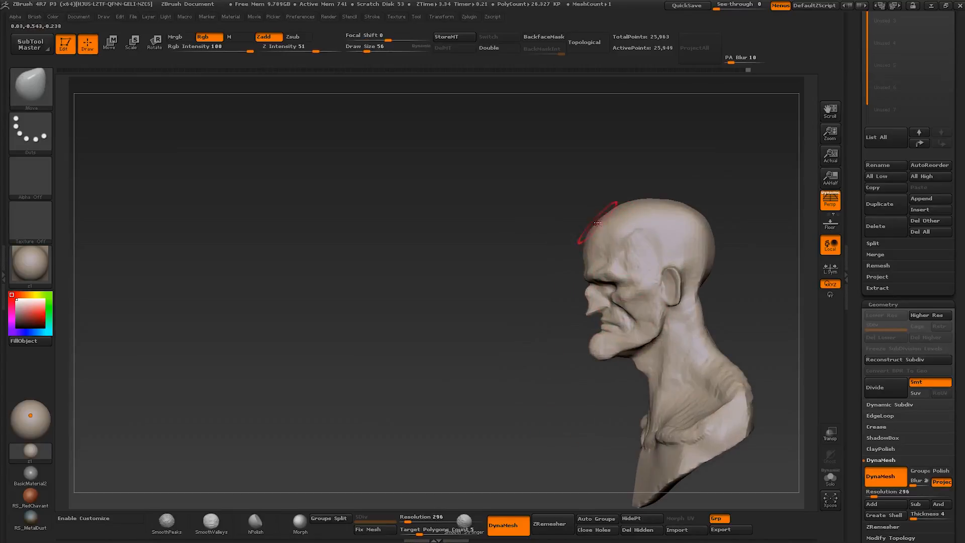
- Refine the brow, eyes and nose with small Move strokes from several angles, ending at about brush size 37
mouse_move(592, 286)
right_mouse_down()
mouse_move(701, 282)
mouse_move(618, 285)
right_mouse_up()
key("s")
left_click_drag(618, 285, 616, 284)
right_click_drag(616, 285, 656, 288, "shift")
key("s")
key("s")
left_click_drag(655, 288, 652, 288)
mouse_move(651, 287)
right_mouse_down("ctrl")
mouse_move(665, 282)
mouse_move(628, 285)
right_mouse_up("ctrl")
left_click_drag(628, 285, 626, 288)
mouse_move(626, 287)
right_mouse_down()
mouse_move(655, 282)
mouse_move(611, 298)
right_mouse_up()
left_click_drag(611, 302, 607, 307)
mouse_move(607, 307)
right_mouse_down("ctrl")
mouse_move(651, 319)
mouse_move(635, 304)
right_mouse_up("ctrl")
- Reshape the ears outward with a small Move brush, starting at about size 22
key("s")
left_click_drag(643, 304, 630, 308)
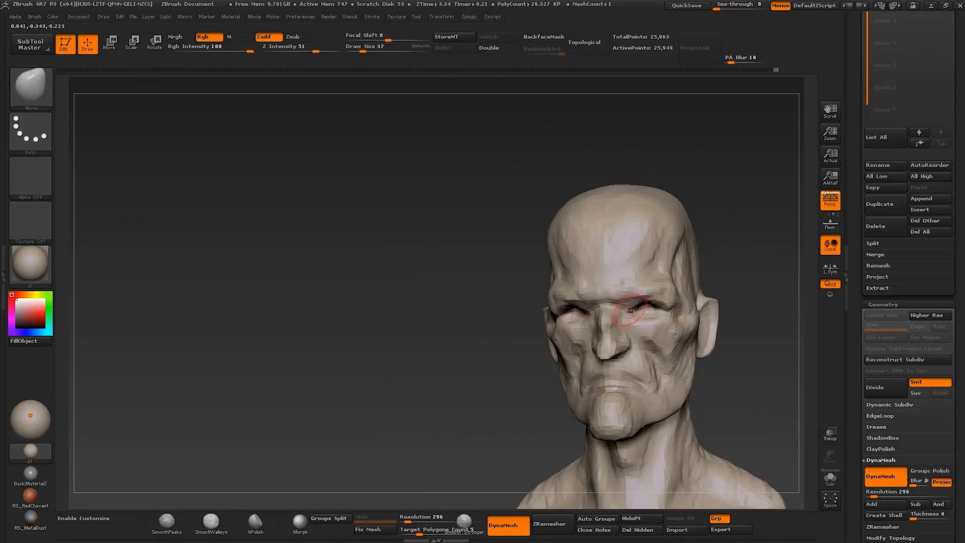
mouse_move(630, 308)
right_mouse_down()
mouse_move(615, 307)
mouse_move(638, 310)
mouse_move(637, 278)
mouse_move(613, 253)
right_mouse_up()
key("s")
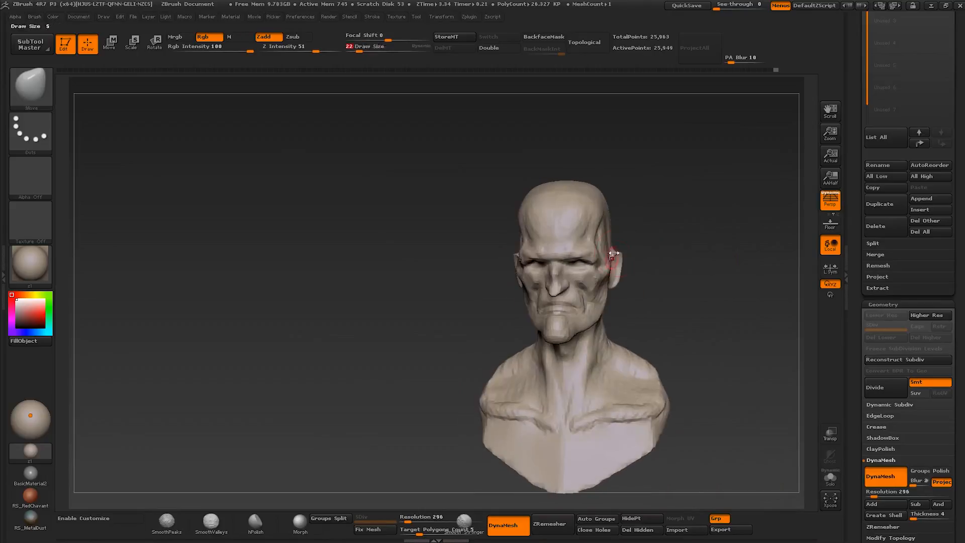
left_click_drag(622, 272, 626, 267)
mouse_move(626, 268)
right_mouse_down()
mouse_move(631, 258)
mouse_move(614, 284)
right_mouse_up()
- Adjust the jaw and chin contours from the side and front with a Move brush of about size 59
key("s")
left_click_drag(614, 284, 621, 284)
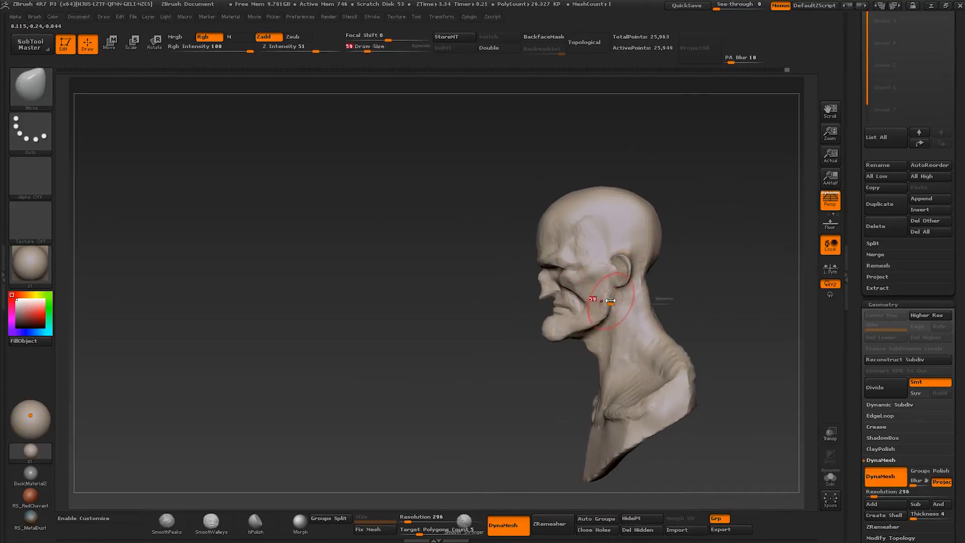
mouse_move(600, 319)
right_mouse_down()
mouse_move(606, 336)
mouse_move(617, 310)
mouse_move(568, 307)
mouse_move(564, 317)
mouse_move(635, 304)
mouse_move(600, 306)
right_mouse_up()
mouse_move(601, 306)
right_mouse_down("ctrl")
mouse_move(583, 319)
mouse_move(540, 316)
right_mouse_up("ctrl")
key("s")
left_click_drag(541, 316, 538, 316)
right_click_drag(564, 317, 626, 307)
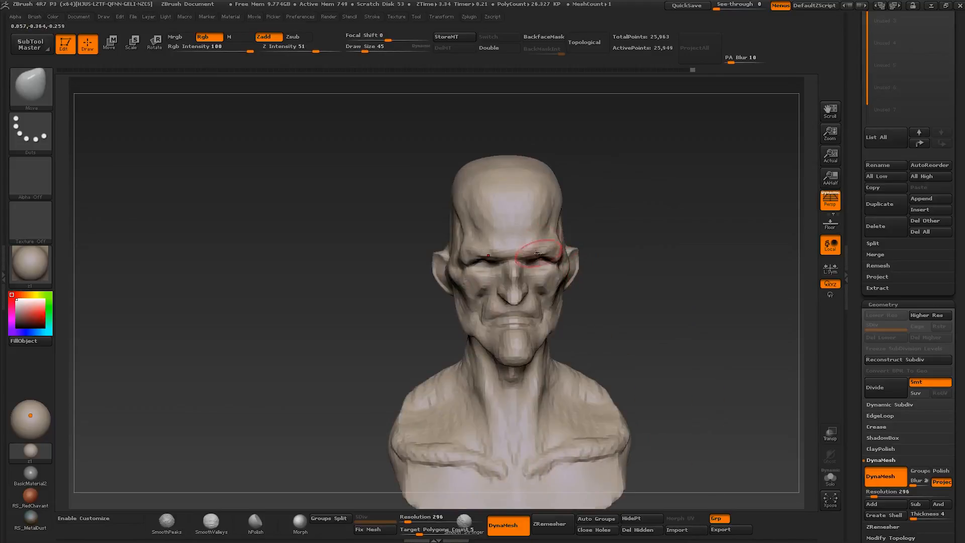
- Refine the eye area, upper cheek and nose with small Move strokes, reducing the brush to about size 39
mouse_move(568, 261)
right_mouse_down()
mouse_move(531, 258)
mouse_move(539, 273)
right_mouse_up()
left_click_drag(543, 271, 554, 261)
right_click_drag(554, 262, 523, 279)
right_click_drag(490, 323, 540, 320)
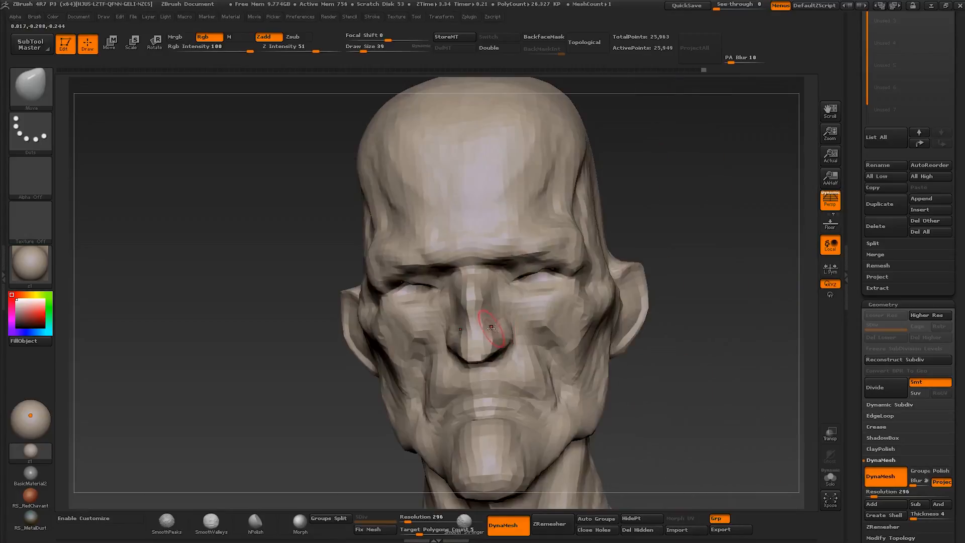
left_click_drag(485, 319, 489, 326)
right_click_drag(490, 326, 503, 312)
left_click_drag(508, 279, 505, 284)
mouse_move(493, 279)
right_mouse_down()
mouse_move(507, 287)
mouse_move(453, 229)
mouse_move(541, 299)
mouse_move(495, 294)
mouse_move(526, 254)
mouse_move(519, 274)
mouse_move(489, 282)
mouse_move(543, 317)
mouse_move(536, 302)
mouse_move(556, 252)
right_mouse_up()
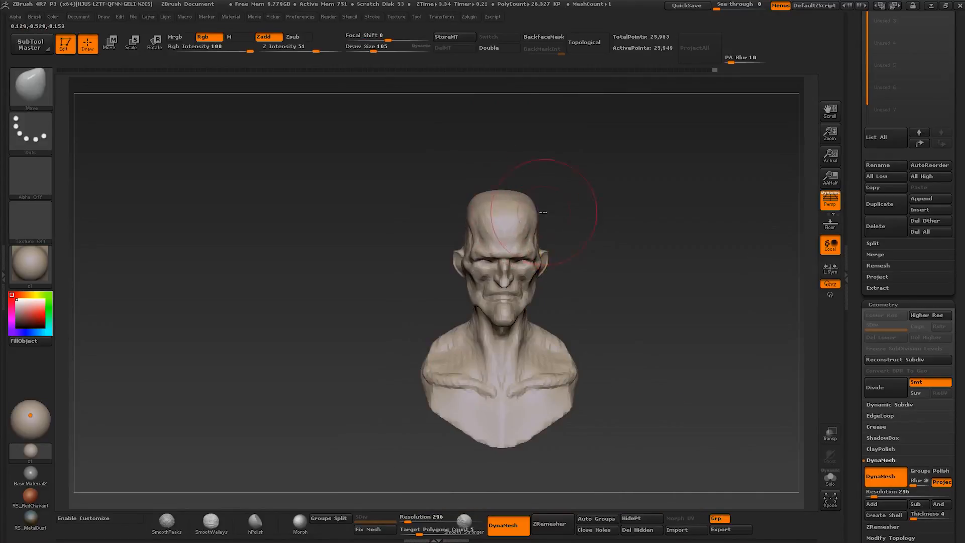
- Adjust the head's outline from the front and side with the Move brush, reducing it from about size 105 to 42
mouse_move(543, 212)
left_mouse_down()
mouse_move(556, 216)
mouse_move(553, 257)
mouse_move(529, 255)
mouse_move(571, 251)
mouse_move(517, 257)
left_mouse_up()
key("s")
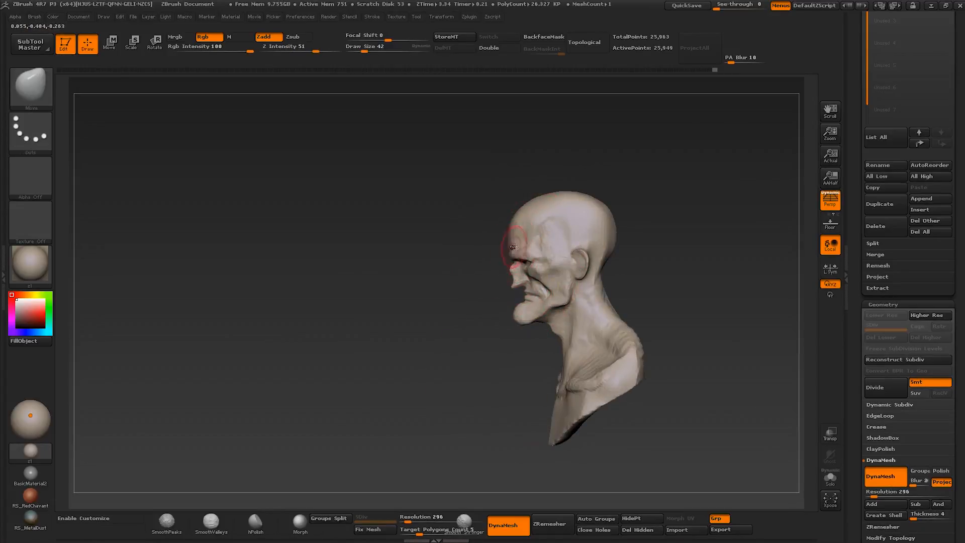
key("s")
mouse_move(513, 247)
right_mouse_down("ctrl")
mouse_move(509, 260)
mouse_move(536, 270)
right_mouse_up("ctrl")
key("s")
left_click_drag(536, 270, 532, 270)
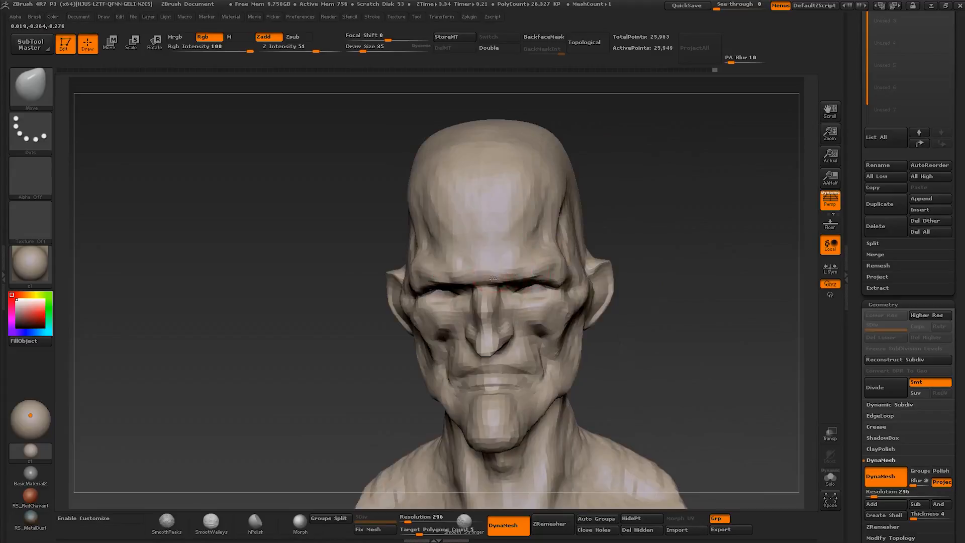
- Reshape the inner brow and upper face from the front and three-quarter view with a Move brush of about size 35
right_click_drag(493, 278, 490, 279)
key("s")
left_click_drag(489, 279, 498, 279)
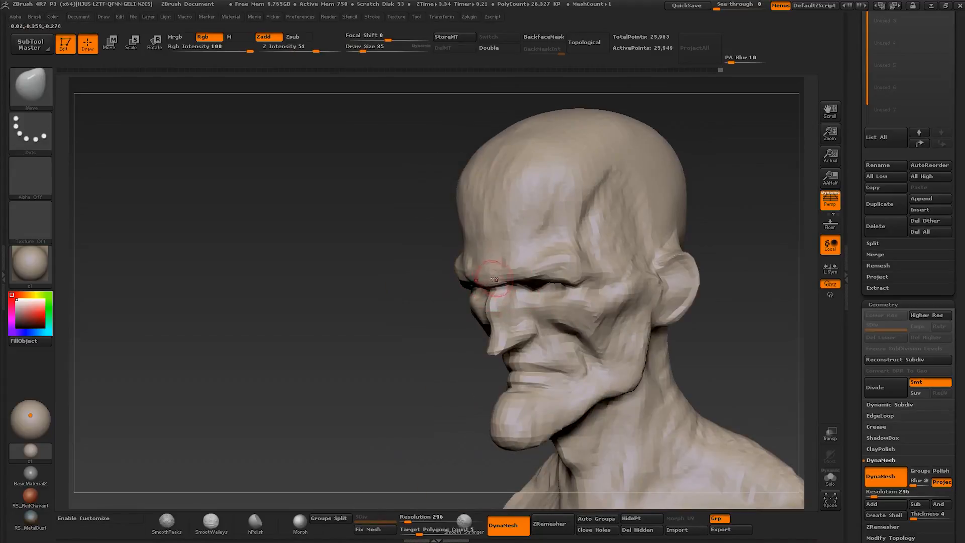
right_click_drag(495, 278, 558, 226)
right_click_drag(610, 354, 556, 333, "alt")
right_click_drag(499, 284, 503, 241)
mouse_move(503, 241)
right_mouse_down("ctrl")
mouse_move(475, 262)
mouse_move(475, 221)
right_mouse_up("ctrl")
mouse_move(475, 221)
right_mouse_down()
mouse_move(508, 297)
mouse_move(492, 301)
mouse_move(501, 323)
mouse_move(538, 334)
mouse_move(518, 344)
mouse_move(533, 347)
mouse_move(507, 334)
mouse_move(448, 358)
mouse_move(434, 369)
mouse_move(442, 397)
mouse_move(462, 402)
mouse_move(447, 391)
right_mouse_up()
- Build up the forms around the neck with short Clay Buildup strokes, reducing the brush size
key("bracketright")
key("b")
key("c")
- Adjust the jaw and neck contours in side view with the Move brush
key("b")
key("bracketleft")
key("bracketleft")
key("bracketleft")
key("s")
left_click(427, 393)
right_click_drag(405, 422, 389, 417)
left_click_drag(392, 418, 385, 413)
mouse_move(385, 413)
right_mouse_down("ctrl")
mouse_move(385, 395)
mouse_move(437, 424)
right_mouse_up("ctrl")
right_click_drag(438, 425, 446, 303, "alt")
key("b")
key("m")
key("v")
left_click_drag(448, 300, 441, 298)
key("s")
left_click(447, 299)
mouse_move(442, 308)
right_mouse_down()
mouse_move(446, 298)
mouse_move(421, 322)
mouse_move(428, 332)
right_mouse_up()
right_click_drag(428, 332, 457, 281, "alt")
- Save the sculpt as a new ZTool version named head_004 in the head001 folder
key("ctrl+s")
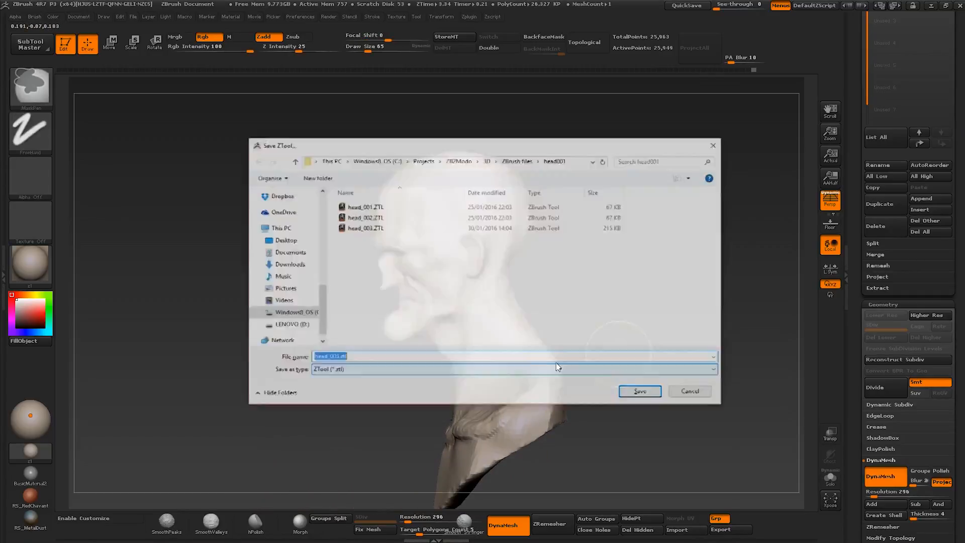
key("Right")
key("Left")
key("Left")
key("Left")
key("Left")
key("BackSpace")
type("4")
key("Return")
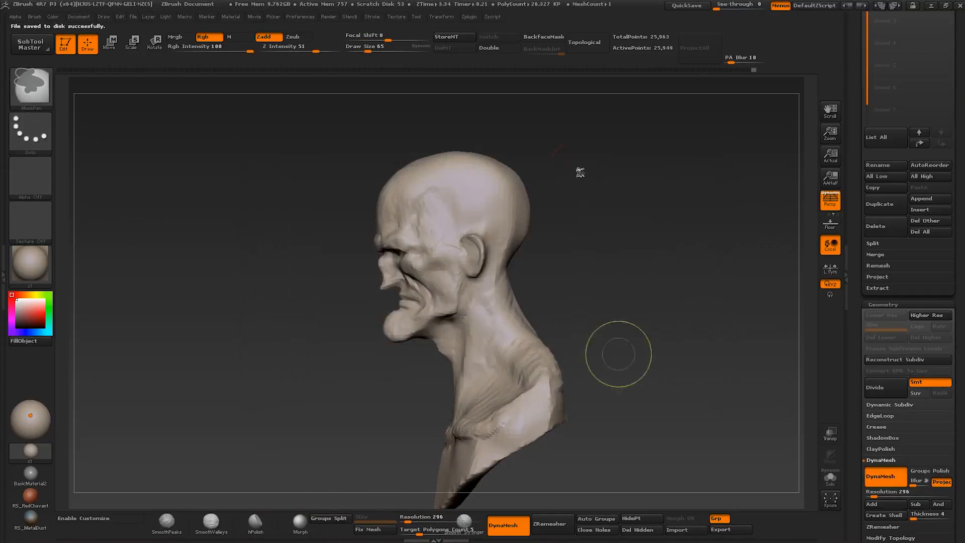
- Reshape the back of the skull and the nape in side view with a Move brush of about size 60
left_click_drag(512, 283, 507, 279)
key("s")
left_click(503, 274)
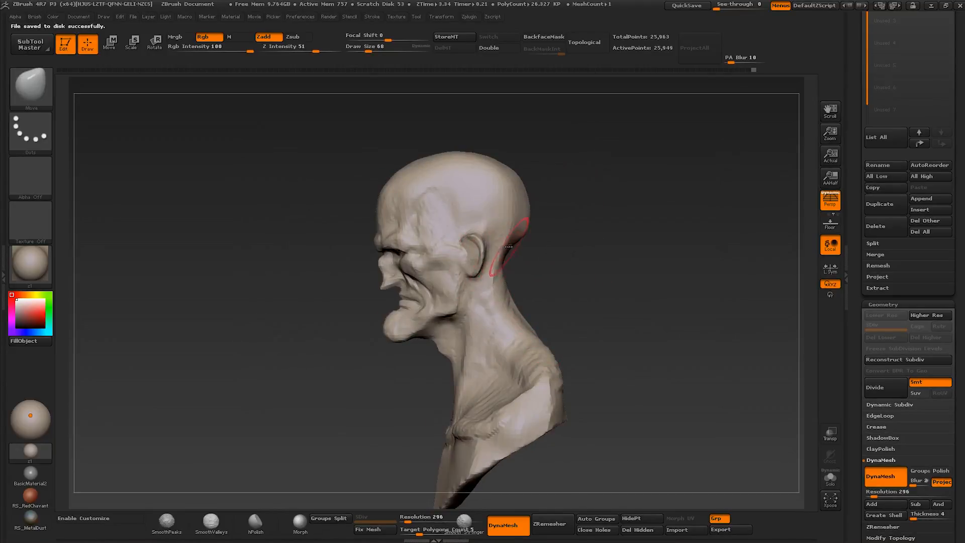
key("s")
left_click(520, 230)
key("s")
left_click(514, 243)
mouse_move(515, 254)
right_mouse_down()
mouse_move(563, 259)
mouse_move(535, 280)
mouse_move(440, 234)
mouse_move(526, 264)
mouse_move(491, 306)
mouse_move(497, 269)
mouse_move(508, 280)
right_mouse_up()
mouse_move(507, 280)
right_mouse_down()
mouse_move(491, 273)
mouse_move(500, 264)
mouse_move(491, 273)
right_mouse_up()
left_click_drag(491, 273, 512, 280, "shift")
right_click_drag(512, 280, 503, 289, "ctrl")
- Refine the bridge and profile of the nose with a Move brush of about size 37
mouse_move(502, 289)
right_mouse_down()
mouse_move(470, 297)
mouse_move(472, 311)
mouse_move(426, 310)
right_mouse_up()
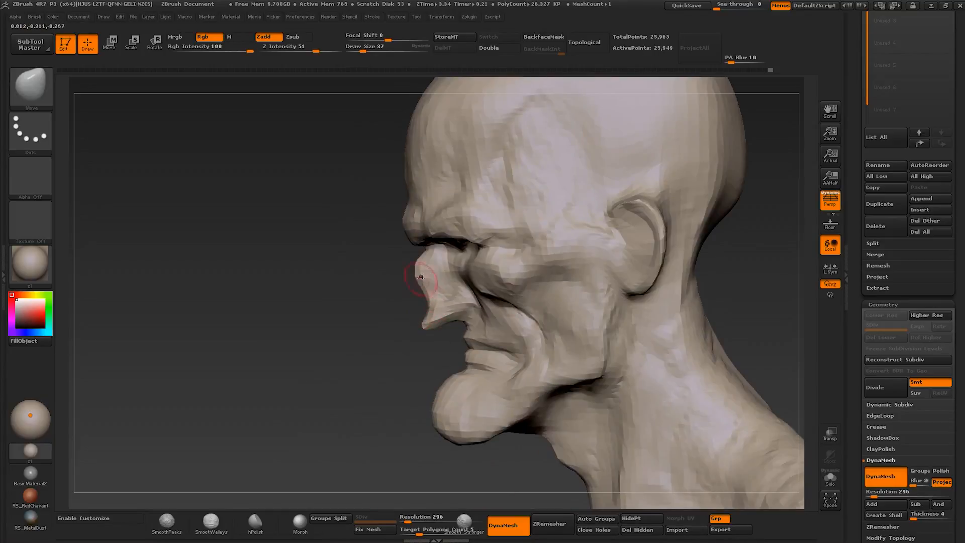
right_click_drag(421, 264, 423, 307, "ctrl")
right_click_drag(423, 307, 452, 342)
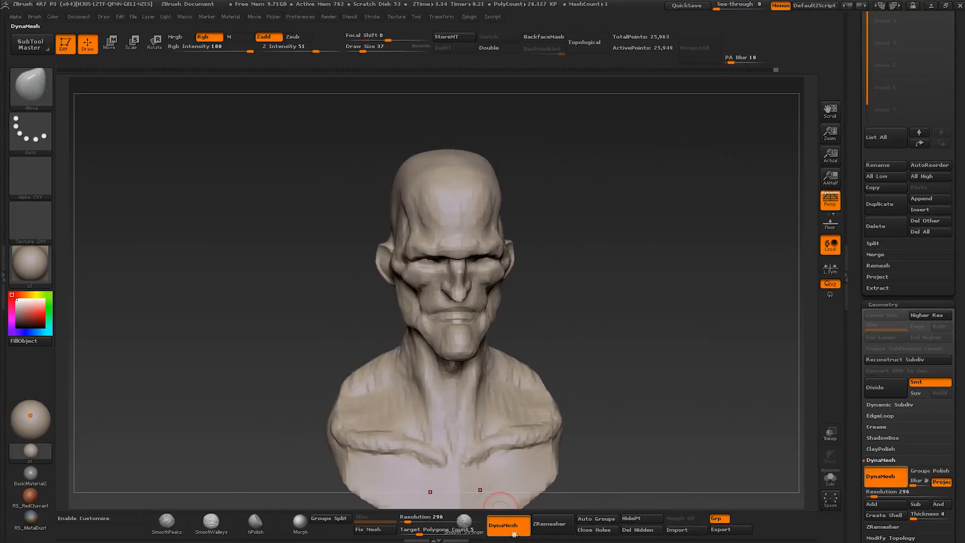
- Turn off DynaMesh and divide the bust once to reach subdivision level 2
left_click(508, 525)
mouse_move(500, 363)
right_mouse_down()
mouse_move(461, 357)
mouse_move(475, 458)
mouse_move(468, 479)
right_mouse_up()
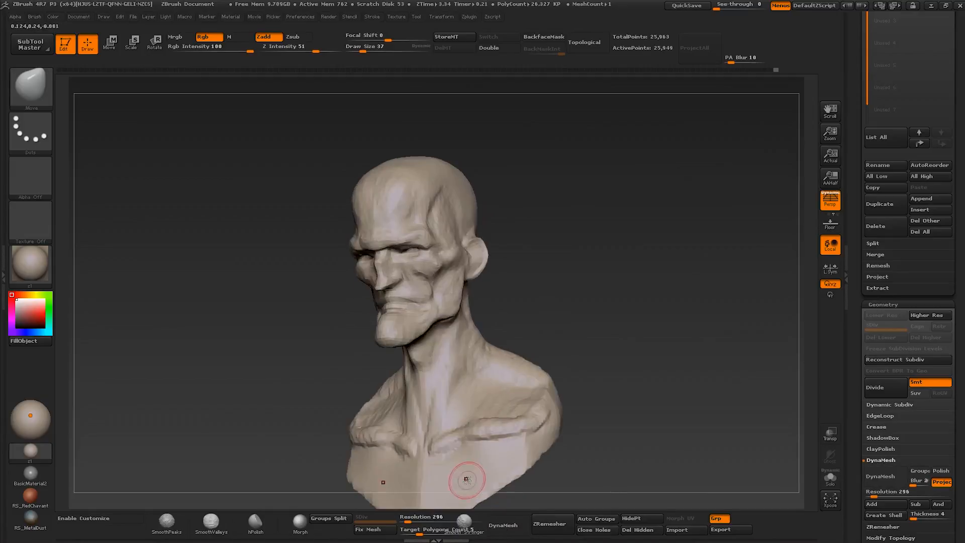
right_click_drag(438, 298, 465, 307, "shift")
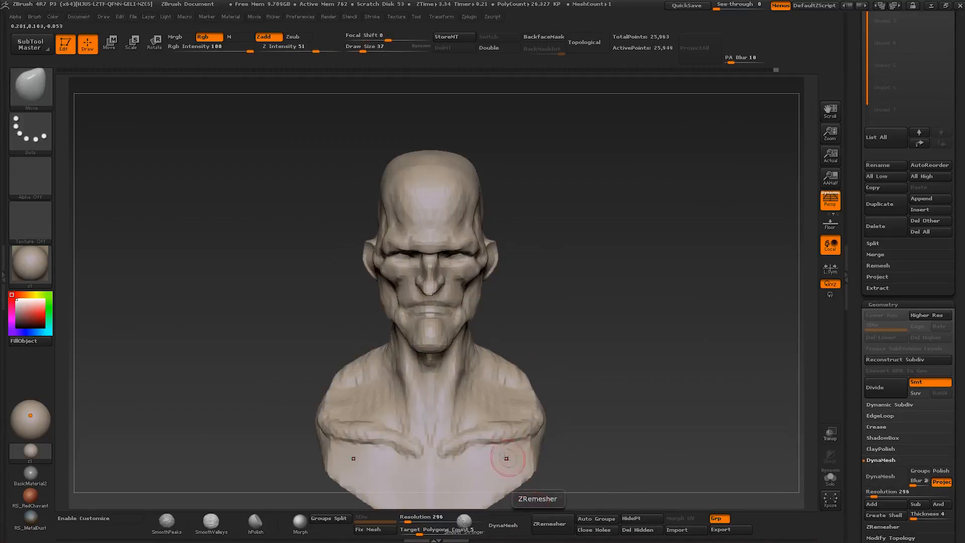
right_click_drag(506, 456, 493, 297)
key("ctrl+d")
- Sculpt the inner eye corners and the sides of the nose bridge with the Clay Buildup brush
key("b")
key("c")
key("b")
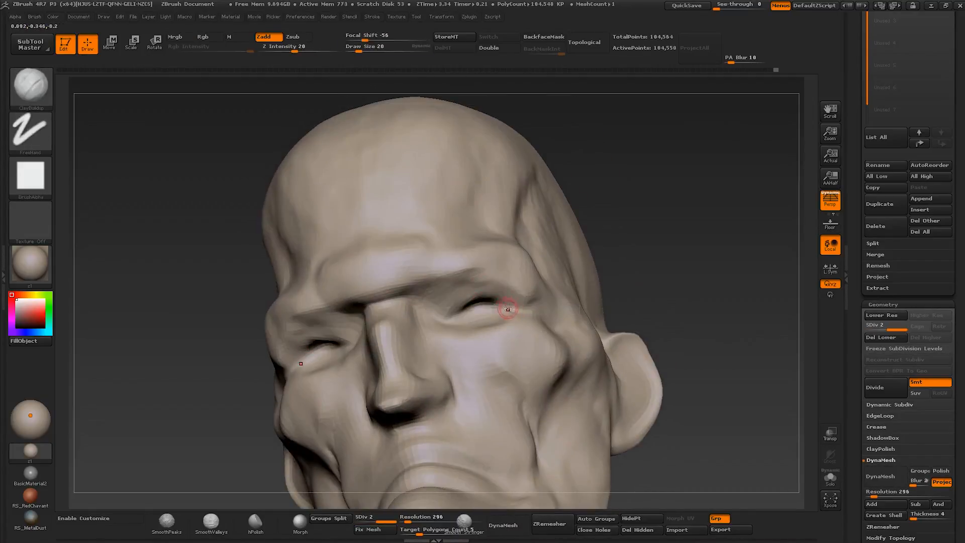
key("s")
left_click_drag(458, 309, 425, 319)
right_click_drag(424, 301, 430, 328)
key("s")
left_click_drag(402, 313, 401, 337)
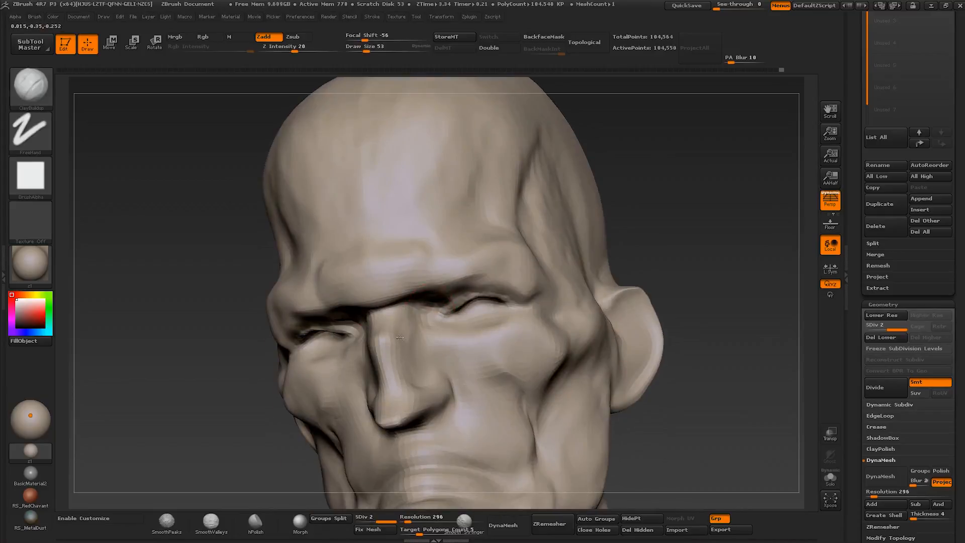
right_click_drag(415, 331, 442, 297)
- Build up the lower eyelids and the bags under the eyes with Clay Buildup strokes, adjusting the brush size between strokes
key("s")
left_click_drag(447, 294, 443, 294)
left_click_drag(442, 297, 426, 295)
mouse_move(426, 296)
right_mouse_down()
mouse_move(405, 294)
mouse_move(429, 315)
right_mouse_up()
left_click_drag(435, 313, 444, 326)
right_click_drag(443, 314, 452, 331)
key("s")
left_click_drag(452, 330, 451, 330)
right_click_drag(485, 332, 505, 322)
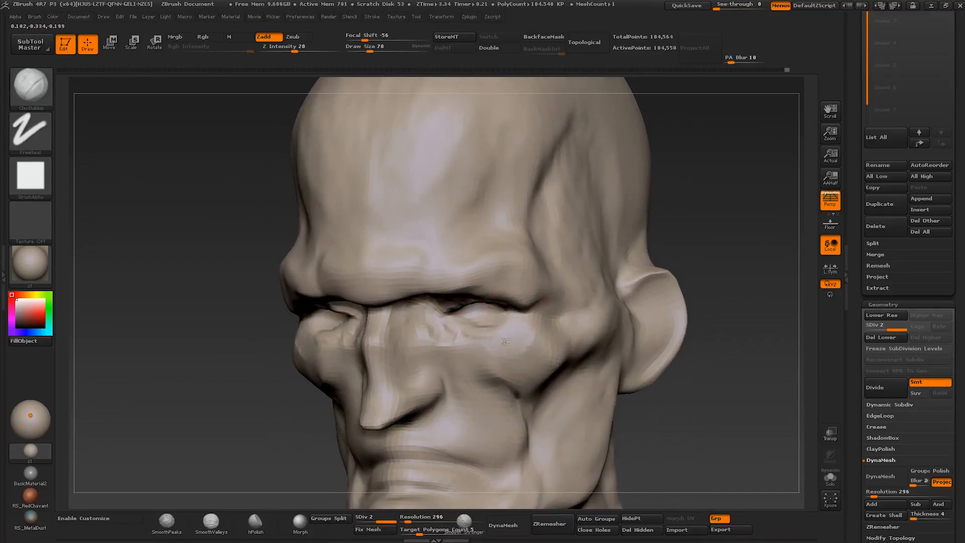
- Define the lower eyelid creases and upper cheeks with a Clay Buildup brush of about size 37, reduced to about 20
key("s")
left_click_drag(505, 338, 512, 338)
mouse_move(521, 330)
left_mouse_down()
mouse_move(501, 344)
mouse_move(432, 331)
left_mouse_up()
right_click_drag(433, 327, 464, 331)
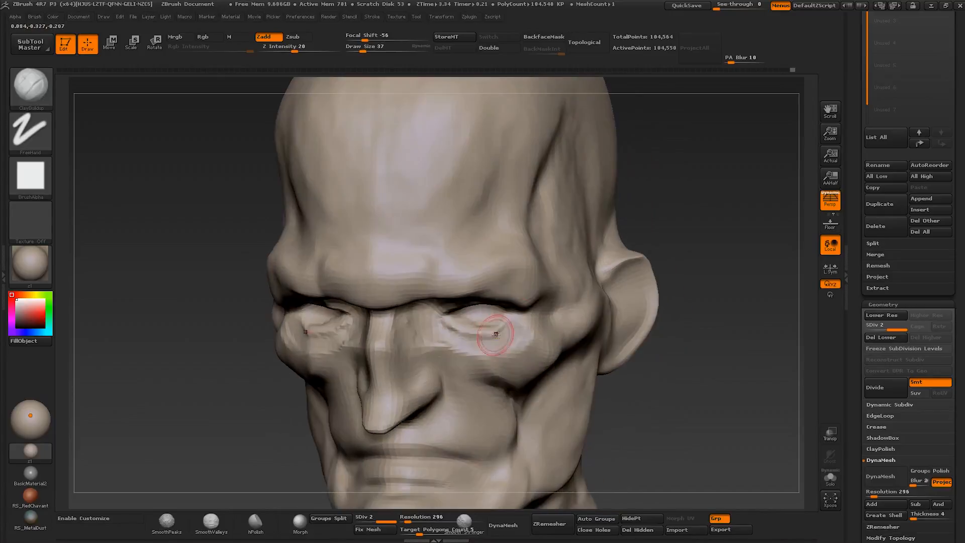
left_click_drag(465, 340, 440, 327)
right_click_drag(453, 328, 450, 343)
left_click_drag(466, 342, 433, 312)
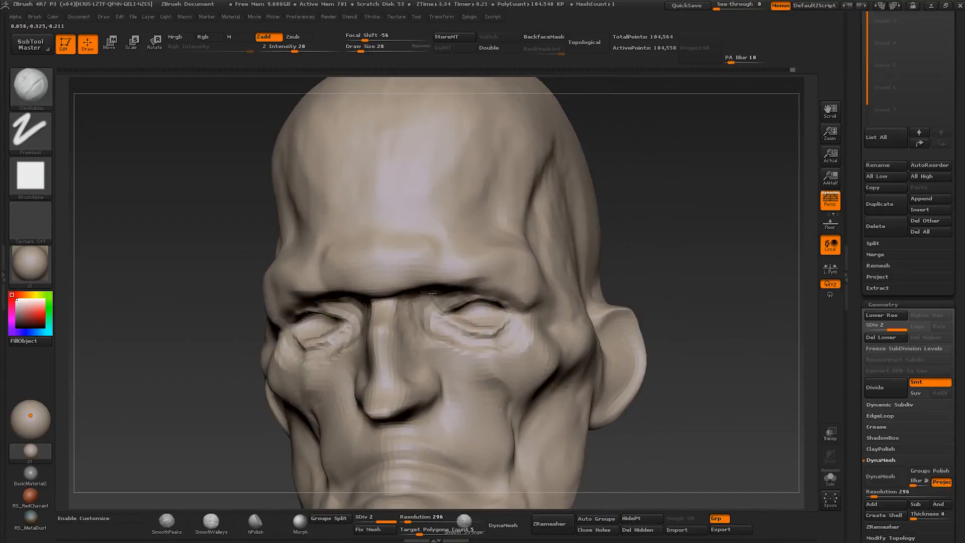
- Build up the frown between the brows and the central forehead with a Clay Buildup brush of about size 60
mouse_move(470, 317)
right_mouse_down()
mouse_move(444, 316)
mouse_move(423, 265)
mouse_move(429, 253)
right_mouse_up()
mouse_move(352, 262)
left_mouse_down()
mouse_move(390, 244)
mouse_move(405, 254)
left_mouse_up()
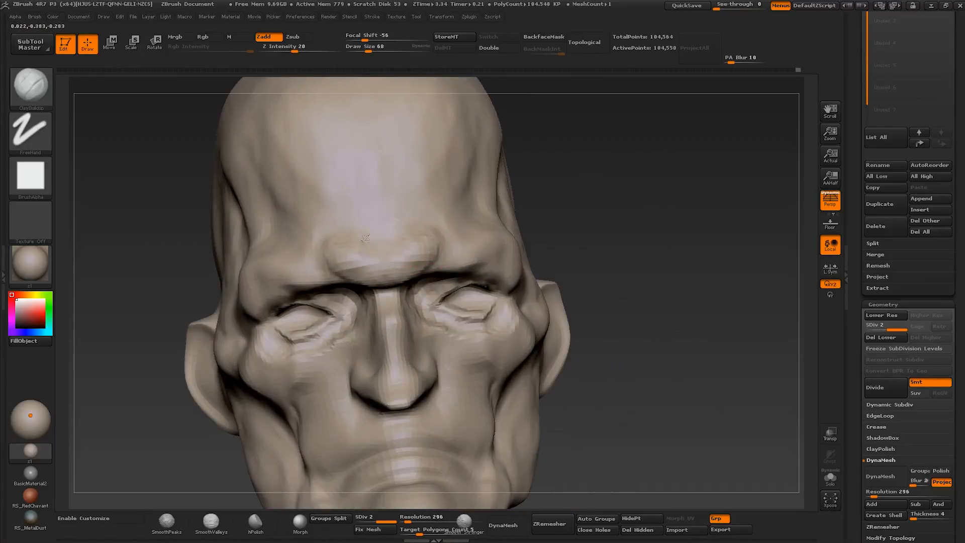
right_click_drag(397, 241, 402, 201, "ctrl")
right_click_drag(482, 226, 432, 226)
mouse_move(483, 221)
right_mouse_down("ctrl")
mouse_move(502, 258)
mouse_move(481, 233)
right_mouse_up("ctrl")
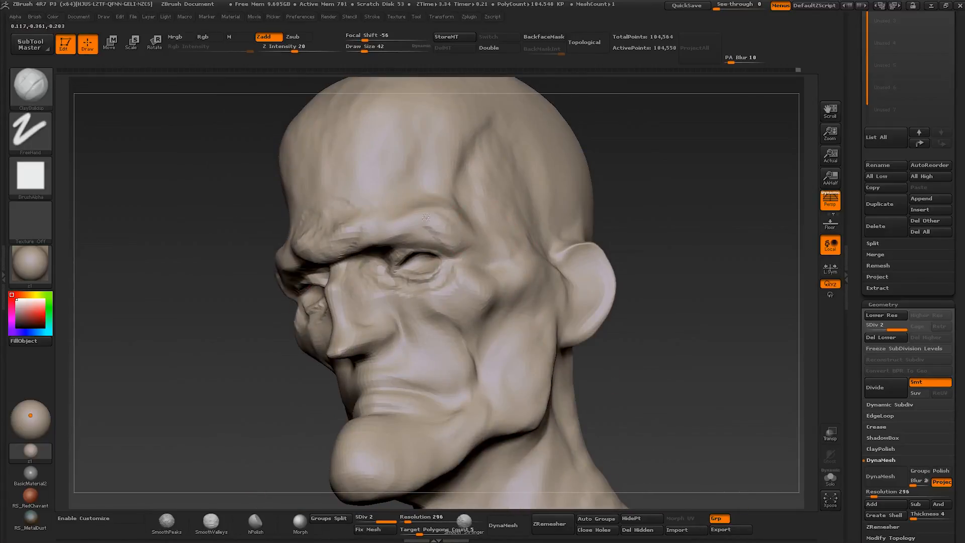
- Sculpt the brow ridge and the fold above the eye with a Clay Buildup brush of about size 42
left_click_drag(425, 217, 413, 230)
right_click_drag(426, 221, 396, 226)
left_click_drag(393, 242, 363, 257)
right_click_drag(392, 241, 433, 221)
left_click_drag(436, 227, 427, 215)
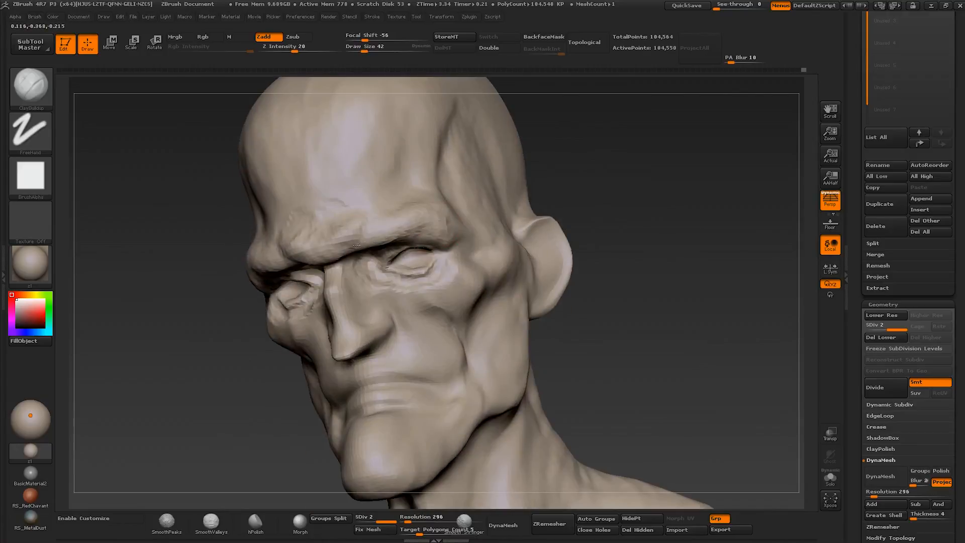
- Carve the fold running from the nose into the cheek with a Clay Buildup brush of about size 35, undoing one stroke
right_click_drag(356, 245, 384, 289)
left_click_drag(386, 293, 405, 313)
key("ctrl+z")
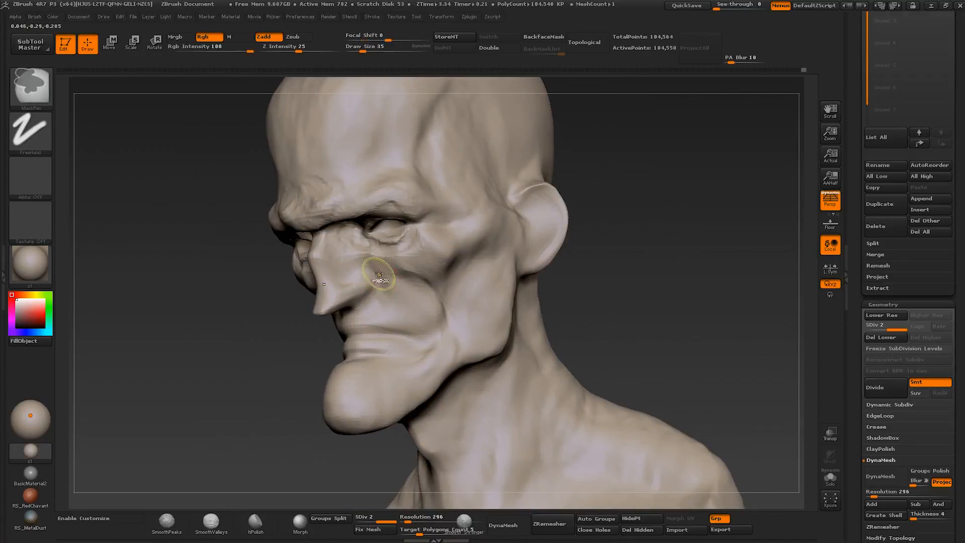
left_click_drag(374, 274, 404, 312)
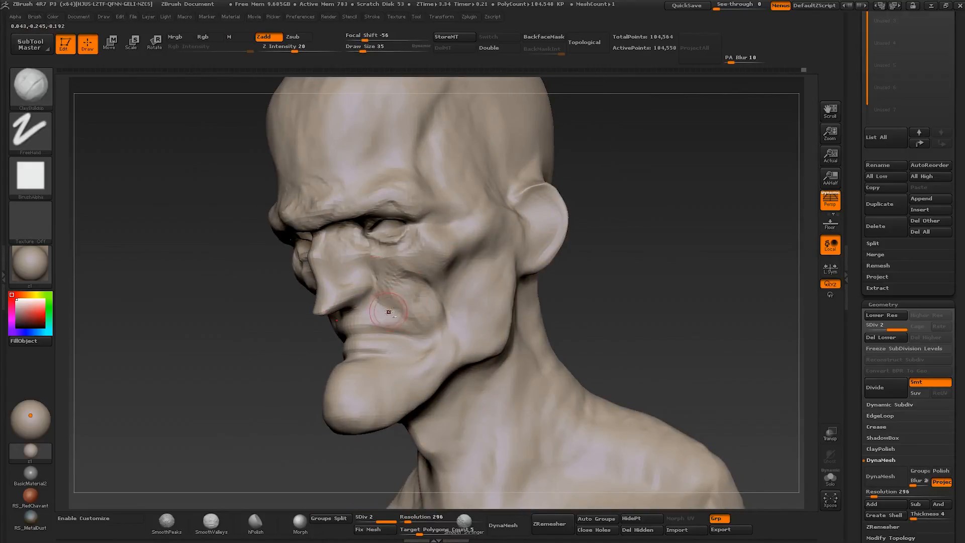
mouse_move(406, 312)
right_mouse_down()
mouse_move(377, 266)
mouse_move(389, 297)
right_mouse_up()
- Sculpt the nostrils, nose wings and underside of the nose with short Clay Buildup strokes
mouse_move(274, 311)
right_mouse_down()
mouse_move(309, 314)
mouse_move(286, 327)
mouse_move(301, 329)
right_mouse_up()
left_click_drag(279, 336, 298, 306)
mouse_move(298, 306)
right_mouse_down()
mouse_move(281, 251)
mouse_move(317, 297)
right_mouse_up()
mouse_move(314, 299)
left_mouse_down()
mouse_move(349, 280)
mouse_move(335, 297)
left_mouse_up()
right_click_drag(339, 295, 307, 291)
left_click_drag(314, 301, 302, 281)
right_click_drag(302, 281, 338, 274)
mouse_move(280, 272)
left_mouse_down()
mouse_move(298, 255)
mouse_move(317, 266)
left_mouse_up()
mouse_move(302, 282)
right_mouse_down()
mouse_move(313, 274)
mouse_move(281, 276)
right_mouse_up()
right_click_drag(308, 274, 302, 216, "ctrl")
- Deepen the nasolabial fold and shape the upper lip with Clay Buildup, reducing the brush to about size 30
right_click_drag(382, 251, 361, 254)
mouse_move(382, 252)
right_mouse_down("ctrl")
mouse_move(402, 306)
mouse_move(433, 307)
right_mouse_up("ctrl")
left_click_drag(402, 315, 390, 327)
right_click_drag(390, 327, 397, 327)
key("bracketleft")
left_click_drag(397, 335, 443, 340)
right_click_drag(442, 336, 377, 337)
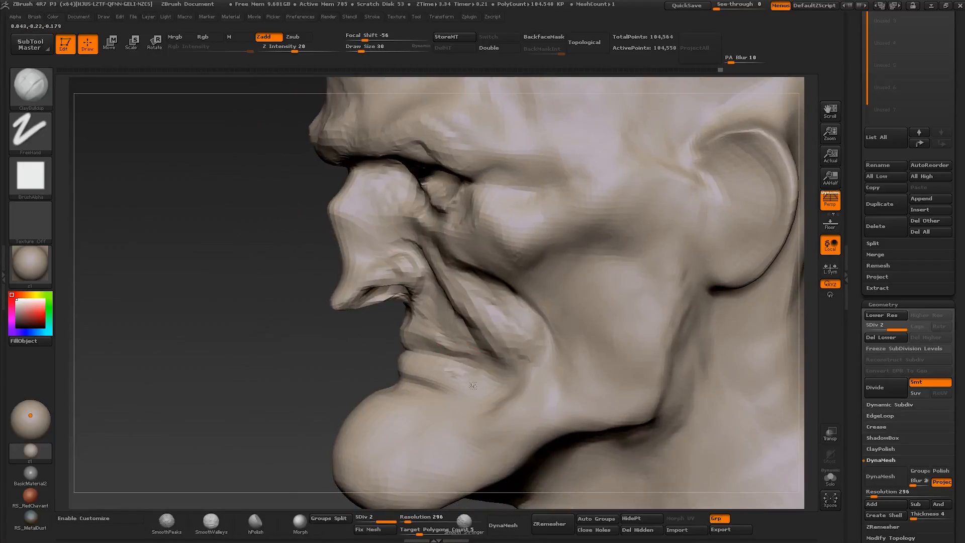
- Sculpt the mouth corner and the hollow below the lower lip with Clay Buildup, enlarging the brush to about size 50
left_click_drag(472, 386, 458, 370)
right_click_drag(459, 371, 495, 374)
key("bracketright")
key("bracketright")
left_click_drag(418, 388, 373, 401)
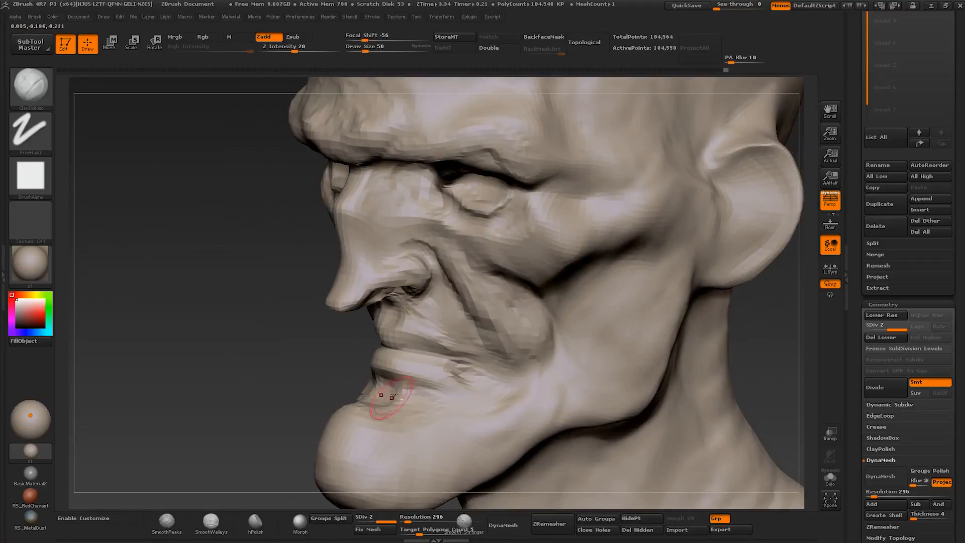
right_click_drag(392, 397, 397, 347, "ctrl")
mouse_move(397, 347)
right_mouse_down()
mouse_move(450, 352)
mouse_move(446, 334)
mouse_move(394, 329)
right_mouse_up()
- Reshape the chin and its underside in profile with the Move brush, reduced to about size 59
key("b")
key("m")
key("v")
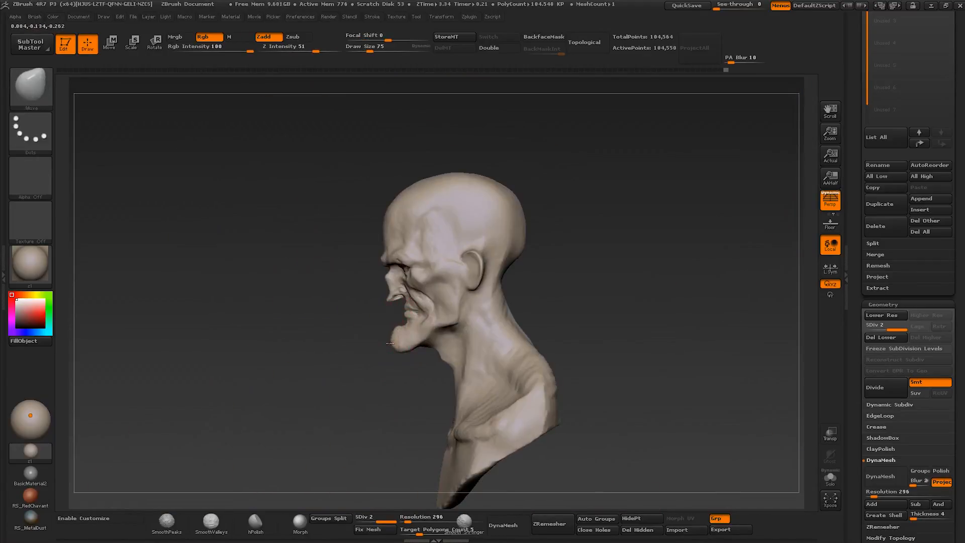
key("bracketleft")
key("bracketleft")
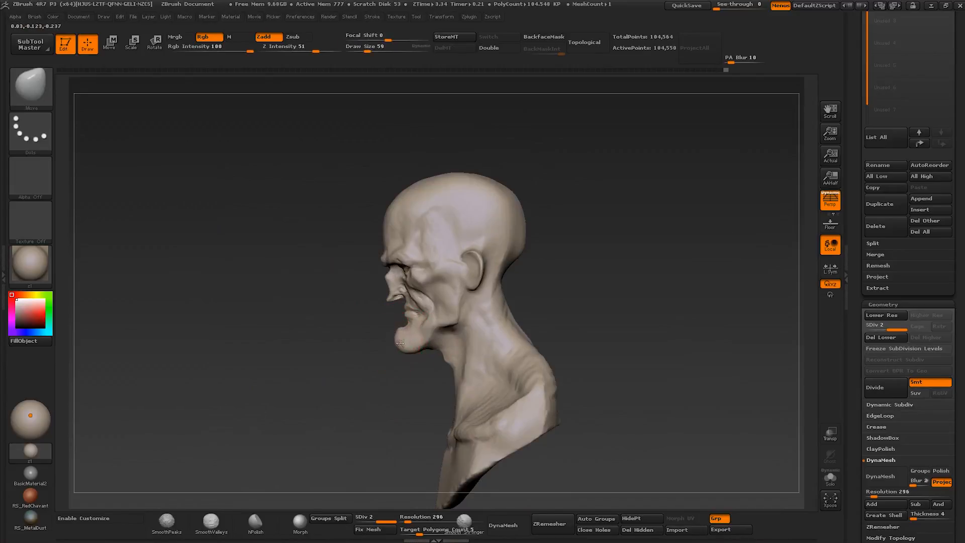
right_click_drag(400, 338, 483, 327)
right_click_drag(413, 349, 342, 347)
right_click_drag(341, 346, 347, 386, "ctrl")
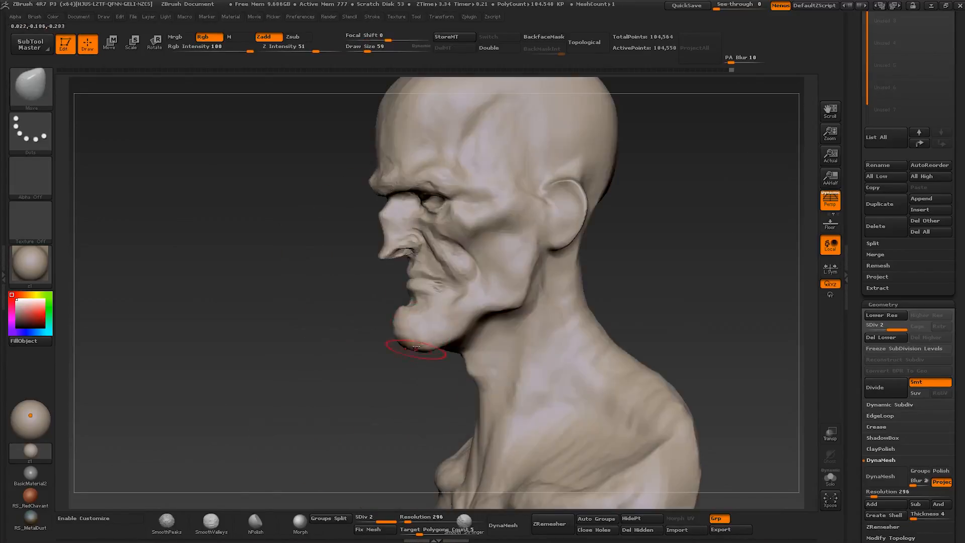
right_click_drag(409, 347, 447, 331)
- Refine the cheek folds beside the nose and mouth with a Clay Buildup brush of about size 26 to 30
key("b")
key("c")
key("b")
right_click_drag(478, 232, 489, 228)
key("bracketright")
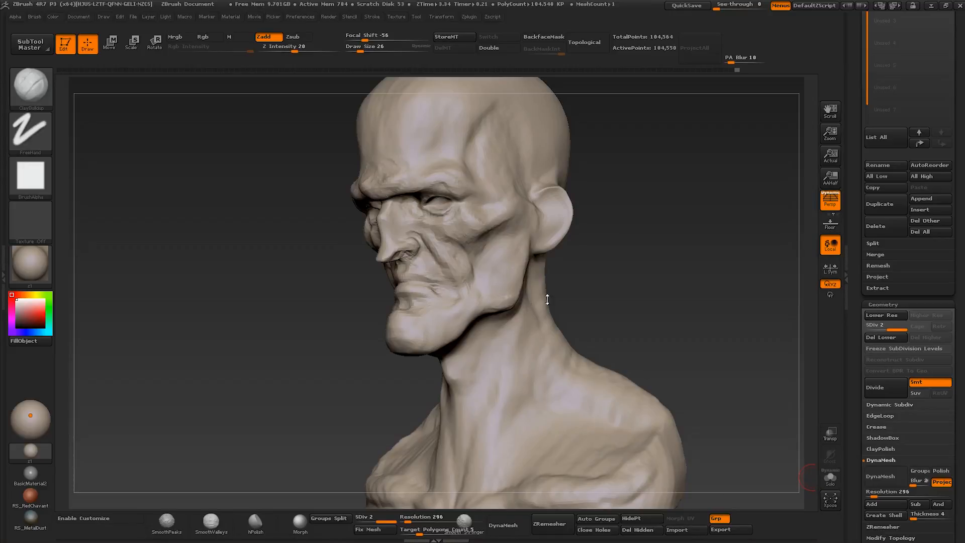
right_click_drag(443, 257, 445, 275, "ctrl")
right_click_drag(445, 276, 458, 255)
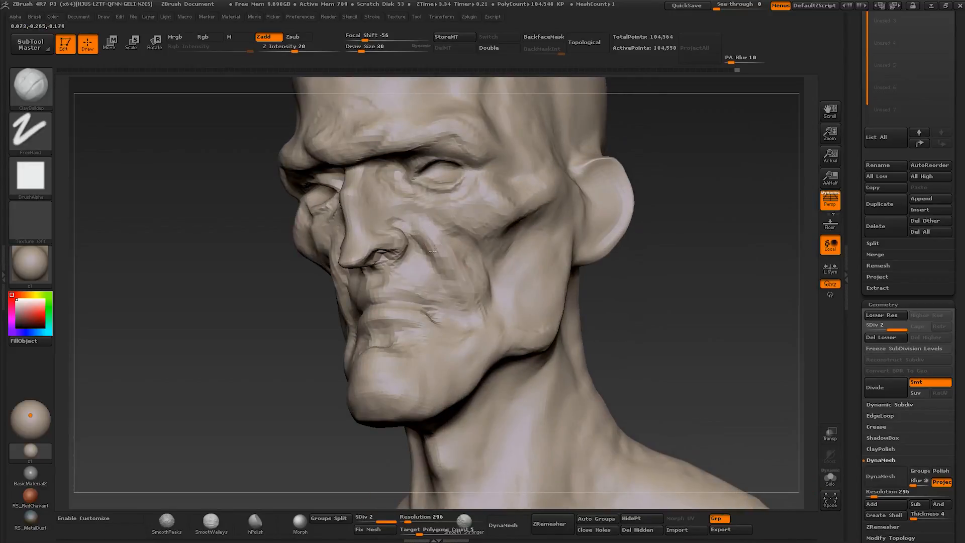
left_click_drag(449, 292, 435, 277)
right_click_drag(462, 307, 448, 308)
- Build up the mouth corner, jawline and lower cheek with Clay Buildup, enlarging the brush from about size 35 to 56
key("]")
left_click_drag(452, 319, 449, 314)
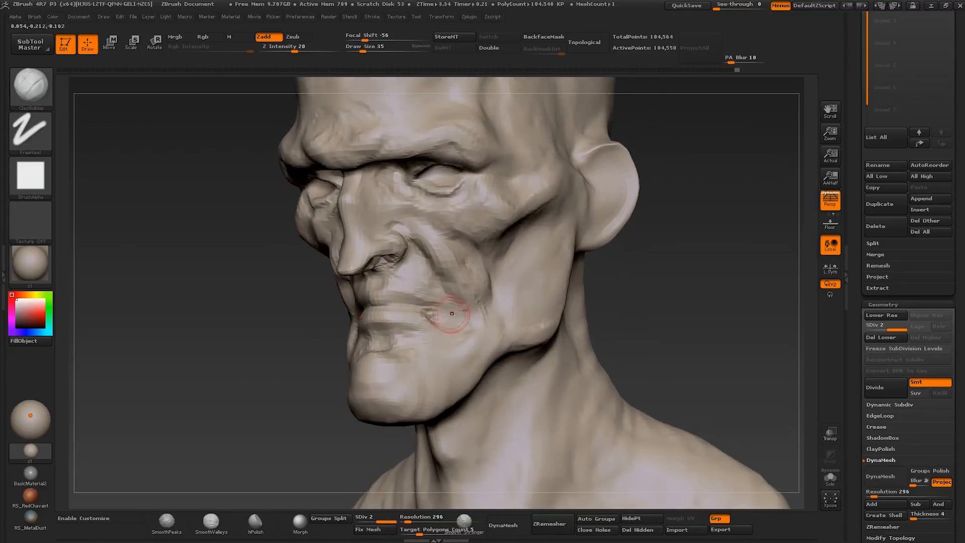
right_click_drag(488, 327, 441, 327)
right_click_drag(494, 352, 483, 387)
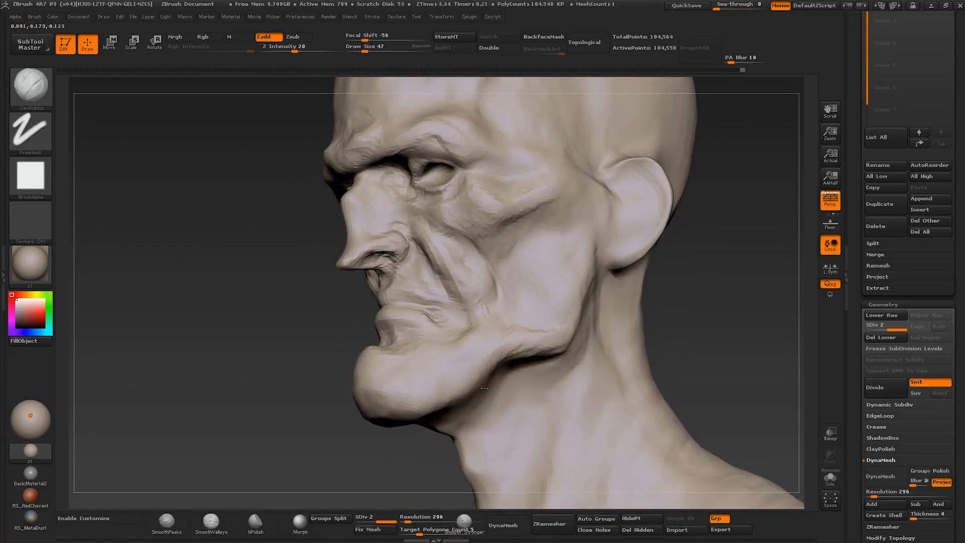
right_click_drag(484, 345, 520, 302)
key("]")
left_click_drag(528, 322, 514, 282)
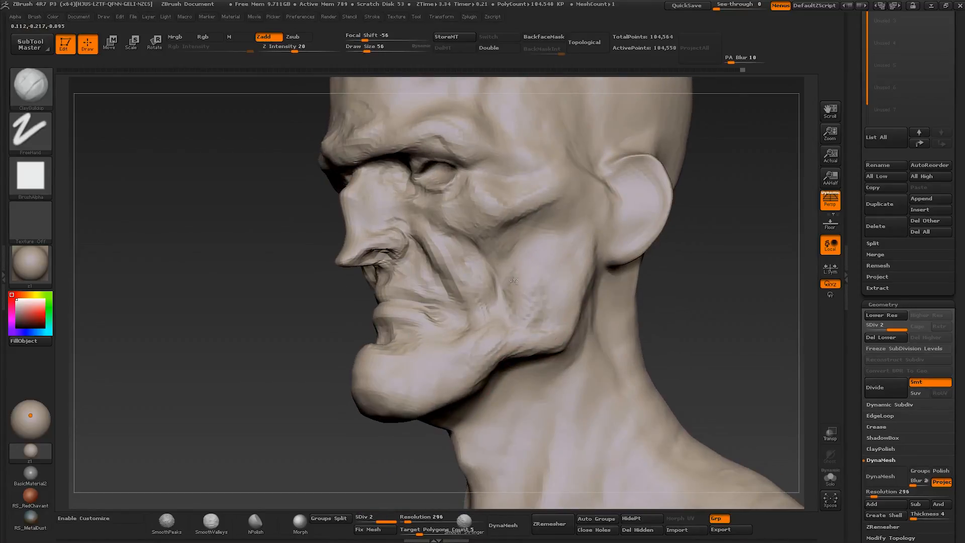
- Refine the lower cheek beside the mouth with a reduced Clay Buildup brush
key("[")
mouse_move(474, 307)
right_mouse_down()
mouse_move(502, 305)
mouse_move(473, 282)
right_mouse_up()
mouse_move(472, 281)
right_mouse_down("shift")
mouse_move(486, 299)
mouse_move(460, 301)
right_mouse_up("shift")
- Adjust the cheek and mouth area with the Move brush, starting at about size 82
key("b")
key("m")
key("v")
left_click_drag(460, 301, 453, 304)
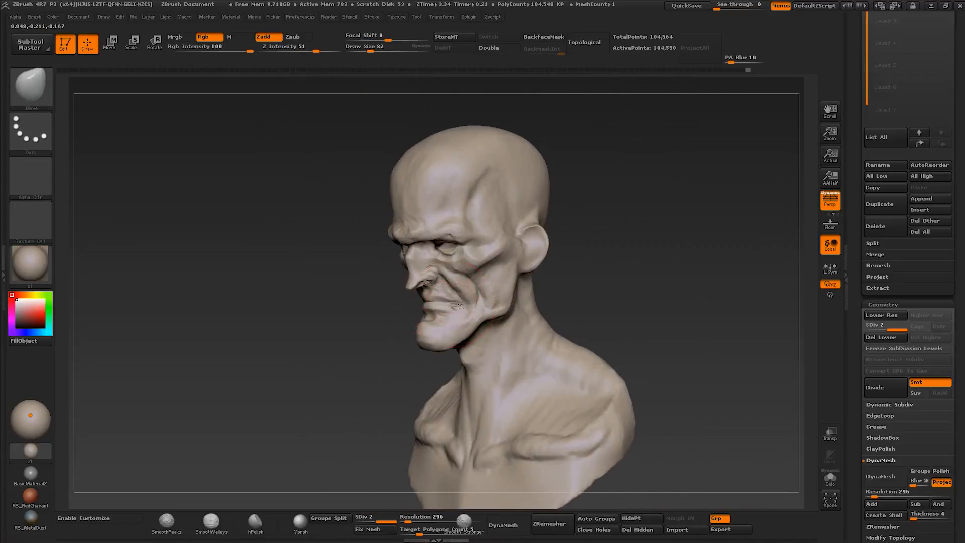
mouse_move(452, 304)
right_mouse_down("shift")
mouse_move(482, 305)
mouse_move(459, 277)
right_mouse_up("shift")
key("[")
left_click_drag(452, 276, 460, 271)
- Build up the temple and outer cheekbone with Clay Buildup, reducing the brush from about size 30 to 17
key("b")
key("c")
key("b")
mouse_move(459, 271)
right_mouse_down()
mouse_move(438, 275)
mouse_move(454, 261)
mouse_move(454, 235)
right_mouse_up()
key("[")
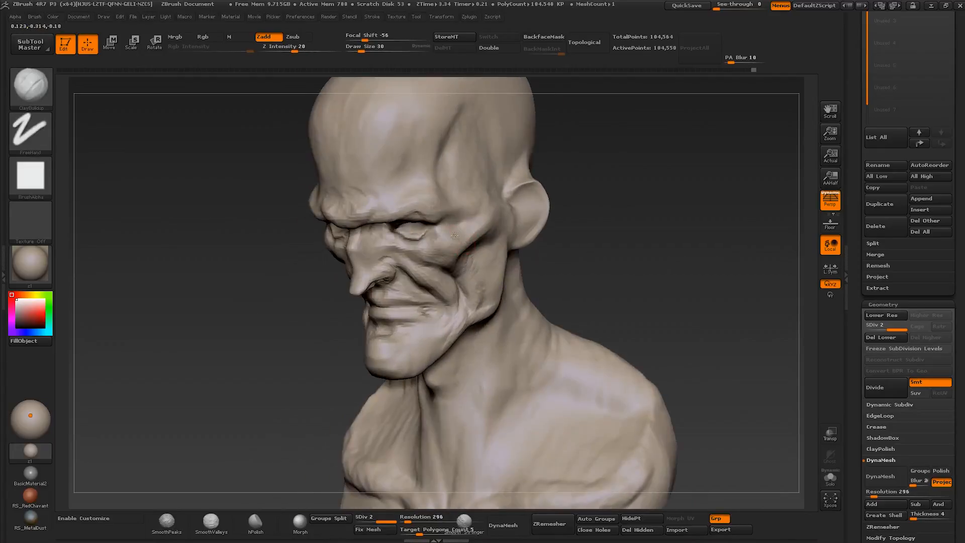
left_click_drag(458, 217, 454, 221)
key("[")
mouse_move(457, 185)
left_mouse_down()
mouse_move(445, 214)
mouse_move(464, 151)
mouse_move(470, 178)
mouse_move(523, 215)
left_mouse_up()
key("]")
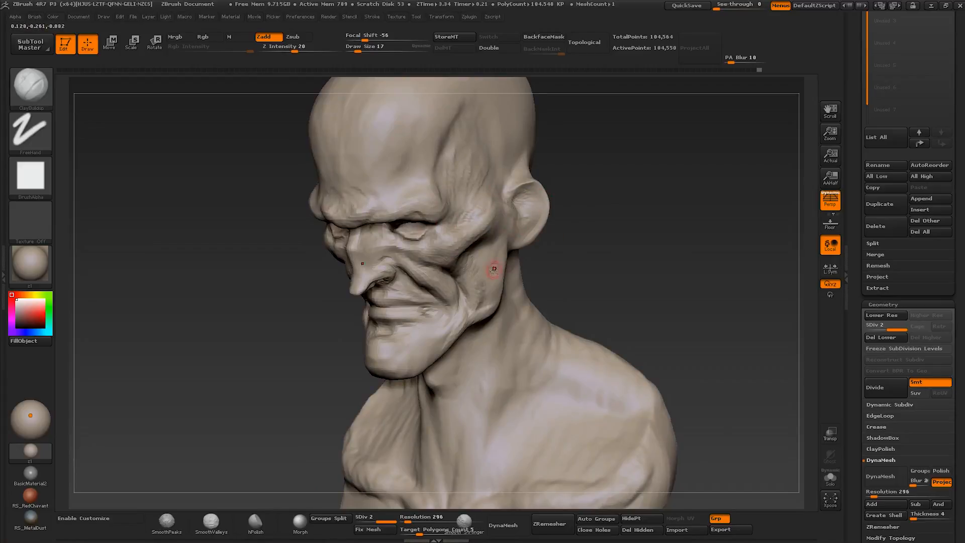
- Sculpt the hollow cheek, jaw and side of the chin with Clay Buildup, enlarging the brush to about size 39
right_click_drag(494, 269, 463, 281)
key("]")
left_click_drag(438, 321, 440, 344)
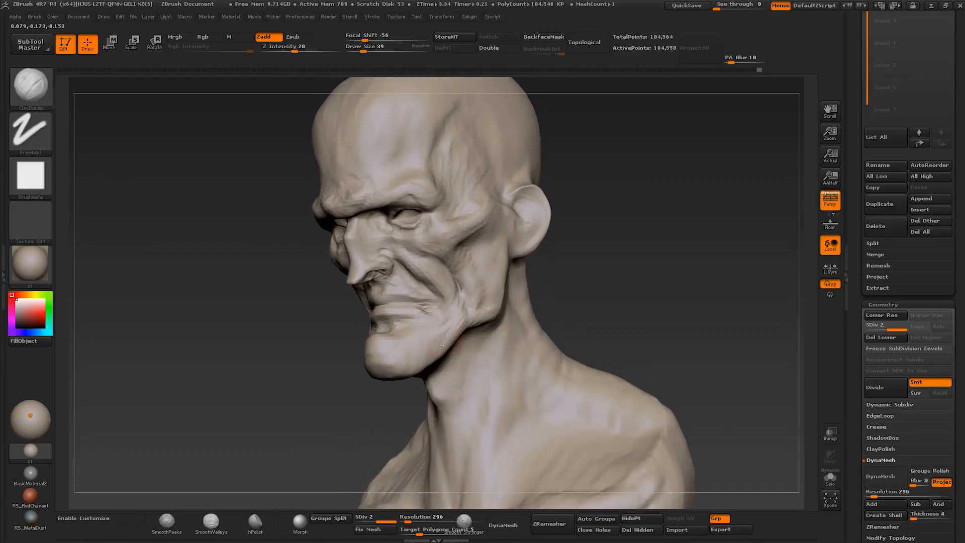
mouse_move(415, 307)
right_mouse_down("shift")
mouse_move(394, 244)
mouse_move(394, 339)
mouse_move(406, 257)
right_mouse_up("shift")
- Build up the muscle running from behind the ear down the side of the neck with Clay Buildup at about size 35 to 50
key("]")
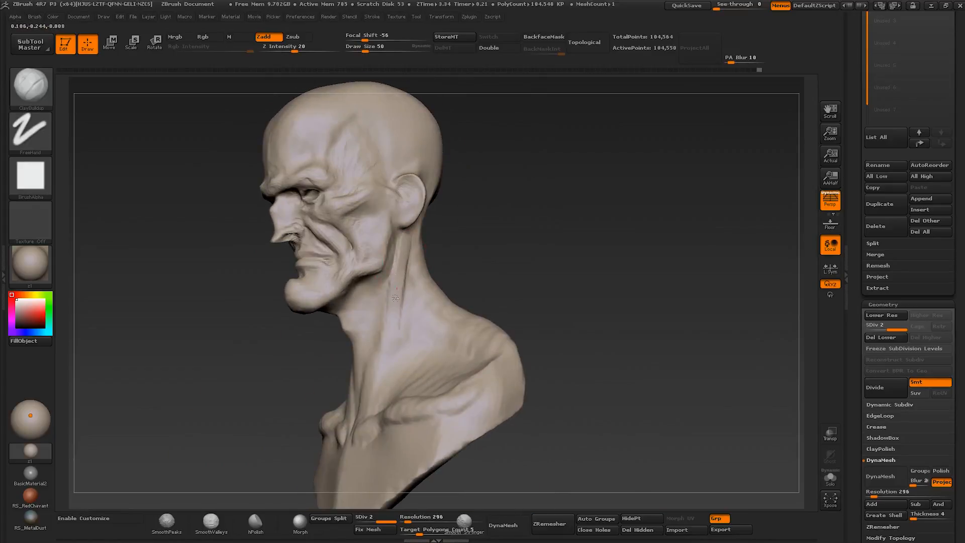
right_click_drag(387, 350, 387, 362)
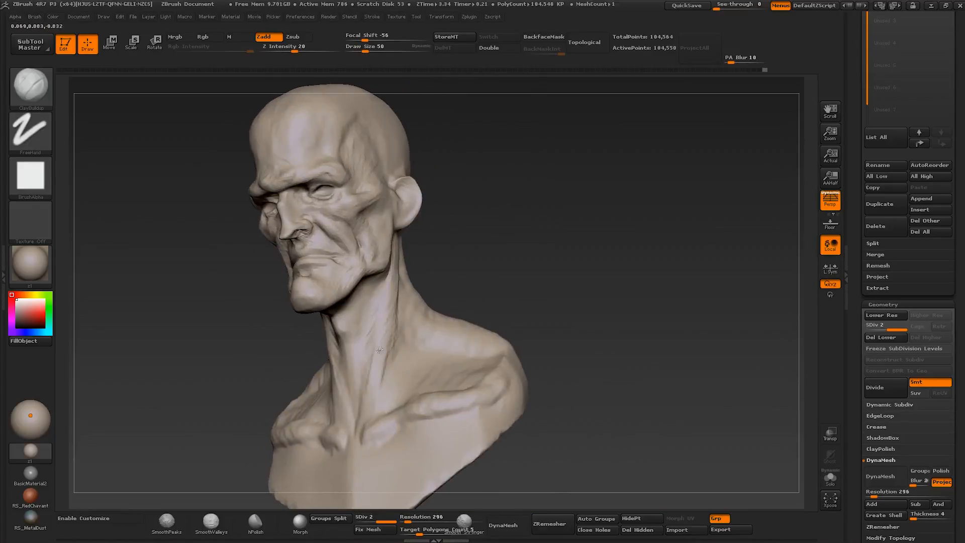
right_click_drag(391, 367, 388, 311)
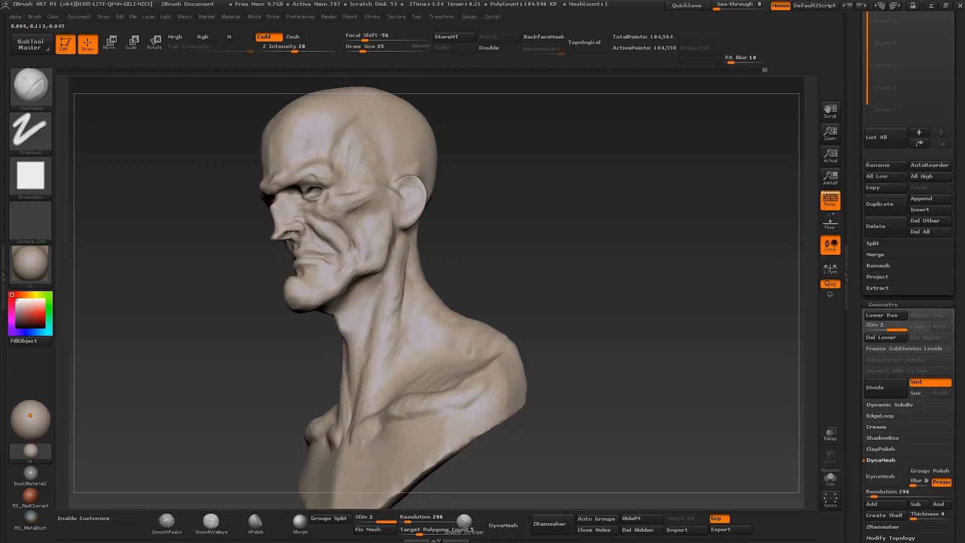
right_click_drag(390, 374, 357, 323)
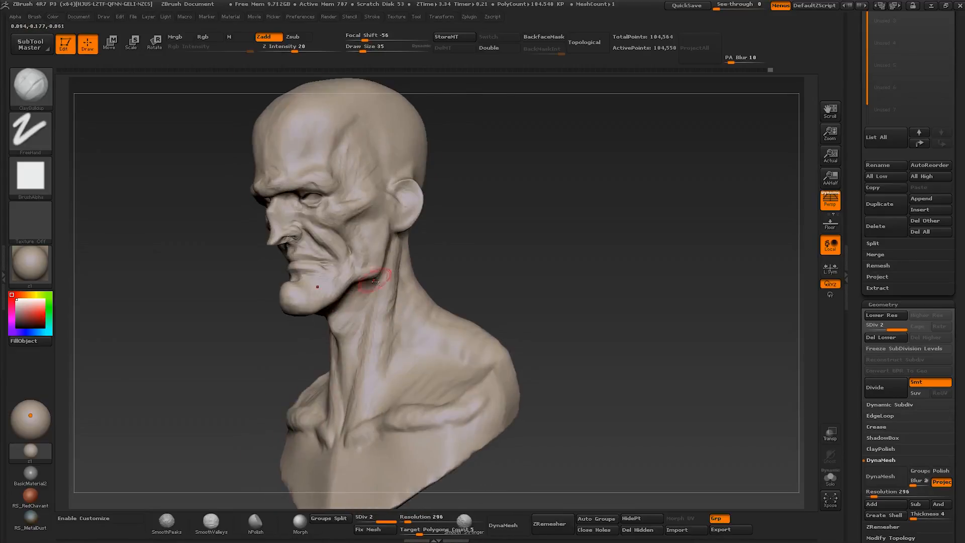
mouse_move(374, 280)
right_mouse_down()
mouse_move(359, 289)
mouse_move(404, 242)
right_mouse_up()
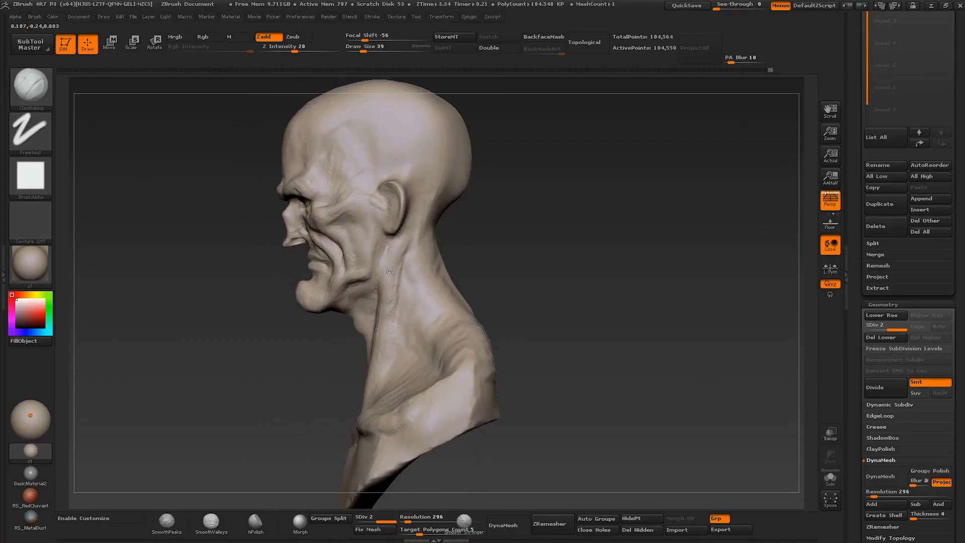
right_click_drag(386, 340, 447, 298)
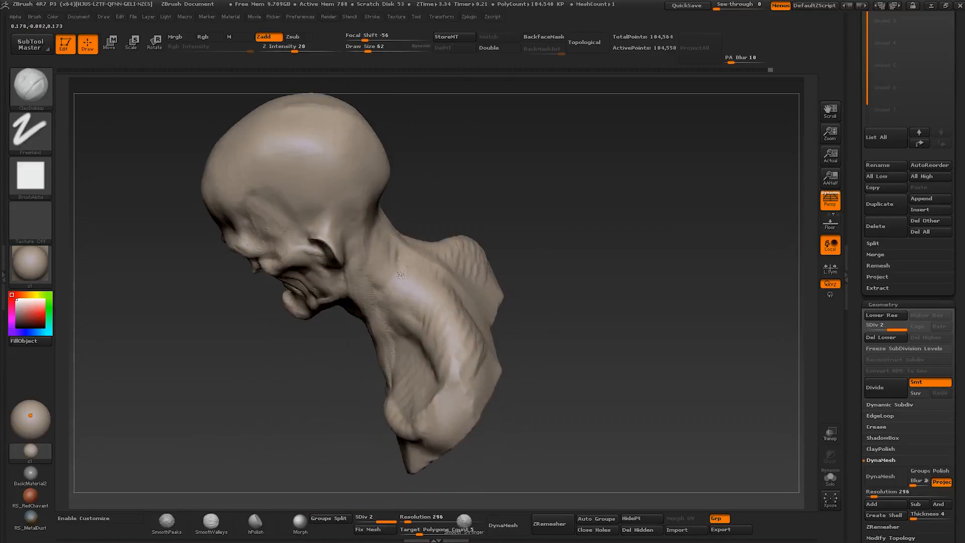
- Build up the back of the neck and the upper shoulders with Clay Buildup at about size 62
right_click_drag(401, 275, 408, 247)
right_click_drag(424, 309, 461, 294)
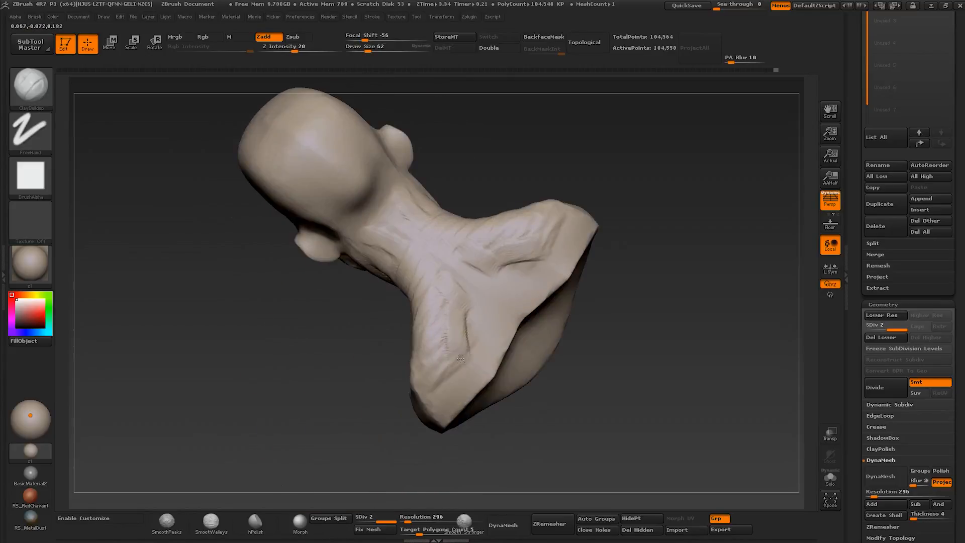
mouse_move(438, 356)
right_mouse_down()
mouse_move(493, 271)
mouse_move(482, 312)
right_mouse_up()
- Reshape the cranium in profile with the Move brush at about size 93
key("b")
key("m")
key("v")
left_click_drag(478, 296, 488, 288)
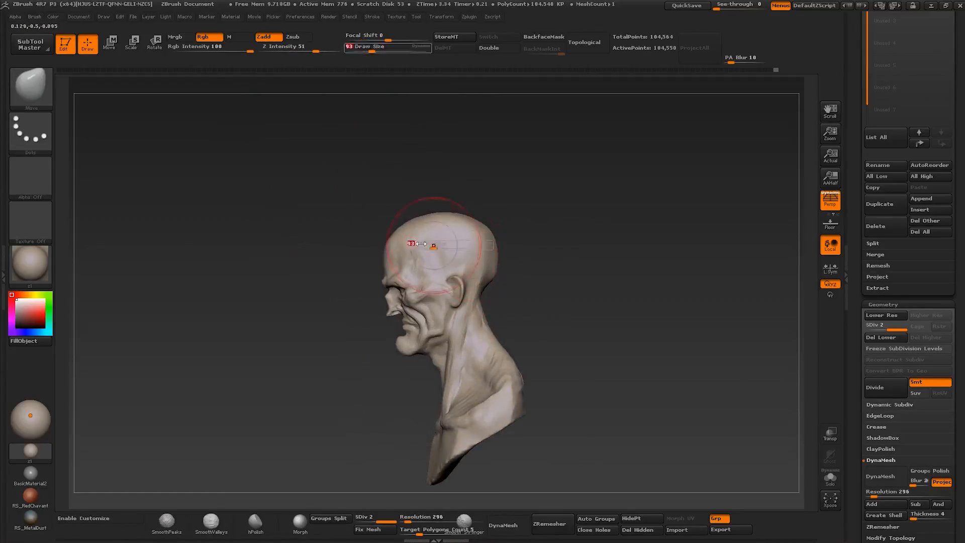
right_click_drag(430, 242, 478, 252)
right_click_drag(477, 252, 468, 211, "ctrl")
- Sculpt the inner eye corner, side of the nose bridge and brow with Clay Buildup at about size 26
key("b")
key("c")
key("b")
mouse_move(422, 241)
right_mouse_down()
mouse_move(417, 281)
mouse_move(436, 251)
mouse_move(411, 279)
mouse_move(467, 284)
mouse_move(456, 298)
mouse_move(473, 277)
right_mouse_up()
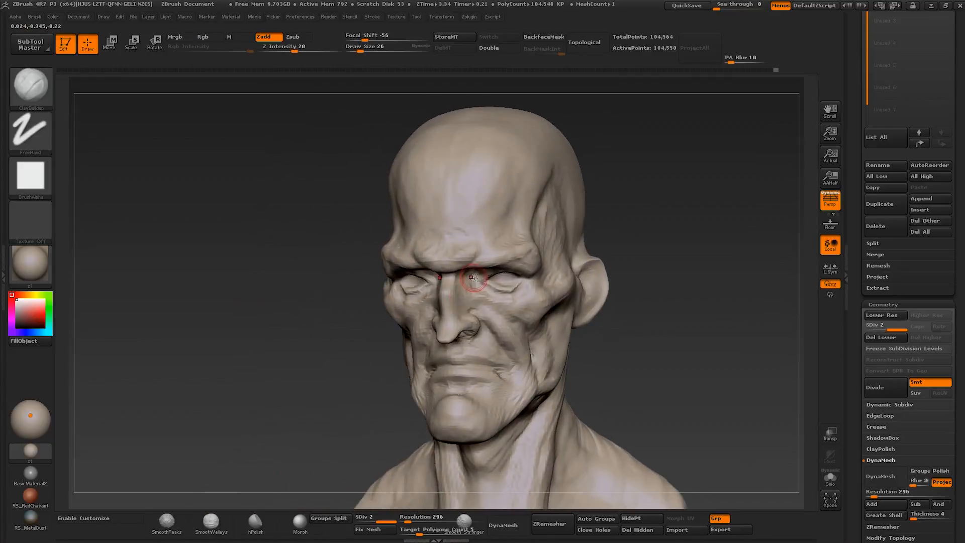
mouse_move(532, 274)
right_mouse_down()
mouse_move(512, 238)
mouse_move(523, 268)
right_mouse_up()
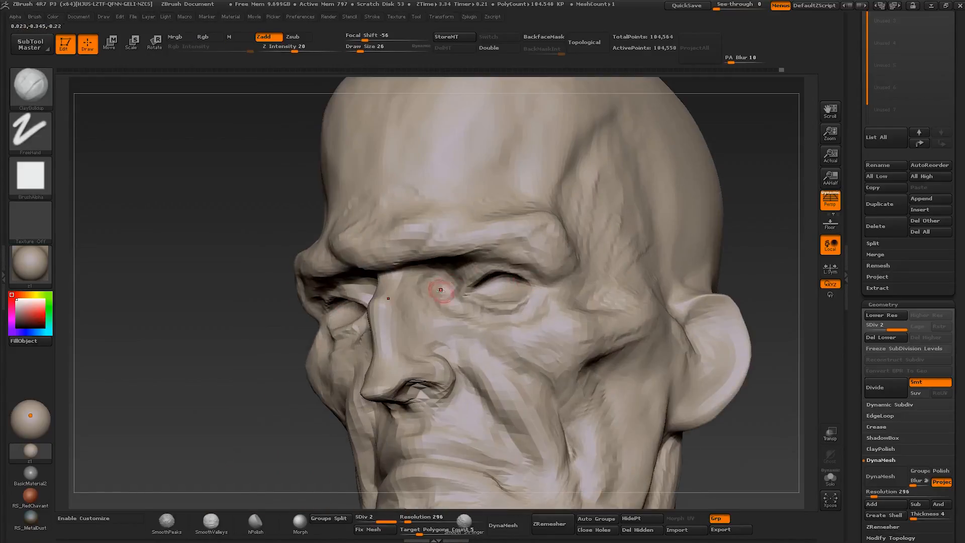
right_click_drag(441, 290, 436, 236)
key("]")
- Reshape the nose tip and nostril in profile with the Move brush, reduced to about size 39
mouse_move(424, 390)
right_mouse_down("ctrl")
mouse_move(457, 306)
mouse_move(457, 351)
mouse_move(486, 372)
mouse_move(520, 373)
mouse_move(485, 371)
right_mouse_up("ctrl")
key("b")
key("m")
key("v")
key("s")
key("s")
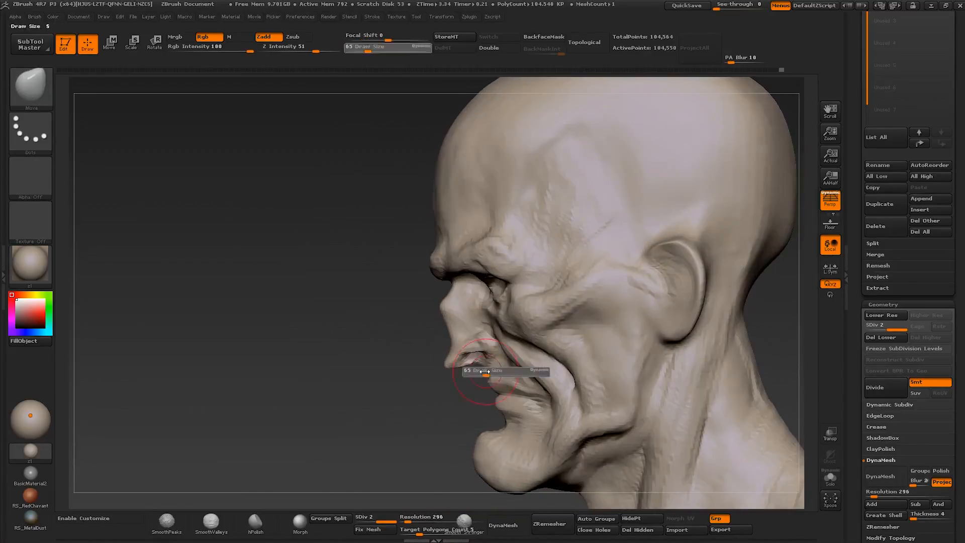
left_click_drag(485, 371, 482, 371)
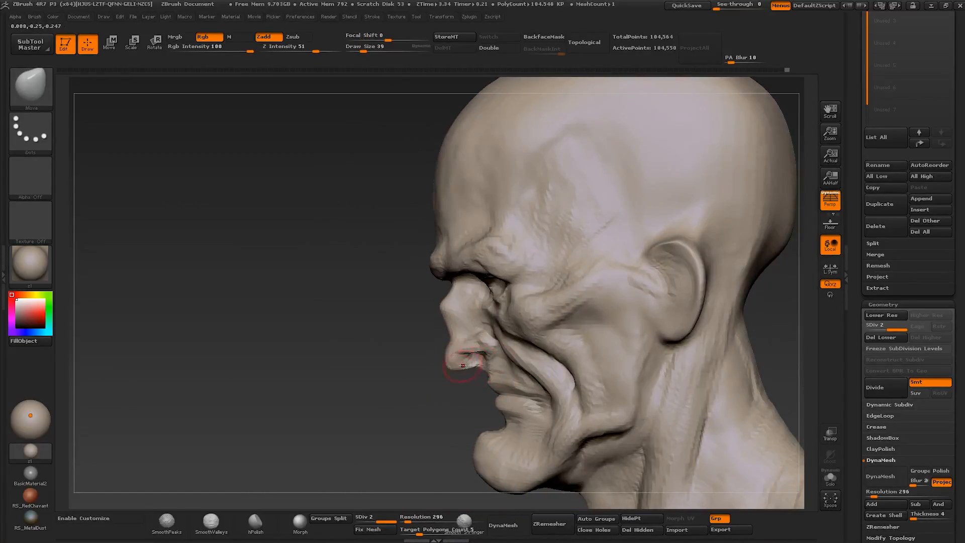
mouse_move(463, 366)
right_mouse_down()
mouse_move(556, 329)
mouse_move(562, 358)
right_mouse_up()
left_click_drag(463, 352, 469, 347)
mouse_move(563, 354)
right_mouse_down()
mouse_move(495, 324)
mouse_move(490, 344)
mouse_move(516, 388)
mouse_move(561, 391)
mouse_move(544, 388)
mouse_move(576, 366)
mouse_move(519, 343)
mouse_move(518, 392)
mouse_move(534, 345)
right_mouse_up()
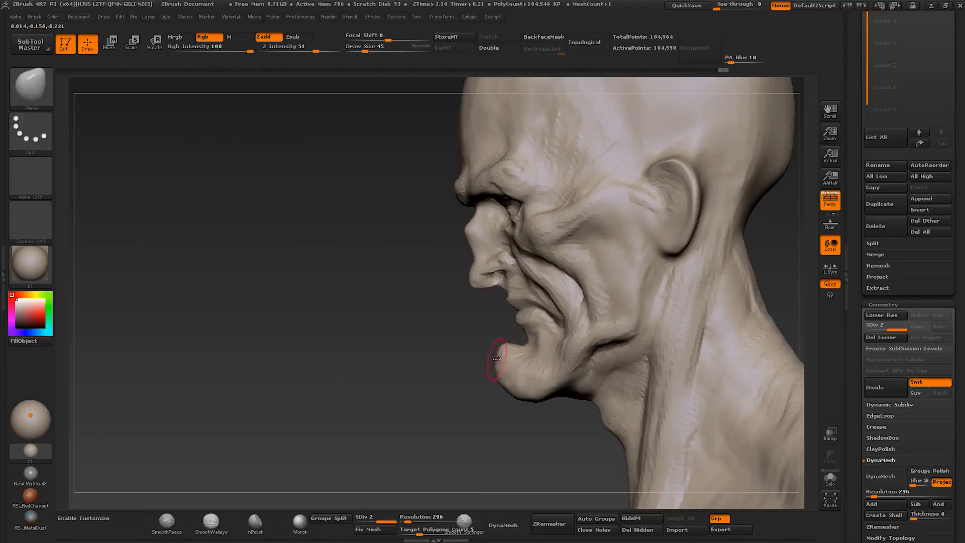
- Reshape the chin and lower face in profile with the Move brush, enlarging it from about size 45 to 155
mouse_move(498, 346)
right_mouse_down("ctrl")
mouse_move(502, 312)
mouse_move(558, 304)
mouse_move(523, 356)
right_mouse_up("ctrl")
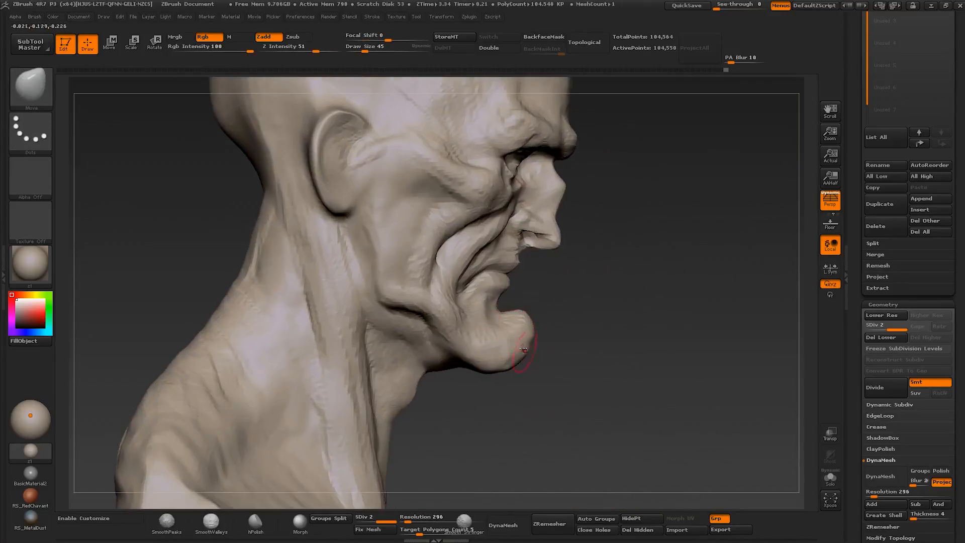
left_click_drag(523, 352, 525, 320)
mouse_move(503, 322)
right_mouse_down("ctrl")
mouse_move(484, 254)
mouse_move(447, 305)
mouse_move(436, 301)
mouse_move(483, 322)
right_mouse_up("ctrl")
right_click_drag(488, 285, 509, 335, "ctrl")
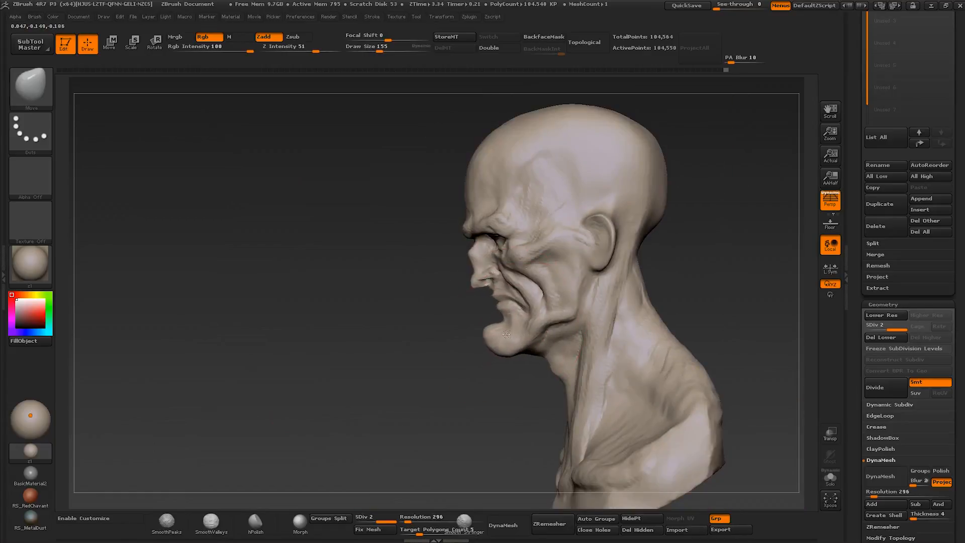
left_click_drag(506, 334, 493, 316)
- Fine-tune the upper chin, lips and nose profile with the Move brush, starting at about size 30
key("s")
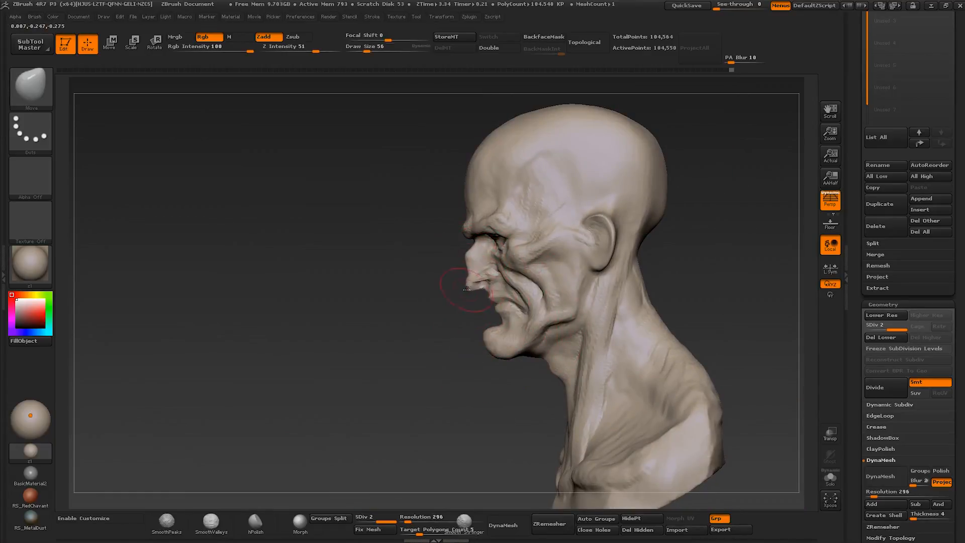
key("s")
left_click(502, 328)
mouse_move(442, 343)
left_mouse_down()
mouse_move(548, 341)
mouse_move(446, 346)
left_mouse_up()
key("s")
left_click_drag(463, 267, 467, 267)
- Refine the cheekbone and hollow cheek with Clay Buildup at about size 20
left_click_drag(438, 224, 558, 331)
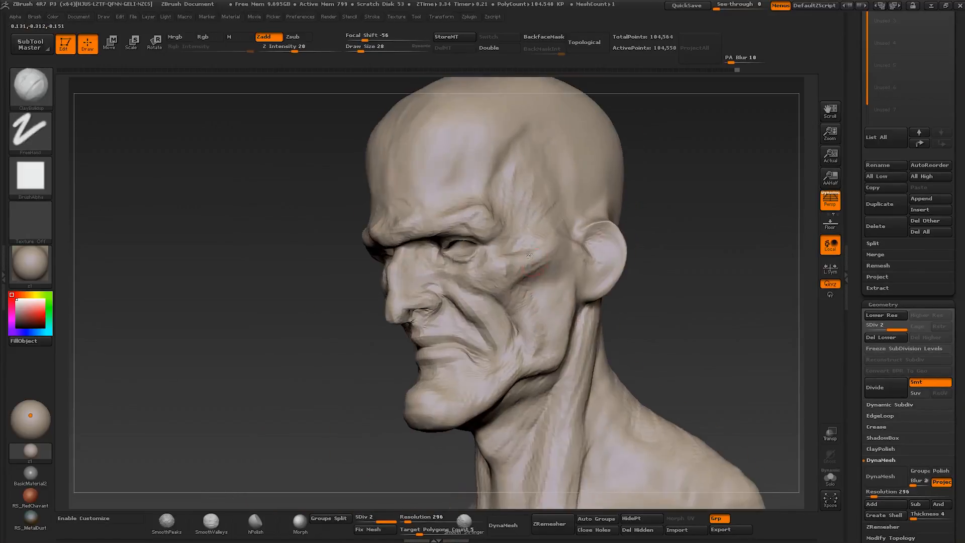
mouse_move(512, 284)
right_mouse_down()
mouse_move(525, 269)
mouse_move(472, 281)
right_mouse_up()
left_click_drag(540, 299, 545, 330)
mouse_move(544, 330)
right_mouse_down()
mouse_move(508, 322)
mouse_move(506, 334)
mouse_move(504, 321)
right_mouse_up()
- Refine the area below the eye and adjust the eyelids with the Move brush at about size 32
left_click_drag(492, 311, 495, 309)
right_click_drag(495, 308, 494, 291, "ctrl")
mouse_move(494, 292)
right_mouse_down("shift")
mouse_move(508, 290)
mouse_move(479, 296)
right_mouse_up("shift")
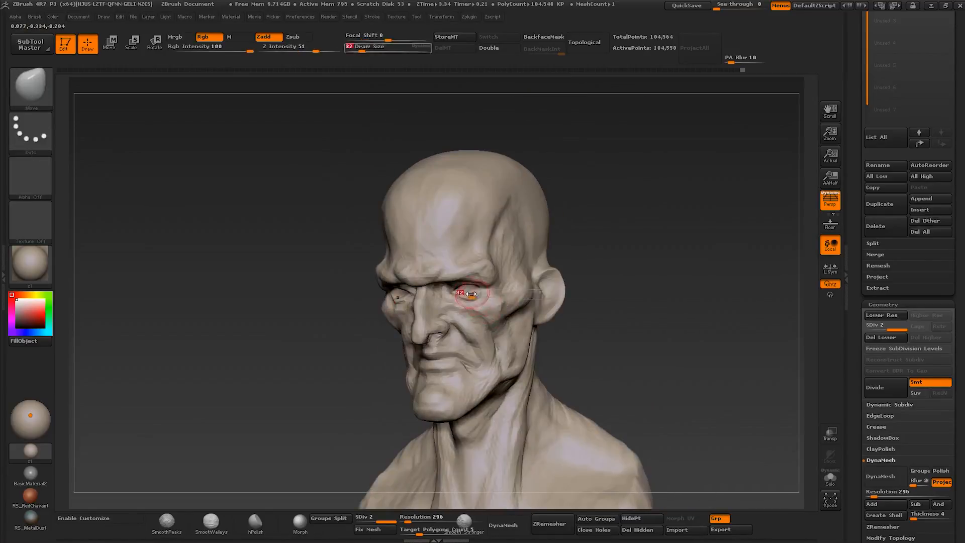
mouse_move(474, 290)
right_mouse_down()
mouse_move(463, 284)
mouse_move(479, 277)
mouse_move(456, 261)
right_mouse_up()
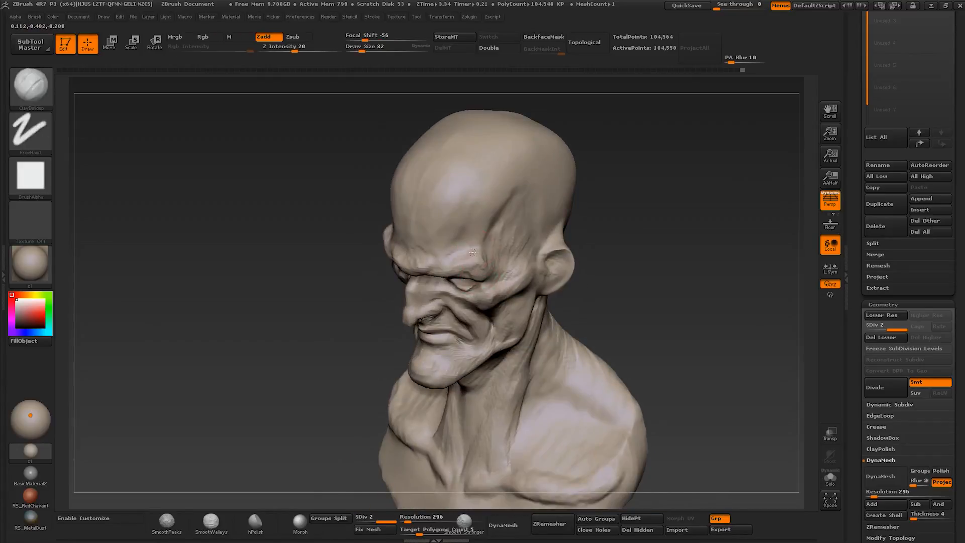
- Build up the outer brow and its transition into the temple with Clay Buildup at about size 32 to 39
right_click_drag(423, 275, 391, 268)
key("s")
left_click_drag(484, 244, 486, 244)
left_click_drag(477, 248, 459, 255)
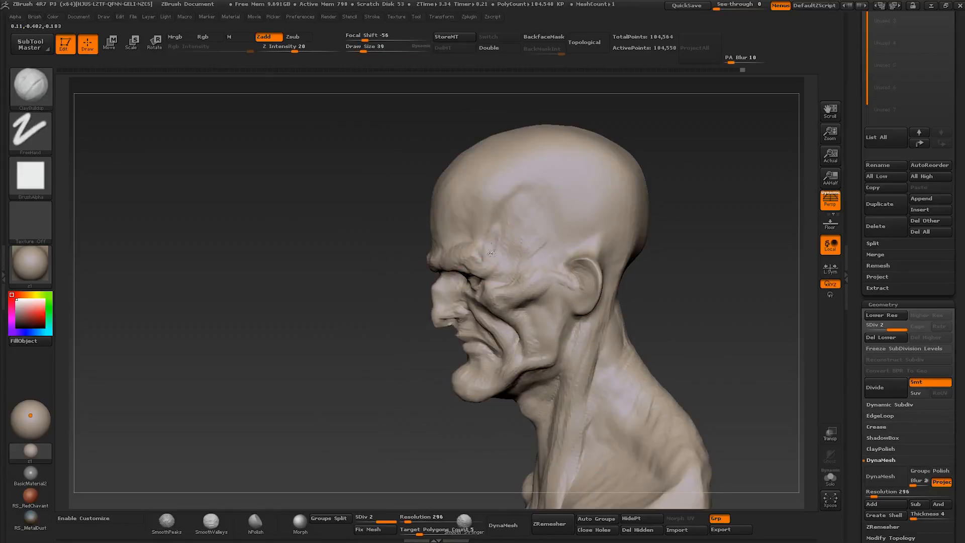
mouse_move(437, 241)
right_mouse_down()
mouse_move(487, 243)
mouse_move(498, 257)
mouse_move(483, 267)
right_mouse_up()
mouse_move(482, 266)
right_mouse_down("ctrl")
mouse_move(442, 297)
mouse_move(344, 253)
mouse_move(414, 328)
right_mouse_up("ctrl")
- Reshape the underside of the nose and the upper lip with the Move brush, reducing it from about size 59 to 45
key("b")
key("m")
key("v")
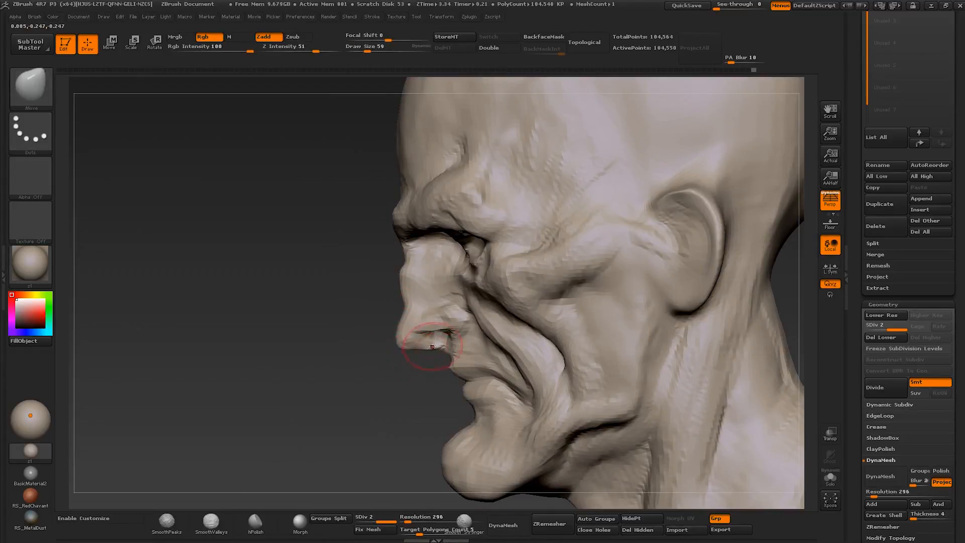
mouse_move(444, 351)
right_mouse_down("ctrl")
mouse_move(397, 286)
mouse_move(442, 292)
mouse_move(456, 338)
mouse_move(435, 319)
mouse_move(432, 341)
right_mouse_up("ctrl")
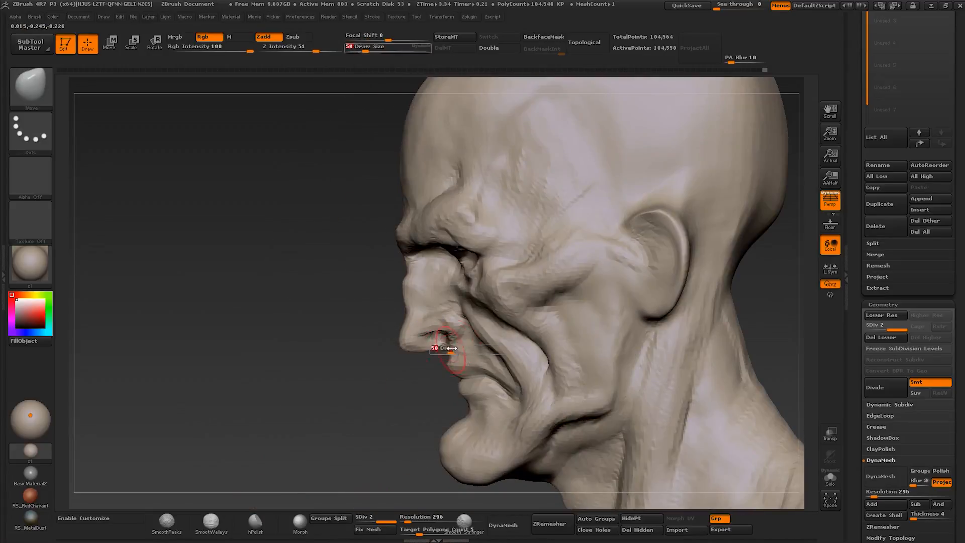
right_click_drag(458, 392, 521, 401)
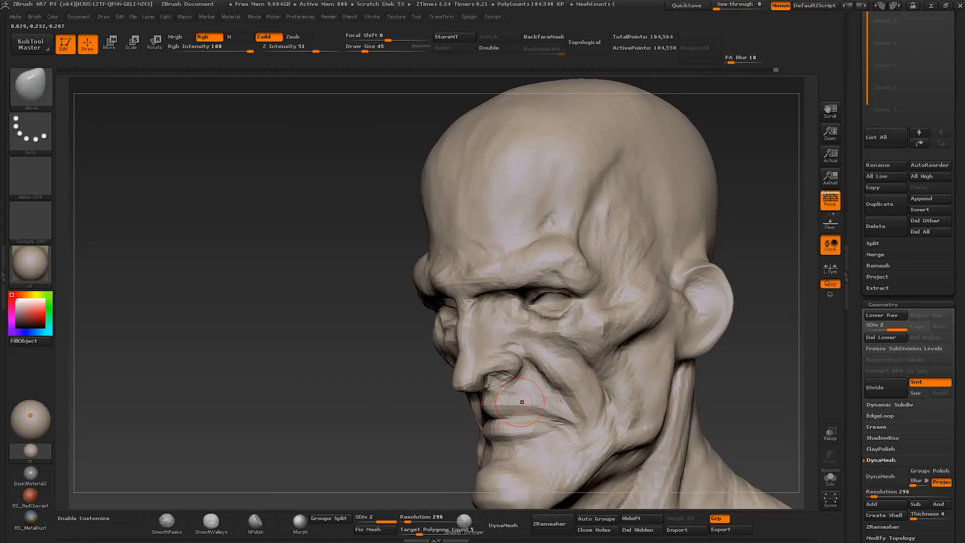
mouse_move(522, 401)
right_mouse_down()
mouse_move(522, 342)
mouse_move(515, 356)
right_mouse_up()
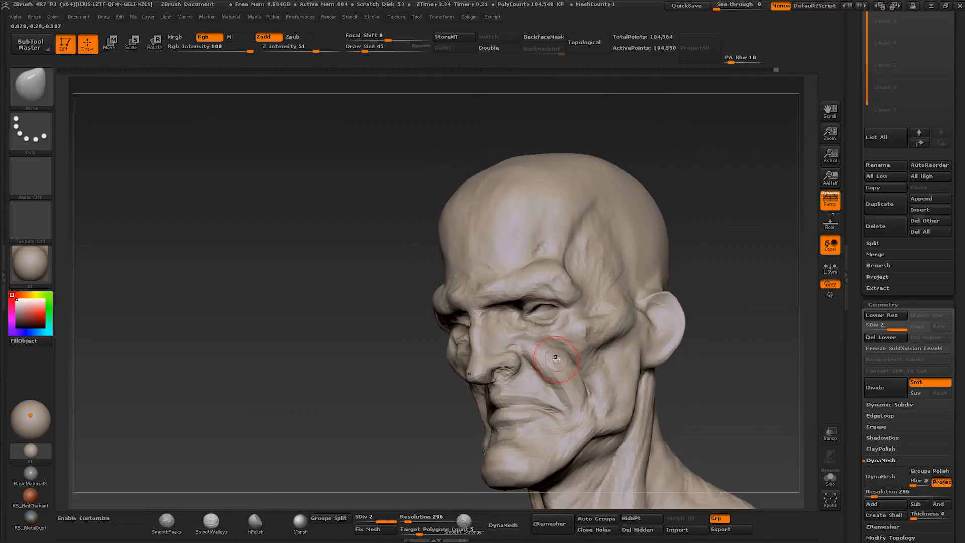
- Reshape the ears in front view with the Move brush at about size 70
mouse_move(512, 337)
right_mouse_down()
mouse_move(552, 360)
mouse_move(578, 357)
mouse_move(531, 350)
mouse_move(558, 347)
mouse_move(513, 333)
mouse_move(568, 373)
mouse_move(402, 392)
mouse_move(460, 307)
mouse_move(490, 319)
mouse_move(483, 326)
mouse_move(515, 327)
mouse_move(470, 330)
mouse_move(510, 322)
mouse_move(493, 321)
mouse_move(521, 301)
mouse_move(535, 244)
mouse_move(592, 249)
mouse_move(601, 272)
mouse_move(638, 258)
mouse_move(599, 286)
mouse_move(648, 271)
mouse_move(638, 266)
right_mouse_up()
key("s")
left_click(568, 373)
key("b")
key("d")
key("s")
key("b")
key("c")
key("b")
- Sculpt the inner folds of the ear with the Clay Buildup and Dam Standard brushes
key("b")
key("m")
key("v")
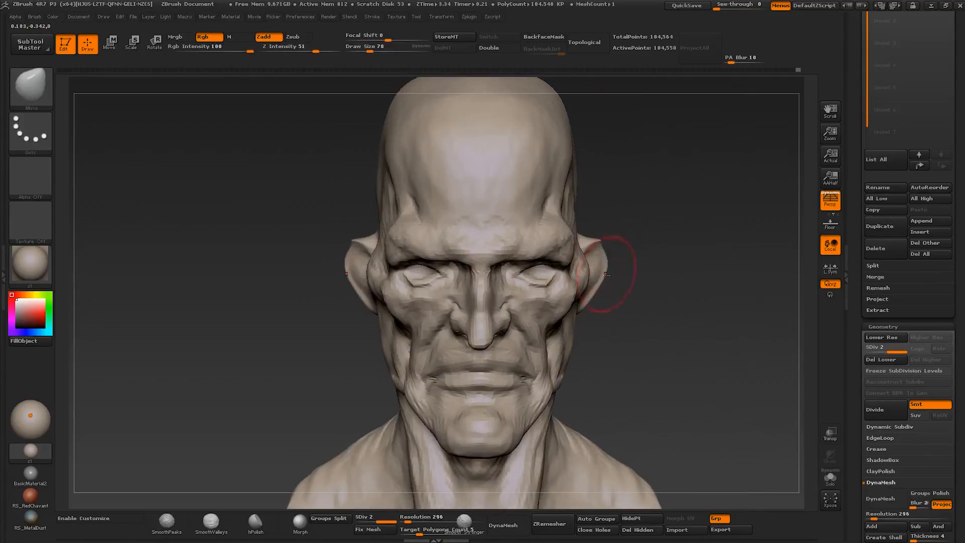
right_click_drag(585, 240, 558, 267)
key("b")
key("c")
- Build up the jaw corner below the ear and the adjoining cheek with Clay Buildup at about size 37
key("b")
key("b")
key("d")
key("s")
mouse_move(610, 221)
right_mouse_down()
mouse_move(588, 236)
mouse_move(588, 274)
mouse_move(570, 304)
right_mouse_up()
- Reshape the jaw and cheek silhouette with the Move brush at about size 155, and the mouth area at about size 56
key("b")
key("c")
key("b")
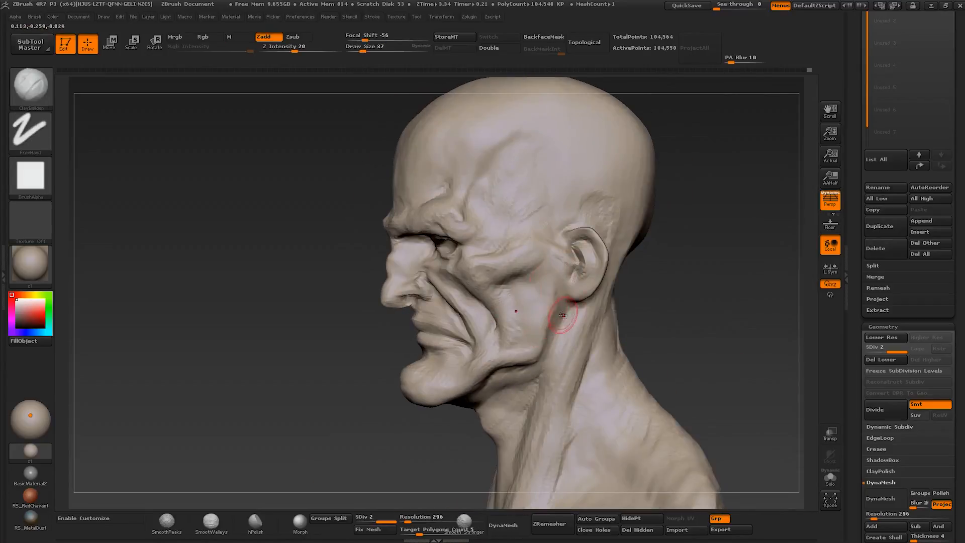
mouse_move(544, 356)
right_mouse_down()
mouse_move(545, 316)
mouse_move(568, 329)
right_mouse_up()
key("s")
right_click_drag(568, 329, 486, 259, "ctrl")
mouse_move(501, 301)
right_mouse_down()
mouse_move(437, 260)
mouse_move(523, 300)
right_mouse_up()
key("b")
key("m")
key("v")
key("s")
left_click_drag(524, 349, 515, 346)
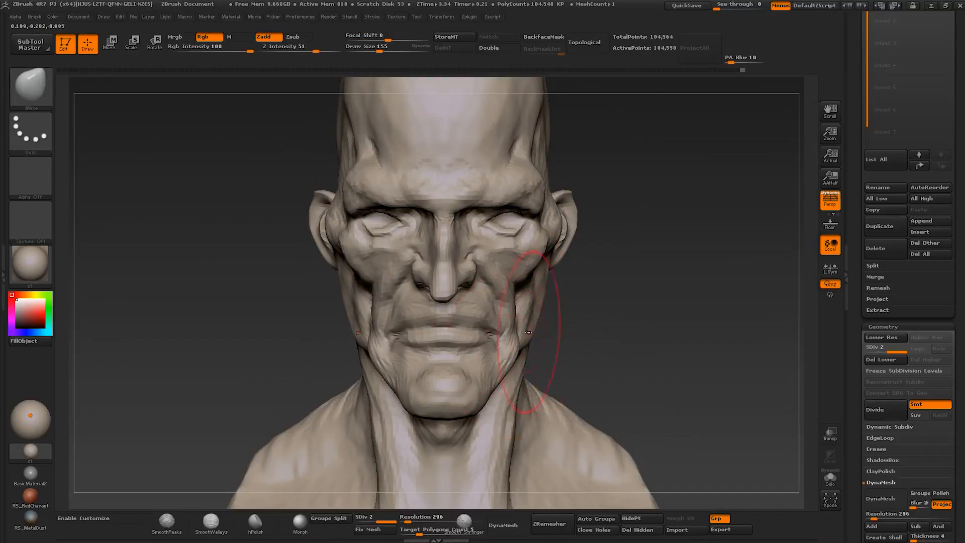
mouse_move(518, 328)
right_mouse_down("ctrl")
mouse_move(502, 280)
mouse_move(483, 297)
right_mouse_up("ctrl")
mouse_move(483, 297)
right_mouse_down("ctrl")
mouse_move(501, 338)
mouse_move(465, 322)
right_mouse_up("ctrl")
key("s")
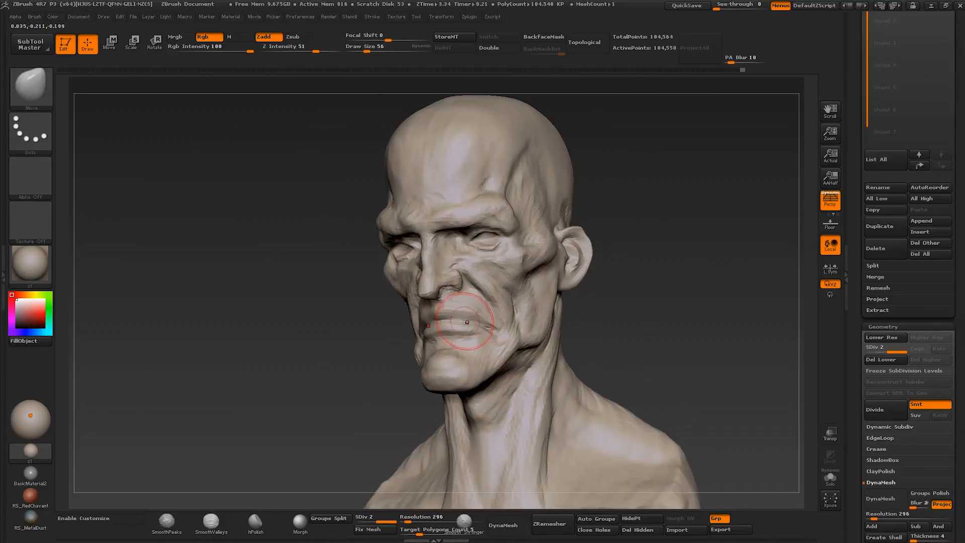
mouse_move(487, 339)
right_mouse_down()
mouse_move(515, 334)
mouse_move(465, 334)
mouse_move(477, 287)
right_mouse_up()
- Sculpt the underside of the jaw and the front neck tendons from below with Clay Buildup at about size 20
key("b")
key("c")
key("b")
key("s")
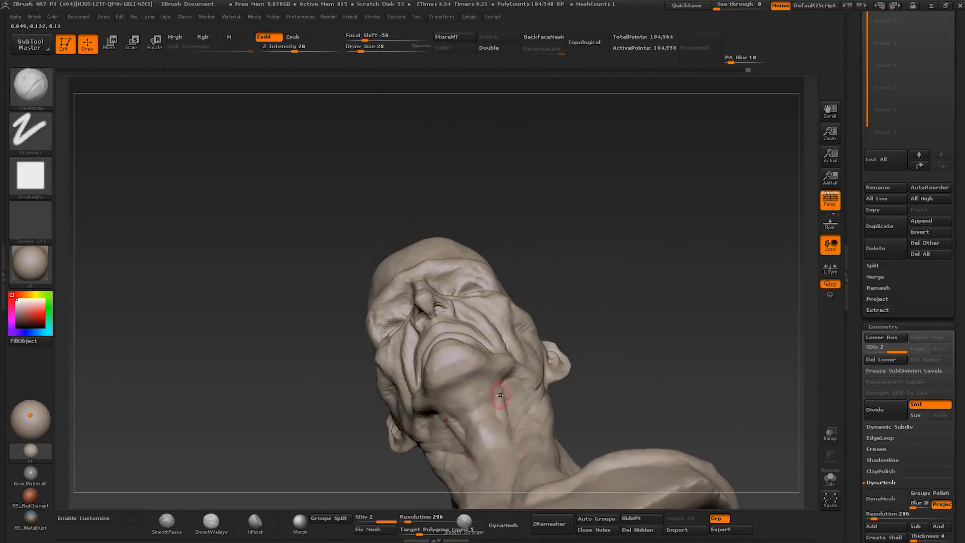
right_click_drag(500, 395, 512, 453)
left_click_drag(515, 466, 508, 431)
mouse_move(508, 430)
right_mouse_down()
mouse_move(483, 425)
mouse_move(505, 401)
mouse_move(511, 447)
right_mouse_up()
right_click_drag(498, 411, 503, 444)
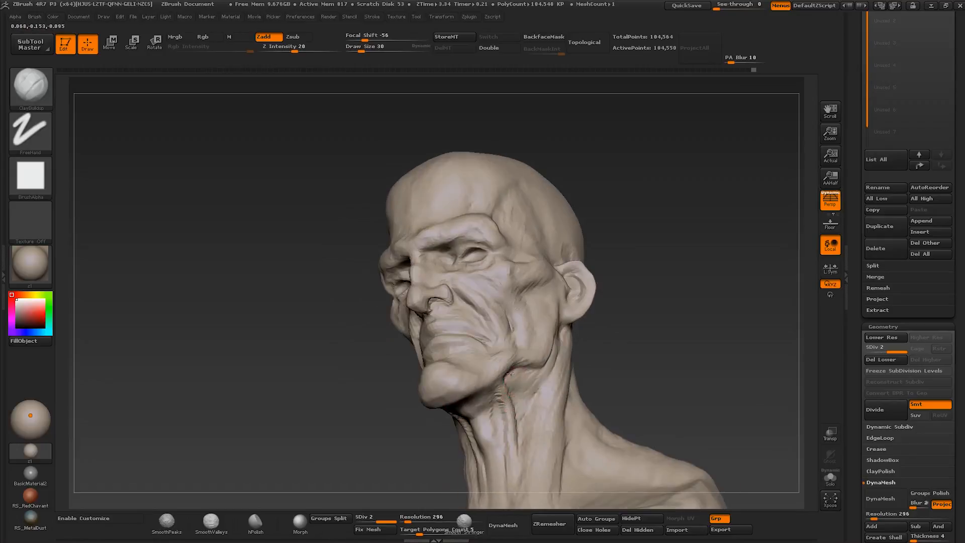
- Define the neck folds below the jaw with Clay Buildup at about size 30, and adjust the neck with the Move brush
right_click_drag(528, 407, 504, 362)
right_click_drag(504, 361, 512, 422)
right_click_drag(482, 321, 474, 334)
left_click_drag(491, 351, 493, 369, "shift")
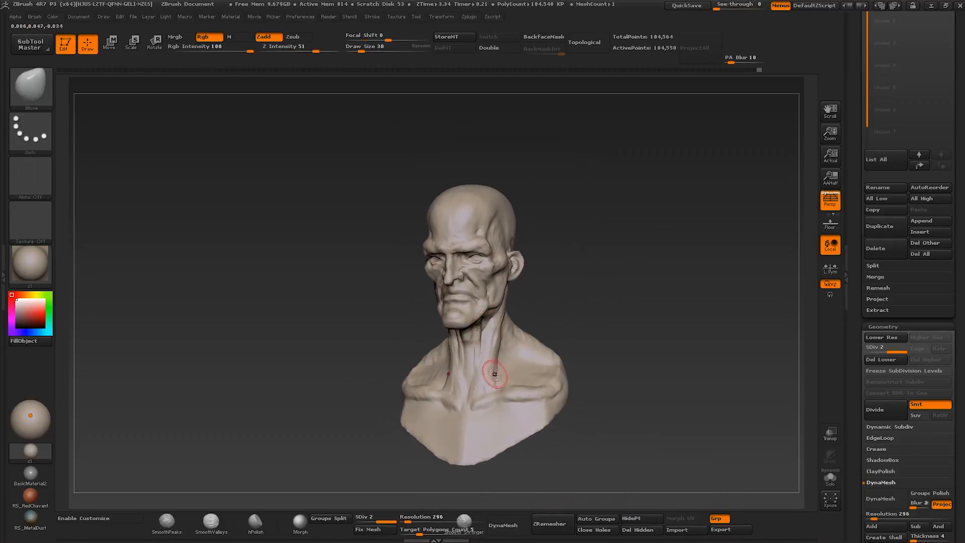
- Reshape the lower chest edge of the bust from the front and side with the Move brush at about size 106
mouse_move(522, 364)
right_mouse_down()
mouse_move(495, 348)
mouse_move(520, 363)
right_mouse_up()
key("b")
key("m")
key("v")
key("s")
left_click_drag(492, 367, 512, 367)
mouse_move(518, 427)
right_mouse_down()
mouse_move(484, 448)
mouse_move(531, 429)
right_mouse_up()
mouse_move(591, 363)
right_mouse_down()
mouse_move(619, 346)
mouse_move(611, 373)
right_mouse_up()
left_click_drag(611, 322, 623, 328)
right_click_drag(623, 328, 621, 354)
left_click_drag(619, 337, 629, 346)
right_click_drag(629, 345, 623, 311)
key("s")
left_click_drag(625, 348, 622, 348)
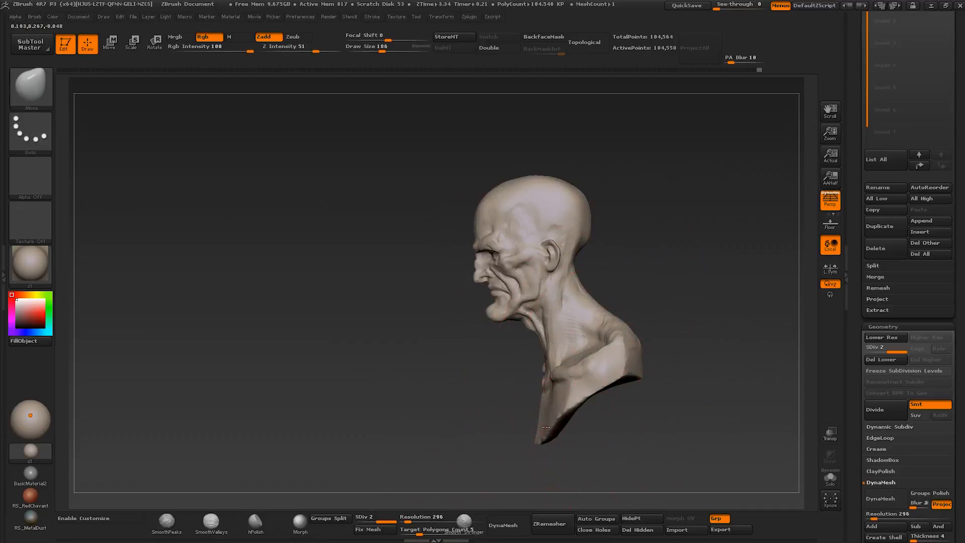
mouse_move(546, 427)
right_mouse_down()
mouse_move(580, 415)
mouse_move(549, 418)
right_mouse_up()
- Adjust the neck and shoulder shapes in profile with the Move brush at about size 100
key("s")
left_click_drag(628, 341, 625, 342)
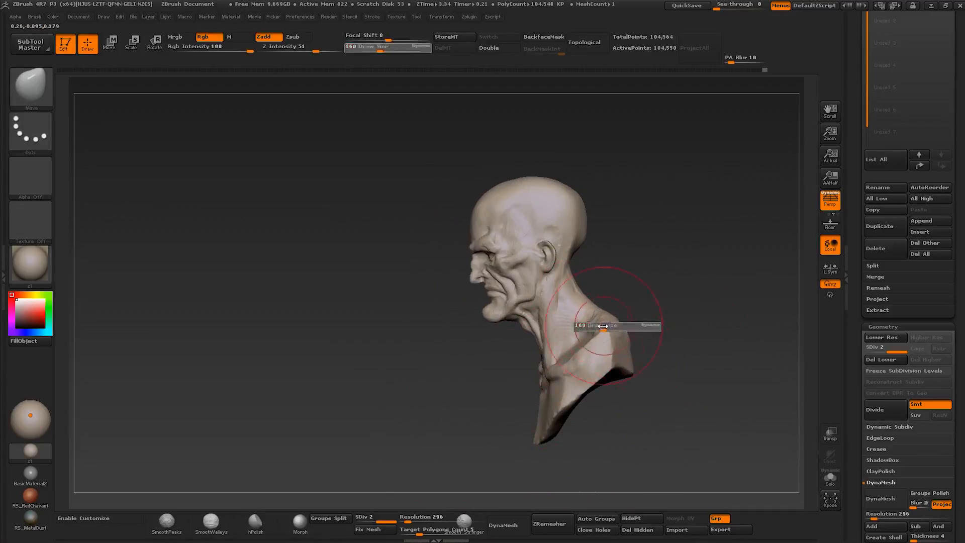
mouse_move(602, 331)
right_mouse_down()
mouse_move(614, 345)
mouse_move(609, 305)
mouse_move(583, 317)
mouse_move(585, 339)
right_mouse_up()
key("s")
key("s")
left_click_drag(585, 339, 585, 340)
mouse_move(585, 339)
right_mouse_down()
mouse_move(623, 337)
mouse_move(560, 333)
right_mouse_up()
key("s")
- Refine the slope between the neck and shoulder from a three-quarter view with the Move brush
key("s")
left_click_drag(562, 332, 558, 332)
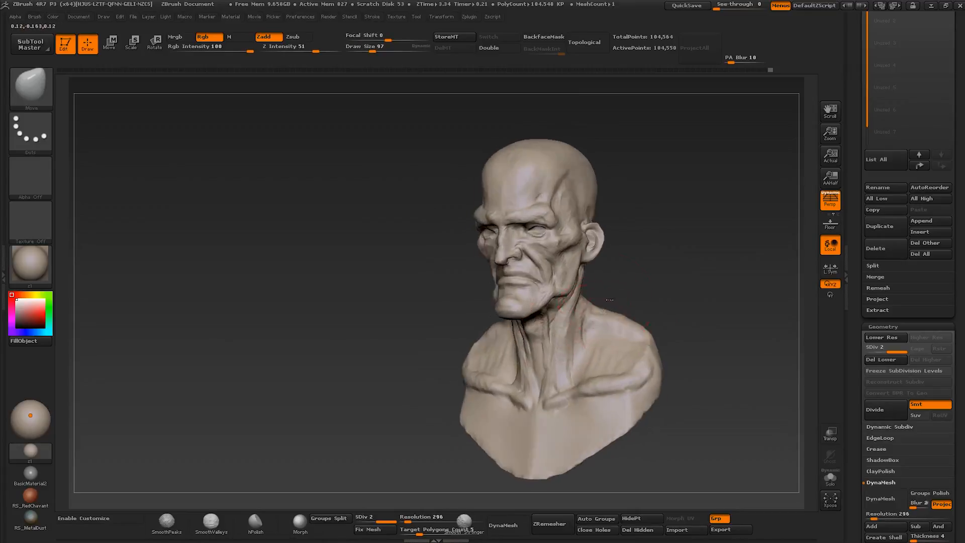
key("s")
left_click_drag(609, 300, 612, 300)
mouse_move(612, 300)
right_mouse_down()
mouse_move(634, 319)
mouse_move(583, 312)
mouse_move(671, 321)
mouse_move(625, 312)
right_mouse_up()
- Build up the shoulder and side neck muscles with Clay Buildup strokes
key("s")
left_click_drag(626, 312, 622, 312)
mouse_move(693, 318)
right_mouse_down()
mouse_move(649, 315)
mouse_move(691, 327)
mouse_move(648, 329)
right_mouse_up()
key("b")
key("c")
key("b")
mouse_move(648, 330)
right_mouse_down("ctrl")
mouse_move(621, 370)
mouse_move(641, 373)
right_mouse_up("ctrl")
key("s")
left_click_drag(621, 380, 589, 374)
- Reshape the nose bridge and nose tip from the front with the Move brush at about size 42
key("s")
right_click_drag(589, 375, 574, 307)
left_click_drag(574, 301, 574, 332)
right_click_drag(573, 322, 574, 324)
left_click_drag(574, 297, 577, 347)
left_click_drag(577, 380, 572, 321)
mouse_move(572, 322)
right_mouse_down()
mouse_move(611, 332)
mouse_move(551, 301)
right_mouse_up()
key("s")
left_click_drag(550, 302, 556, 302)
mouse_move(556, 302)
right_mouse_down()
mouse_move(548, 281)
mouse_move(567, 292)
mouse_move(556, 320)
mouse_move(653, 292)
right_mouse_up()
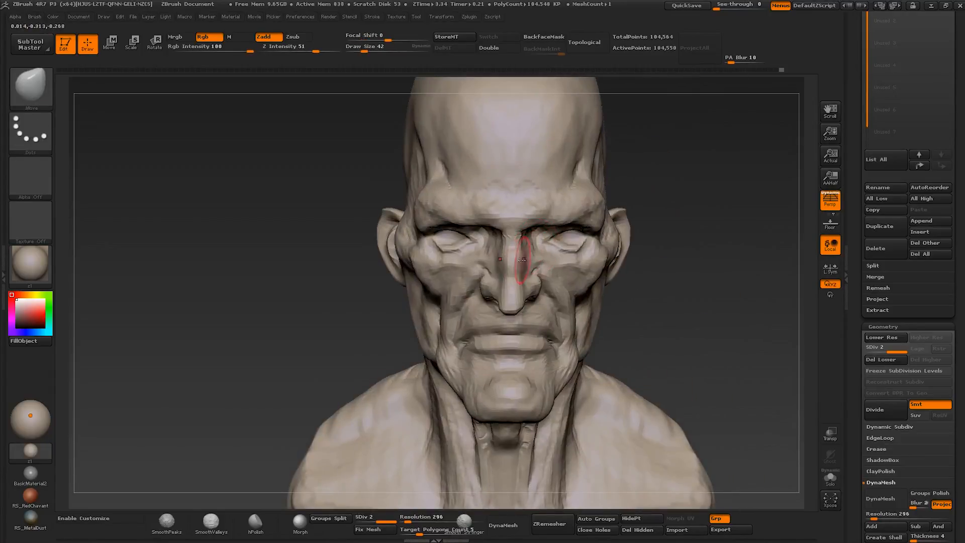
right_click_drag(555, 277, 510, 294)
left_click_drag(514, 297, 508, 302)
mouse_move(505, 301)
right_mouse_down()
mouse_move(548, 295)
mouse_move(539, 285)
right_mouse_up()
- Adjust the area between the nose and the eye and the brow above it with the Move brush
key("s")
left_click_drag(539, 285, 544, 284)
mouse_move(550, 268)
right_mouse_down()
mouse_move(545, 258)
mouse_move(562, 239)
mouse_move(578, 245)
right_mouse_up()
key("[")
left_click_drag(578, 244, 581, 248)
right_click_drag(581, 248, 611, 220)
key("s")
left_click_drag(610, 220, 619, 222)
mouse_move(603, 225)
right_mouse_down()
mouse_move(627, 233)
mouse_move(621, 246)
right_mouse_up()
- Reshape the eyelids and inner eye corners with the Move brush at about size 22
key("s")
left_click_drag(622, 246, 607, 246)
mouse_move(611, 243)
right_mouse_down()
mouse_move(598, 243)
mouse_move(607, 237)
right_mouse_up()
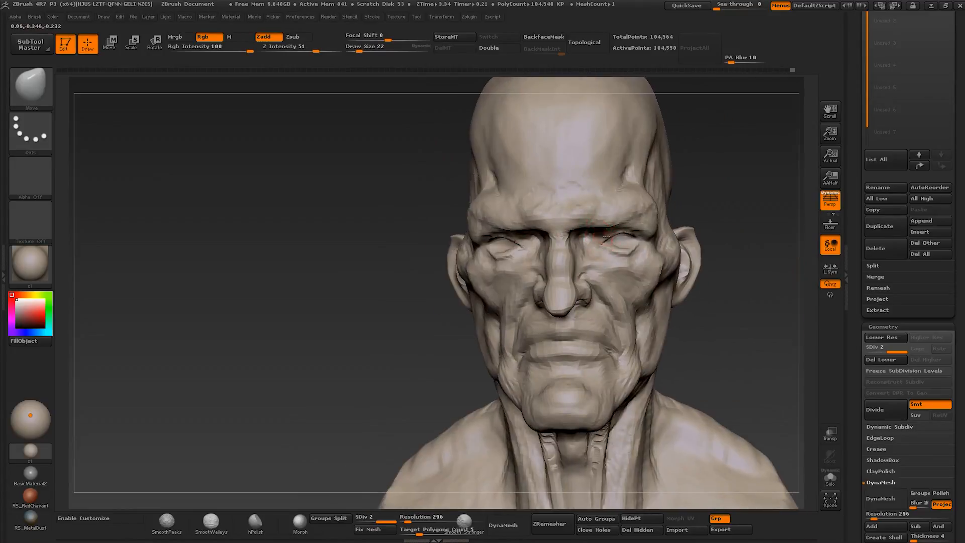
key("s")
left_click_drag(612, 244, 623, 245)
right_click_drag(639, 246, 614, 247)
key("s")
left_click_drag(612, 248, 607, 248)
mouse_move(607, 247)
right_mouse_down("ctrl")
mouse_move(609, 261)
mouse_move(618, 250)
mouse_move(654, 292)
right_mouse_up("ctrl")
mouse_move(709, 279)
right_mouse_down()
mouse_move(721, 280)
mouse_move(709, 251)
mouse_move(672, 219)
mouse_move(653, 229)
mouse_move(616, 211)
mouse_move(650, 232)
mouse_move(583, 233)
mouse_move(619, 242)
mouse_move(616, 261)
mouse_move(627, 216)
right_mouse_up()
- Carve the creases around the eye and upper cheek with Dam Standard at about size 37
key("b")
key("d")
key("s")
key("bracketleft")
mouse_move(634, 251)
right_mouse_down()
mouse_move(649, 264)
mouse_move(605, 280)
mouse_move(656, 276)
right_mouse_up()
left_click_drag(656, 275, 646, 277, "shift")
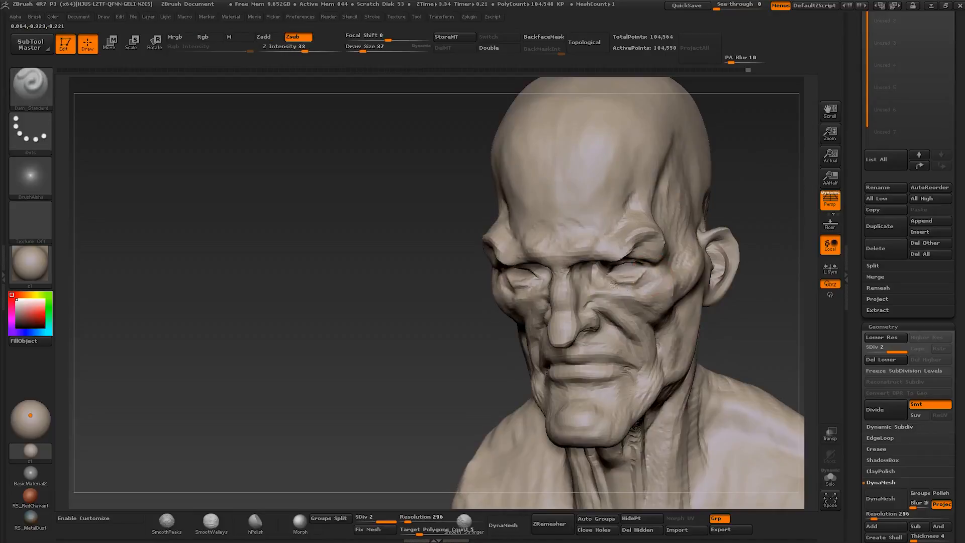
mouse_move(643, 274)
right_mouse_down()
mouse_move(605, 284)
mouse_move(640, 295)
mouse_move(640, 274)
mouse_move(625, 309)
mouse_move(603, 286)
mouse_move(578, 290)
mouse_move(578, 312)
right_mouse_up()
- Refine the nose profile and the neighbouring eye area with the Move brush at about size 39
key("b")
key("m")
key("v")
key("bracketright")
key("b")
key("c")
key("b")
key("b")
key("m")
key("v")
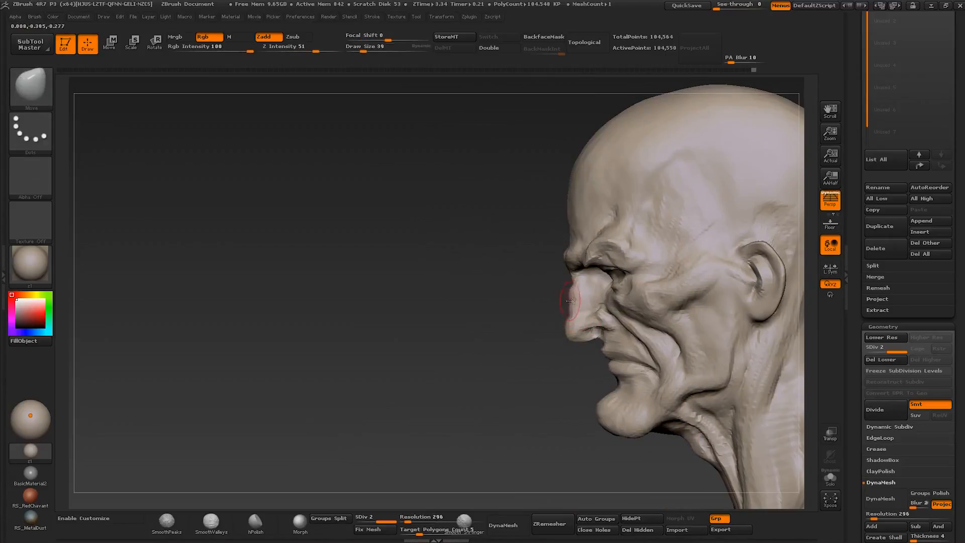
key("bracketleft")
mouse_move(589, 295)
right_mouse_down("ctrl")
mouse_move(587, 288)
mouse_move(635, 283)
mouse_move(632, 265)
right_mouse_up("ctrl")
mouse_move(632, 265)
right_mouse_down()
mouse_move(548, 303)
mouse_move(559, 332)
mouse_move(616, 294)
mouse_move(628, 298)
mouse_move(626, 333)
mouse_move(613, 303)
mouse_move(633, 303)
right_mouse_up()
- Build up the temple and outer brow with Clay Buildup at about size 53
key("b")
key("c")
key("b")
key("b")
key("m")
key("v")
key("b")
key("c")
key("b")
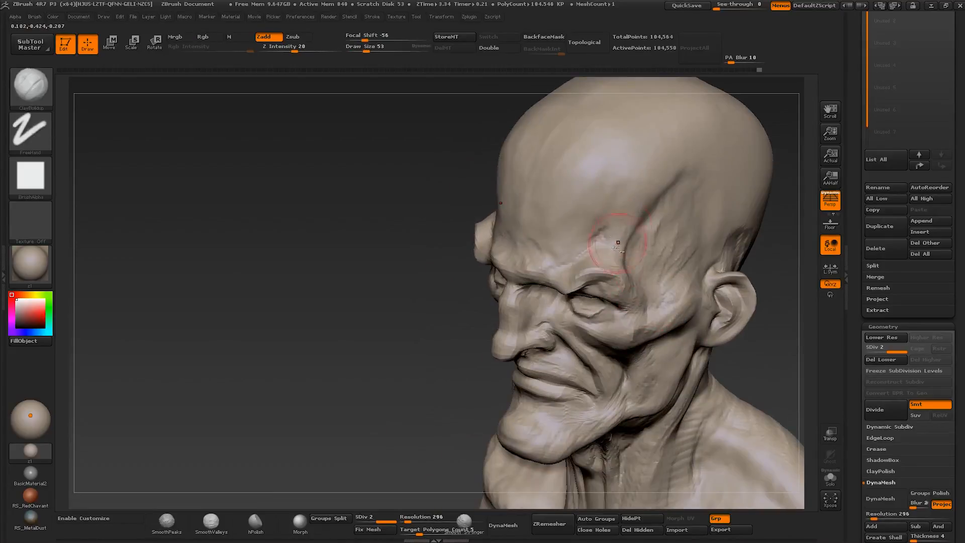
right_click_drag(618, 242, 697, 251)
right_click_drag(697, 251, 625, 239, "ctrl")
left_click_drag(625, 239, 593, 254)
right_click_drag(593, 255, 585, 247, "ctrl")
mouse_move(585, 247)
right_mouse_down("ctrl")
mouse_move(605, 312)
mouse_move(594, 338)
mouse_move(597, 307)
right_mouse_up("ctrl")
mouse_move(598, 307)
right_mouse_down()
mouse_move(615, 334)
mouse_move(593, 301)
mouse_move(623, 282)
mouse_move(629, 316)
mouse_move(614, 298)
mouse_move(638, 276)
mouse_move(639, 256)
right_mouse_up()
- Sharpen the creases around the brow and eye with Dam Standard at about size 50
key("bracketleft")
key("b")
key("d")
key("s")
mouse_move(639, 256)
right_mouse_down()
mouse_move(653, 257)
mouse_move(578, 274)
right_mouse_up()
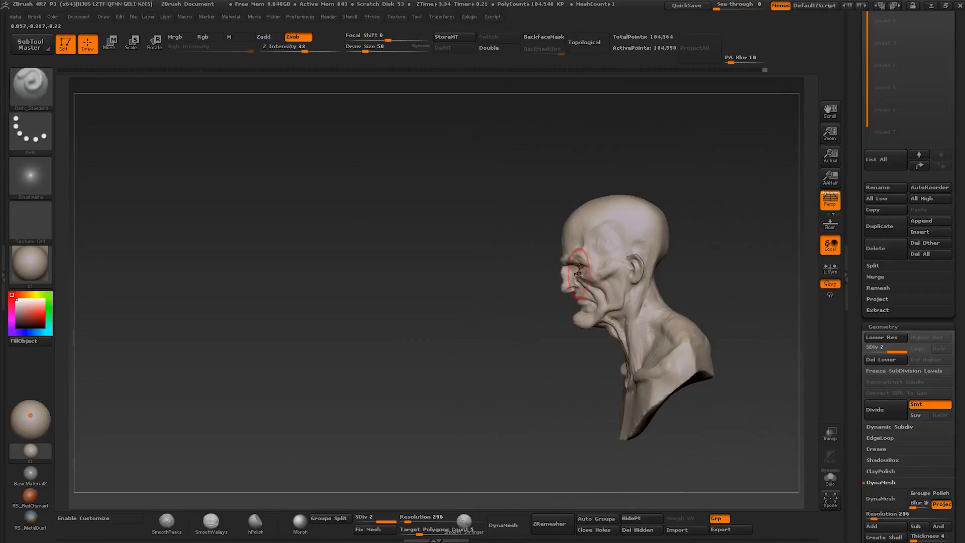
- Adjust the overall neck and face shapes with the Move brush at about size 53
key("b")
key("m")
key("v")
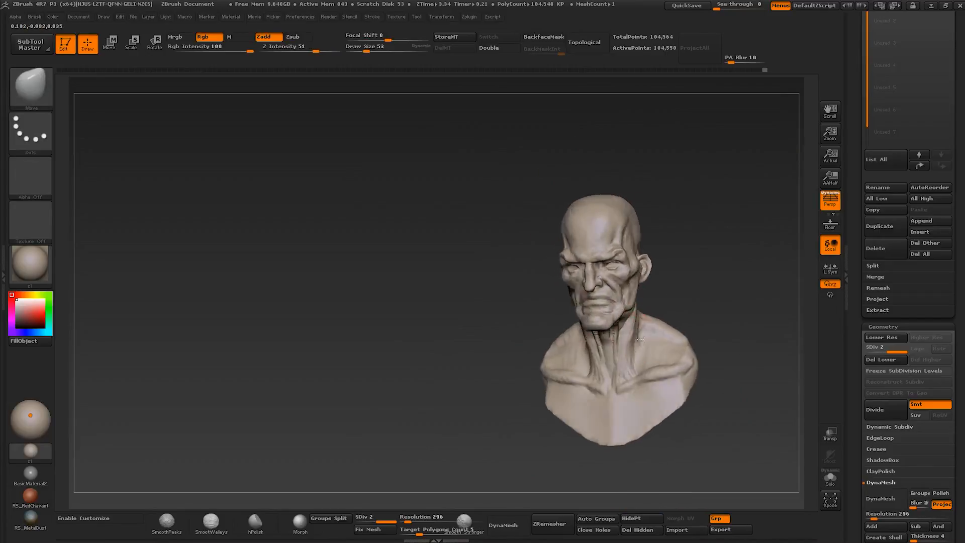
right_click_drag(663, 326, 639, 336)
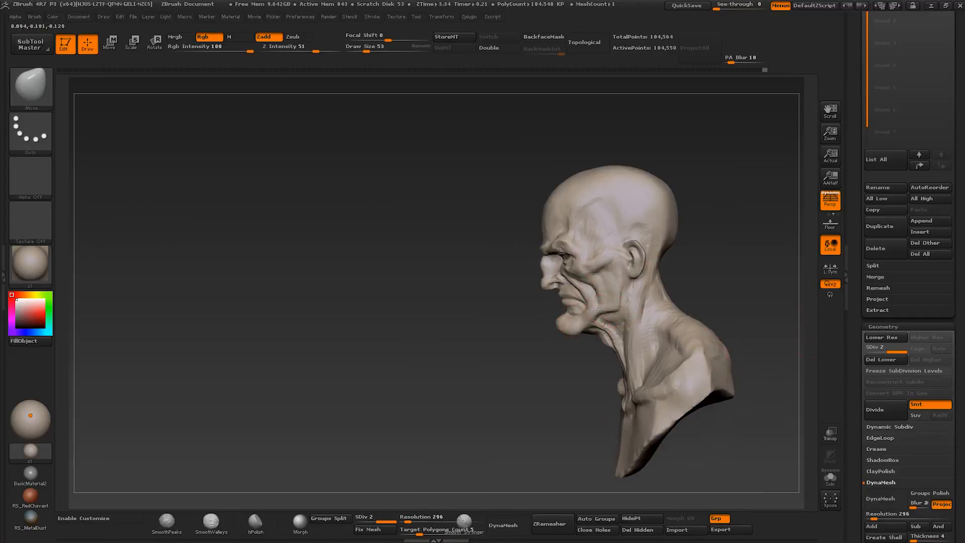
right_click_drag(595, 308, 614, 255, "ctrl")
right_click_drag(586, 275, 634, 259)
- Build up the cheek and the side of the jaw with Clay Buildup at about size 42
key("bracketleft")
key("bracketleft")
key("bracketleft")
left_click_drag(631, 261, 607, 277)
right_click_drag(613, 277, 622, 265)
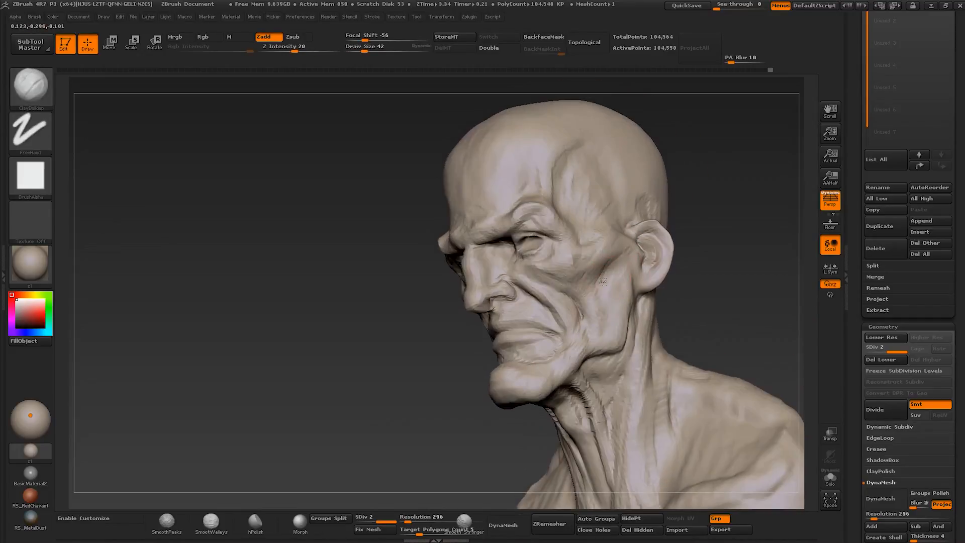
mouse_move(607, 318)
right_mouse_down()
mouse_move(604, 292)
mouse_move(593, 329)
mouse_move(621, 333)
mouse_move(603, 321)
right_mouse_up()
- Carve the fold below the outer eye corner with Dam Standard at about size 39
key("b")
key("d")
key("s")
right_click_drag(559, 262, 572, 288, "ctrl")
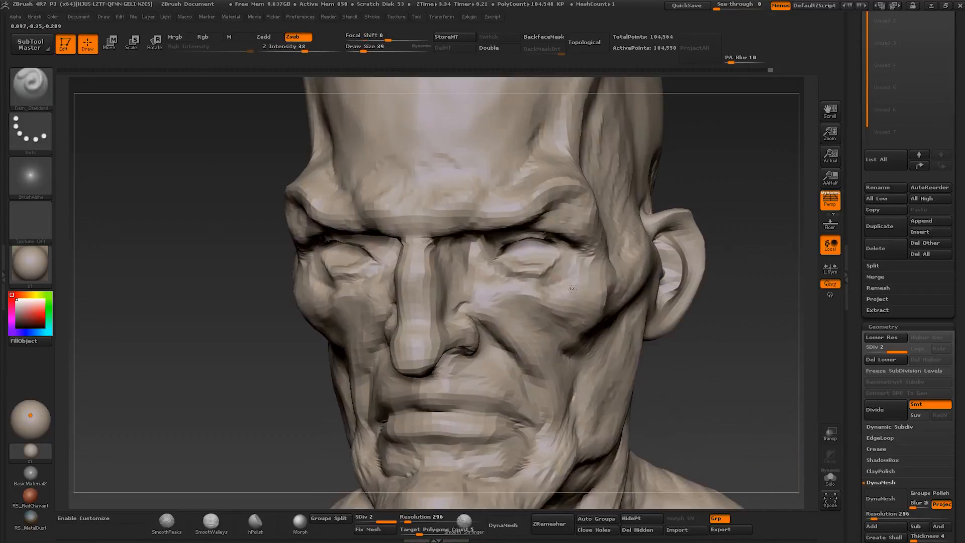
- Reposition the lower eyelid and eye bag with the Move brush at about size 35
key("b")
key("m")
key("v")
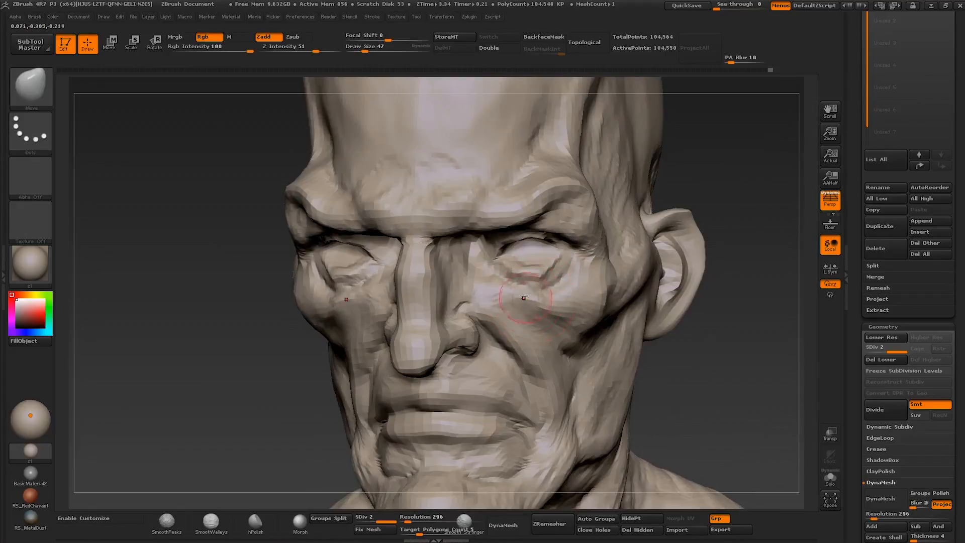
left_click_drag(506, 264, 508, 260)
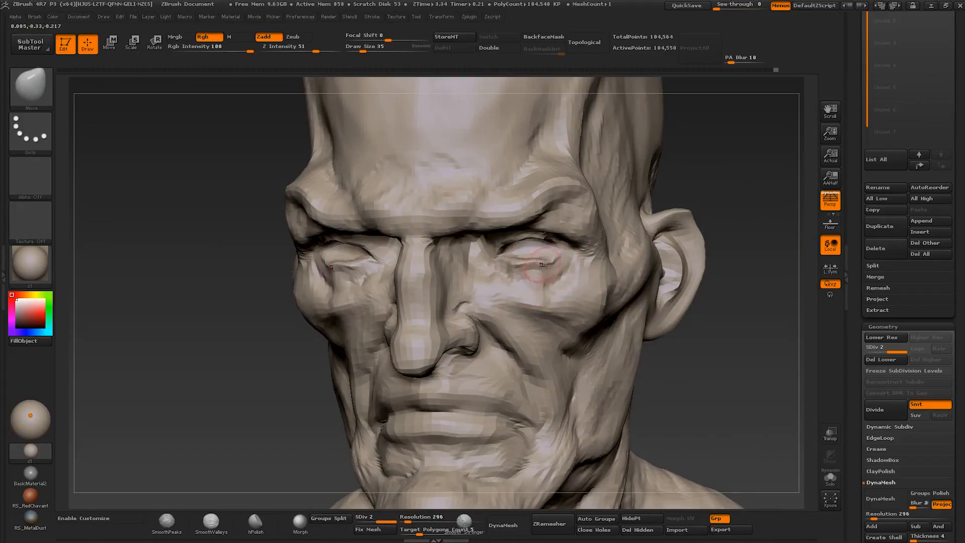
mouse_move(548, 271)
right_mouse_down()
mouse_move(483, 269)
mouse_move(475, 256)
mouse_move(628, 261)
right_mouse_up()
- Carve wrinkles into the eye bags and below the eyes with Dam Standard at about size 35
key("bracketleft")
key("b")
key("d")
key("s")
key("bracketright")
key("bracketleft")
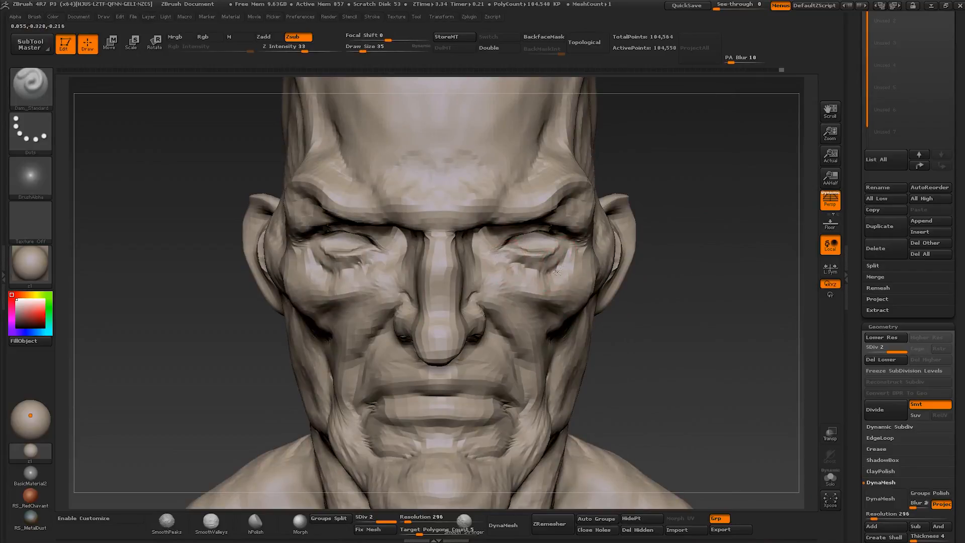
mouse_move(534, 267)
right_mouse_down()
mouse_move(562, 280)
mouse_move(559, 248)
right_mouse_up()
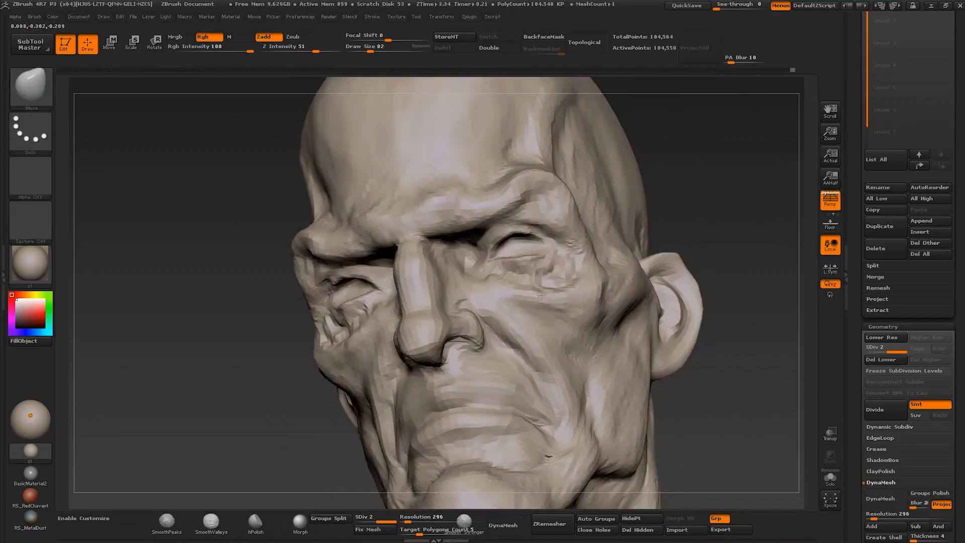
right_click_drag(540, 296, 502, 297)
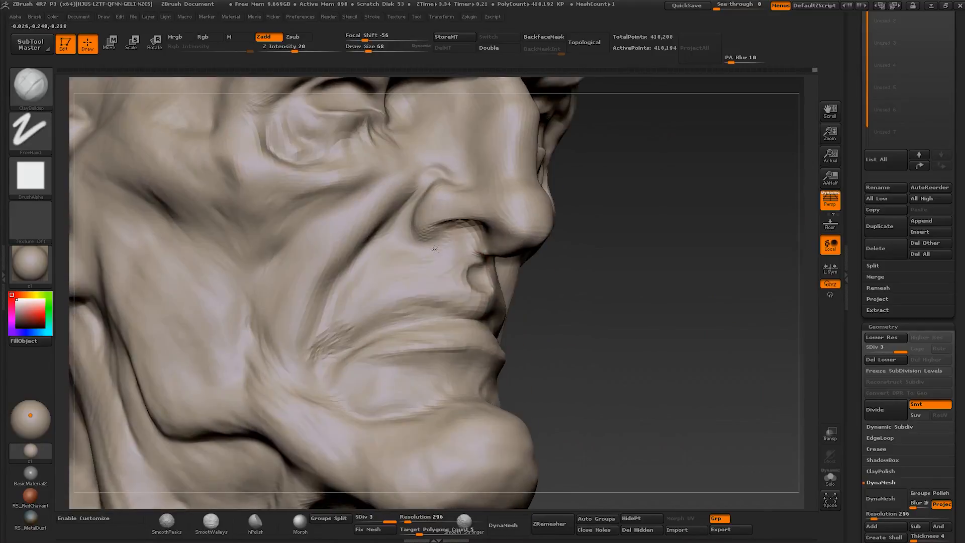
- Refine the cheek and inner ear forms with Clay Buildup at about size 26 to 32
key("s")
left_click_drag(409, 254, 385, 250)
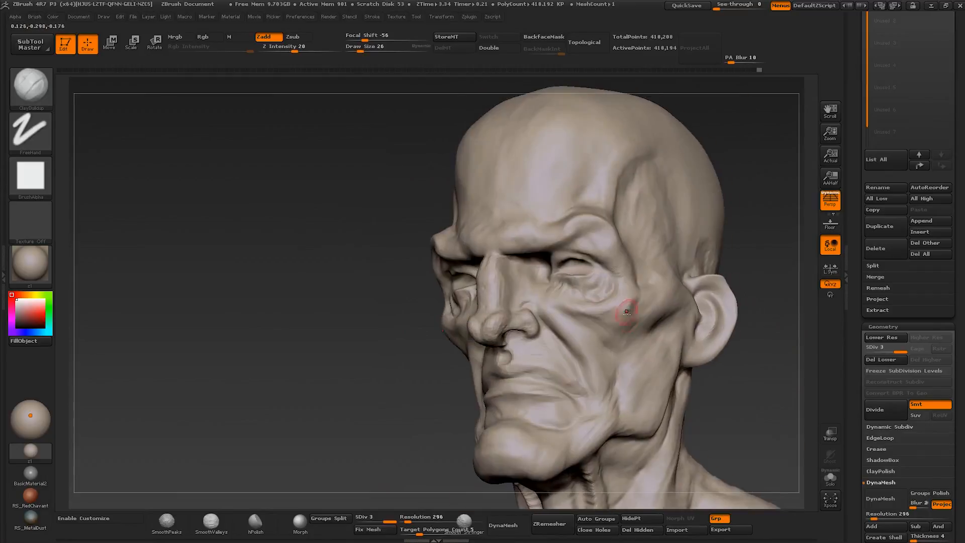
key("s")
left_click_drag(615, 311, 617, 311)
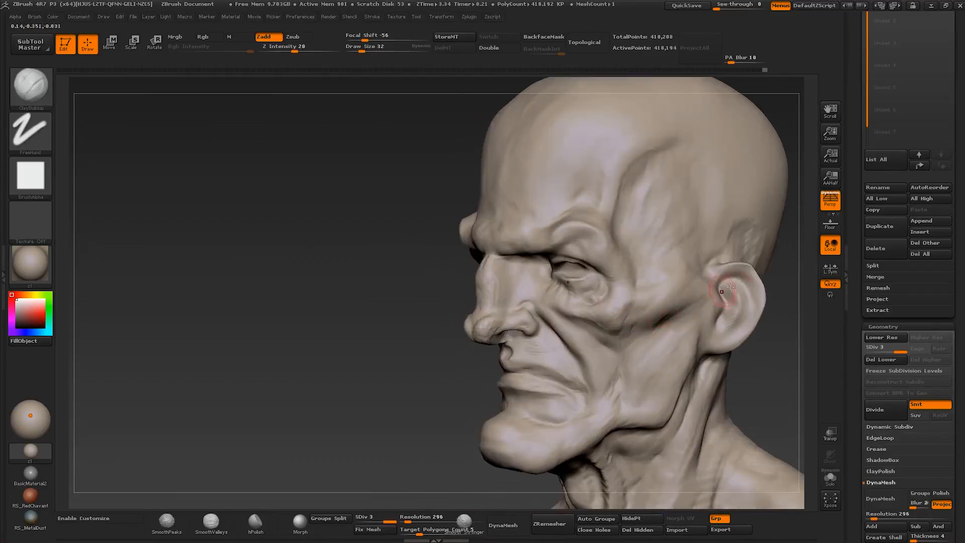
key("s")
left_click_drag(744, 296, 722, 295)
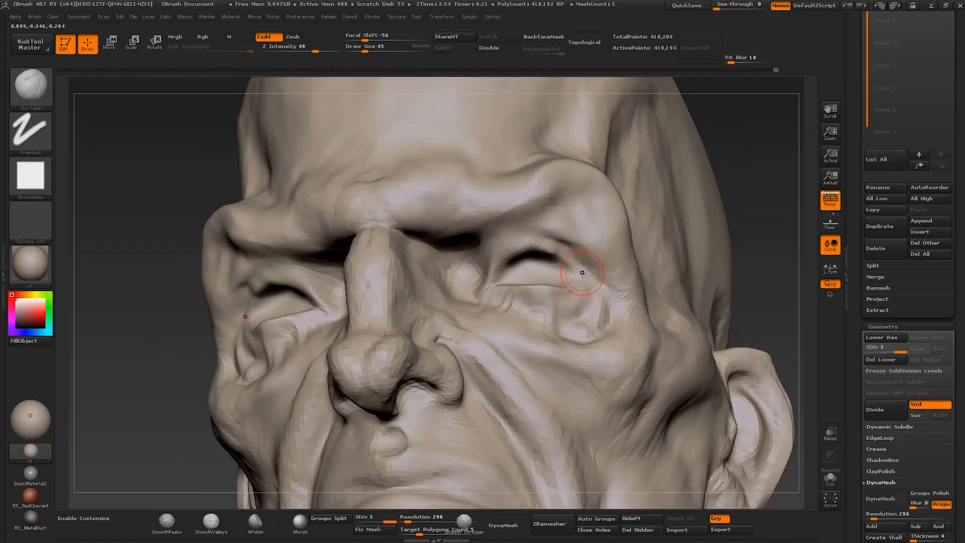
- Define the upper eyelid crease with Dam Standard at about size 62, and build up the inner eye corner with Clay Buildup at about size 65
key("b")
key("d")
key("s")
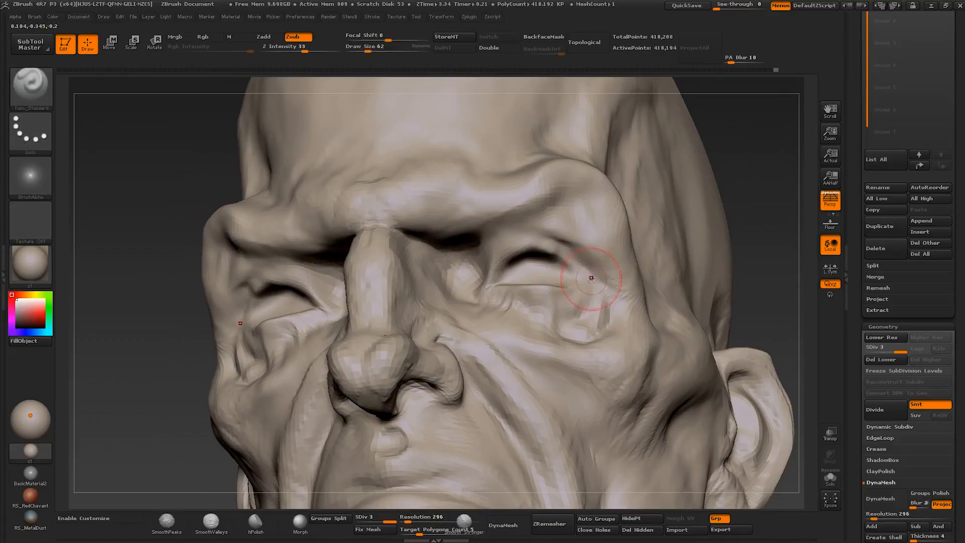
left_click_drag(566, 243, 503, 236)
left_click_drag(503, 236, 485, 251)
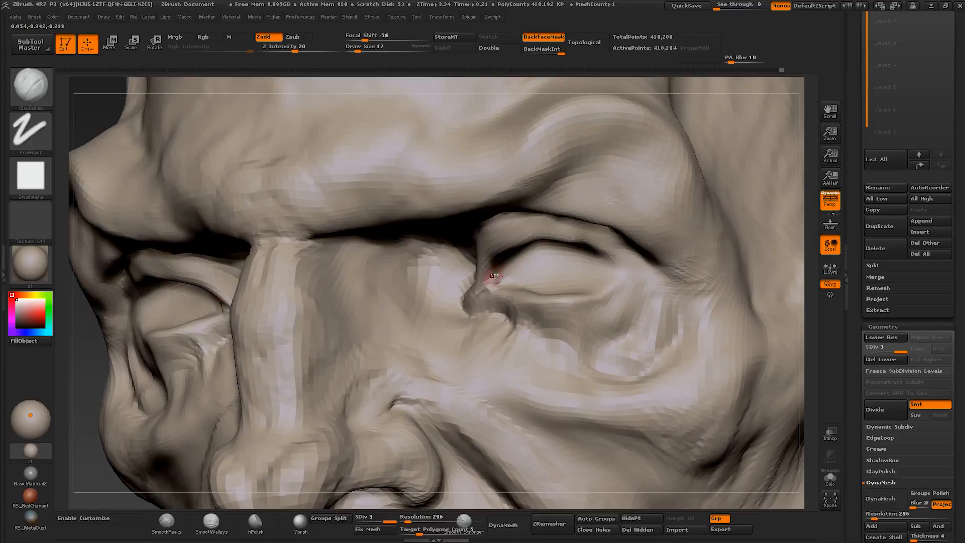
mouse_move(493, 275)
right_mouse_down("ctrl")
mouse_move(506, 280)
mouse_move(442, 367)
mouse_move(527, 324)
mouse_move(502, 211)
right_mouse_up("ctrl")
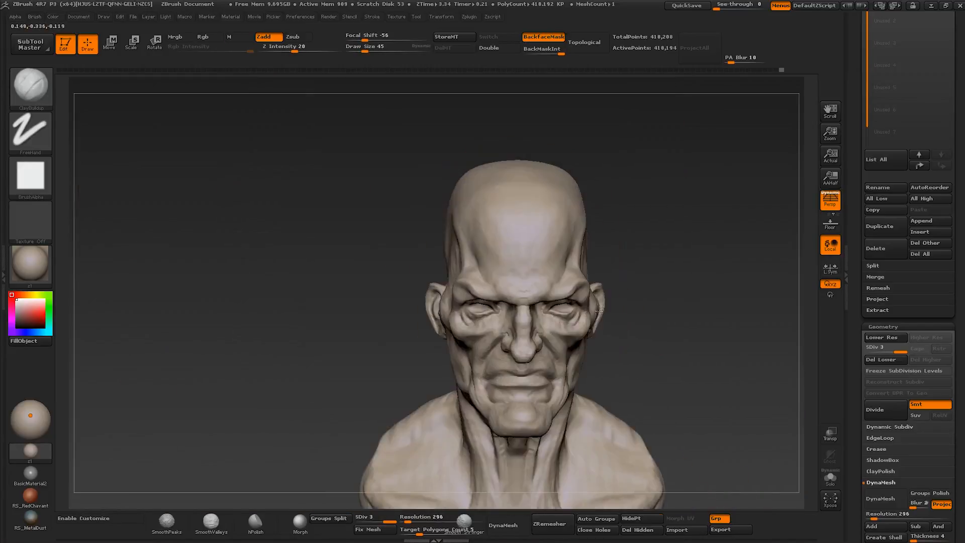
- Create a Sphere3D tool, convert it to a polymesh, and return to the HeadBase tool
right_click_drag(628, 282, 462, 271)
left_click_drag(861, 57, 866, 365)
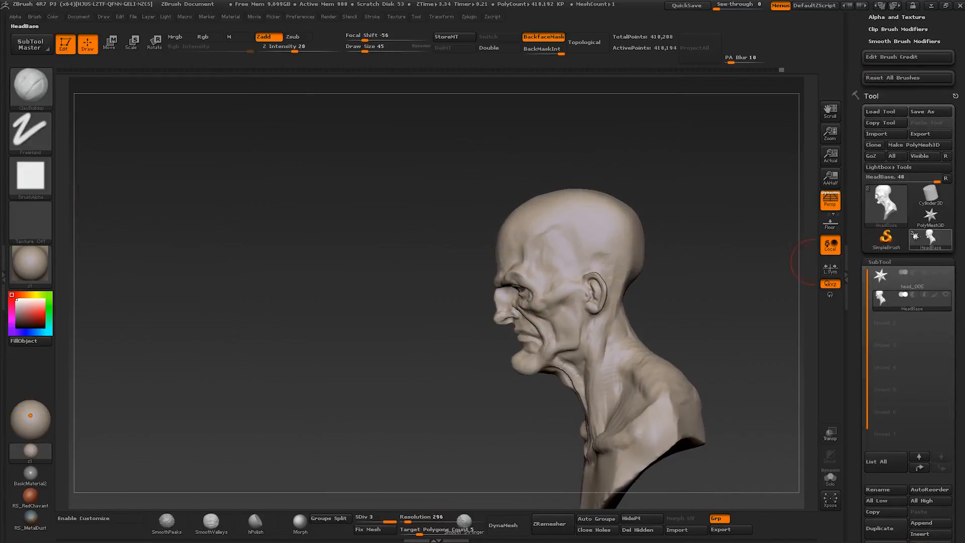
left_click(930, 221)
left_click(886, 209)
left_click(695, 237)
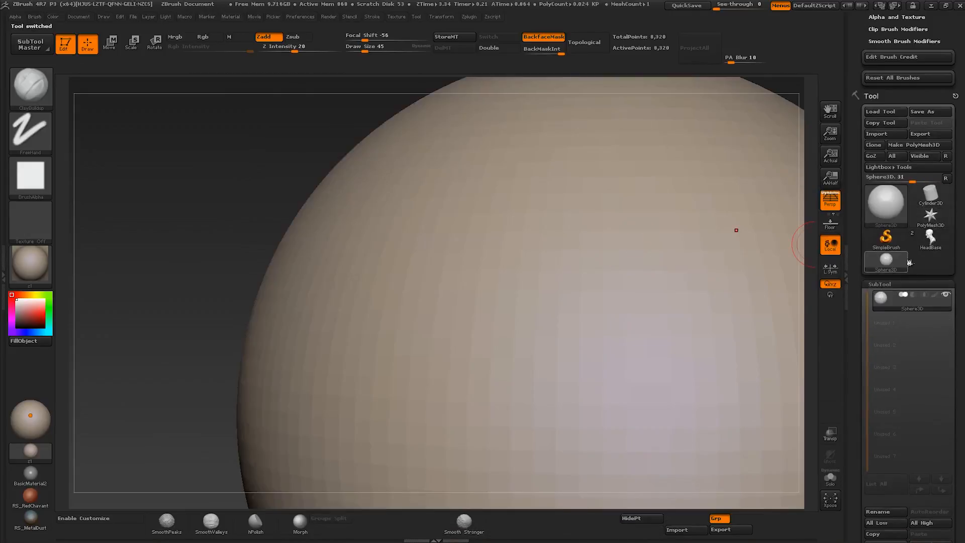
left_click(930, 237)
- Append PM3D_Sphere3D as a new subtool and scale it down to eyeball size with the transpose line
left_click(921, 449)
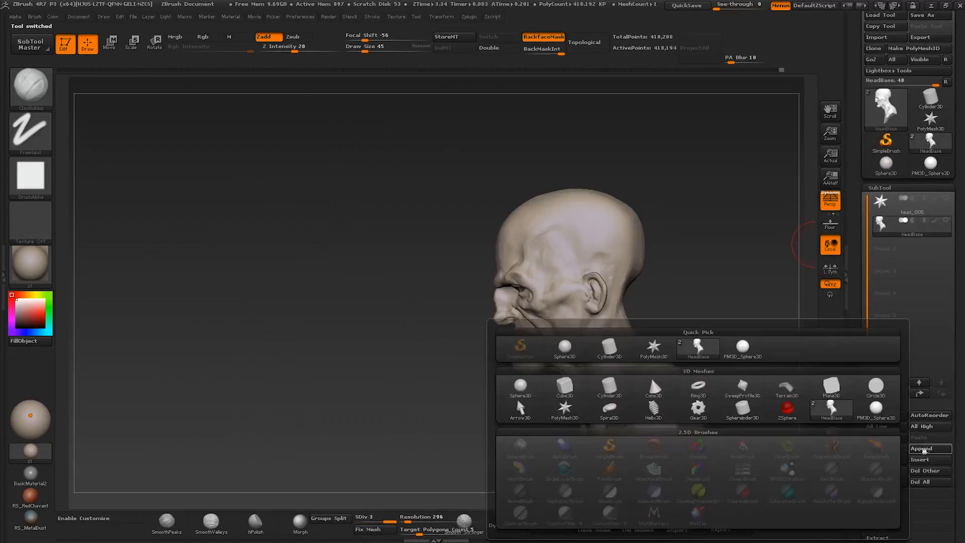
left_click(649, 374)
key("e")
left_click_drag(734, 216, 620, 211)
mouse_move(546, 188)
left_mouse_down()
mouse_move(460, 370)
mouse_move(535, 221)
mouse_move(532, 236)
left_mouse_up()
left_click_drag(503, 280, 530, 338)
left_click_drag(503, 279, 455, 436)
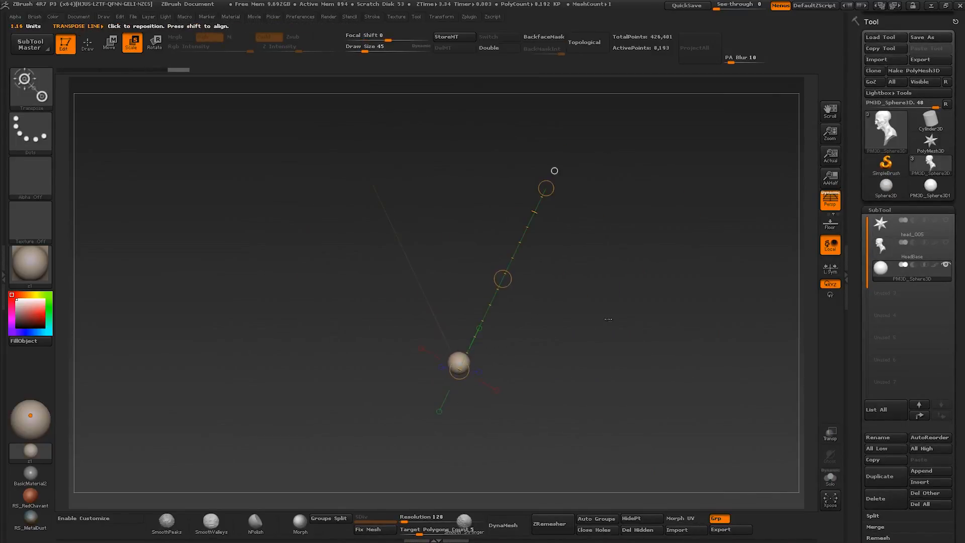
- Show the HeadBase subtool alongside the sphere and move the sphere up and back to eye level at the face
left_click(945, 243)
key("w")
left_click_drag(471, 389, 471, 303)
left_click_drag(461, 362, 479, 190, "shift")
left_click_drag(674, 244, 599, 311, "shift")
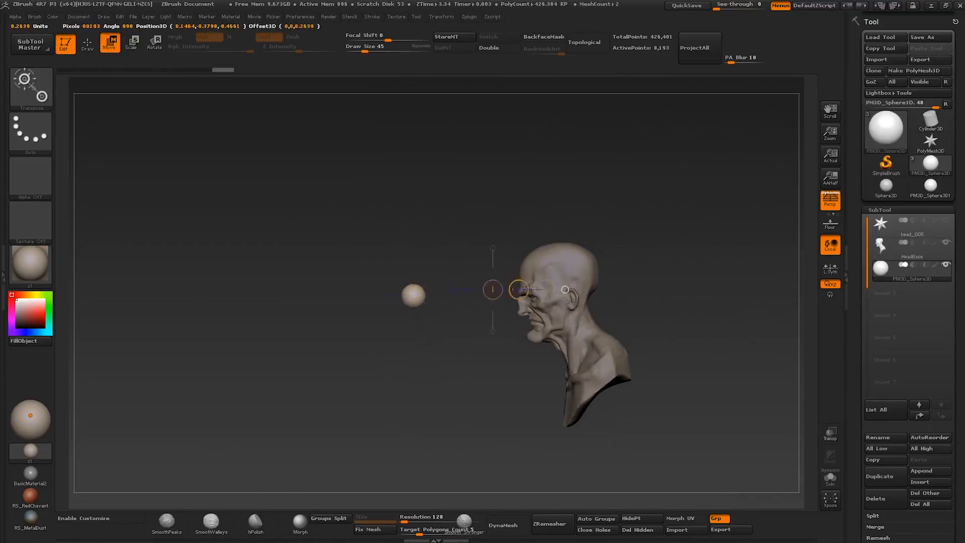
left_click_drag(539, 292, 570, 292)
mouse_move(352, 291)
left_mouse_down("alt")
mouse_move(351, 371)
mouse_move(514, 369)
mouse_move(539, 232)
left_mouse_up("alt")
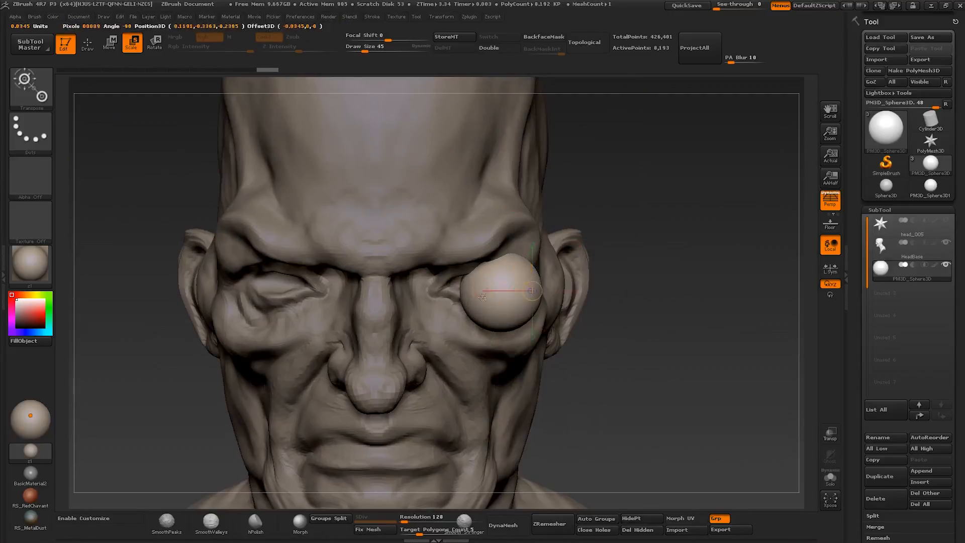
- Move and scale the sphere to fit the character's left eye socket, checking from front and side
key("w")
left_click_drag(519, 279, 494, 277)
left_click_drag(633, 291, 522, 289, "shift")
mouse_move(479, 285)
left_mouse_down("shift")
mouse_move(438, 290)
mouse_move(497, 288)
left_mouse_up("shift")
left_click_drag(321, 291, 452, 291)
key("e")
key("alt+s")
key("w")
mouse_move(509, 272)
left_mouse_down()
mouse_move(430, 349)
mouse_move(499, 281)
left_mouse_up()
mouse_move(638, 266)
left_mouse_down()
mouse_move(547, 257)
mouse_move(553, 262)
mouse_move(538, 271)
left_mouse_up()
- Fine-tune the eyeball's height and depth so it sits behind the left eyelids
key("alt+s")
key("w")
left_click_drag(532, 306, 526, 246, "shift")
left_click_drag(307, 282, 453, 284, "shift")
left_click_drag(669, 271, 542, 269, "shift")
left_click_drag(449, 322, 448, 241, "shift")
left_click_drag(448, 282, 459, 285)
mouse_move(306, 292)
left_mouse_down("shift")
mouse_move(499, 292)
mouse_move(467, 283)
left_mouse_up("shift")
left_click_drag(638, 281, 529, 279, "alt")
key("alt+s")
key("alt+s")
- Return from transposing to drawing mode and save the file
mouse_move(578, 251)
left_mouse_down("alt")
mouse_move(578, 297)
mouse_move(598, 221)
left_mouse_up("alt")
key("q")
mouse_move(598, 221)
left_mouse_down()
mouse_move(568, 216)
mouse_move(593, 216)
left_mouse_up()
key("ctrl+s")
left_click_drag(546, 118, 544, 141, "alt")
- Mirror the eyeball across the X axis with SubTool Master, merging both into one subtool
left_click(31, 44)
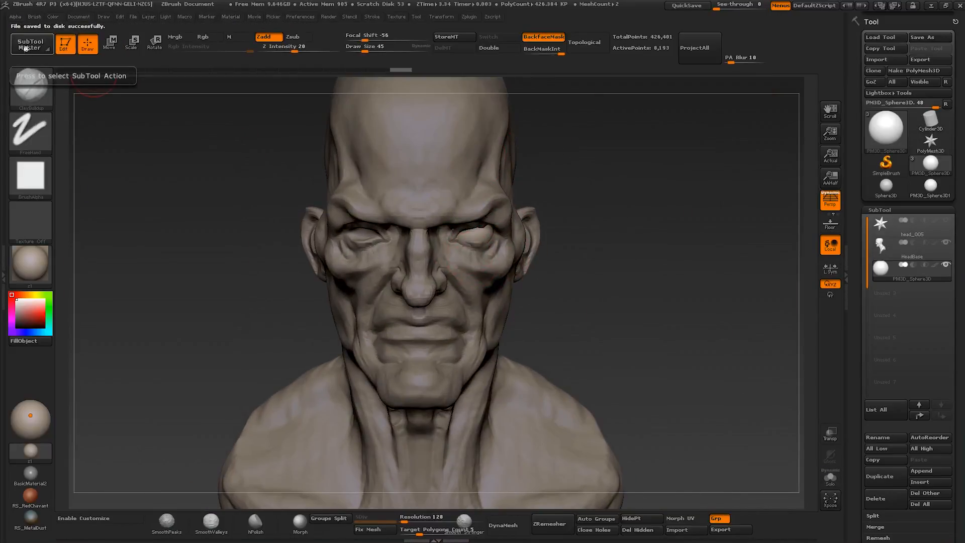
left_click(90, 128)
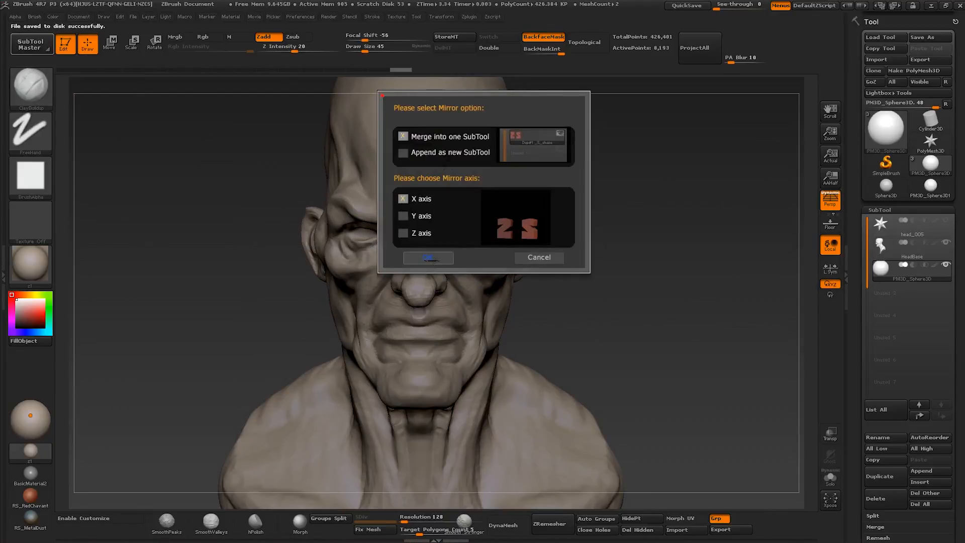
left_click(431, 259)
left_click_drag(568, 241, 568, 287, "alt")
- Make the HeadBase subtool active and set the Clay Buildup draw size to 62
left_click(497, 252, "alt")
key("s")
left_click_drag(499, 246, 502, 246)
left_click_drag(658, 247, 486, 241)
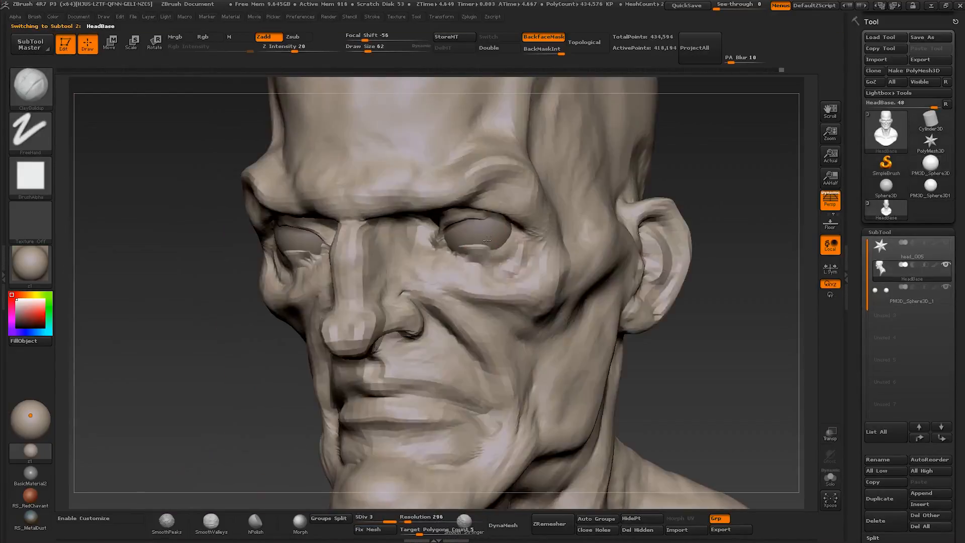
- Reshape the eyelids around the new eyeballs with the Move brush at about size 56
mouse_move(714, 261)
left_mouse_down()
mouse_move(703, 246)
mouse_move(774, 246)
left_mouse_up()
key("b")
key("m")
key("v")
left_click_drag(654, 281, 668, 201)
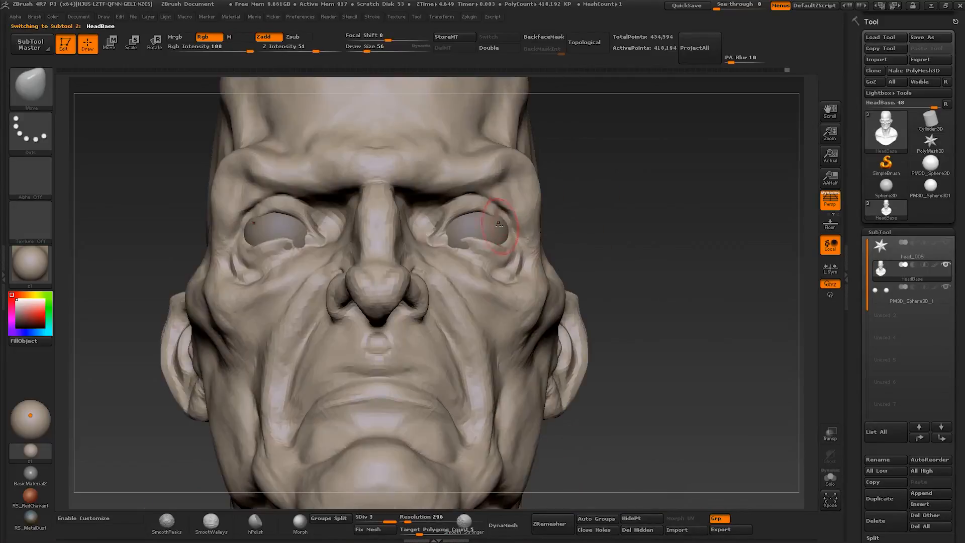
left_click_drag(653, 241, 543, 277)
key("s")
left_click_drag(507, 242, 504, 243)
mouse_move(176, 261)
left_mouse_down()
mouse_move(246, 252)
mouse_move(166, 266)
mouse_move(246, 262)
mouse_move(150, 252)
left_mouse_up()
left_click_drag(451, 240, 449, 229, "shift")
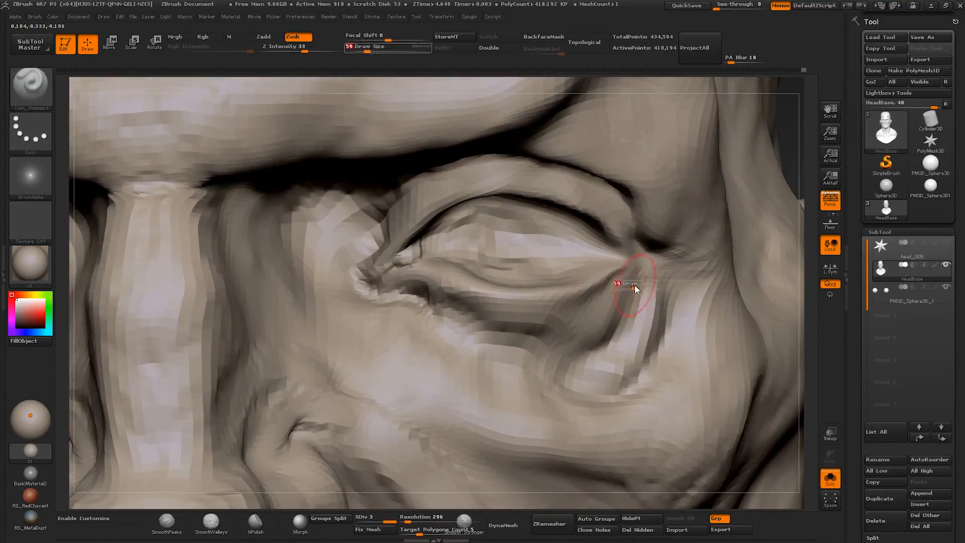
- Refine the eyelid rims and corners with Clay Buildup at about size 32 and Dam Standard at about size 62
left_click_drag(635, 287, 636, 288)
left_click_drag(631, 282, 585, 342)
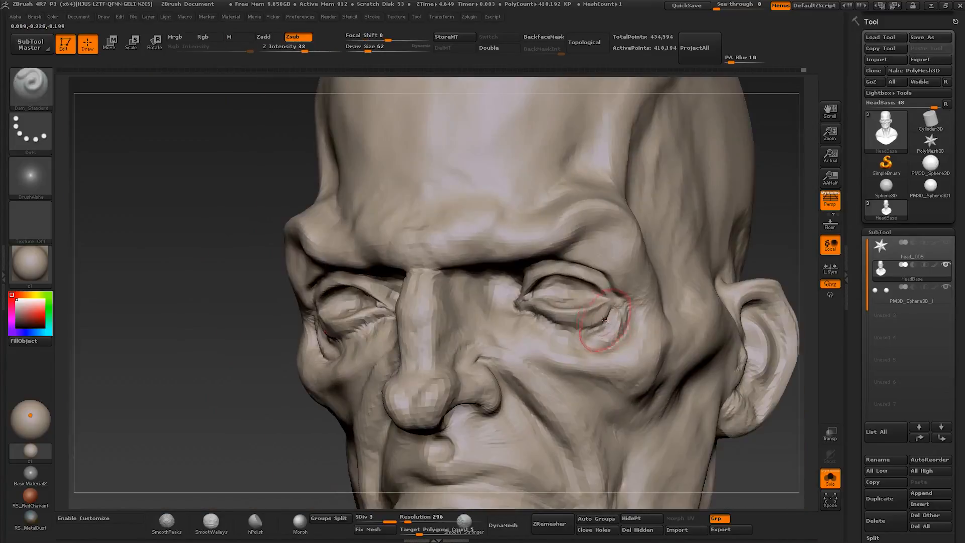
key("shift+alt+s")
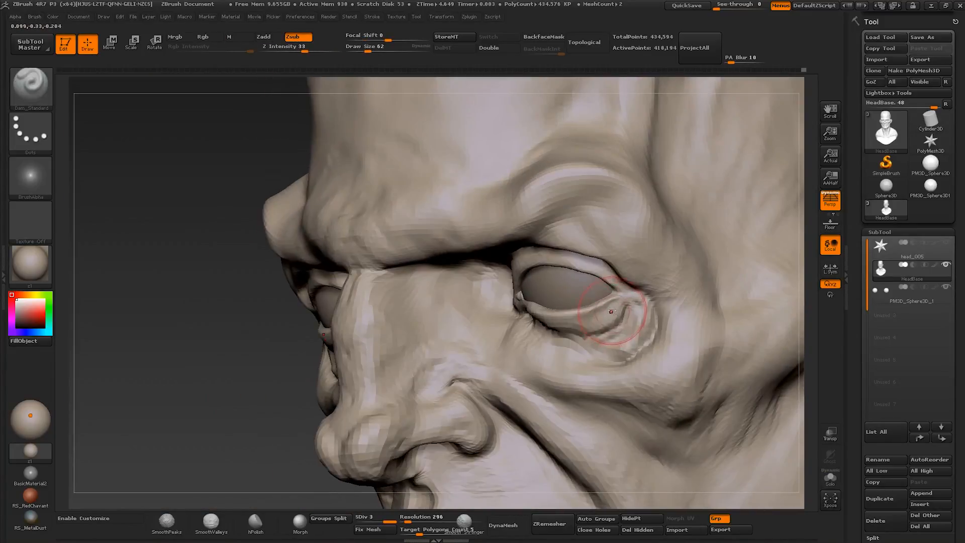
- Refine the under-eye area with Clay Buildup, and adjust the nose and eye profile with Move at about size 42
key("b")
key("c")
key("b")
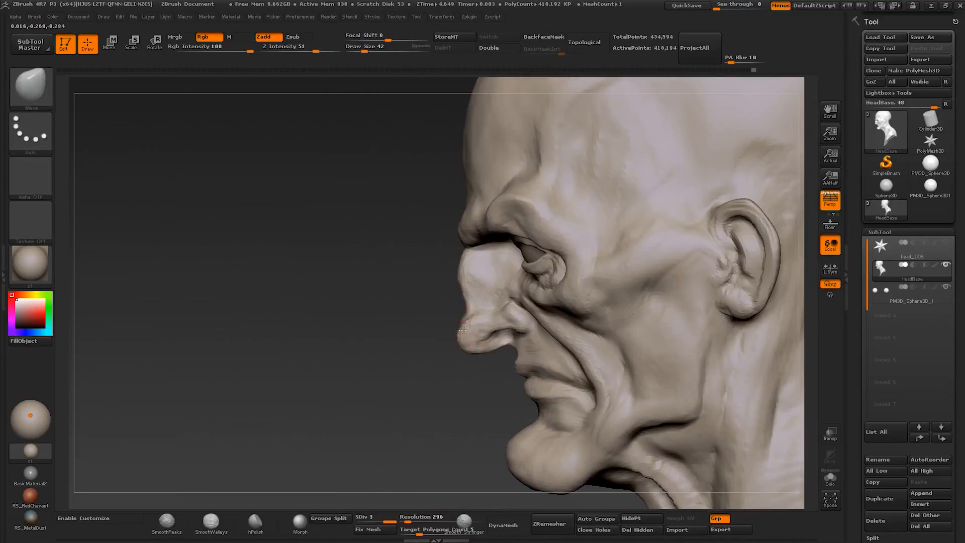
mouse_move(505, 340)
right_mouse_down()
mouse_move(605, 338)
mouse_move(586, 308)
mouse_move(581, 345)
right_mouse_up()
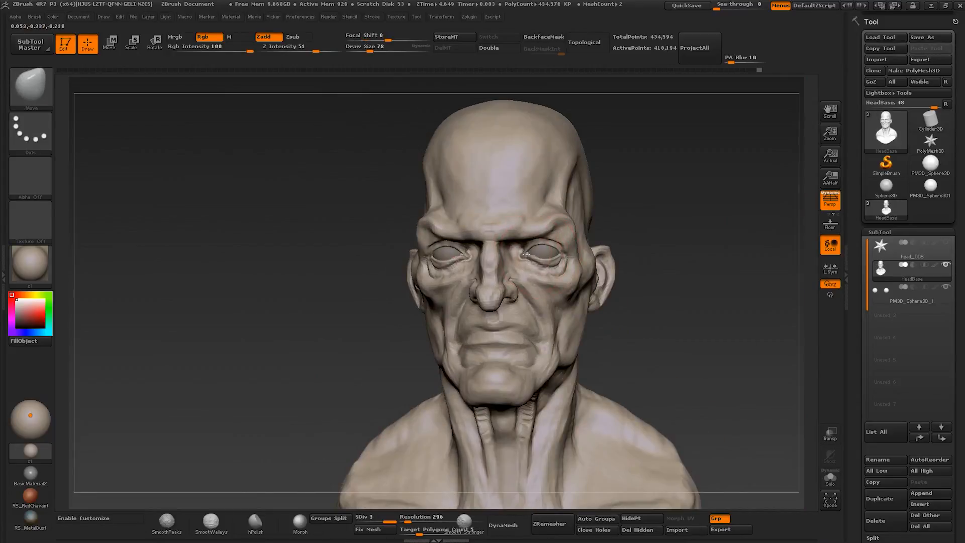
right_click_drag(526, 254, 566, 274)
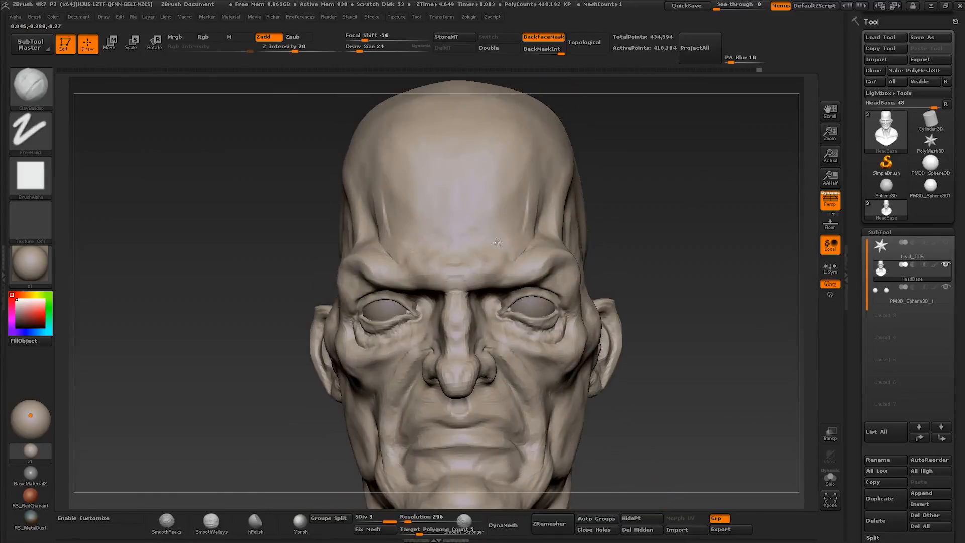
- Build up frown wrinkles on the lower forehead and refine the brow and cheek with Clay Buildup at about size 20 to 37
right_click_drag(486, 265, 478, 272)
left_click_drag(523, 242, 500, 257)
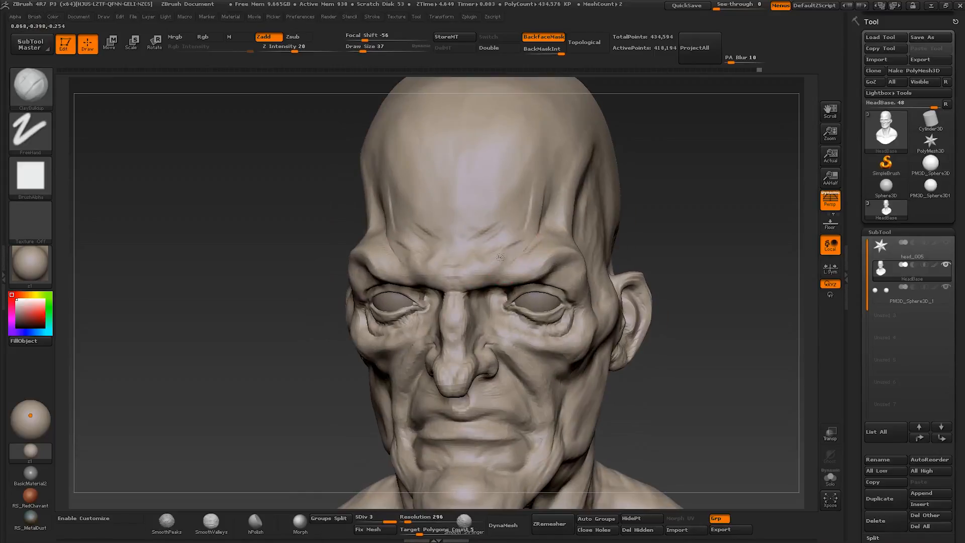
right_click_drag(560, 247, 606, 310)
mouse_move(587, 271)
right_mouse_down()
mouse_move(589, 254)
mouse_move(571, 323)
mouse_move(478, 308)
mouse_move(482, 319)
mouse_move(487, 295)
mouse_move(575, 287)
mouse_move(591, 335)
mouse_move(563, 319)
mouse_move(484, 327)
right_mouse_up()
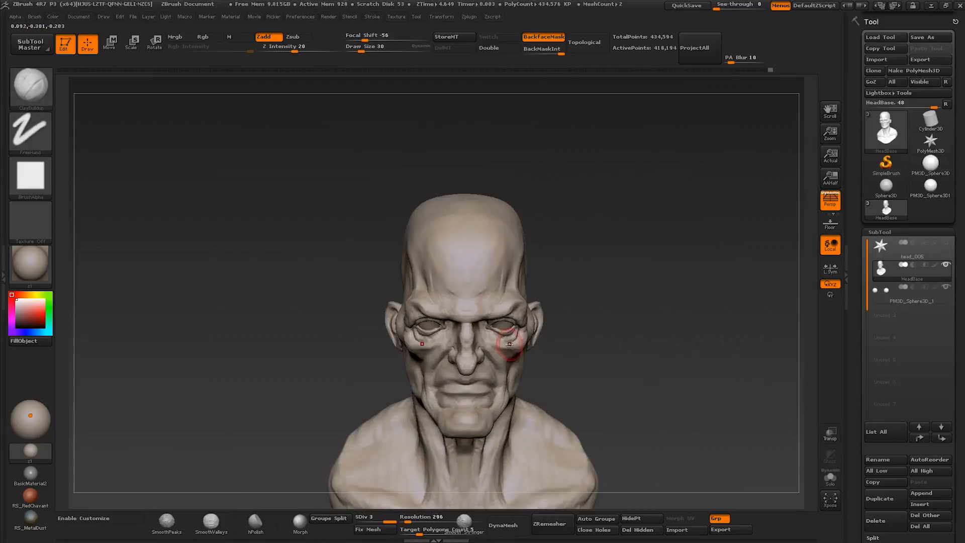
mouse_move(461, 339)
right_mouse_down("alt")
mouse_move(532, 354)
mouse_move(489, 359)
mouse_move(495, 373)
right_mouse_up("alt")
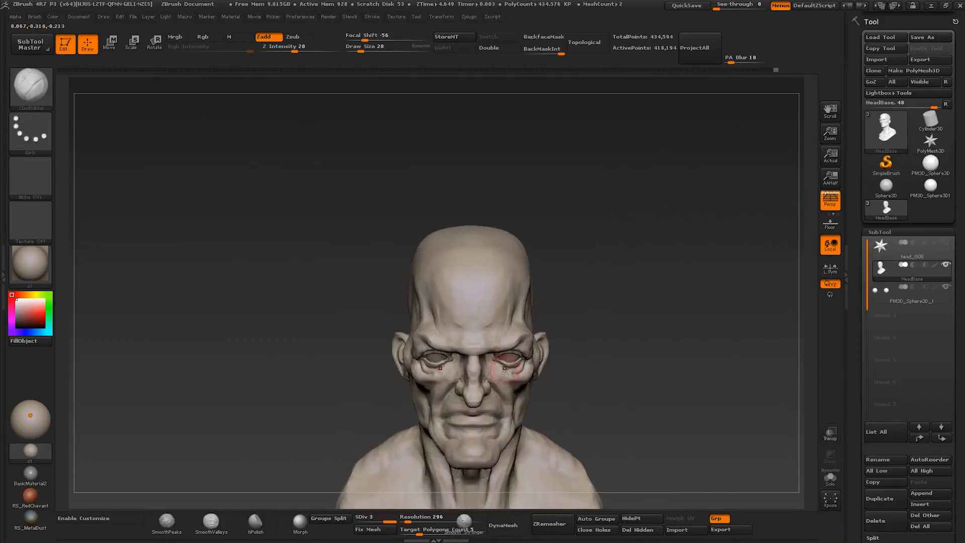
right_click_drag(482, 347, 486, 337)
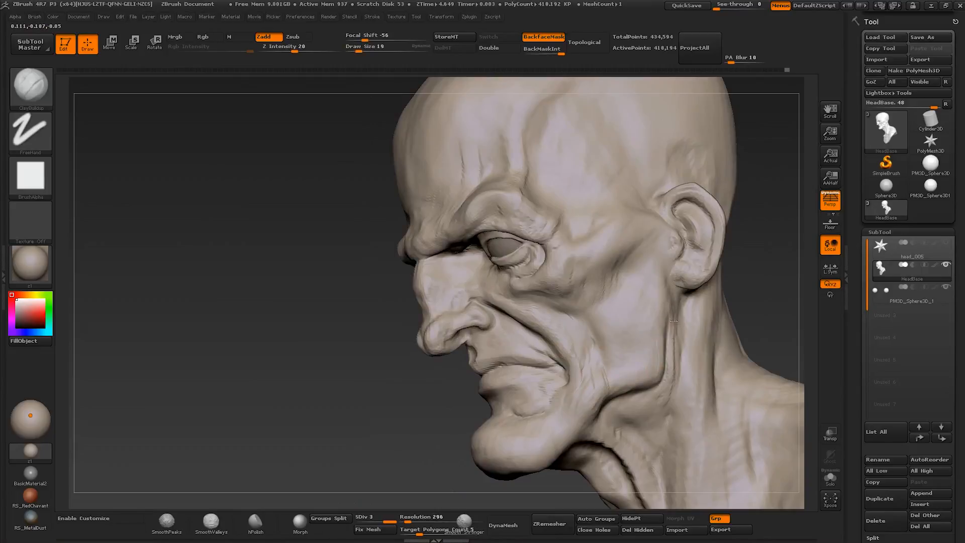
- Define the neck muscle below the ear and behind the jaw with Clay Buildup, starting at about size 19
right_click_drag(678, 303, 696, 297)
key("s")
left_click_drag(668, 300, 672, 301)
left_click_drag(653, 343, 648, 376)
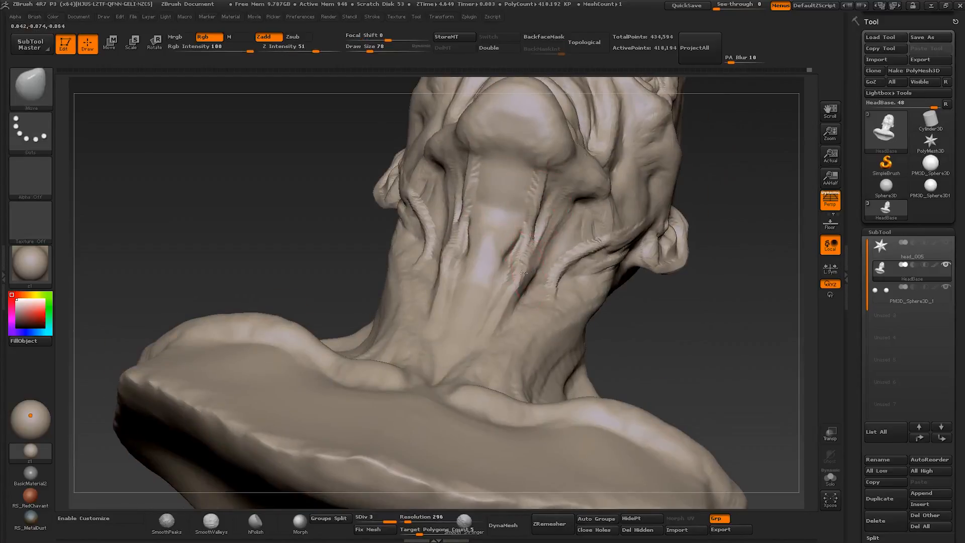
- Shape the throat tendons under the chin with Move at about size 70 and Clay Buildup at about size 30 to 37
left_click_drag(524, 273, 517, 277)
key("b")
key("c")
key("b")
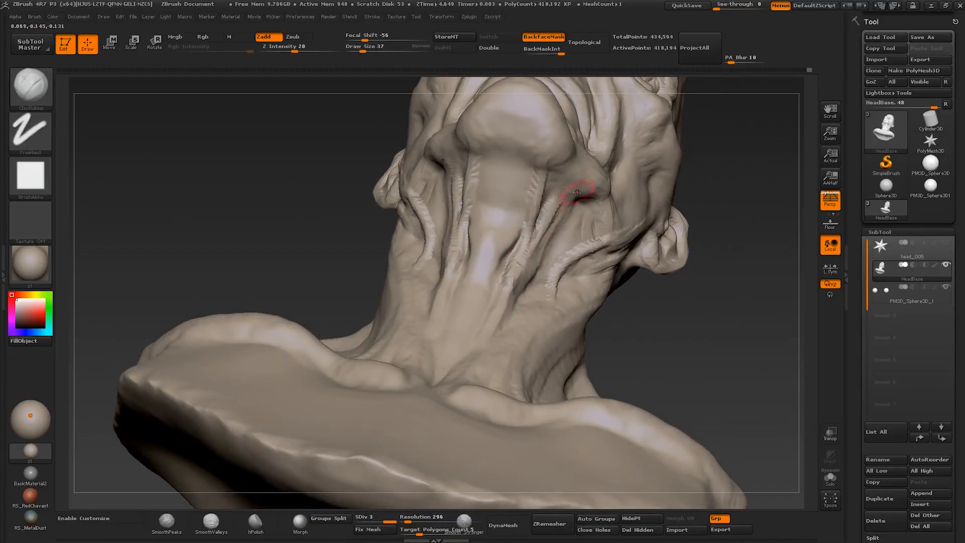
left_click_drag(577, 192, 568, 198)
mouse_move(728, 201)
left_mouse_down()
mouse_move(754, 191)
mouse_move(724, 181)
left_mouse_up()
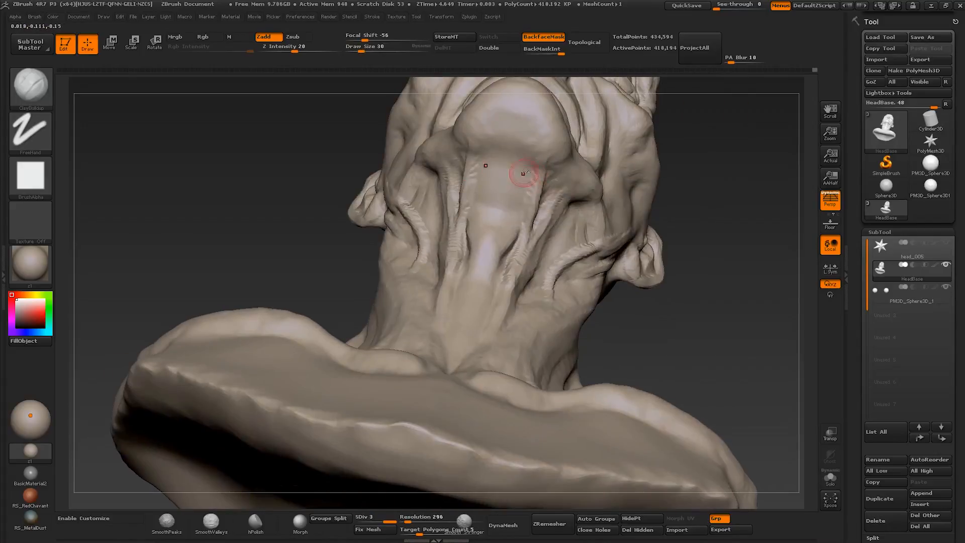
left_click_drag(526, 201, 518, 232)
left_click_drag(704, 201, 759, 201)
- Build up the central throat from under the chin to the neck's base with Clay Buildup at about size 50
left_click_drag(495, 161, 477, 208)
left_click_drag(703, 201, 578, 212)
key("bracketright")
key("bracketright")
left_click_drag(474, 221, 483, 284)
left_click_drag(703, 226, 753, 226)
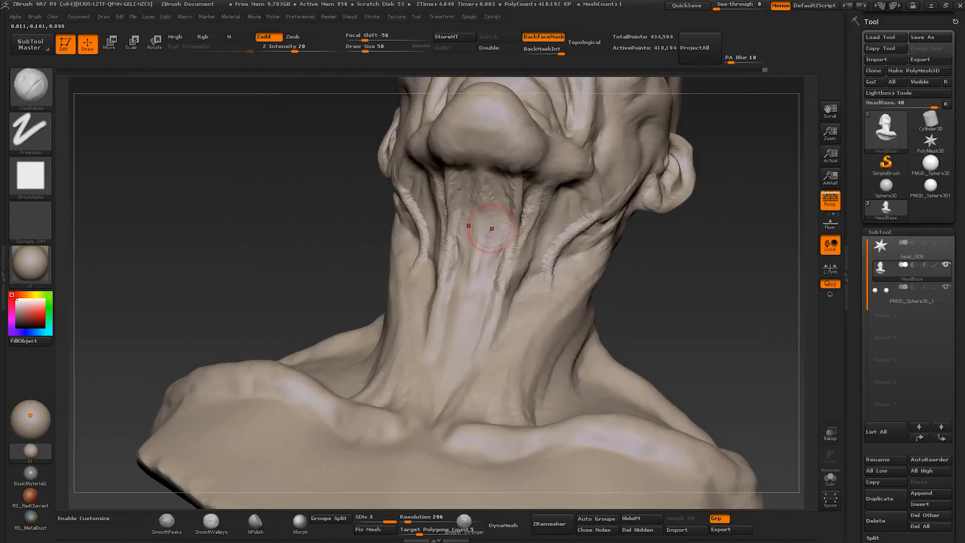
left_click_drag(491, 226, 490, 201)
left_click_drag(703, 226, 753, 221)
right_click_drag(464, 272, 474, 397)
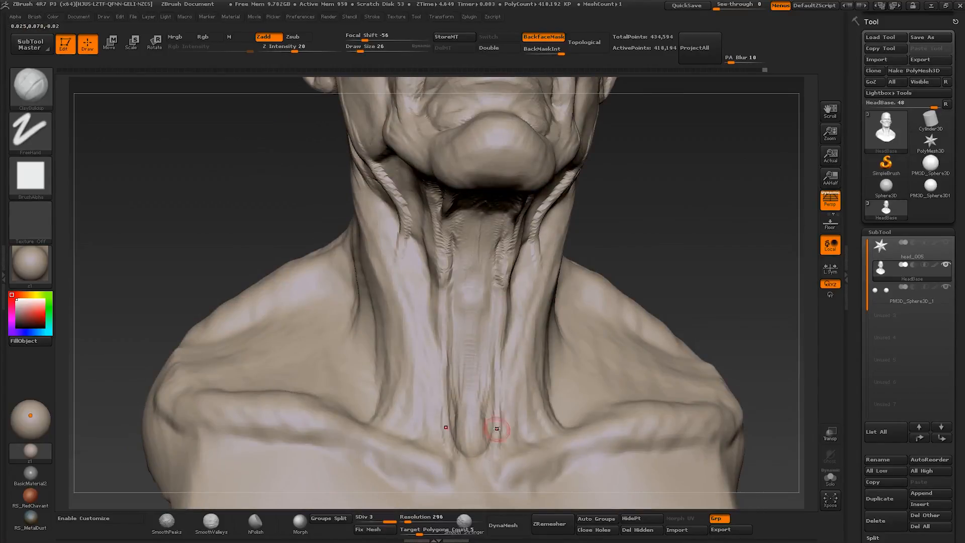
- Build up the long front neck muscles from the collarbones to the jaw with Clay Buildup at about size 22 to 37
right_click_drag(488, 392, 517, 392)
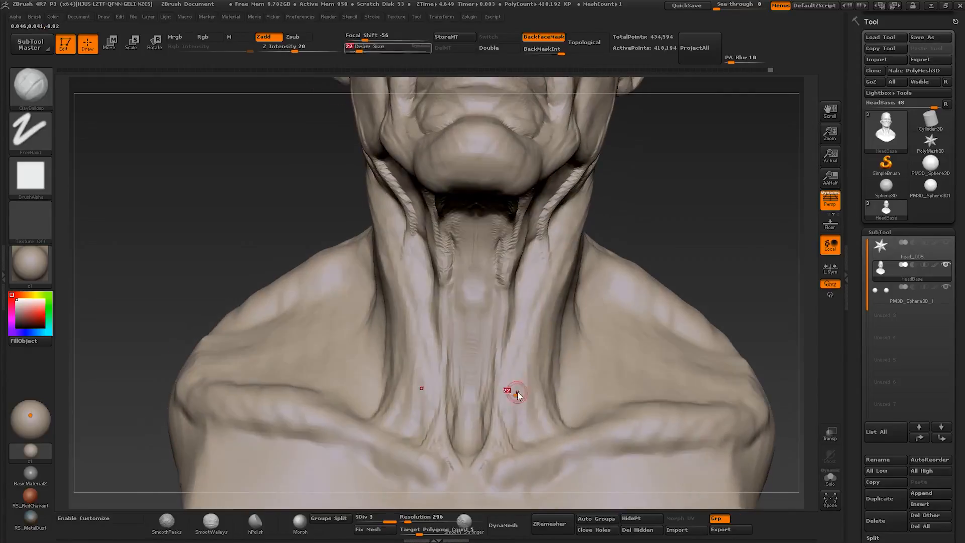
key("bracketright")
left_click_drag(518, 393, 537, 324)
right_click_drag(560, 253, 542, 246)
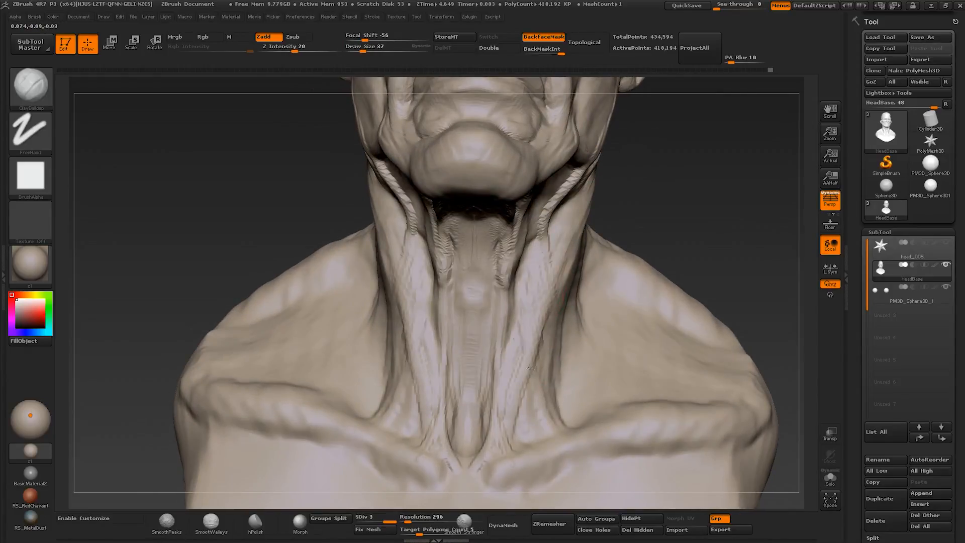
left_click_drag(530, 367, 521, 334)
right_click_drag(533, 347, 532, 271, "ctrl")
mouse_move(533, 272)
right_mouse_down()
mouse_move(442, 271)
mouse_move(527, 237)
right_mouse_up()
right_click_drag(528, 236, 526, 310, "ctrl")
- Refine the throat's inner tendons and centre with Clay Buildup at about size 32 to 60
key("s")
left_click_drag(527, 311, 525, 310)
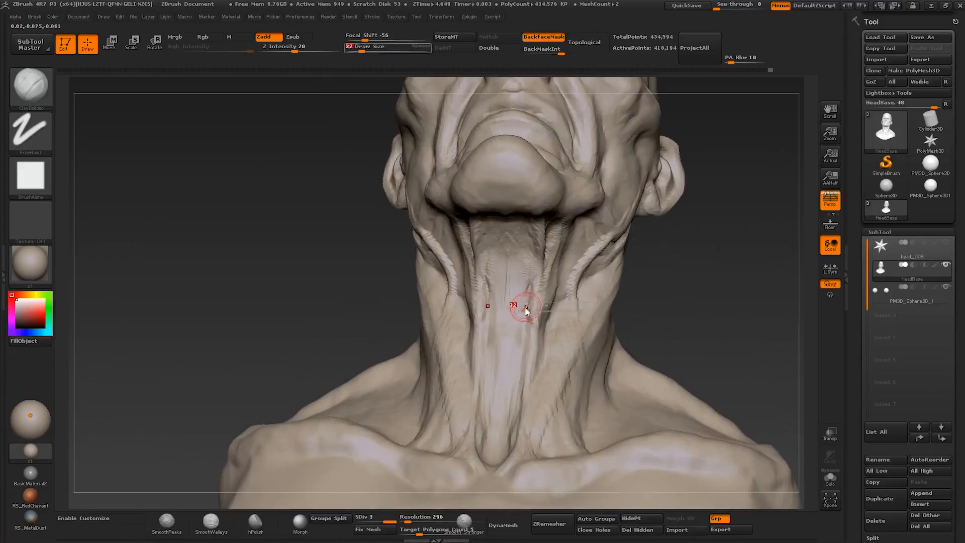
right_click_drag(525, 304, 527, 318)
mouse_move(528, 317)
left_mouse_down()
mouse_move(526, 302)
mouse_move(500, 280)
left_mouse_up()
key("s")
right_click_drag(500, 279, 505, 234)
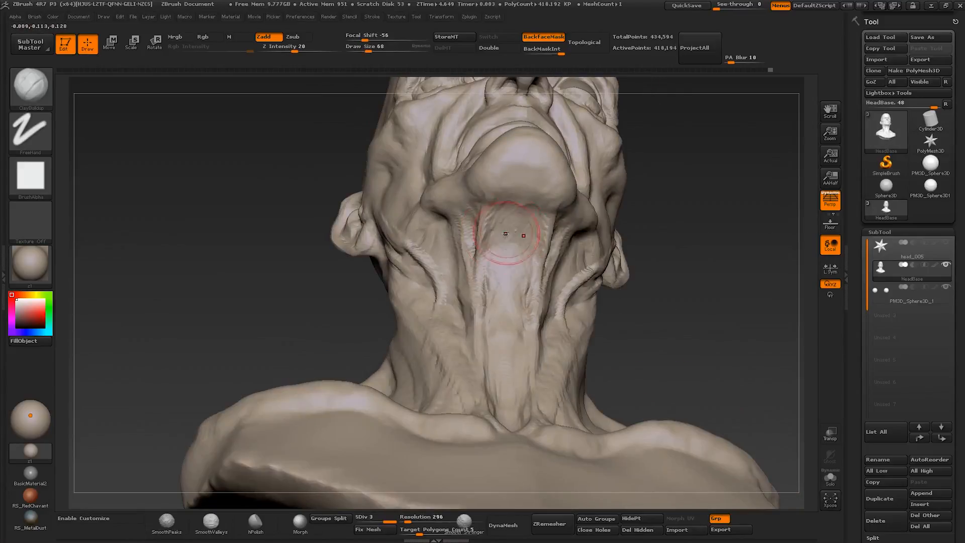
right_click_drag(504, 297, 508, 221)
right_click_drag(534, 192, 585, 213)
- Refine the area under the jaw and the side of the neck with Clay Buildup at about size 37 and Move
key("s")
left_click_drag(527, 173, 510, 161)
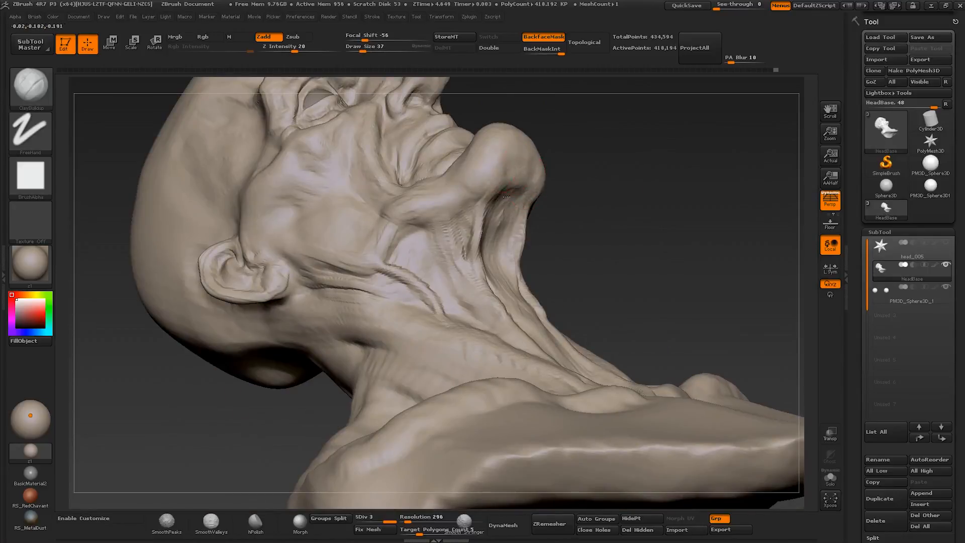
mouse_move(510, 166)
right_mouse_down()
mouse_move(490, 169)
mouse_move(497, 179)
mouse_move(519, 175)
mouse_move(553, 156)
mouse_move(552, 241)
mouse_move(528, 246)
mouse_move(552, 281)
mouse_move(561, 324)
mouse_move(583, 321)
mouse_move(428, 333)
right_mouse_up()
key("b")
key("m")
key("v")
key("b")
key("c")
key("b")
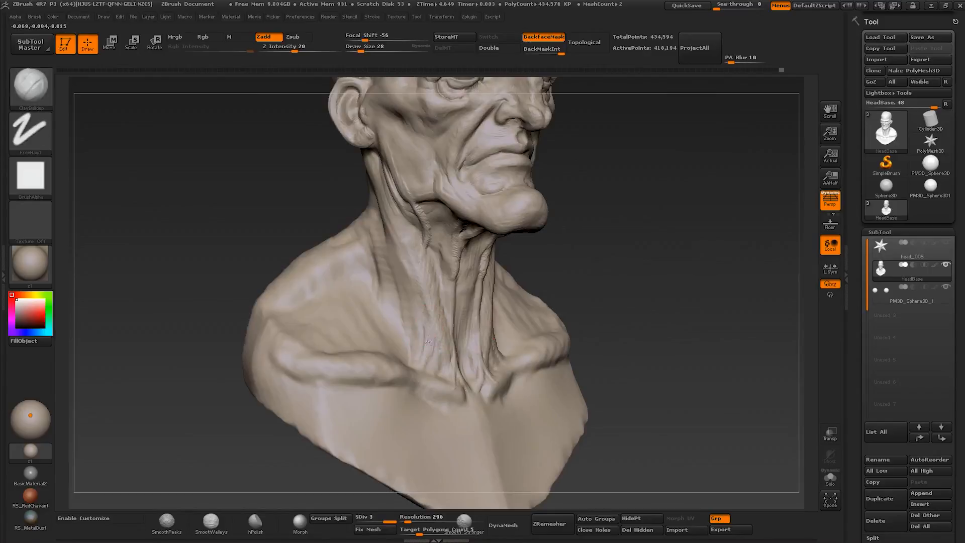
- Define the tendon ends at the neck's base and the inner collarbones with Clay Buildup at about size 19 to 26
key("[")
mouse_move(386, 337)
right_mouse_down()
mouse_move(426, 320)
mouse_move(418, 367)
mouse_move(425, 352)
right_mouse_up()
key("s")
left_click_drag(425, 351, 427, 334, "shift")
right_click_drag(426, 333, 430, 319)
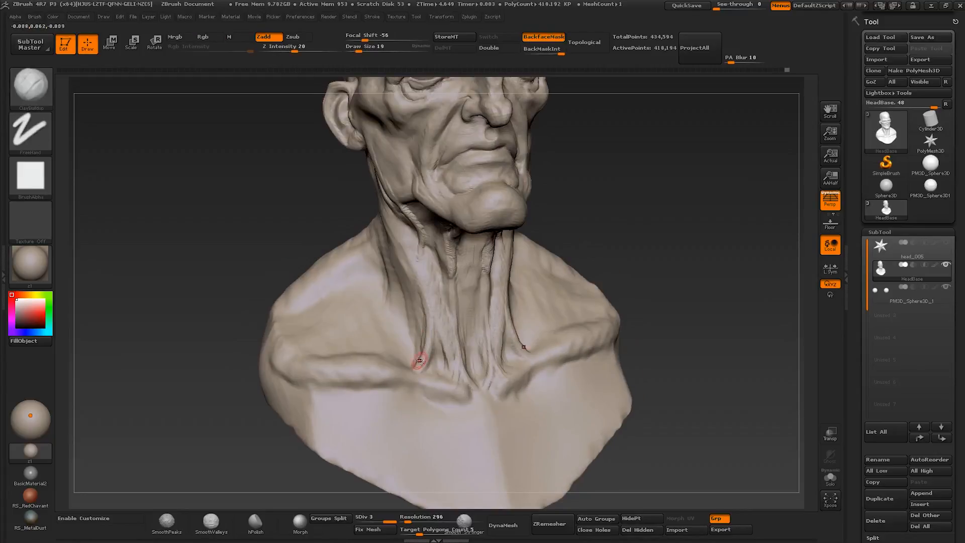
right_click_drag(423, 368, 461, 385)
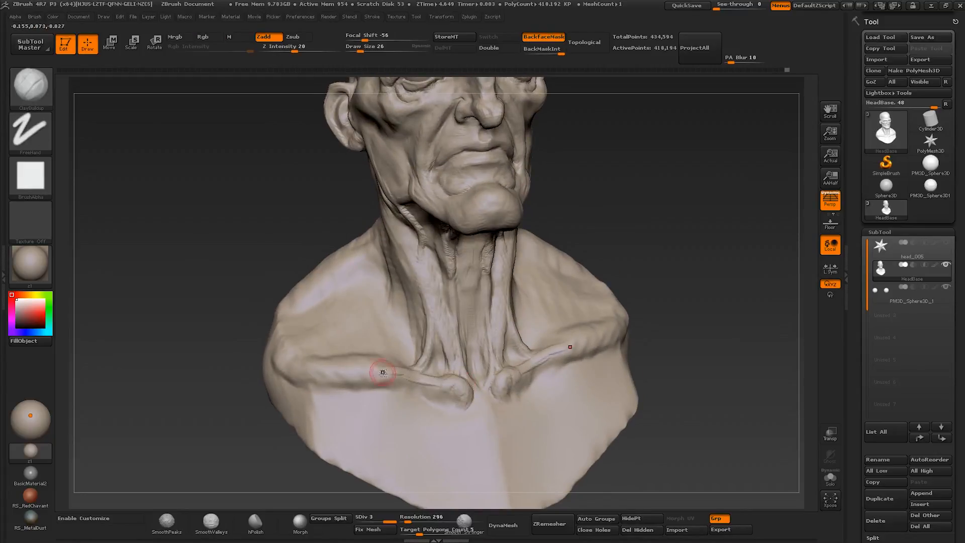
right_click_drag(383, 373, 397, 409)
- Sculpt the hollows above the collarbones and the adjoining neck muscles with Clay Buildup at varying brush sizes
right_click_drag(402, 342, 342, 312)
right_click_drag(427, 321, 463, 301, "shift")
mouse_move(462, 301)
right_mouse_down("ctrl")
mouse_move(470, 294)
mouse_move(445, 305)
mouse_move(478, 301)
mouse_move(463, 320)
mouse_move(456, 270)
mouse_move(446, 297)
right_mouse_up("ctrl")
right_click_drag(454, 250, 459, 261)
key("bracketright")
key("bracketright")
key("bracketright")
mouse_move(446, 221)
right_mouse_down()
mouse_move(480, 256)
mouse_move(446, 243)
right_mouse_up()
right_click_drag(445, 296, 463, 306)
key("bracketleft")
key("bracketleft")
- Refine the upper shoulder forms above the collarbone with Clay Buildup at about size 32
right_click_drag(422, 339, 439, 345)
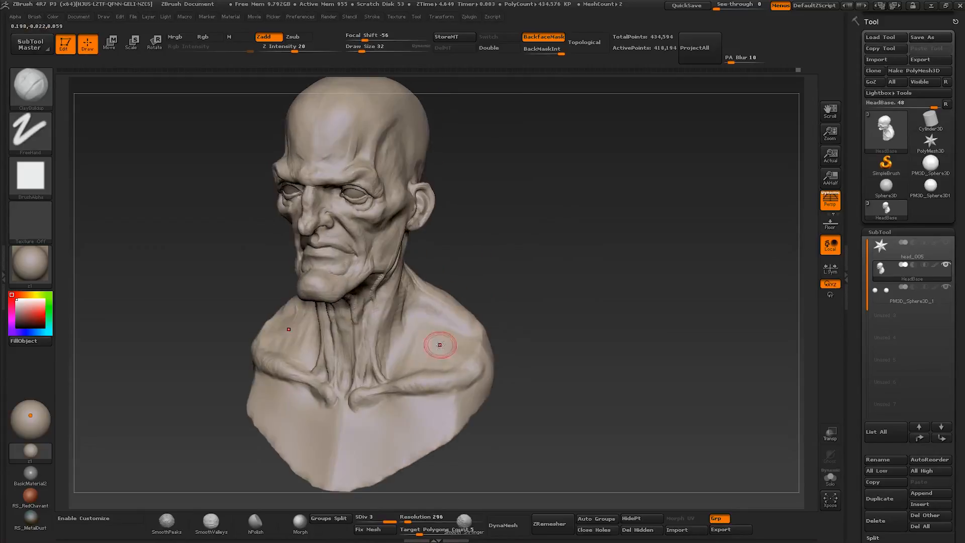
left_click_drag(412, 355, 414, 355)
mouse_move(421, 317)
right_mouse_down()
mouse_move(414, 346)
mouse_move(400, 318)
mouse_move(442, 315)
right_mouse_up()
right_click_drag(334, 221, 344, 252, "ctrl")
right_click_drag(343, 251, 327, 261)
mouse_move(346, 261)
right_mouse_down("alt")
mouse_move(428, 306)
mouse_move(437, 341)
right_mouse_up("alt")
- Adjust the inner eye corners and upper eyelid edges with the Move brush at about size 19 to 30
key("b")
key("m")
key("v")
key("s")
left_click_drag(462, 257, 455, 257)
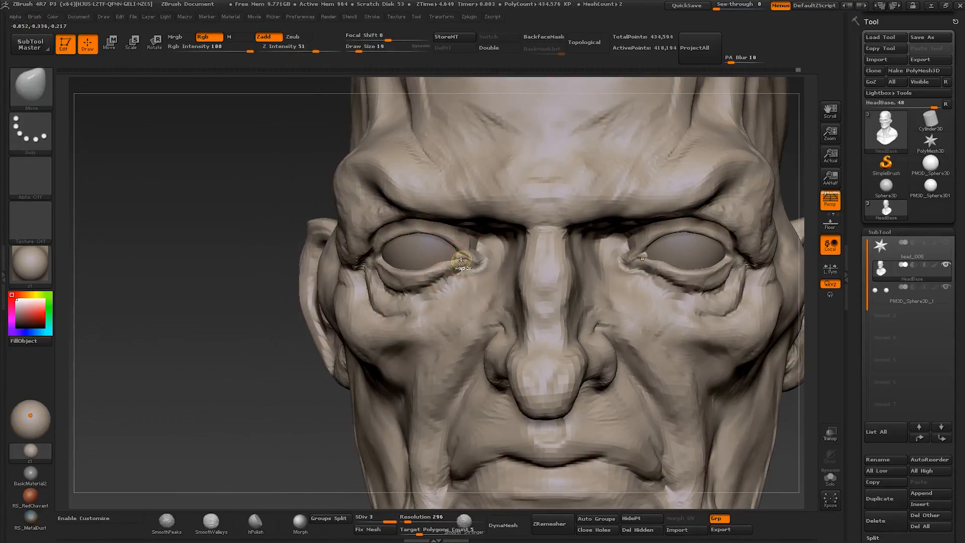
mouse_move(462, 260)
right_mouse_down()
mouse_move(468, 282)
mouse_move(458, 254)
right_mouse_up()
key("s")
left_click_drag(459, 255, 460, 251)
right_click_drag(460, 251, 460, 247)
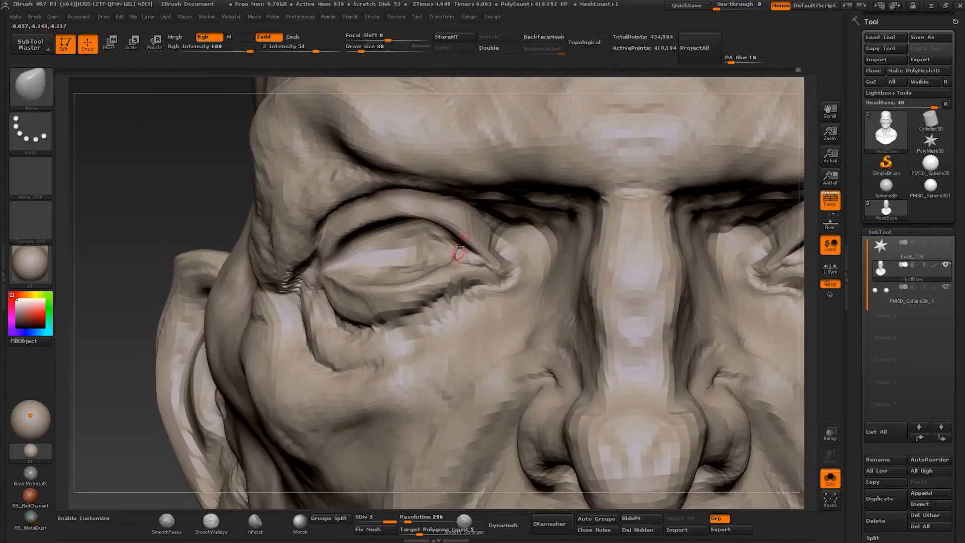
left_click_drag(460, 248, 460, 245)
mouse_move(460, 245)
right_mouse_down()
mouse_move(487, 242)
mouse_move(425, 219)
right_mouse_up()
- Pull the inner eye corners toward the nose and shape the upper lids with Move at up to about size 60
key("shift+s")
right_click_drag(463, 258, 465, 267)
key("s")
left_click_drag(463, 251, 471, 249)
right_click_drag(471, 249, 483, 244)
key("s")
left_click_drag(492, 251, 526, 259)
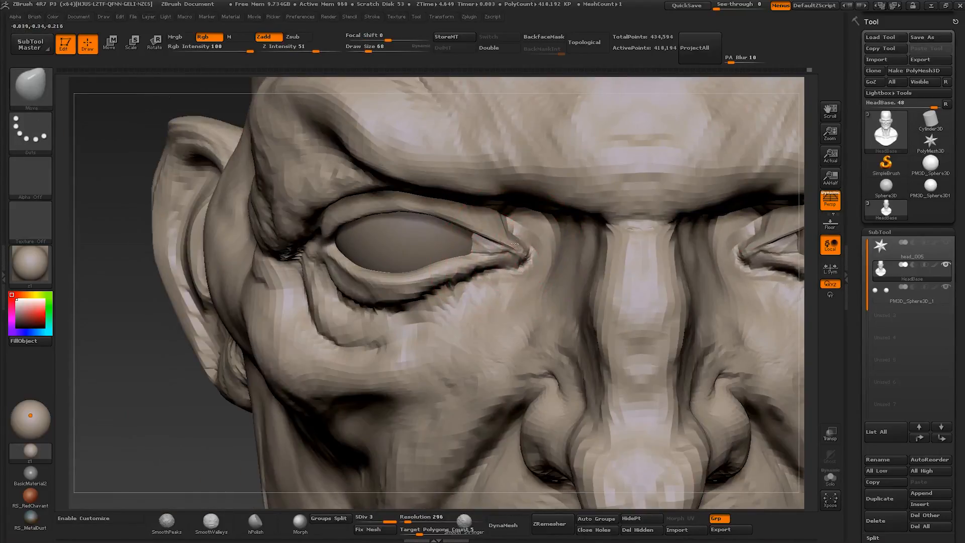
right_click_drag(513, 244, 505, 226)
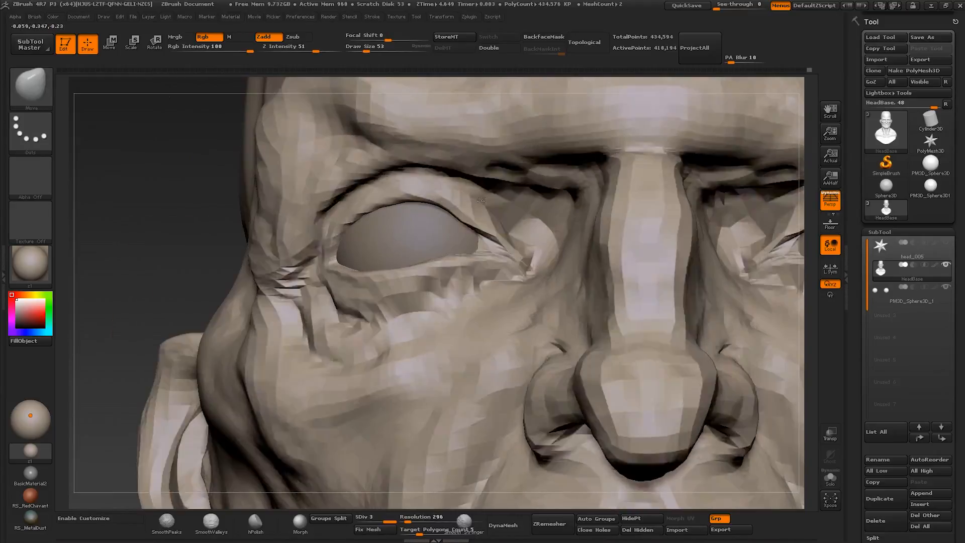
right_click_drag(503, 201, 523, 183)
- Deepen the crease between the upper eyelid and brow with Clay Buildup at about size 56
key("s")
mouse_move(524, 184)
left_mouse_down()
mouse_move(450, 159)
mouse_move(511, 184)
left_mouse_up()
key("s")
left_click_drag(522, 168, 457, 155)
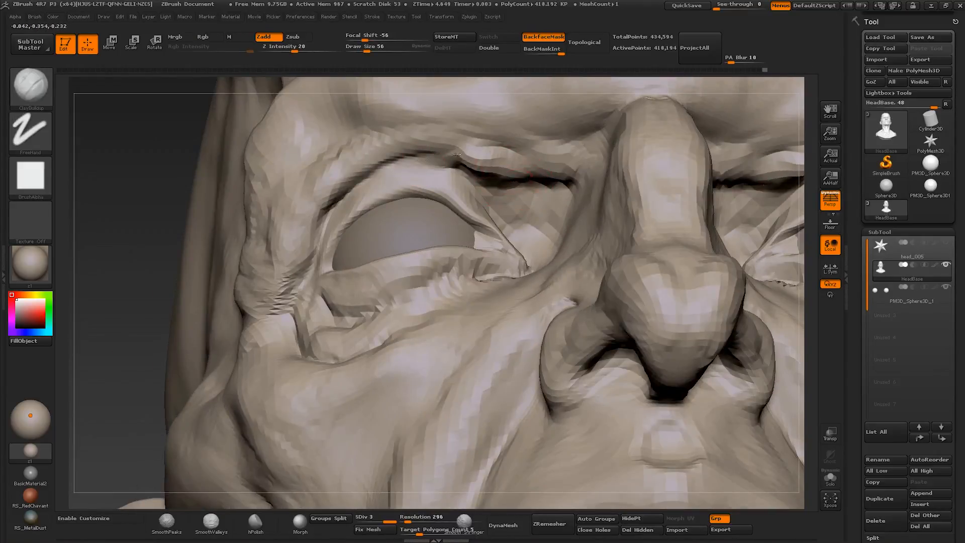
right_click_drag(317, 219, 363, 217)
left_click_drag(441, 158, 522, 176)
right_click_drag(528, 182, 511, 186)
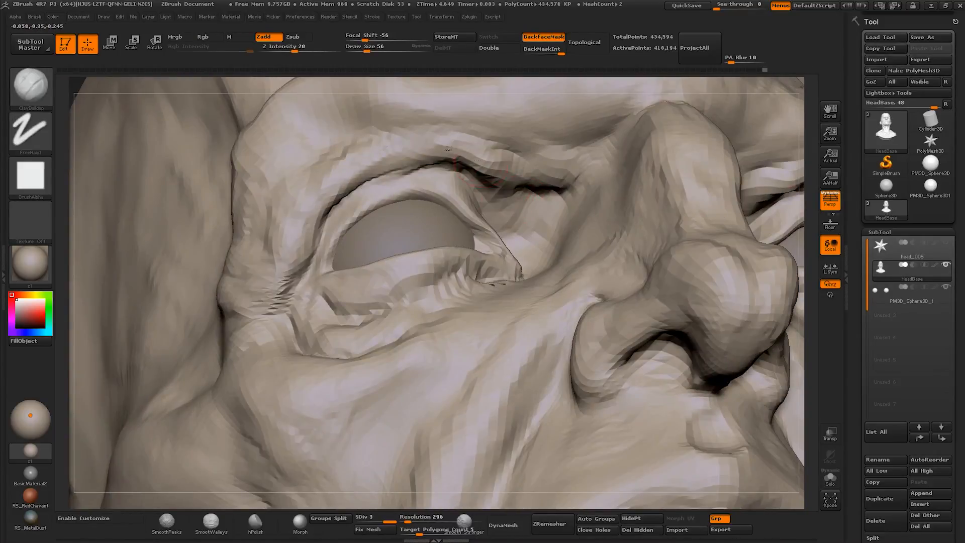
- Carve the upper eyelid crease and the folds at the outer eye corner with Clay Buildup at about size 53
right_click_drag(442, 157, 423, 160)
key("s")
left_click_drag(420, 161, 424, 161)
left_click_drag(417, 154, 296, 247)
right_click_drag(278, 283, 263, 284)
key("s")
left_click_drag(271, 292, 269, 291)
left_click_drag(292, 290, 216, 307)
mouse_move(216, 307)
right_mouse_down()
mouse_move(247, 276)
mouse_move(266, 274)
right_mouse_up()
left_click_drag(217, 211, 126, 266)
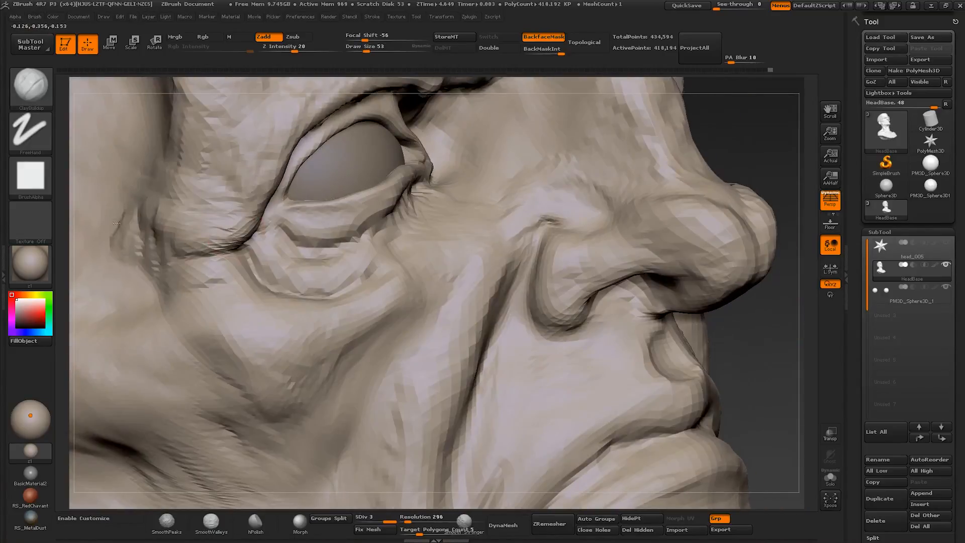
- Reshape the lower eyelid and outer eye corner with the Move brush at about size 78
right_click_drag(281, 322, 271, 281, "ctrl")
right_click_drag(272, 281, 227, 288)
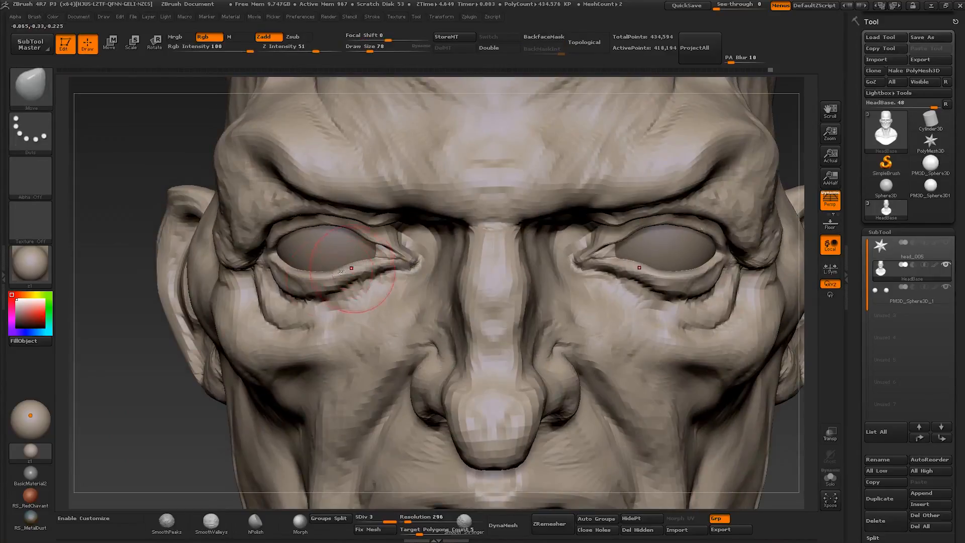
right_click_drag(310, 275, 281, 272)
left_click_drag(281, 277, 277, 272)
mouse_move(279, 272)
right_mouse_down()
mouse_move(304, 266)
mouse_move(288, 251)
right_mouse_up()
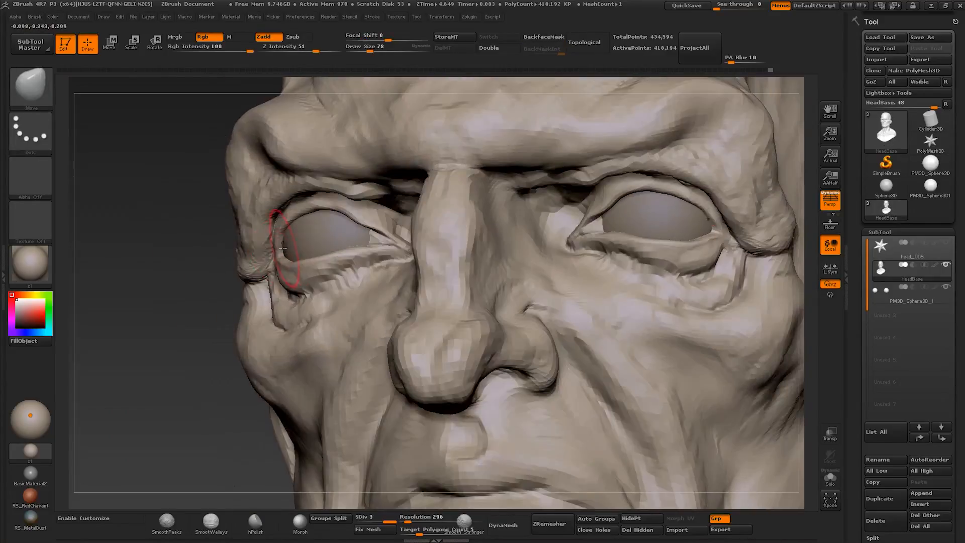
left_click_drag(282, 254, 277, 251)
mouse_move(279, 252)
right_mouse_down()
mouse_move(289, 220)
mouse_move(260, 193)
mouse_move(377, 227)
mouse_move(376, 207)
mouse_move(418, 262)
right_mouse_up()
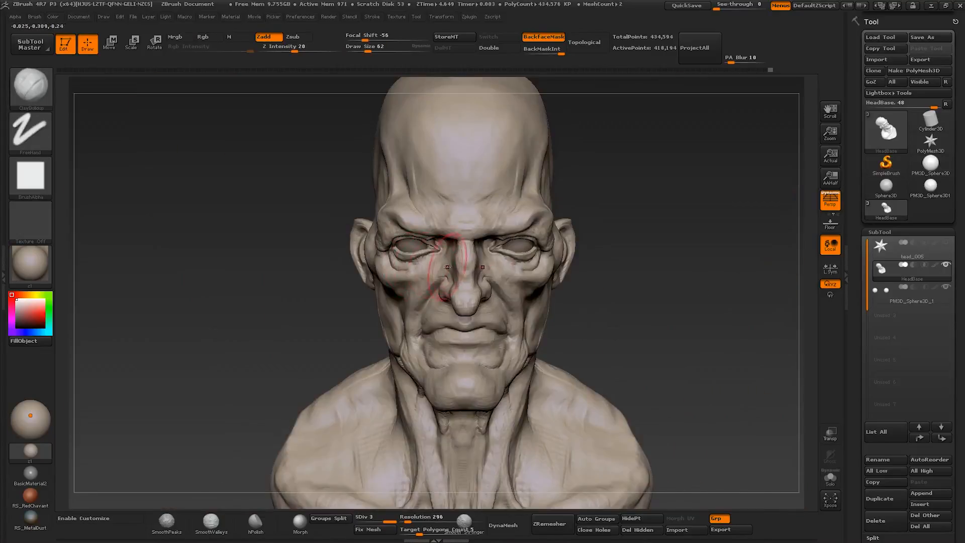
- Subdivide the head mesh to subdivision level 4 for finer detail
right_click_drag(421, 276, 489, 281, "ctrl")
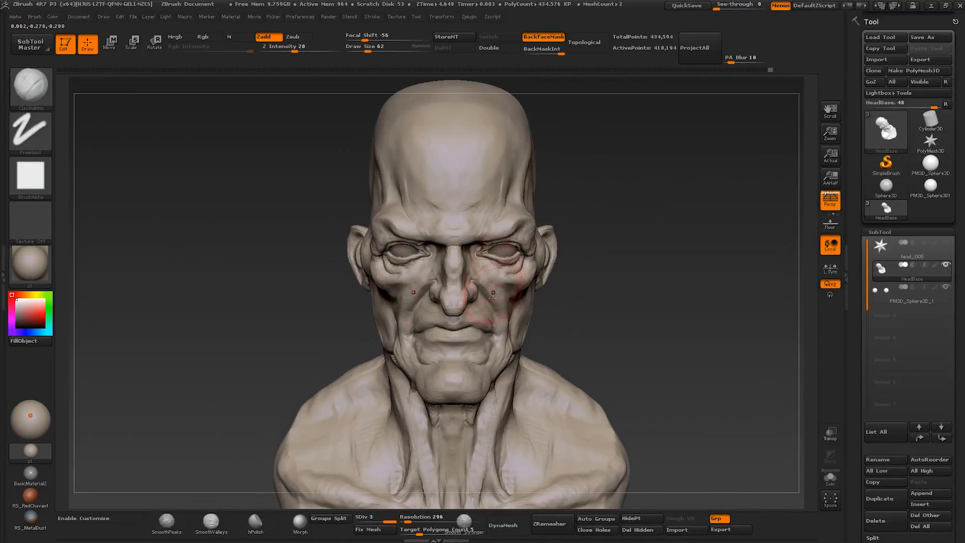
left_click(361, 48)
mouse_move(480, 243)
right_mouse_down("ctrl")
mouse_move(399, 253)
mouse_move(387, 201)
right_mouse_up("ctrl")
key("bracketleft")
key("bracketleft")
key("ctrl+d")
mouse_move(387, 201)
right_mouse_down("ctrl")
mouse_move(383, 240)
mouse_move(417, 231)
mouse_move(409, 247)
mouse_move(378, 217)
mouse_move(402, 223)
right_mouse_up("ctrl")
left_click(365, 49)
key("bracketright")
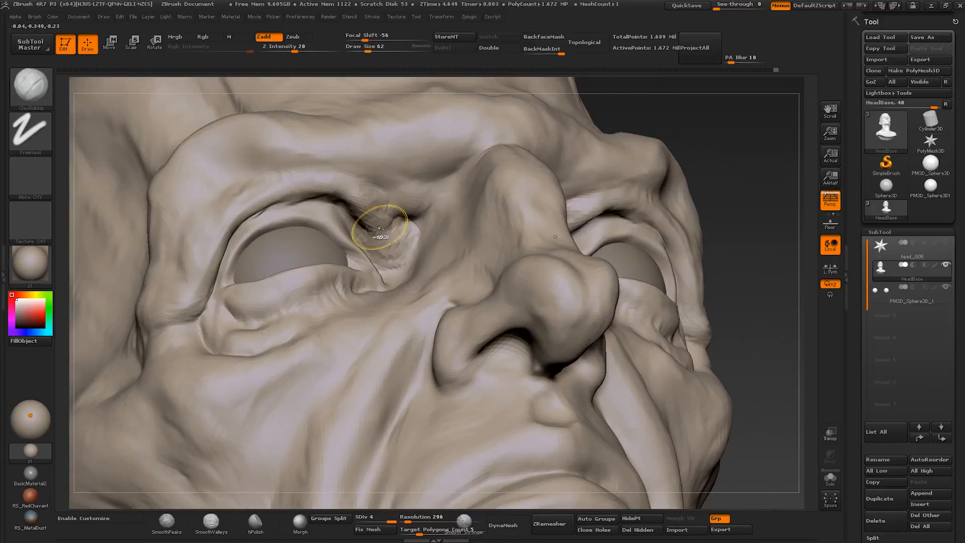
- Build up a rounded form in the inner corner of the eye socket beside the nose bridge with Clay Buildup
left_click_drag(379, 226, 396, 239, "shift")
key("bracketleft")
mouse_move(396, 239)
right_mouse_down()
mouse_move(332, 195)
mouse_move(394, 238)
right_mouse_up()
key("bracketright")
key("bracketleft")
- Define the upper lid crease and the drooping fold at the outer eye corner with Clay Buildup at about size 39
right_click_drag(348, 182, 126, 221)
left_click_drag(250, 209, 236, 271)
right_click_drag(332, 242, 377, 252)
left_click_drag(226, 301, 219, 317)
right_click_drag(221, 322, 317, 304)
left_click_drag(221, 313, 217, 323)
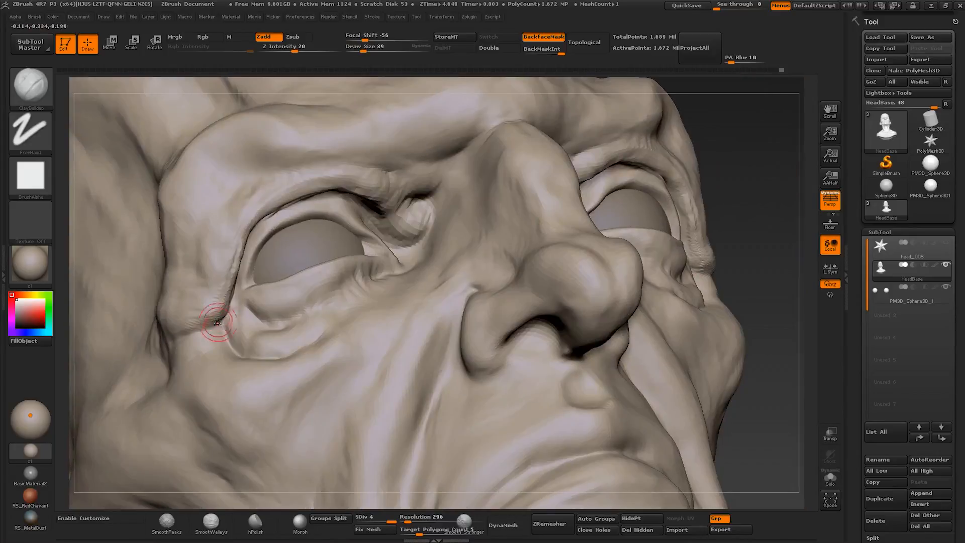
right_click_drag(218, 323, 237, 327)
left_click_drag(226, 302, 211, 334)
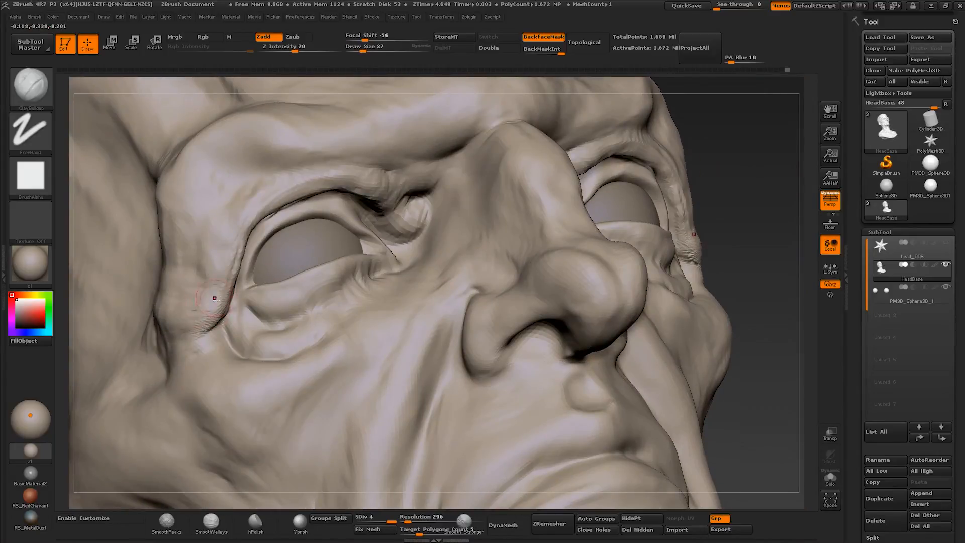
- Add skin texture to the hooded fold beside and above the eye with Clay Buildup at about size 37
right_click_drag(213, 295, 91, 288)
left_click_drag(223, 212, 221, 197)
right_click_drag(221, 201, 276, 202)
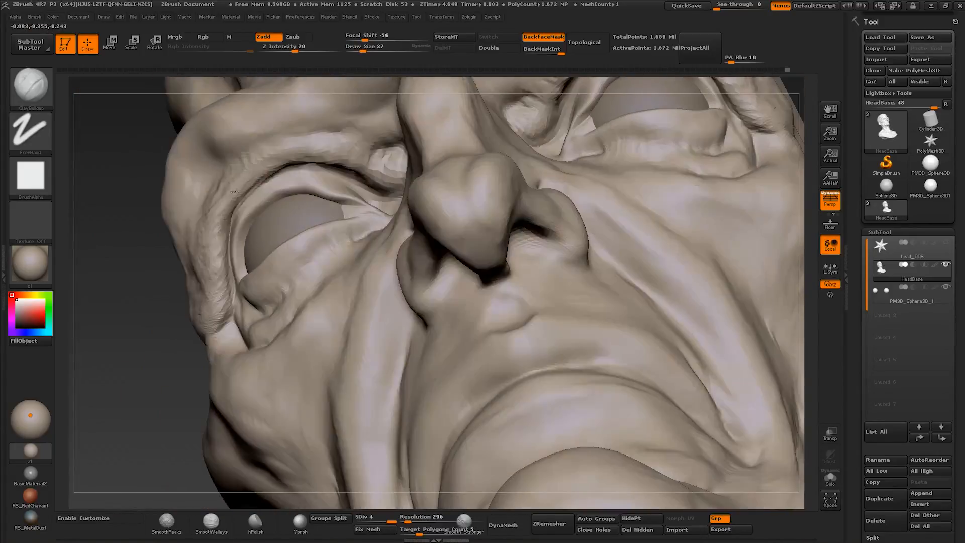
left_click_drag(219, 201, 217, 174)
right_click_drag(201, 180, 239, 183)
- Refine the planes between the inner brow and nose bridge with Clay Buildup at about size 68 to 97
key("f")
right_click_drag(567, 222, 482, 312)
mouse_move(352, 321)
right_mouse_down()
mouse_move(415, 261)
mouse_move(458, 269)
right_mouse_up()
right_click_drag(458, 269, 468, 321, "ctrl")
right_click_drag(327, 287, 402, 277)
key("s")
left_click_drag(412, 280, 423, 280)
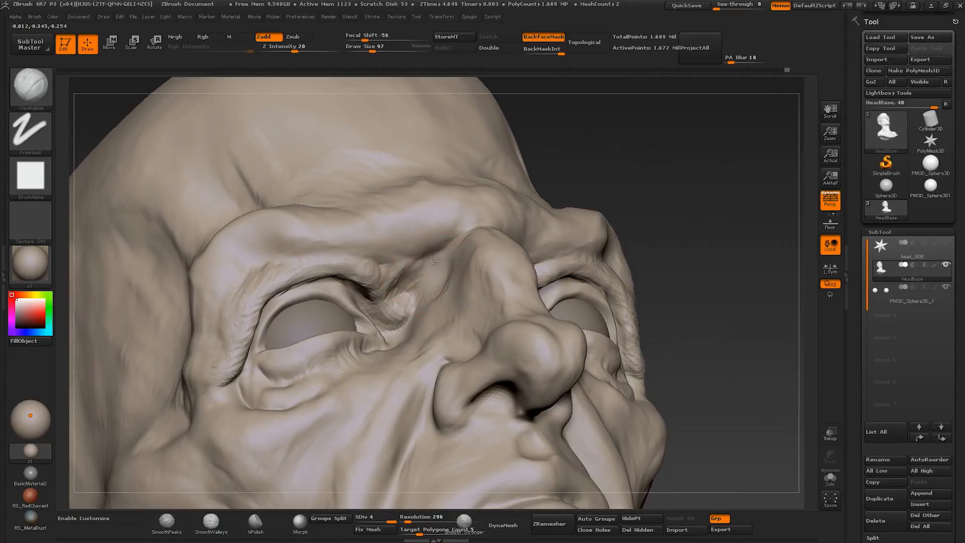
right_click_drag(411, 271, 370, 297)
right_click_drag(428, 306, 437, 294)
key("s")
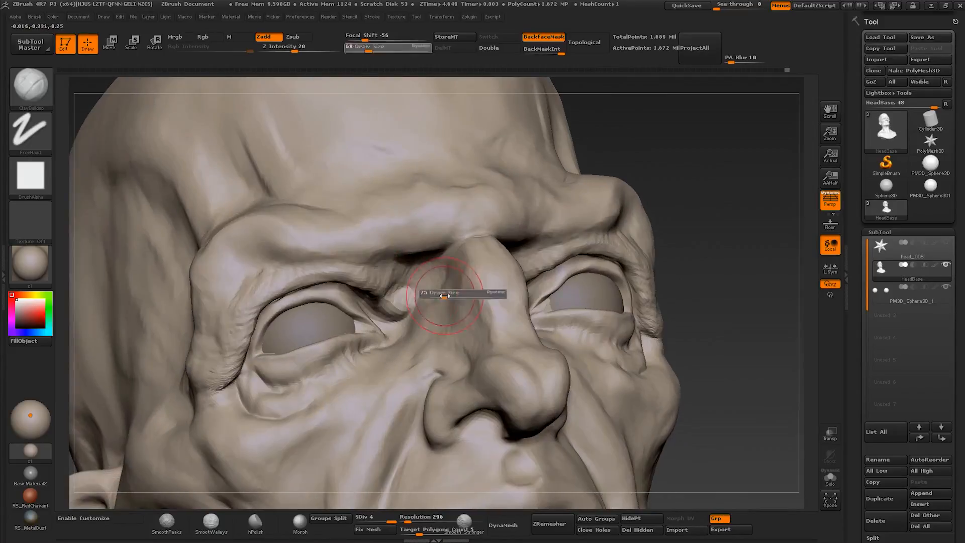
left_click_drag(446, 295, 439, 295)
- Sculpt fine wrinkles below the inner eye corner with Clay Buildup at about size 20 to 32
mouse_move(352, 271)
right_mouse_down()
mouse_move(411, 307)
mouse_move(355, 334)
right_mouse_up()
key("[")
key("[")
key("[")
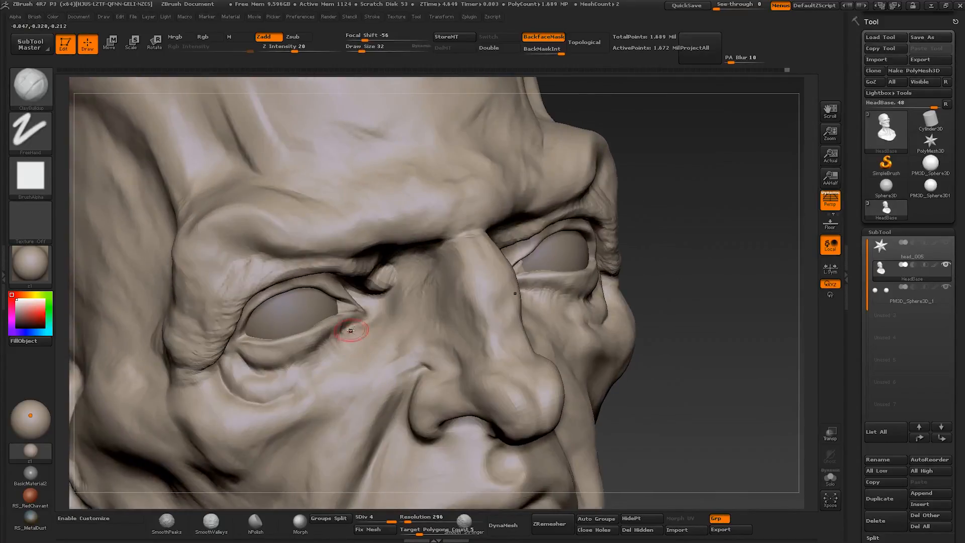
key("[")
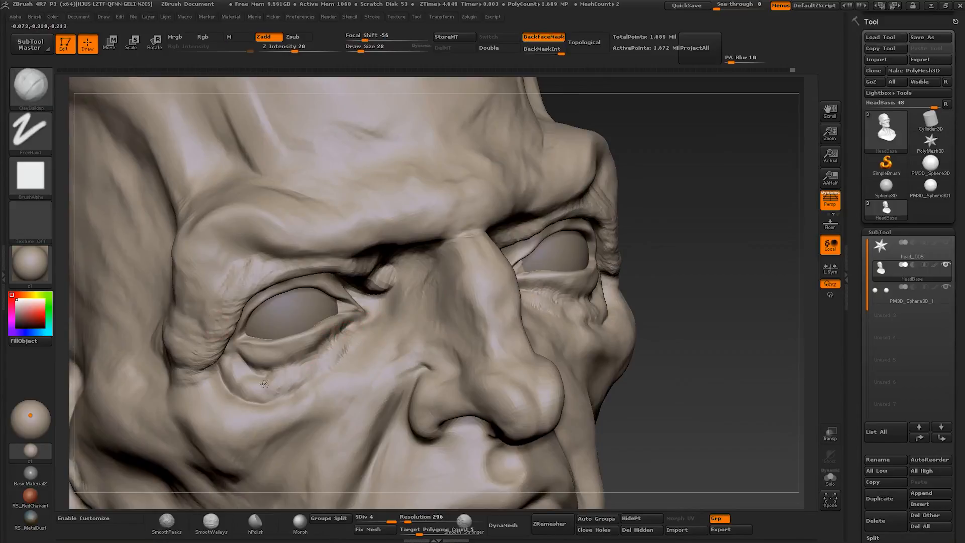
- Switch Clay Buildup to a round soft alpha and refine the eye bag at about size 20 to 45
left_click(32, 177)
left_click(354, 224)
right_click_drag(301, 287, 310, 322)
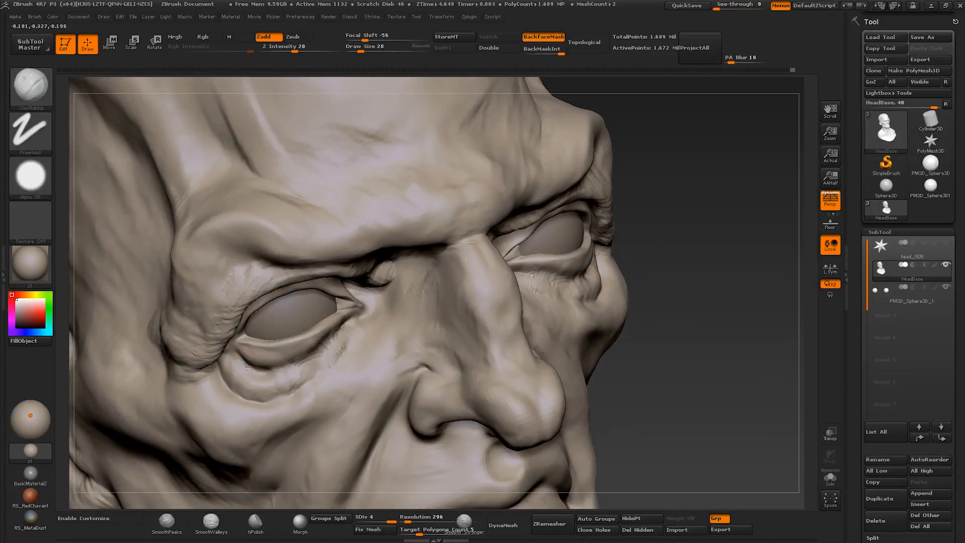
right_click_drag(255, 363, 302, 332)
key("]")
key("]")
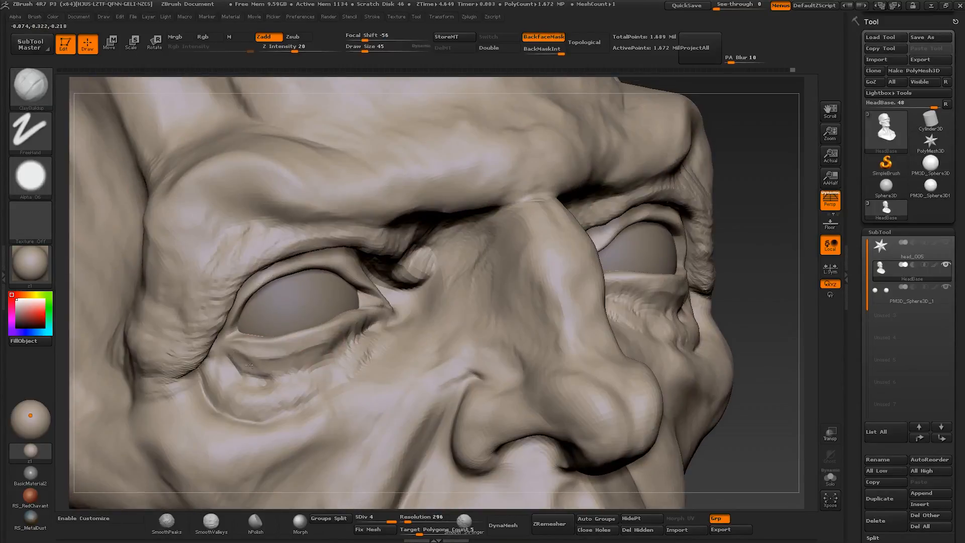
mouse_move(249, 365)
right_mouse_down()
mouse_move(221, 347)
mouse_move(226, 321)
mouse_move(237, 372)
right_mouse_up()
key("[")
mouse_move(261, 332)
right_mouse_down()
mouse_move(240, 350)
mouse_move(277, 330)
right_mouse_up()
key("]")
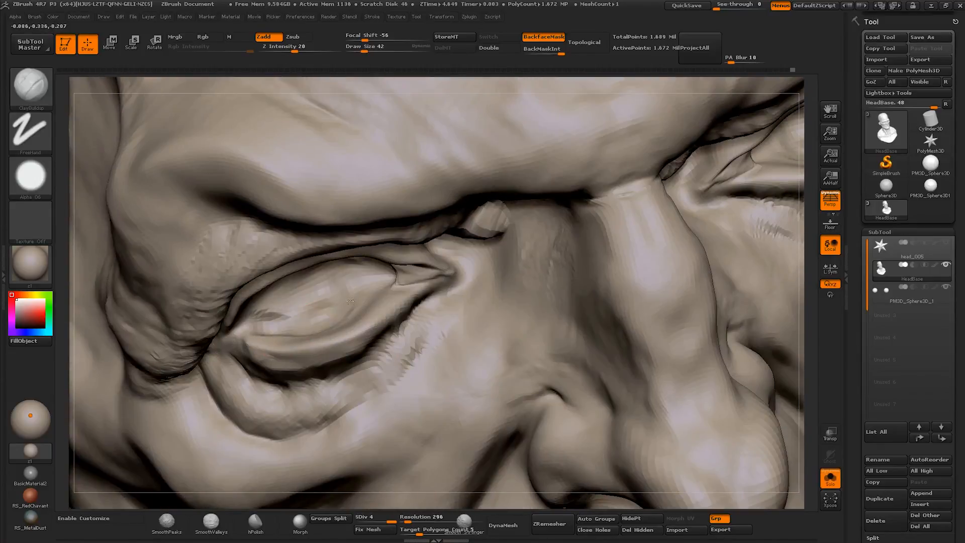
- Rework the lower eyelid and upper edge of the eye bag with Clay Buildup at about size 32 to 45
left_click_drag(351, 282, 368, 278)
right_click_drag(346, 322, 327, 282)
left_click_drag(251, 302, 293, 276)
mouse_move(307, 321)
right_mouse_down()
mouse_move(311, 299)
mouse_move(348, 308)
mouse_move(319, 351)
mouse_move(335, 373)
right_mouse_up()
key("[")
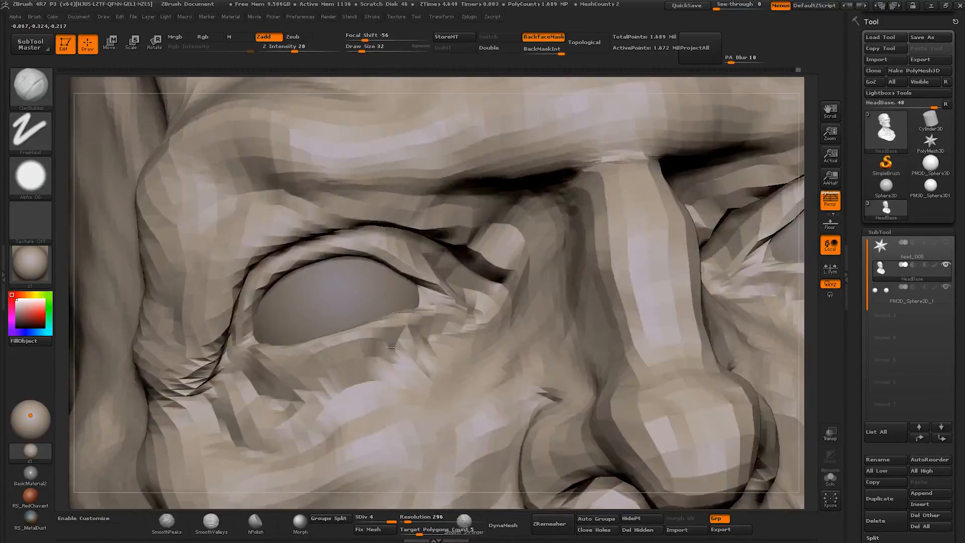
key("]")
left_click_drag(304, 385, 267, 392)
mouse_move(252, 370)
right_mouse_down()
mouse_move(294, 354)
mouse_move(249, 353)
right_mouse_up()
key("s")
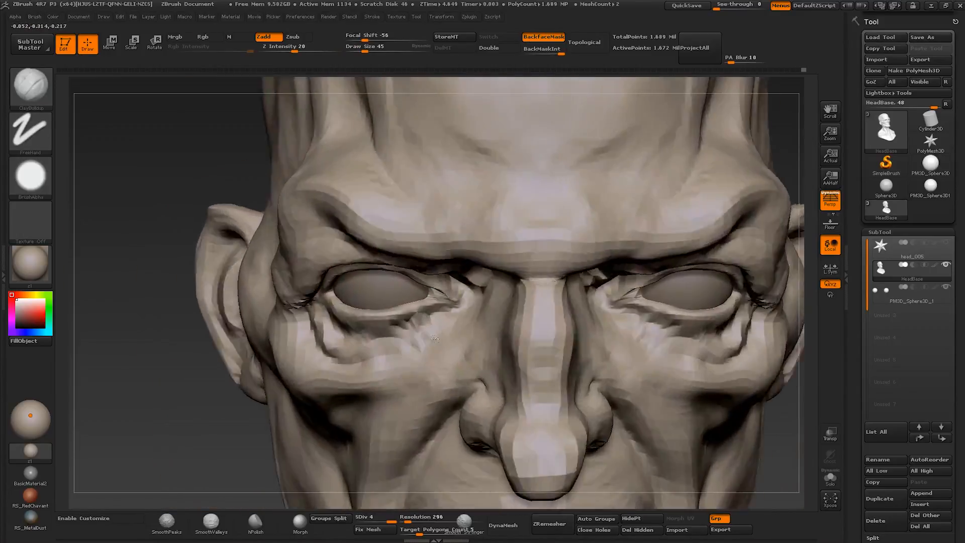
- Sculpt layered wrinkles along the lower edge of the eye bag with Clay Buildup at about size 26 to 39
right_click_drag(435, 339, 507, 327)
mouse_move(372, 358)
left_mouse_down()
mouse_move(358, 369)
mouse_move(374, 359)
left_mouse_up()
mouse_move(375, 359)
right_mouse_down()
mouse_move(391, 321)
mouse_move(462, 327)
mouse_move(467, 347)
right_mouse_up()
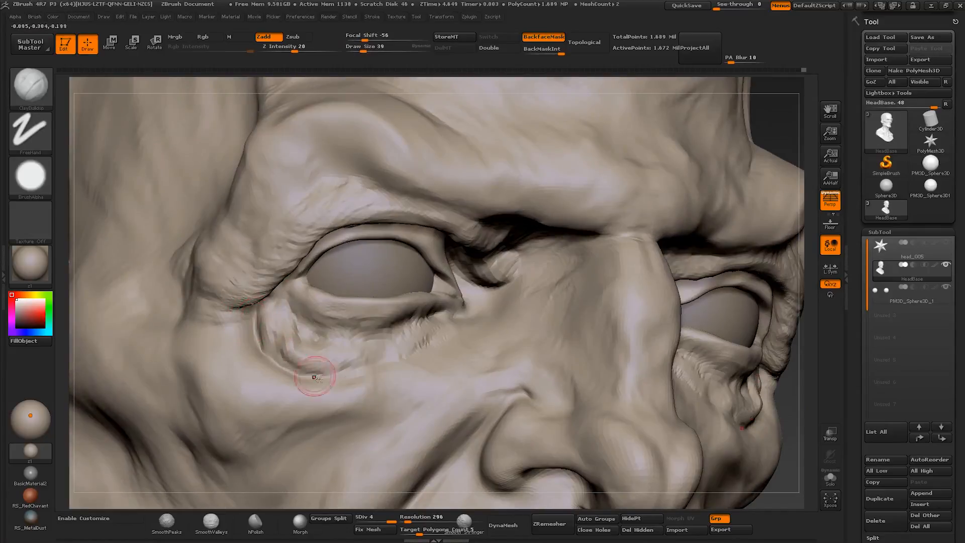
right_click_drag(352, 373, 370, 367)
key("s")
left_click_drag(371, 367, 368, 366)
left_click_drag(329, 375, 288, 365)
right_click_drag(318, 378, 288, 383)
key("s")
left_click_drag(321, 383, 319, 383)
left_click_drag(336, 385, 305, 381)
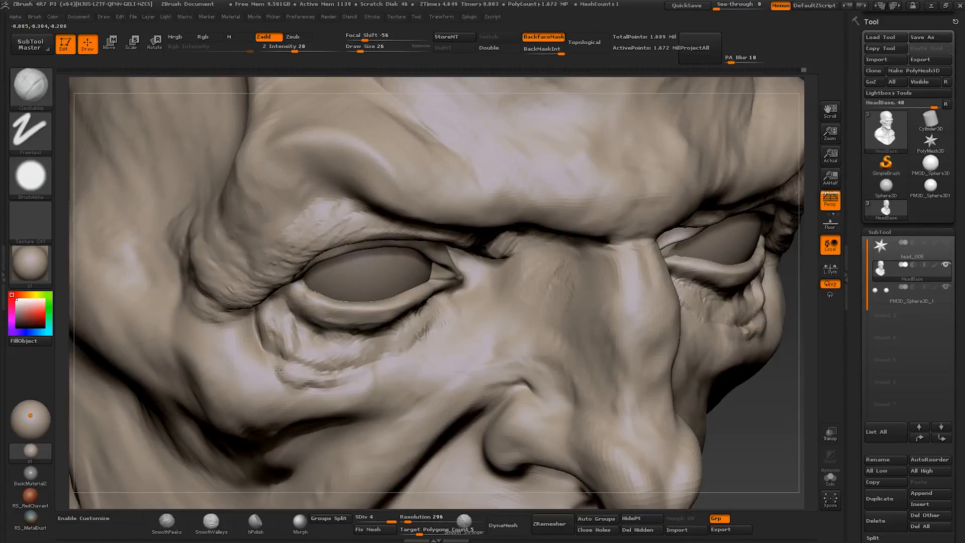
- Add finer creases around the eye bag and its outer corner with Clay Buildup down to size 9
mouse_move(372, 359)
right_mouse_down("ctrl")
mouse_move(358, 312)
mouse_move(356, 340)
right_mouse_up("ctrl")
key("s")
left_click_drag(355, 340, 361, 340)
mouse_move(360, 340)
right_mouse_down("ctrl")
mouse_move(370, 365)
mouse_move(393, 367)
right_mouse_up("ctrl")
key("s")
left_click_drag(393, 368, 388, 368)
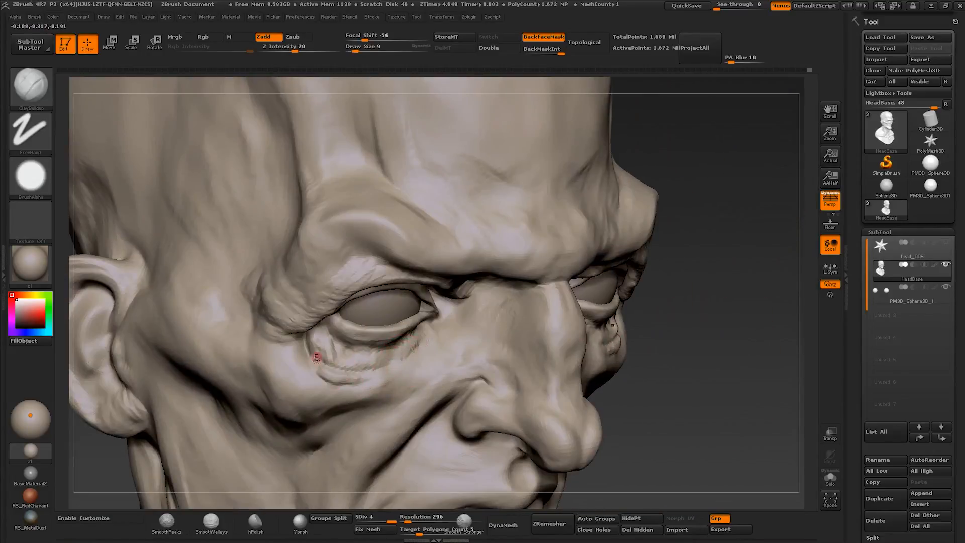
right_click_drag(341, 363, 316, 310)
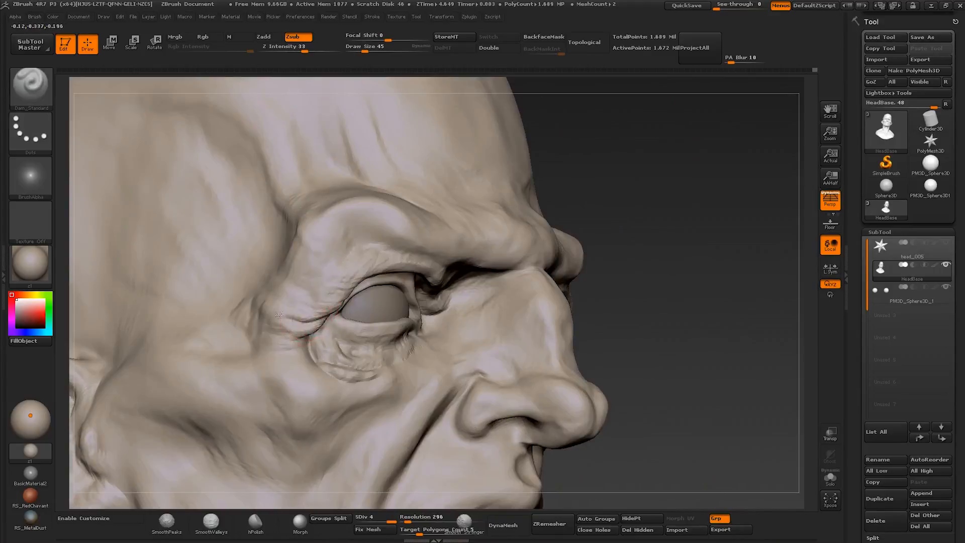
- Sharpen the outer eye crease with Dam Standard at size 45 and refine the upper lid with Clay Buildup at size 35
right_click_drag(278, 315, 292, 318)
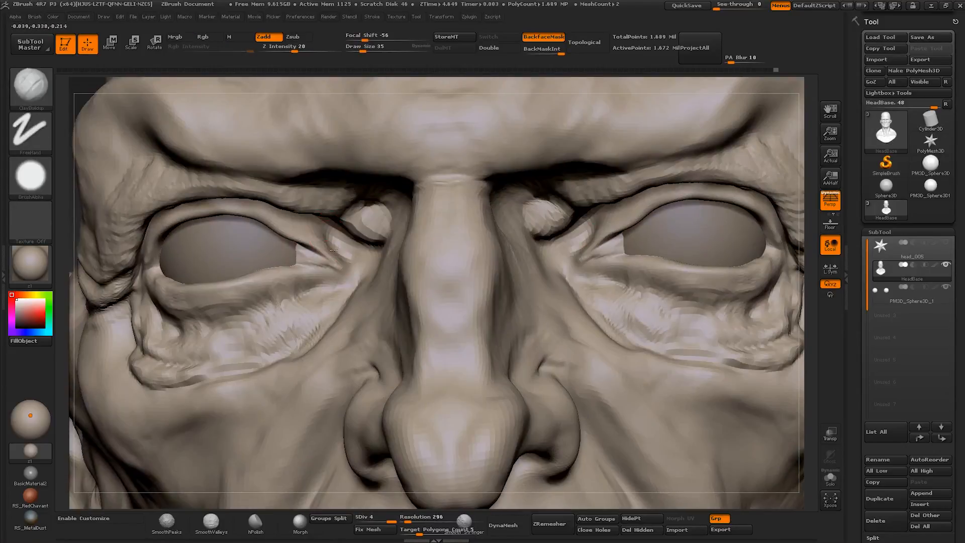
right_click_drag(636, 402, 653, 323)
left_click_drag(303, 224, 214, 196)
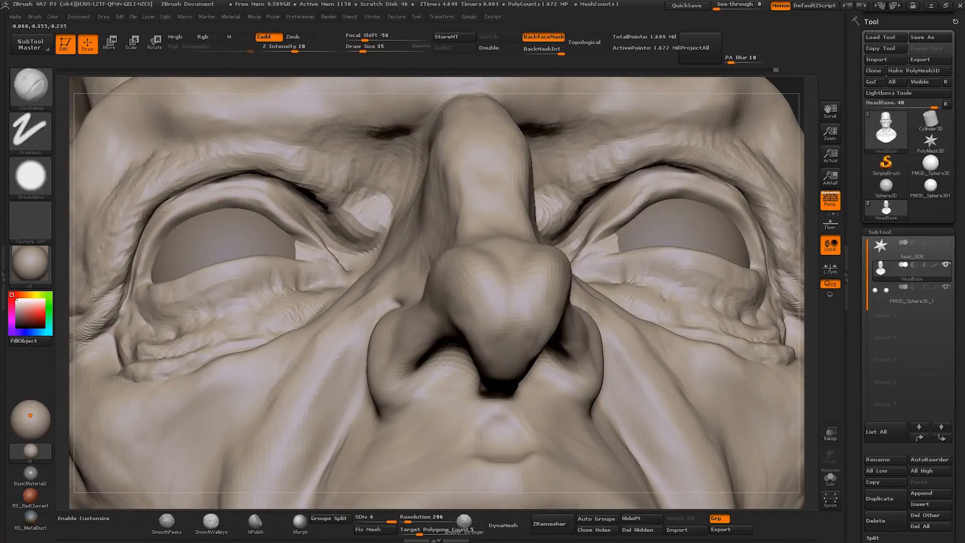
mouse_move(635, 336)
right_mouse_down()
mouse_move(652, 323)
mouse_move(646, 211)
mouse_move(638, 342)
right_mouse_up()
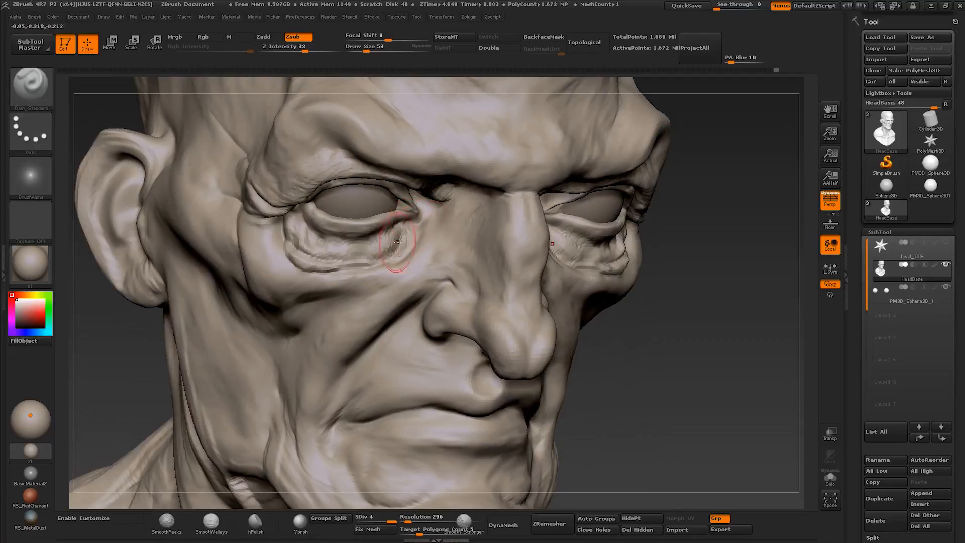
- Cut creases below the eye bag and at the outer eye corner with Dam Standard at about size 28 to 53
left_click_drag(396, 241, 386, 258)
right_click_drag(694, 321, 670, 327)
left_click_drag(394, 263, 324, 278)
right_click_drag(663, 326, 654, 211, "ctrl")
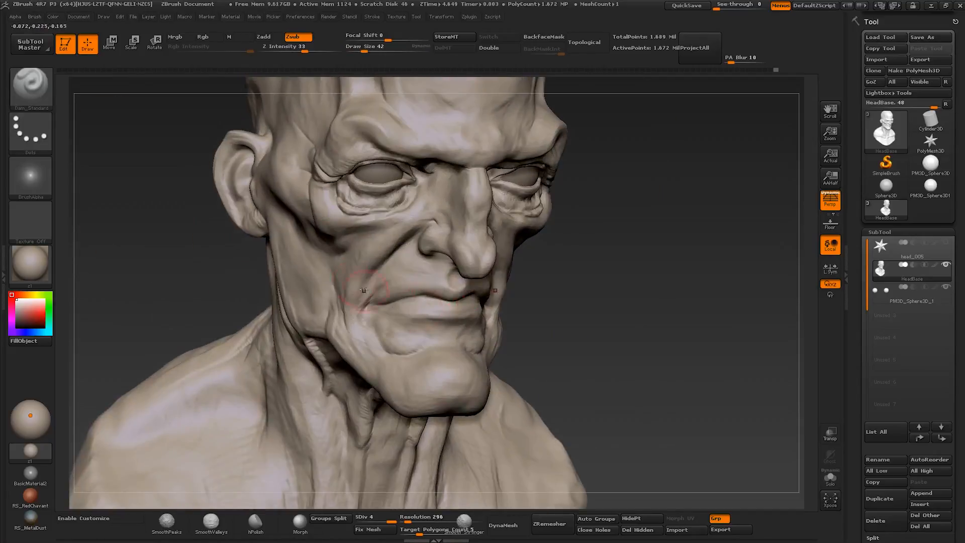
right_click_drag(363, 290, 358, 259)
key("s")
key("s")
left_click_drag(331, 209, 325, 209)
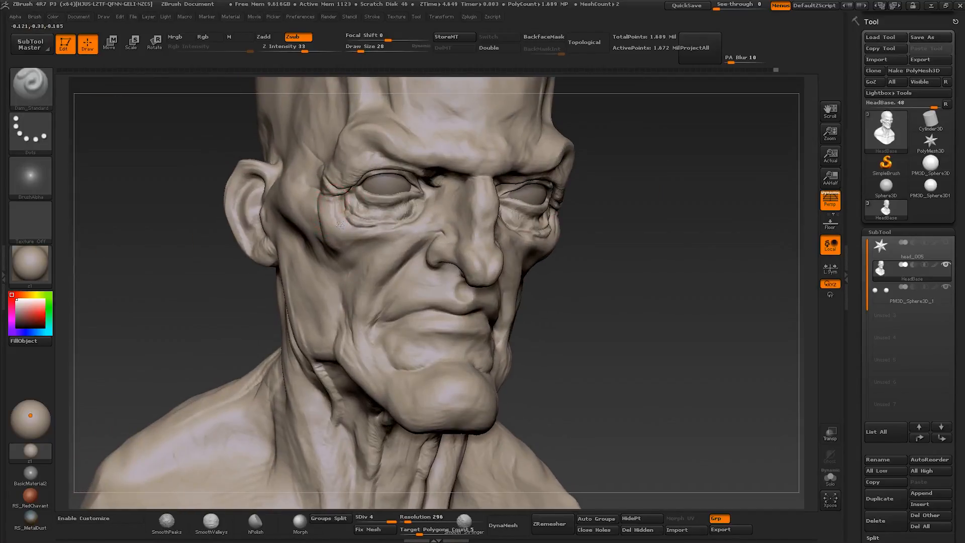
- Carve skin creases into the cheek and around the mouth corner with Dam Standard
mouse_move(905, 269)
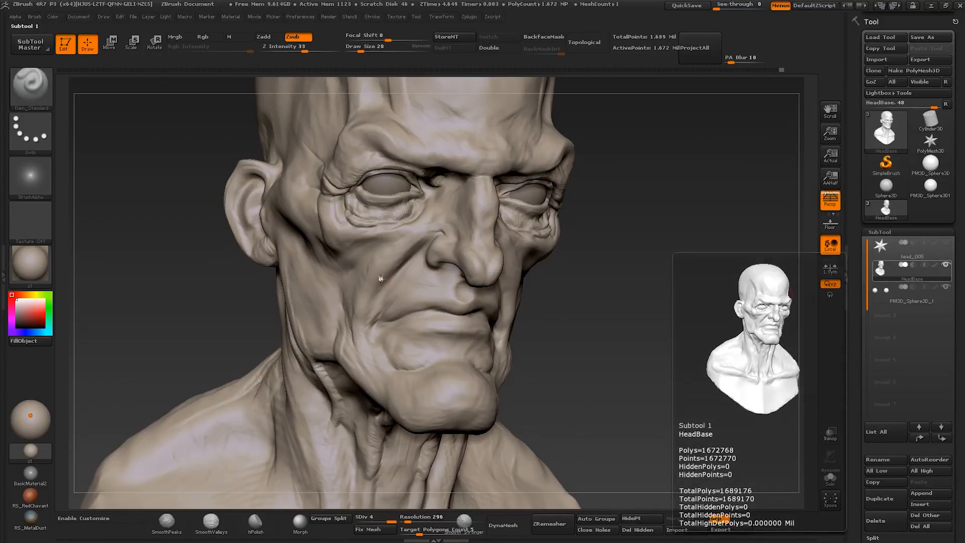
right_click_drag(381, 278, 352, 287)
mouse_move(351, 287)
right_mouse_down("ctrl")
mouse_move(325, 297)
mouse_move(391, 290)
right_mouse_up("ctrl")
key("s")
left_click_drag(392, 290, 358, 324)
right_click_drag(358, 324, 363, 324)
left_click_drag(402, 299, 383, 336)
left_click_drag(415, 283, 381, 336)
key("ctrl+z")
mouse_move(381, 336)
right_mouse_down()
mouse_move(499, 336)
mouse_move(470, 314)
mouse_move(352, 327)
right_mouse_up()
- Cut vertical creases into the lower lip with Dam Standard at about size 62, and switch to Clay Buildup
left_click_drag(492, 334, 458, 334)
right_click_drag(566, 336, 526, 322)
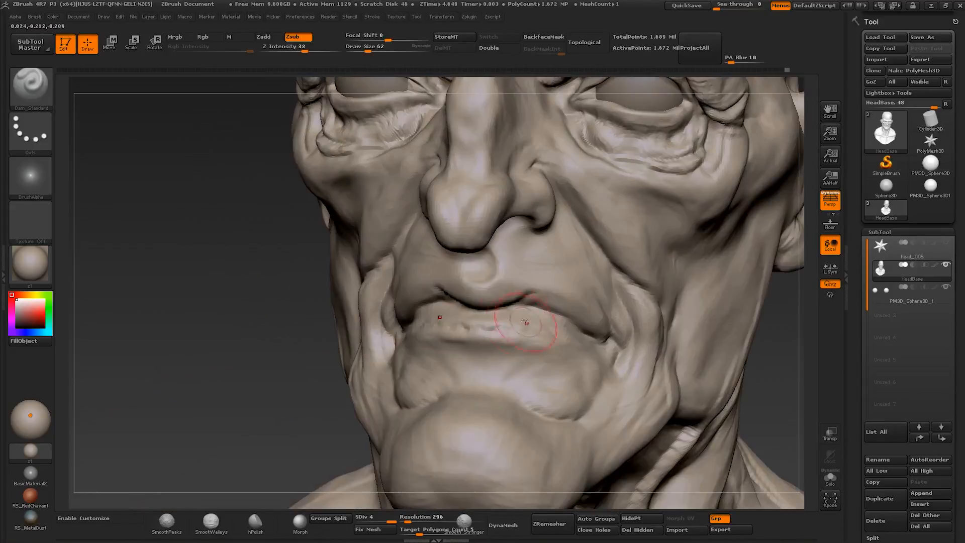
key("[")
key("b")
key("c")
key("b")
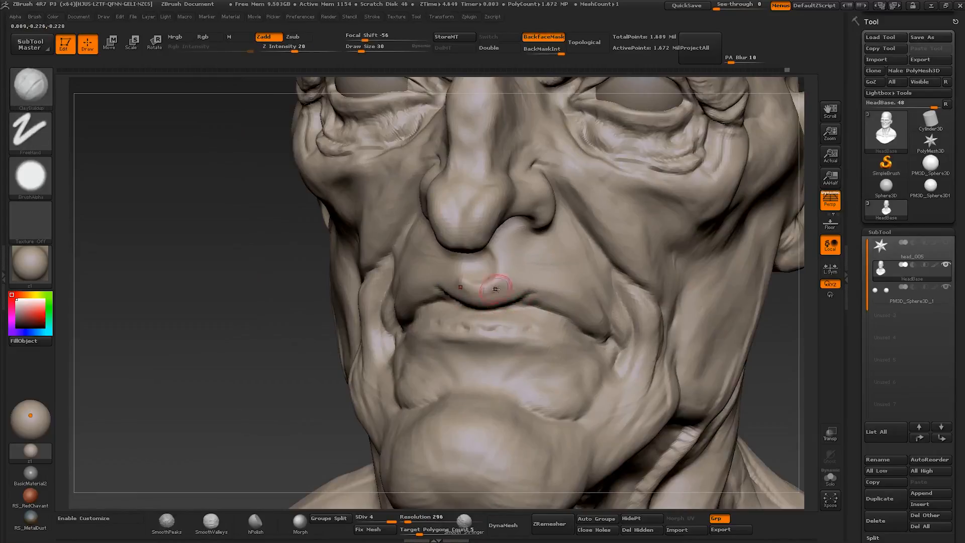
- Sculpt the upper lip and the area below the nostril with Clay Buildup at about size 45
right_click_drag(578, 318, 523, 306)
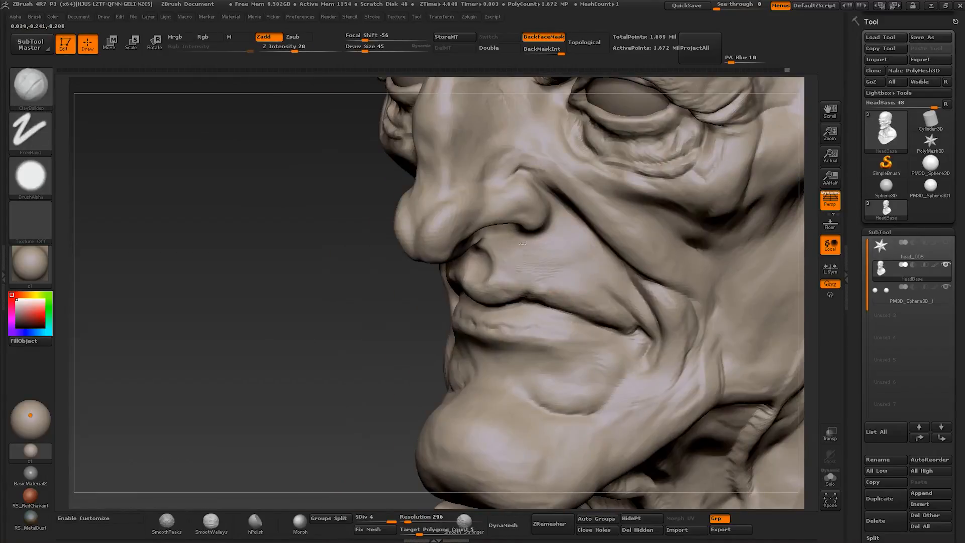
mouse_move(524, 274)
right_mouse_down()
mouse_move(531, 235)
mouse_move(468, 201)
mouse_move(540, 233)
mouse_move(517, 226)
mouse_move(527, 256)
right_mouse_up()
key("]")
key("[")
mouse_move(507, 212)
right_mouse_down()
mouse_move(479, 212)
mouse_move(520, 218)
mouse_move(521, 201)
mouse_move(493, 224)
mouse_move(512, 187)
mouse_move(481, 191)
mouse_move(507, 188)
mouse_move(488, 165)
mouse_move(551, 207)
mouse_move(581, 251)
mouse_move(631, 244)
mouse_move(621, 296)
mouse_move(632, 292)
right_mouse_up()
key("[")
key("]")
key("[")
key("[")
key("]")
key("]")
key("[")
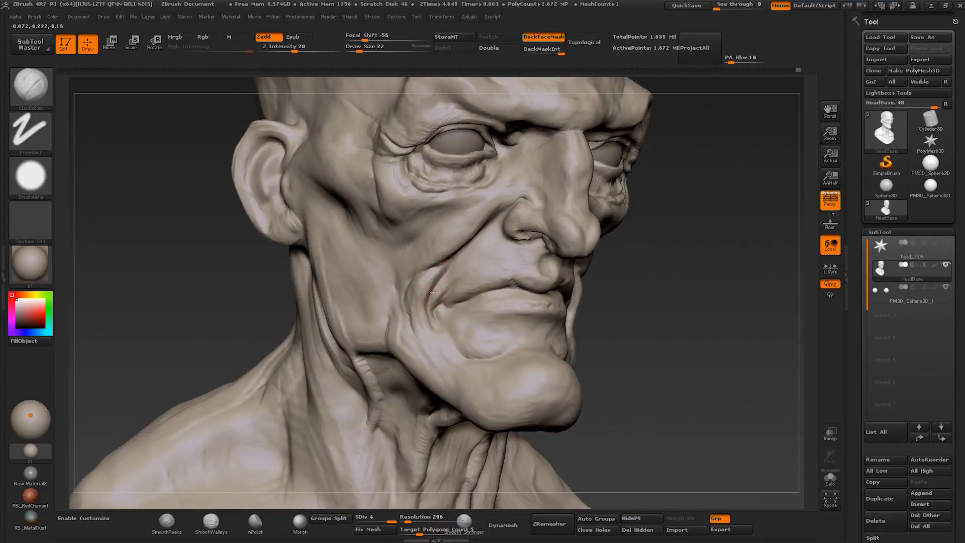
- Build up the wrinkles between the nasolabial fold and mouth corner with Clay Buildup at about size 20 to 30
mouse_move(433, 292)
right_mouse_down()
mouse_move(442, 224)
mouse_move(424, 258)
right_mouse_up()
key("]")
key("[")
key("[")
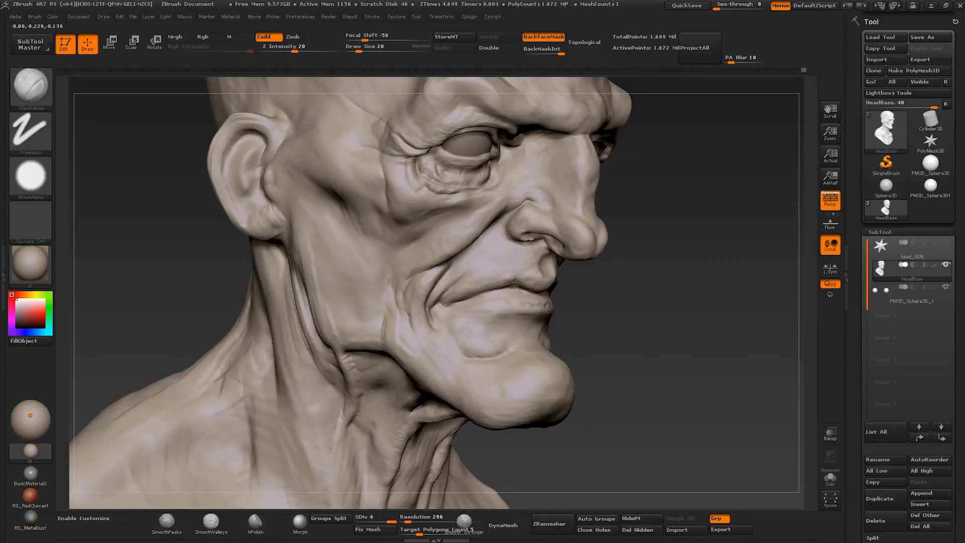
mouse_move(399, 305)
right_mouse_down()
mouse_move(363, 301)
mouse_move(437, 289)
right_mouse_up()
key("]")
left_click_drag(457, 237, 441, 255)
right_click_drag(436, 261, 449, 243)
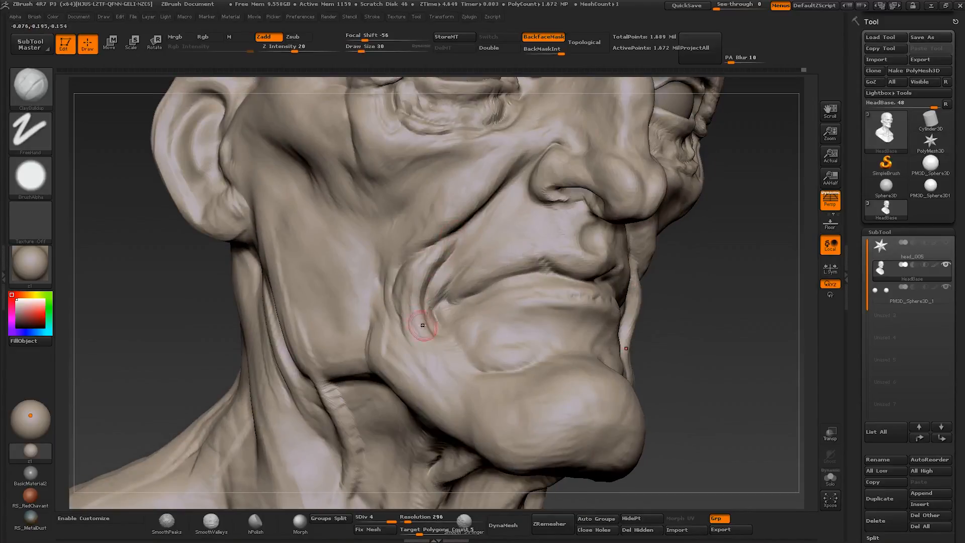
- Extend the skin folds from the mouth corner down toward the jaw with Clay Buildup at about size 30
left_click_drag(423, 325, 433, 377)
right_click_drag(482, 342, 465, 367)
key("]")
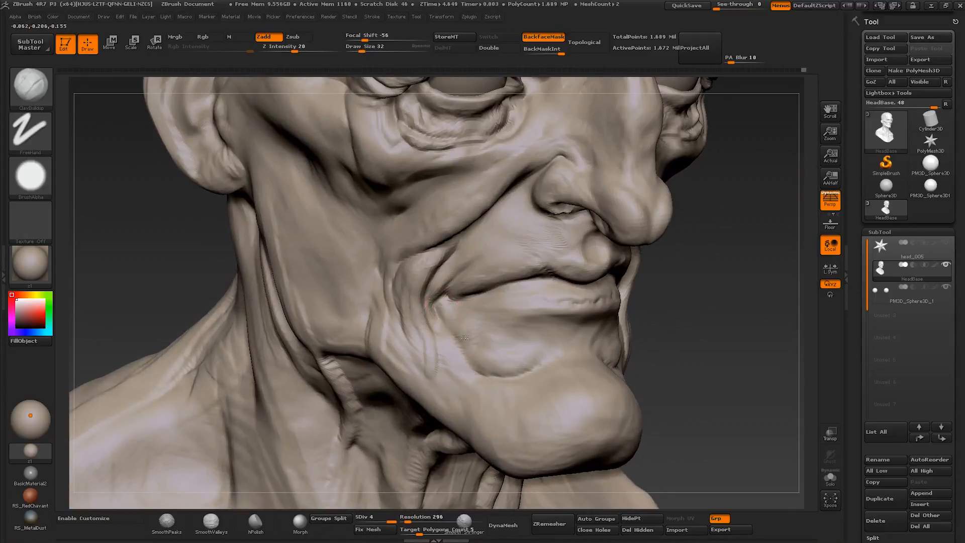
- Build up the jaw and cheek around the outer mouth folds with Clay Buildup at about size 40 to 60
key("]")
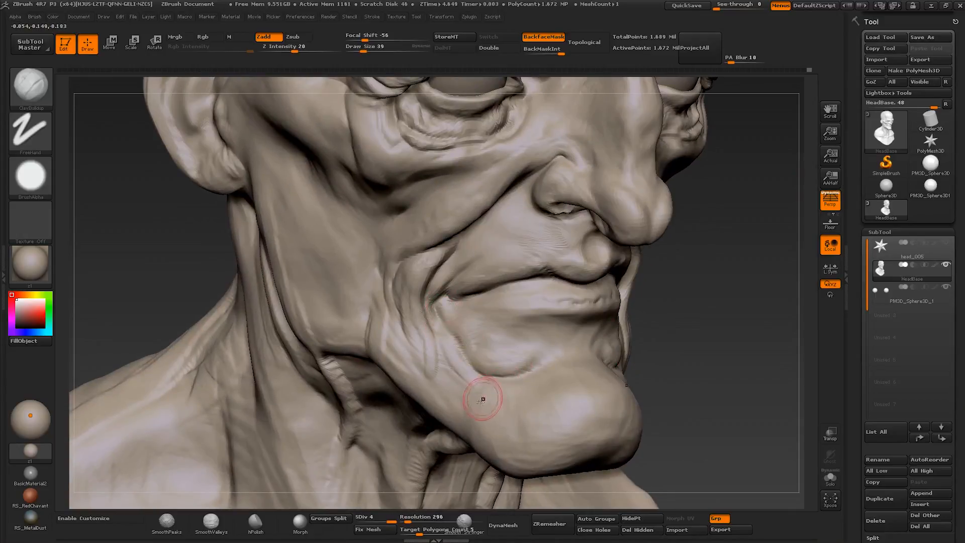
left_click_drag(482, 397, 450, 354)
right_click_drag(444, 379, 366, 254)
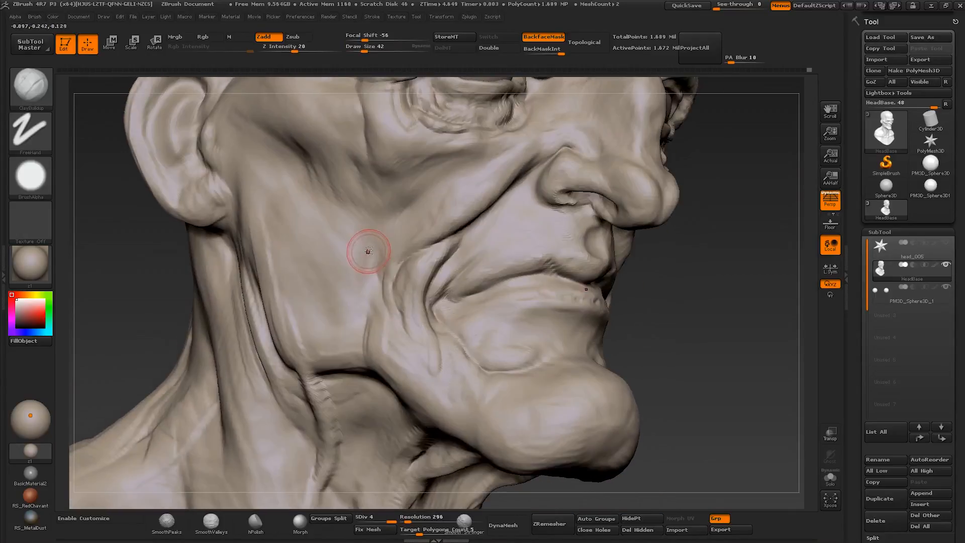
key("[")
key("[")
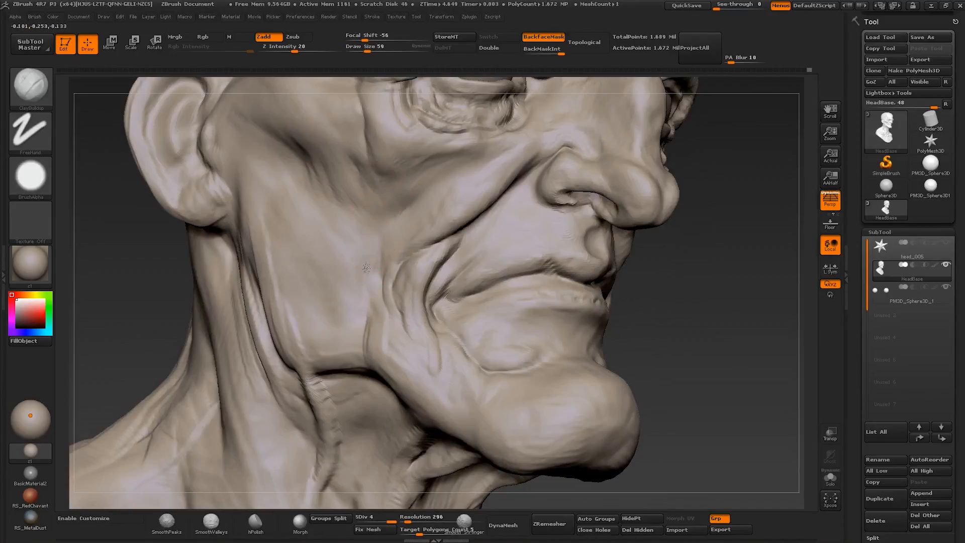
key("[")
left_click_drag(367, 267, 394, 319)
key("[")
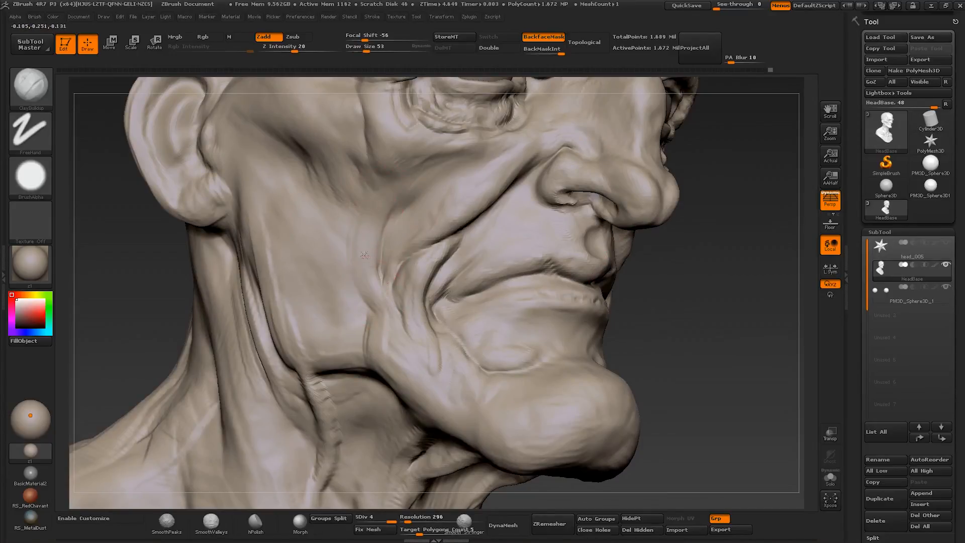
mouse_move(376, 287)
right_mouse_down()
mouse_move(392, 284)
mouse_move(401, 302)
right_mouse_up()
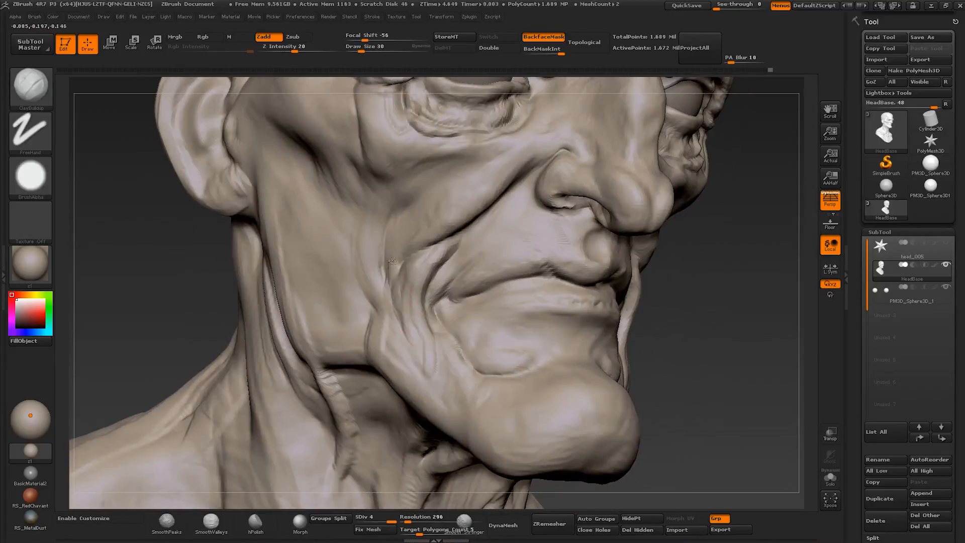
- Add narrow vertical skin folds on the cheek behind the nasolabial fold with Clay Buildup at about size 20 to 30
key("s")
left_click_drag(395, 282, 398, 281)
right_click_drag(397, 283, 399, 295)
key("s")
left_click_drag(397, 302, 396, 302)
mouse_move(390, 246)
left_mouse_down()
mouse_move(400, 332)
mouse_move(395, 223)
mouse_move(387, 289)
left_mouse_up()
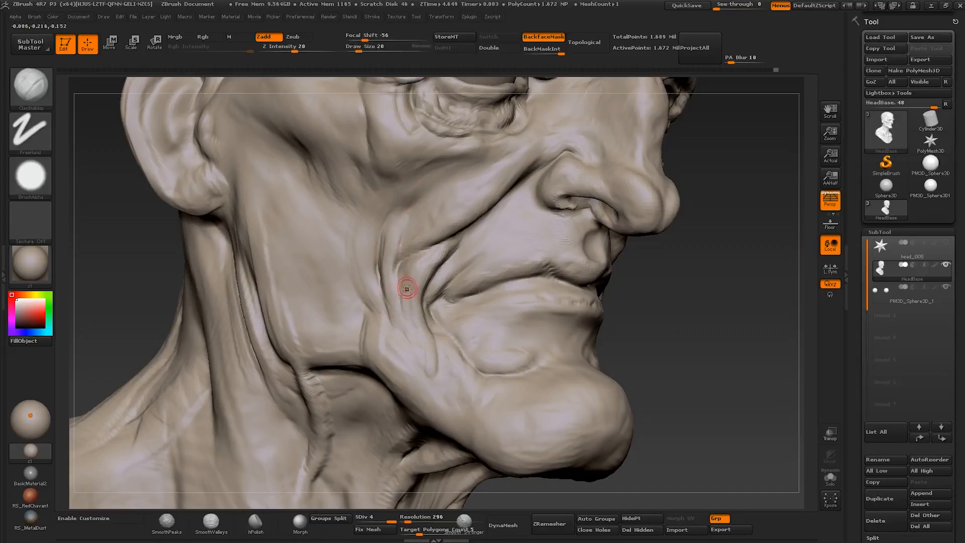
- Cut creases between the cheek folds down toward the jaw with Dam Standard, at about size 45 and larger
key("b")
key("c")
key("t")
key("b")
key("d")
key("s")
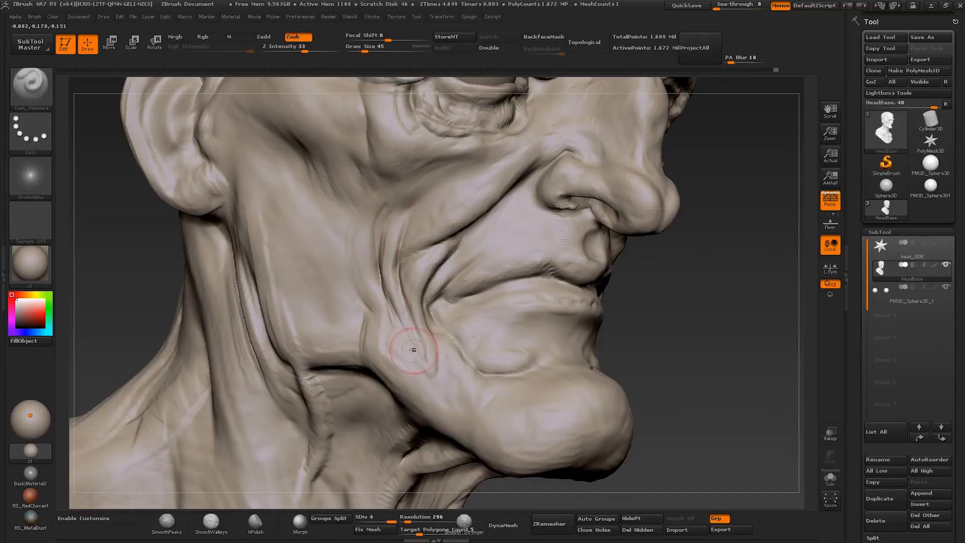
left_click_drag(404, 319, 421, 345)
key("s")
left_click_drag(377, 319, 384, 319)
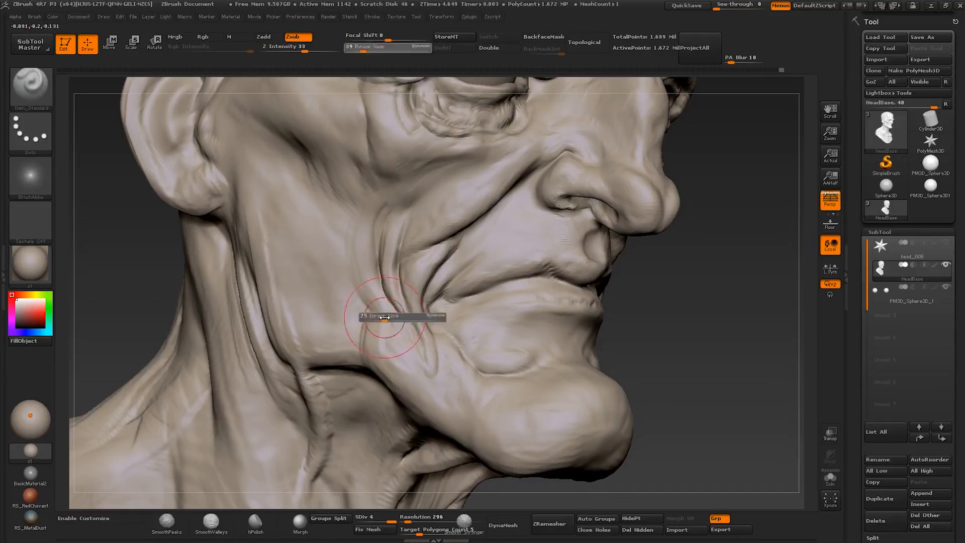
right_click_drag(386, 316, 402, 316)
mouse_move(346, 274)
left_mouse_down()
mouse_move(374, 302)
mouse_move(401, 356)
left_mouse_up()
- Fill out the upper part of the cheek fold beside the nasolabial fold with Clay Buildup at about size 37
key("b")
key("c")
key("b")
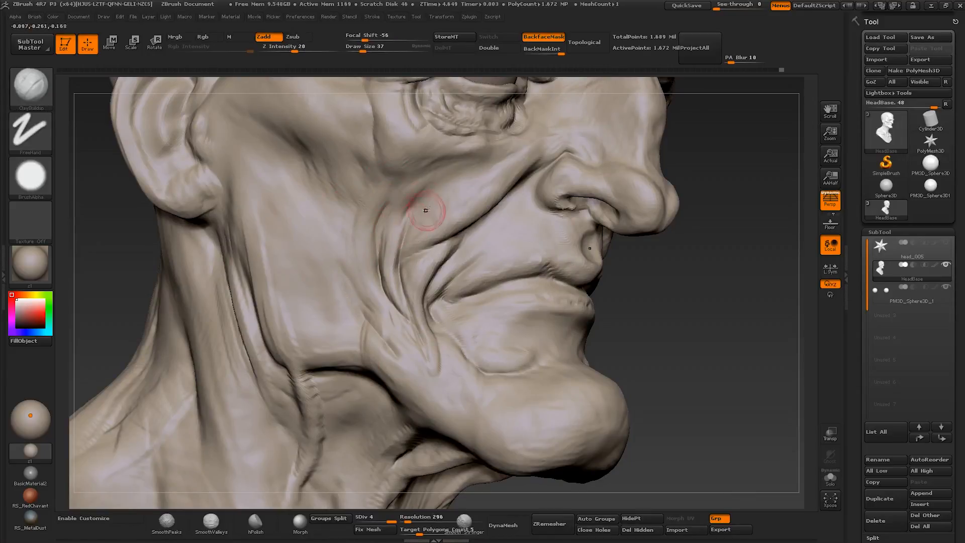
key("s")
left_click_drag(417, 196, 421, 198)
key("s")
mouse_move(423, 199)
right_mouse_down("ctrl")
mouse_move(489, 221)
mouse_move(427, 234)
mouse_move(451, 252)
right_mouse_up("ctrl")
- Reshape the folds between the cheek and the mouth corner with the Move brush
key("b")
key("m")
key("v")
left_click_drag(424, 231, 425, 227)
mouse_move(425, 228)
right_mouse_down()
mouse_move(460, 236)
mouse_move(469, 267)
mouse_move(461, 304)
right_mouse_up()
- Sharpen the creases around the mouth corner with Dam Standard at about size 20 to 35
key("b")
key("d")
key("s")
right_click_drag(444, 271, 460, 209)
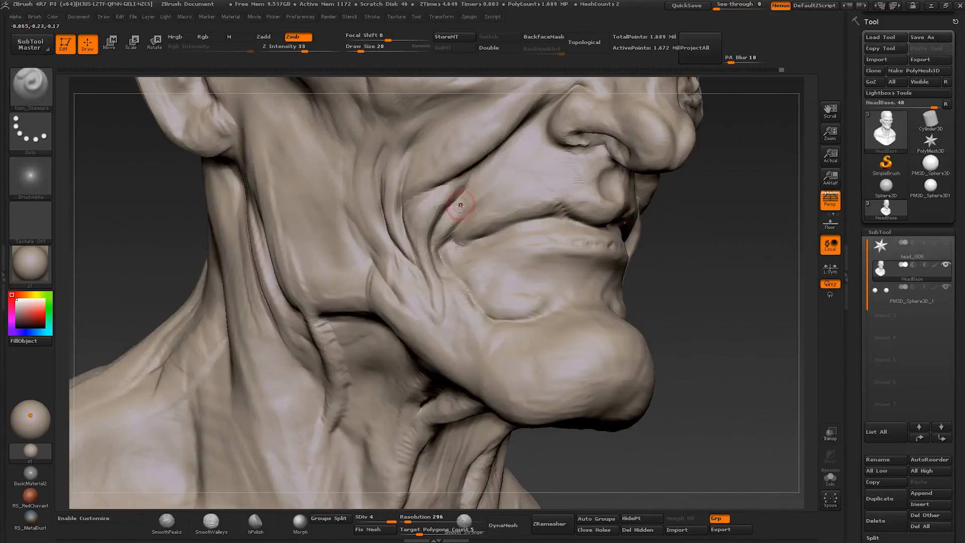
left_click_drag(463, 201, 454, 209)
right_click_drag(454, 210, 467, 215)
key("s")
left_click_drag(459, 192, 464, 192)
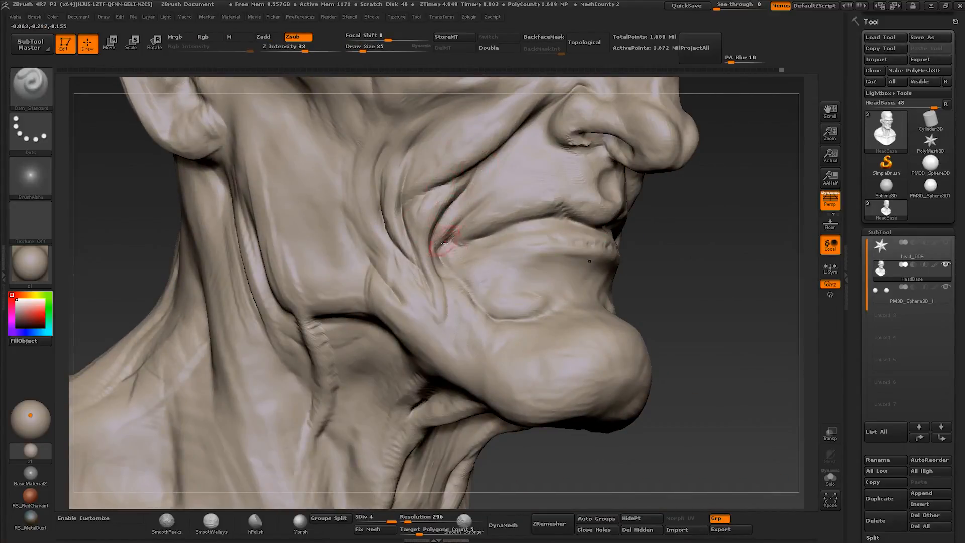
mouse_move(456, 272)
right_mouse_down("ctrl")
mouse_move(459, 299)
mouse_move(511, 323)
mouse_move(459, 274)
mouse_move(485, 283)
mouse_move(469, 285)
right_mouse_up("ctrl")
- Adjust the form of the mouth corner and lower cheek with the Move brush, varying its size
key("b")
key("m")
key("v")
key("s")
left_click_drag(469, 284, 475, 282)
key("s")
mouse_move(475, 281)
right_mouse_down()
mouse_move(439, 279)
mouse_move(409, 247)
mouse_move(495, 345)
right_mouse_up()
key("s")
left_click_drag(496, 346, 501, 345)
mouse_move(501, 346)
right_mouse_down()
mouse_move(450, 261)
mouse_move(469, 278)
mouse_move(469, 327)
mouse_move(476, 319)
mouse_move(493, 333)
mouse_move(470, 323)
mouse_move(465, 299)
right_mouse_up()
- Sculpt the nose bridge and neighbouring face forms with Clay Buildup at about size 37
key("b")
key("c")
- Cut diagonal and vertical frown creases into the lower forehead and between the brows with Dam Standard at about size 32
key("b")
key("s")
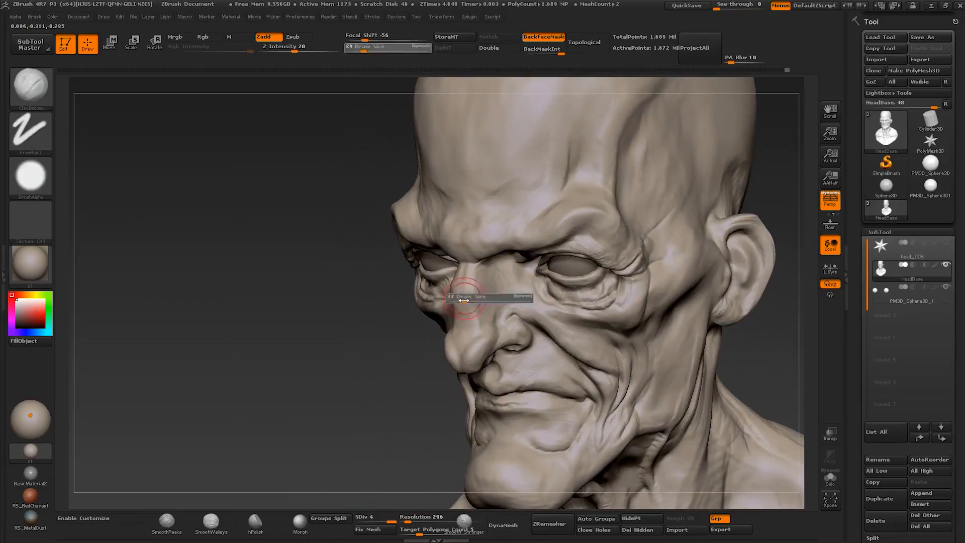
left_click_drag(465, 297, 459, 297)
right_click_drag(459, 302, 445, 281)
mouse_move(445, 282)
right_mouse_down("ctrl")
mouse_move(448, 312)
mouse_move(477, 284)
mouse_move(495, 236)
mouse_move(533, 393)
right_mouse_up("ctrl")
key("b")
key("d")
key("s")
key("s")
left_click_drag(534, 394, 531, 394)
mouse_move(531, 394)
right_mouse_down()
mouse_move(492, 233)
mouse_move(523, 261)
mouse_move(508, 265)
right_mouse_up()
right_click_drag(508, 264, 502, 307, "ctrl")
left_click_drag(495, 306, 504, 284)
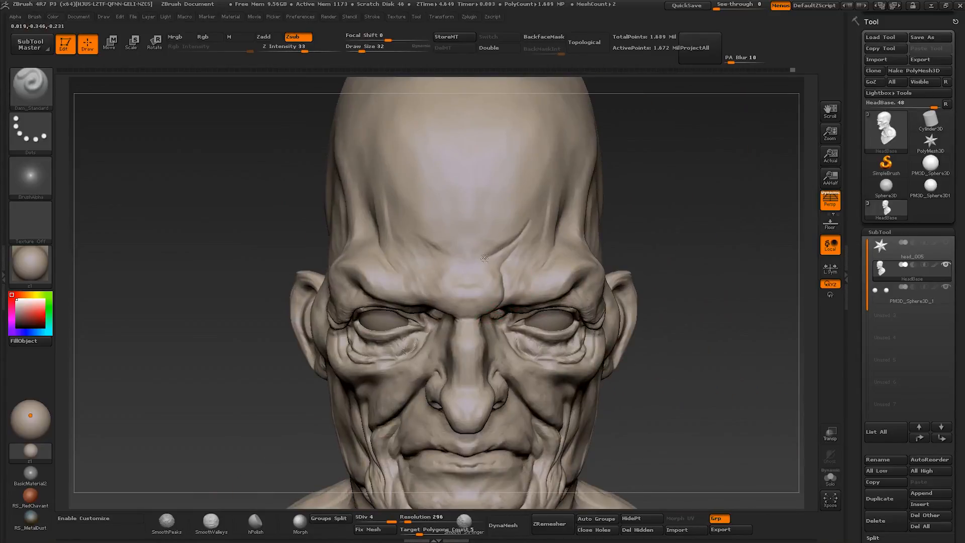
mouse_move(446, 301)
right_mouse_down()
mouse_move(467, 279)
mouse_move(455, 296)
right_mouse_up()
mouse_move(447, 319)
left_mouse_down("shift")
mouse_move(448, 327)
mouse_move(419, 299)
left_mouse_up("shift")
mouse_move(436, 264)
right_mouse_down()
mouse_move(433, 251)
mouse_move(389, 281)
right_mouse_up()
- Cut a wavy crease down the side of the nose bridge with Dam Standard at about size 32, undoing the first stroke
right_click_drag(538, 302, 488, 350)
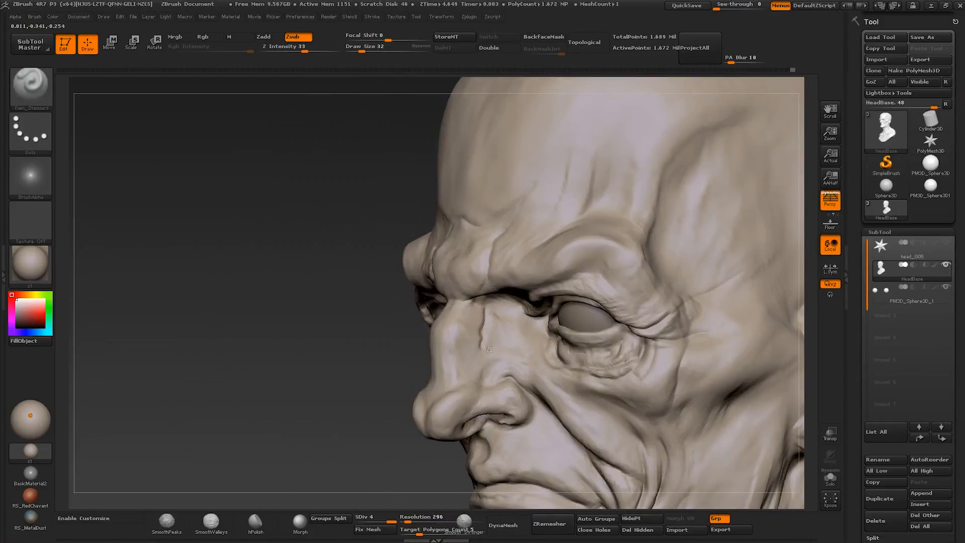
key("ctrl+z")
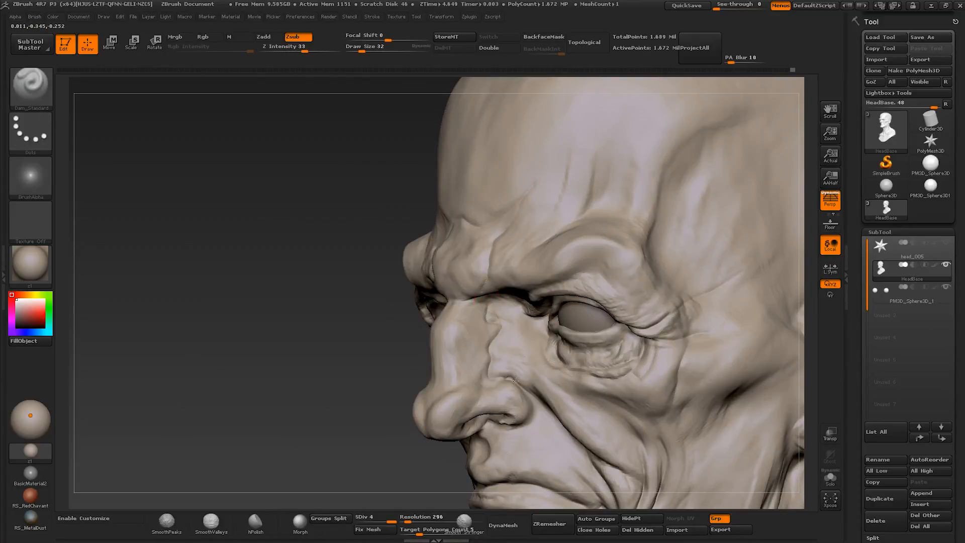
mouse_move(514, 380)
right_mouse_down()
mouse_move(524, 417)
mouse_move(418, 465)
right_mouse_up()
right_click_drag(372, 443, 379, 428)
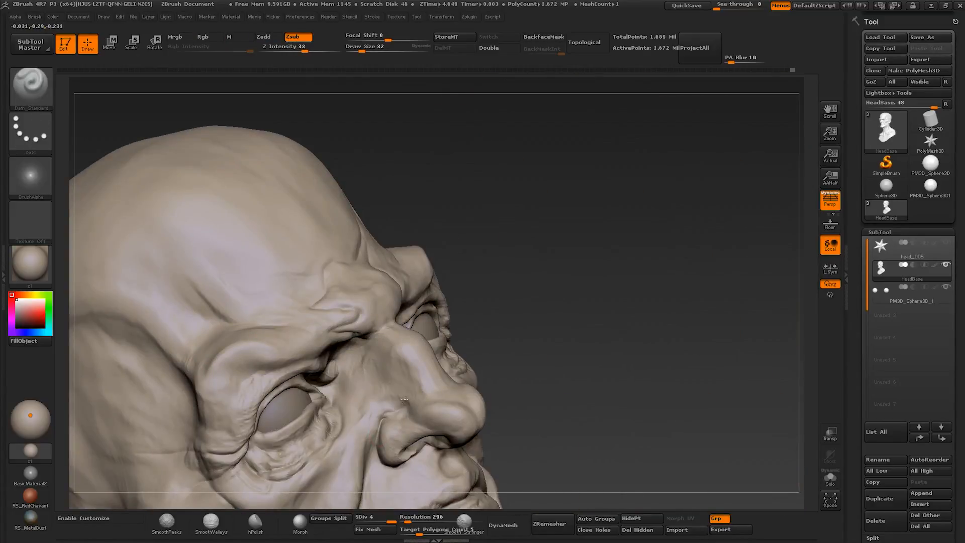
right_click_drag(356, 367, 379, 425)
left_click_drag(380, 424, 380, 435)
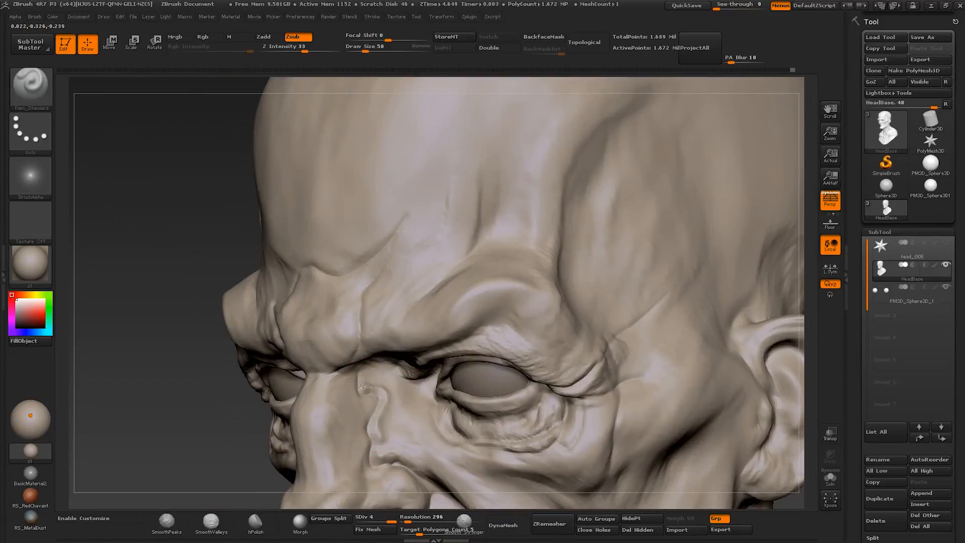
- Deepen the frown creases above the brow and nose root with Dam Standard at about size 45 to 50
mouse_move(375, 391)
right_mouse_down()
mouse_move(361, 355)
mouse_move(373, 274)
right_mouse_up()
mouse_move(372, 269)
left_mouse_down()
mouse_move(389, 195)
mouse_move(349, 244)
mouse_move(302, 266)
left_mouse_up()
right_click_drag(288, 278, 420, 286)
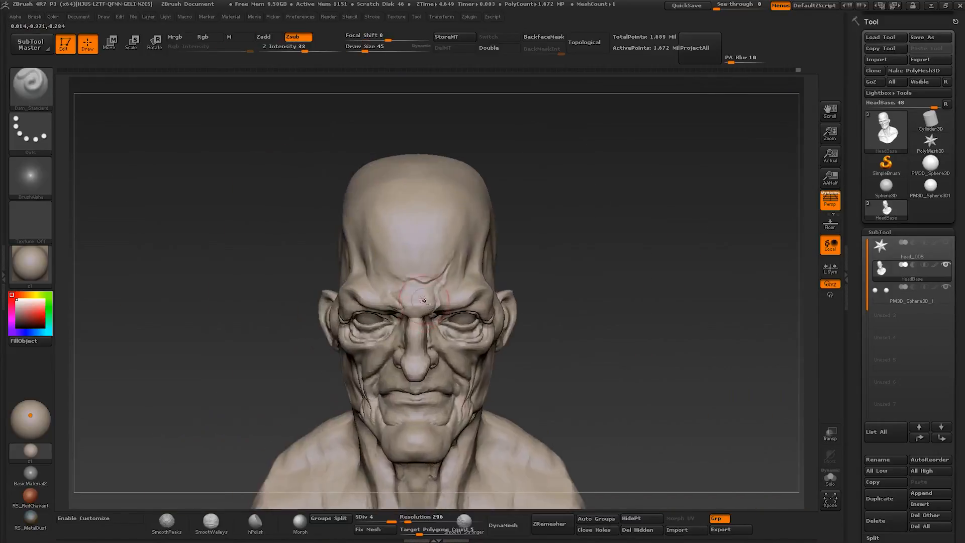
mouse_move(427, 327)
right_mouse_down("ctrl")
mouse_move(429, 307)
mouse_move(447, 293)
mouse_move(395, 285)
right_mouse_up("ctrl")
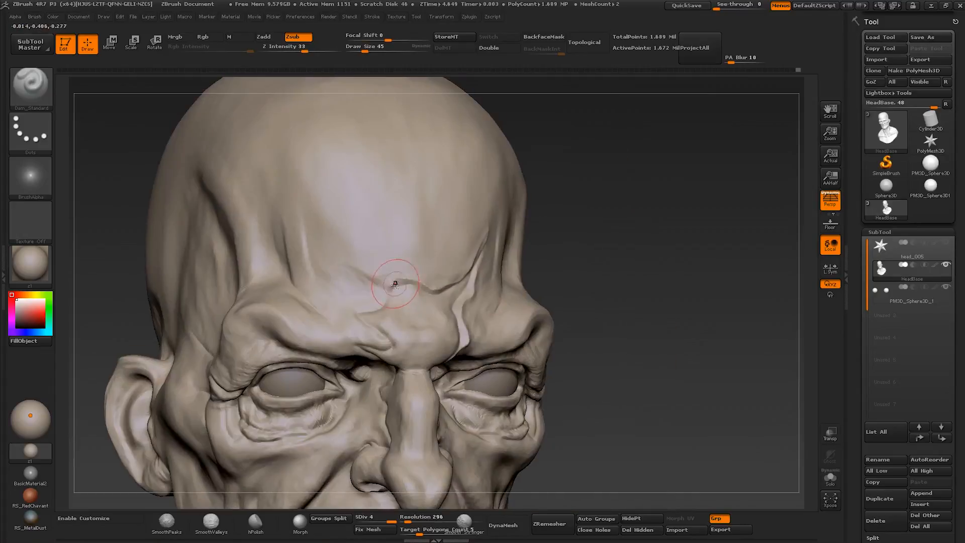
right_click_drag(348, 355, 387, 395)
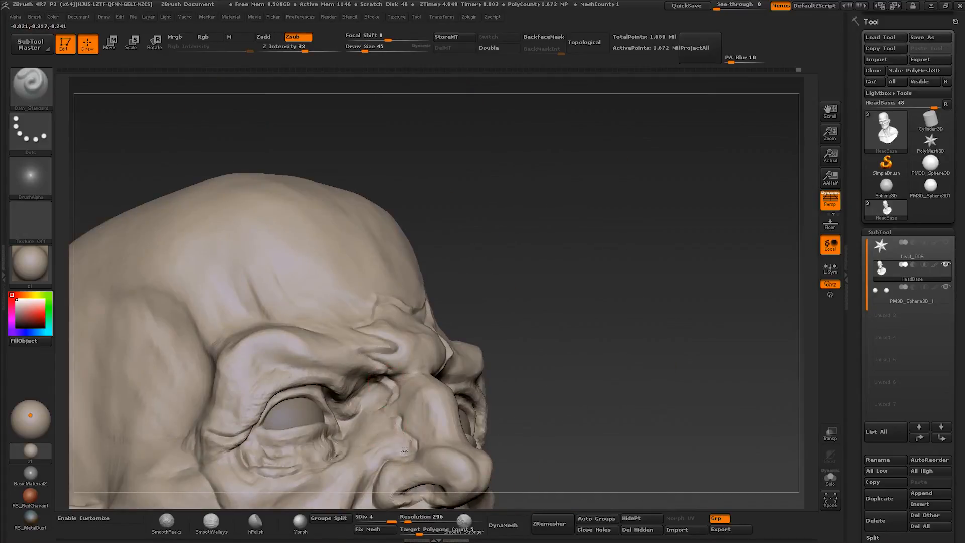
- Extend the crease beside the nose toward the nostril with Dam Standard, and adjust its shape with Move
right_click_drag(405, 450, 347, 432)
mouse_move(347, 432)
right_mouse_down("ctrl")
mouse_move(347, 392)
mouse_move(402, 427)
right_mouse_up("ctrl")
left_click_drag(442, 427, 467, 437, "shift")
key("b")
key("m")
key("v")
right_click_drag(402, 352, 372, 411, "ctrl")
- Add volume along the side of the nose and inner brow with Clay Buildup
key("b")
key("c")
- Reshape the nose bridge and inner brows with the Move brush, starting at about size 37 and varying its size
key("b")
mouse_move(318, 451)
right_mouse_down()
mouse_move(354, 386)
mouse_move(358, 216)
mouse_move(366, 267)
right_mouse_up()
- Build up the area between the brows with Clay Buildup, and correct its shape with Move
key("b")
key("m")
key("v")
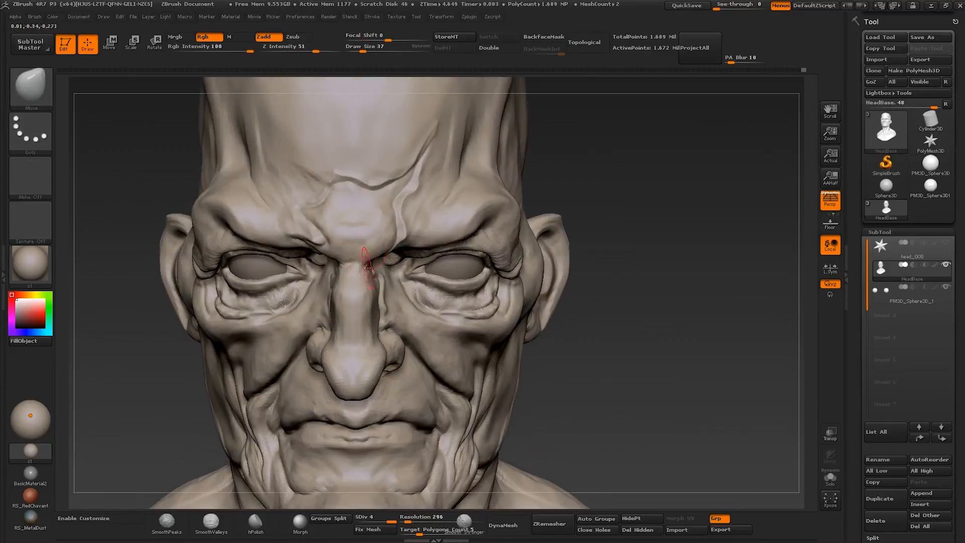
left_click_drag(366, 267, 372, 260)
right_click_drag(372, 261, 336, 268)
mouse_move(337, 268)
right_mouse_down("ctrl")
mouse_move(336, 246)
mouse_move(348, 248)
mouse_move(361, 296)
right_mouse_up("ctrl")
key("s")
left_click_drag(361, 295, 359, 300)
key("s")
left_click_drag(372, 296, 380, 294)
mouse_move(373, 335)
right_mouse_down()
mouse_move(355, 307)
mouse_move(363, 290)
mouse_move(359, 306)
right_mouse_up()
key("s")
left_click_drag(360, 305, 355, 305)
mouse_move(358, 296)
right_mouse_down()
mouse_move(336, 282)
mouse_move(342, 251)
right_mouse_up()
mouse_move(342, 251)
right_mouse_down()
mouse_move(397, 286)
mouse_move(399, 313)
mouse_move(379, 300)
mouse_move(390, 281)
right_mouse_up()
key("b")
key("c")
- Raise thin skin folds along the frown creases above the brow with Clay Buildup at about size 26
key("b")
mouse_move(389, 282)
right_mouse_down()
mouse_move(421, 303)
mouse_move(355, 271)
mouse_move(341, 239)
mouse_move(352, 269)
right_mouse_up()
key("b")
key("m")
key("v")
key("s")
left_click_drag(354, 271, 359, 271)
right_click_drag(327, 259, 382, 234)
key("b")
key("c")
key("b")
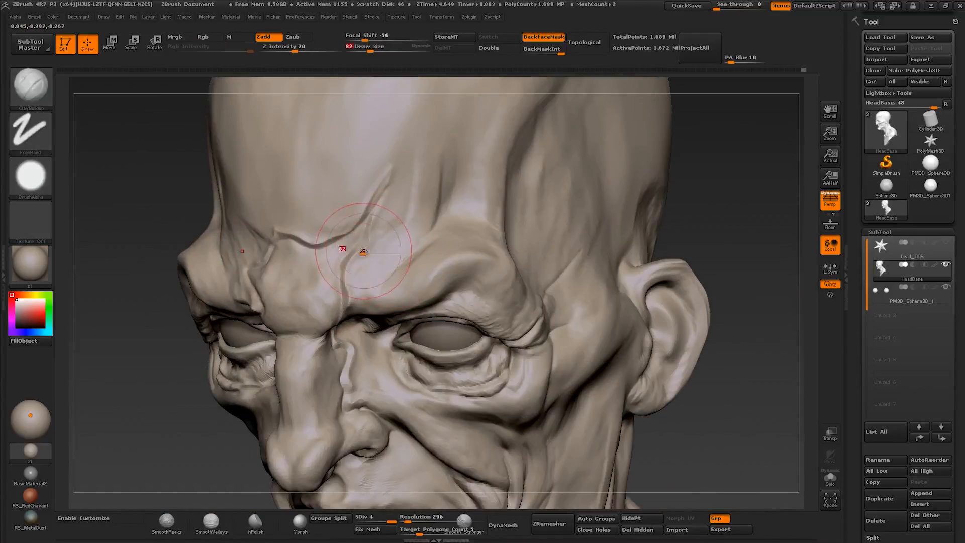
left_click_drag(363, 251, 354, 256)
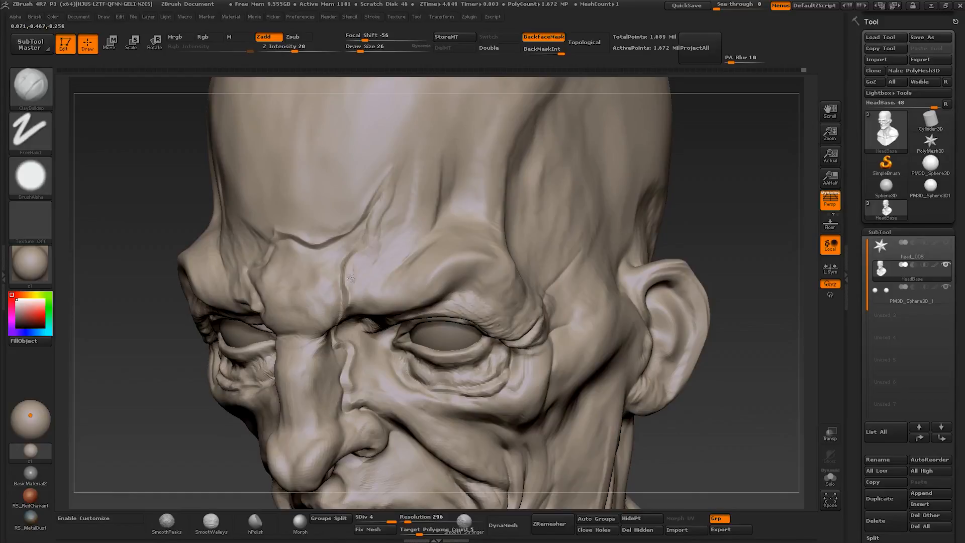
left_click_drag(351, 278, 347, 306)
mouse_move(307, 241)
right_mouse_down()
mouse_move(344, 219)
mouse_move(251, 252)
right_mouse_up()
right_click_drag(244, 296, 226, 298)
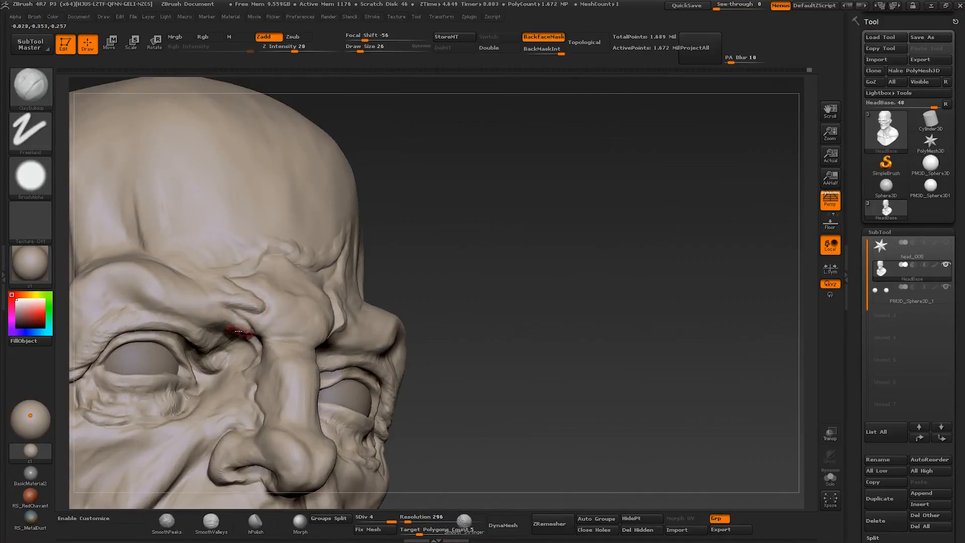
- Sculpt small folds at the inner eye corner and along the side of the nose with Clay Buildup at about size 26
right_click_drag(238, 330, 230, 369)
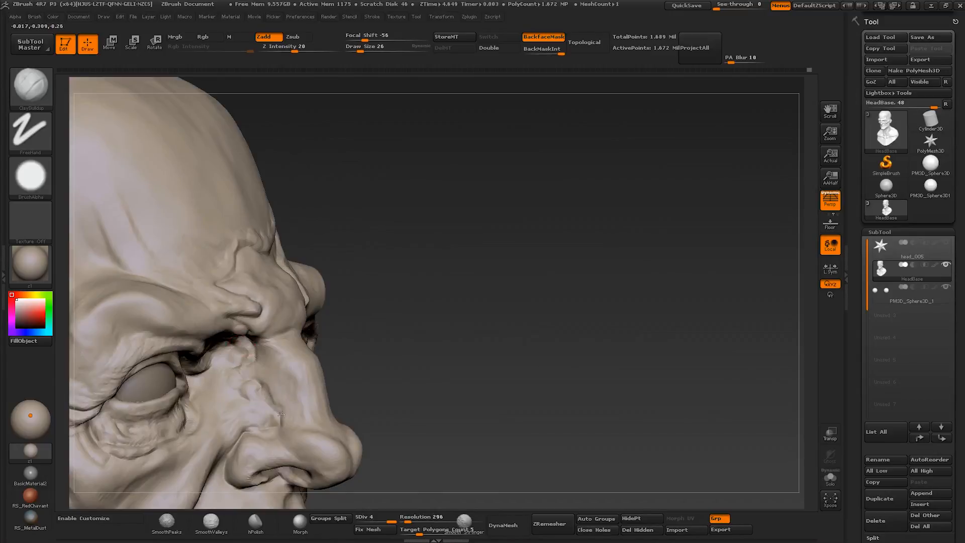
right_click_drag(281, 414, 277, 420)
left_click_drag(263, 424, 269, 413)
right_click_drag(269, 413, 284, 404)
mouse_move(284, 405)
right_mouse_down("ctrl")
mouse_move(326, 355)
mouse_move(317, 385)
right_mouse_up("ctrl")
left_click_drag(312, 377, 305, 346, "shift")
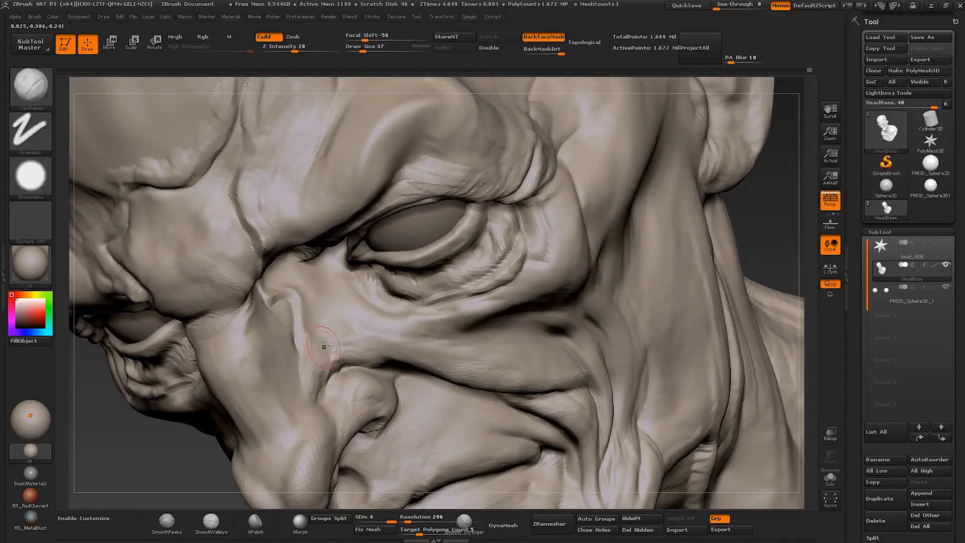
- Build up the skin between the nose crease and the nostril wing with Clay Buildup at about size 37
right_click_drag(324, 346, 319, 357)
mouse_move(319, 358)
right_mouse_down("ctrl")
mouse_move(314, 324)
mouse_move(334, 296)
mouse_move(372, 354)
right_mouse_up("ctrl")
key("[")
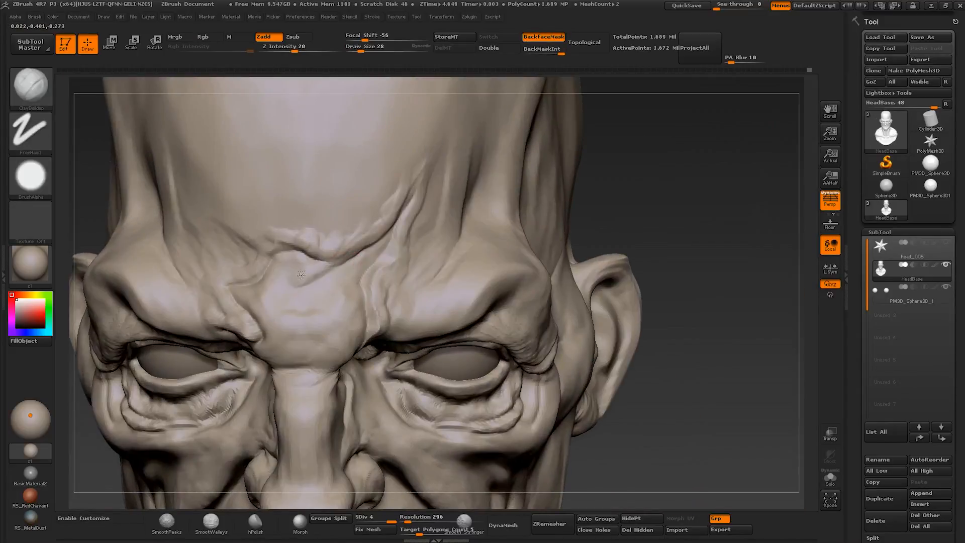
- Build up the frown area beneath the forehead crease with a larger Clay Buildup brush
key("]")
key("]")
key("]")
left_click_drag(264, 289, 281, 246)
right_click_drag(297, 246, 330, 233)
left_click_drag(329, 236, 235, 300)
key("]")
key("]")
- Layer diagonal strokes across the skin between the brows to strengthen the frown wrinkles with Clay Buildup
right_click_drag(246, 291, 302, 264)
left_click_drag(299, 261, 235, 294)
mouse_move(246, 297)
right_mouse_down("ctrl")
mouse_move(321, 259)
mouse_move(293, 261)
mouse_move(314, 258)
right_mouse_up("ctrl")
mouse_move(314, 259)
right_mouse_down("ctrl")
mouse_move(312, 226)
mouse_move(314, 282)
right_mouse_up("ctrl")
mouse_move(314, 282)
right_mouse_down()
mouse_move(324, 288)
mouse_move(301, 251)
right_mouse_up()
- Refine the frown folds with a smaller Clay Buildup brush, and adjust the nose bridge with Move at about size 86
key("[")
key("[")
key("[")
right_click_drag(302, 251, 341, 282, "shift")
mouse_move(372, 314)
right_mouse_down("alt")
mouse_move(386, 277)
mouse_move(347, 324)
mouse_move(367, 321)
right_mouse_up("alt")
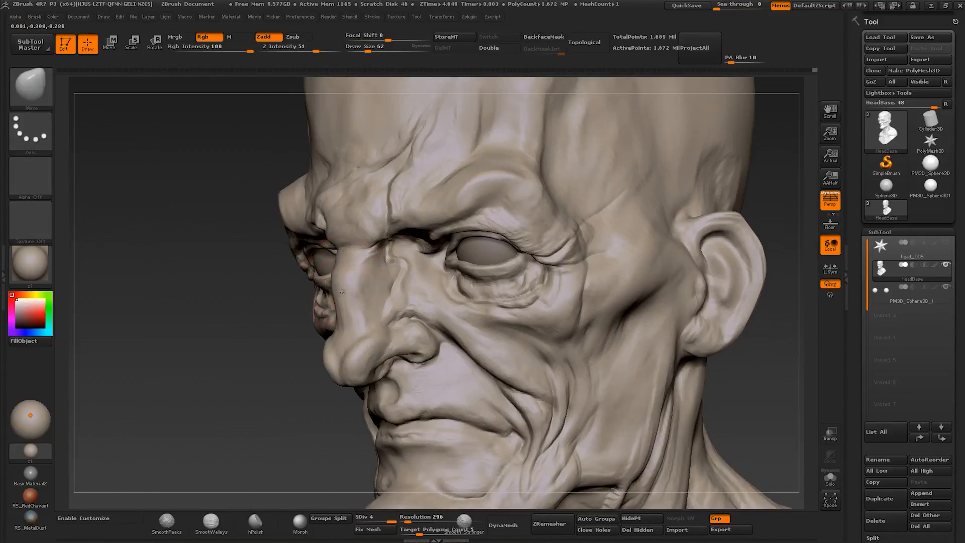
mouse_move(341, 291)
right_mouse_down("ctrl")
mouse_move(342, 312)
mouse_move(357, 307)
right_mouse_up("ctrl")
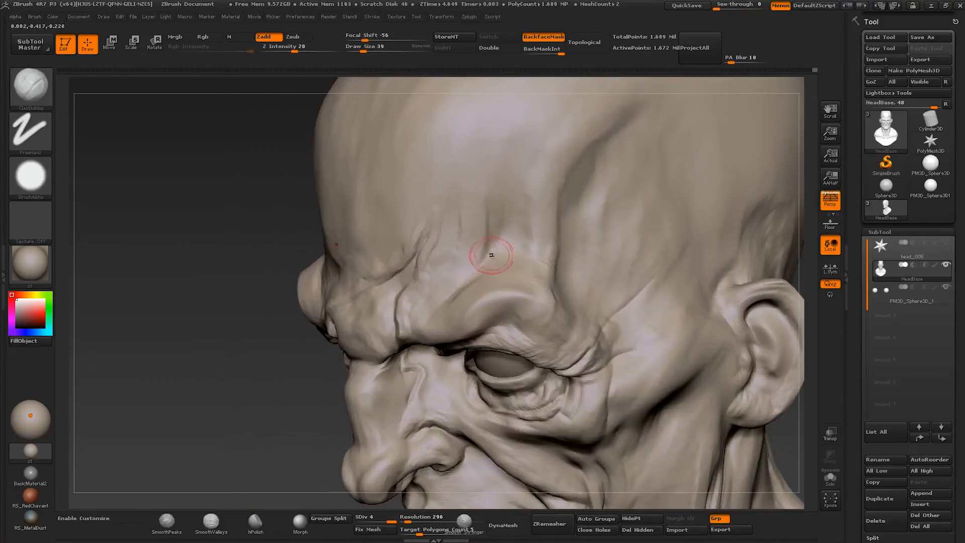
- Build up the outer brow ridge and temple transition with Clay Buildup at about size 58 to 86
key("bracketright")
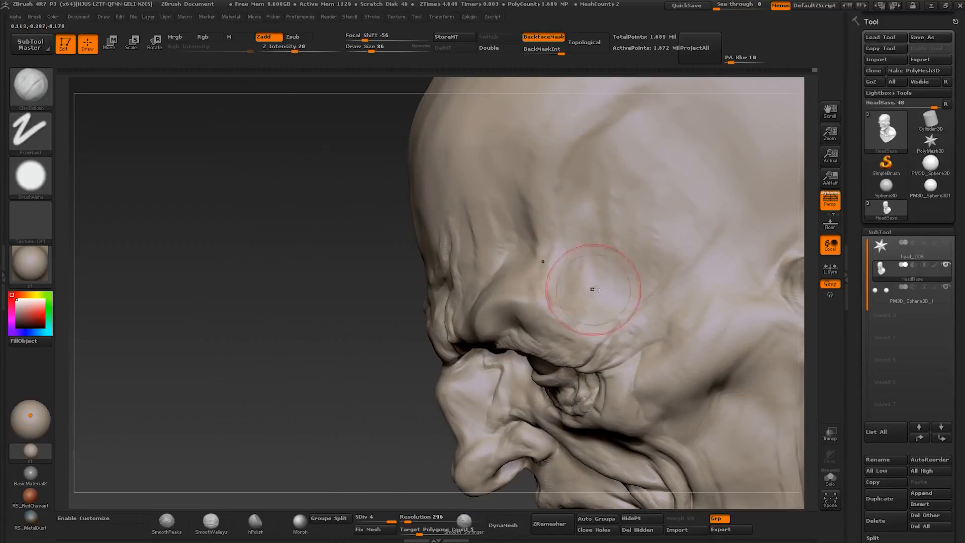
right_click_drag(592, 284, 606, 311)
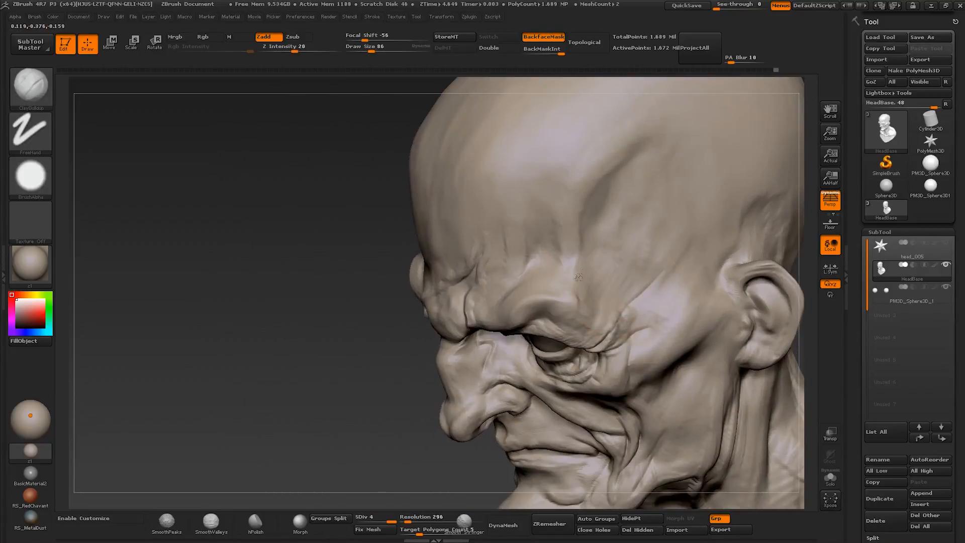
key("s")
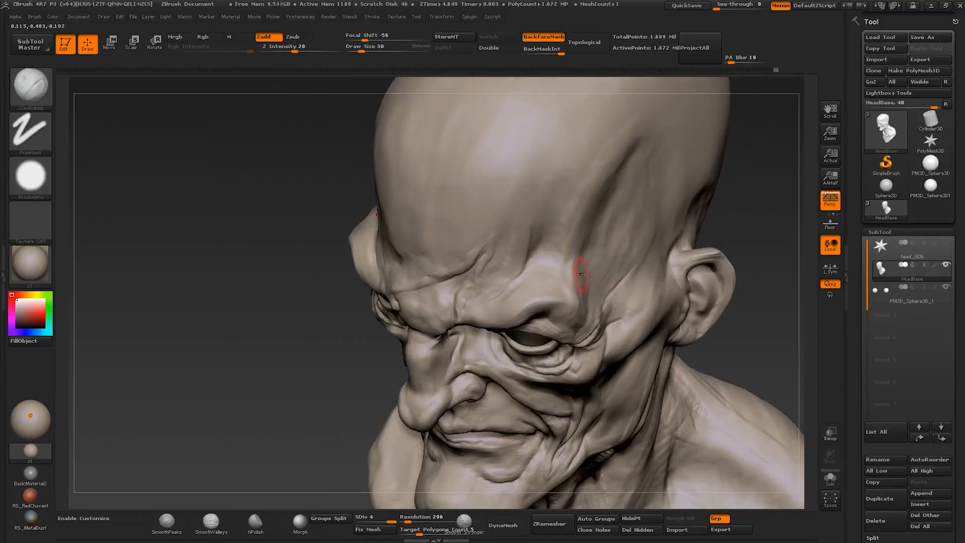
- Sculpt a thin wrinkle fold above the brow ridge with Clay Buildup at about size 24 to 26
key("s")
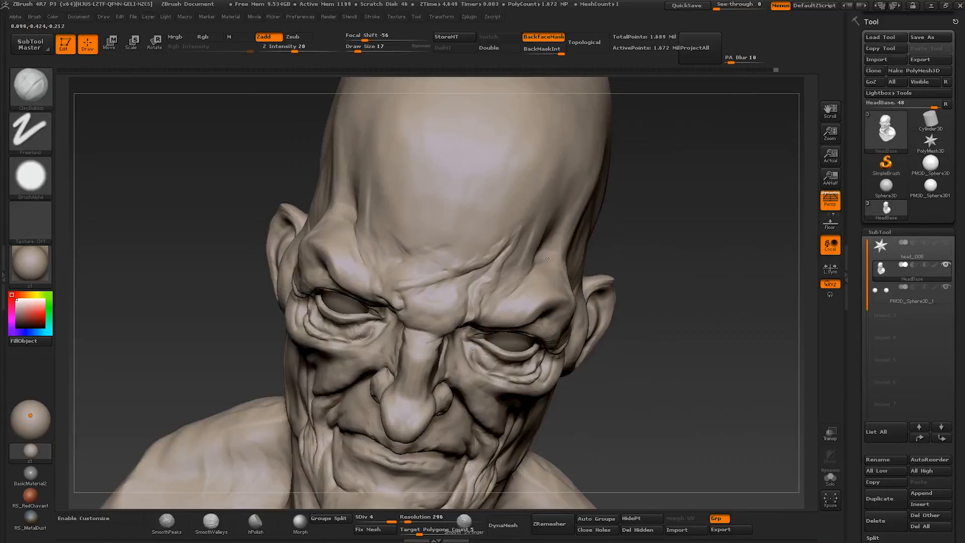
key("s")
left_click_drag(542, 258, 543, 259)
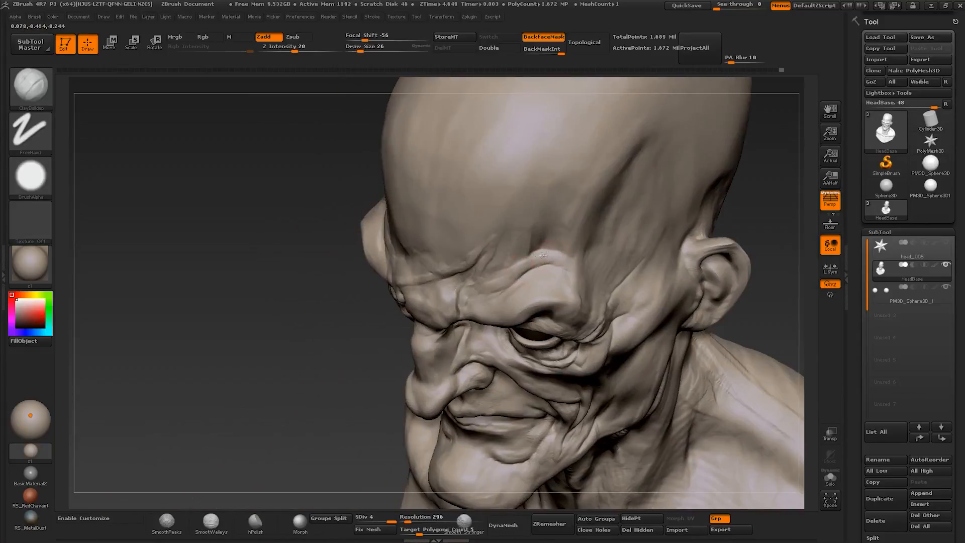
key("s")
left_click_drag(520, 256, 533, 257)
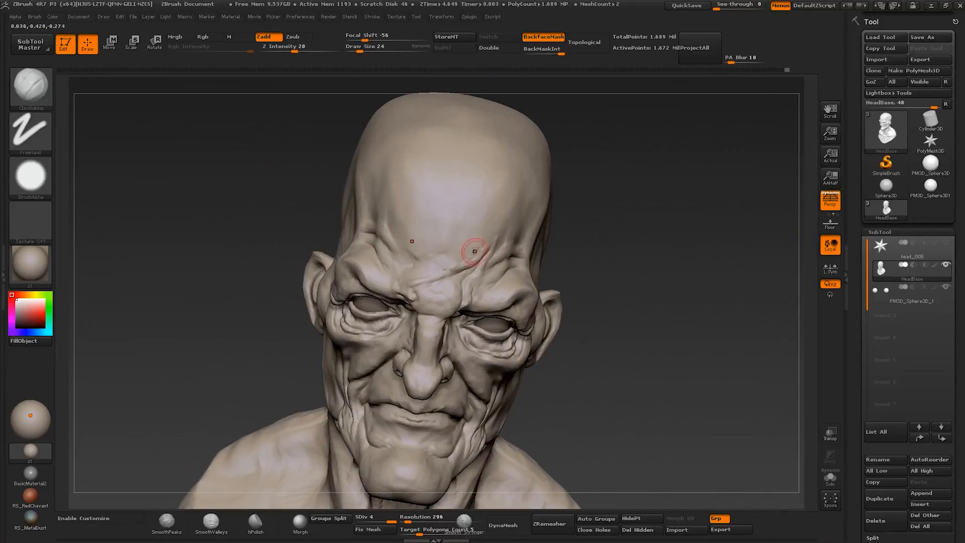
- Carve and deepen the forehead creases above the brows with Dam Standard at about size 39 to 65
left_click_drag(464, 248, 426, 256, "shift")
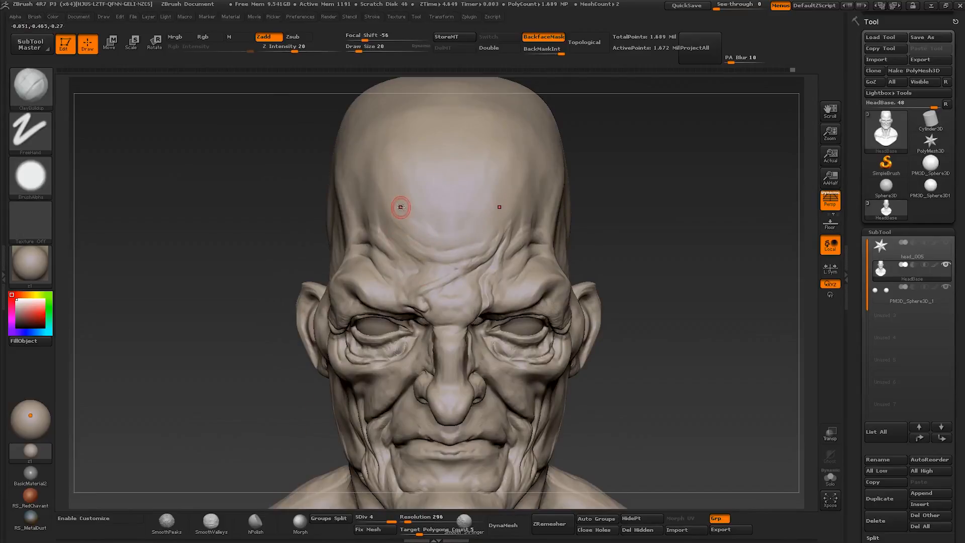
key("b")
key("m")
key("v")
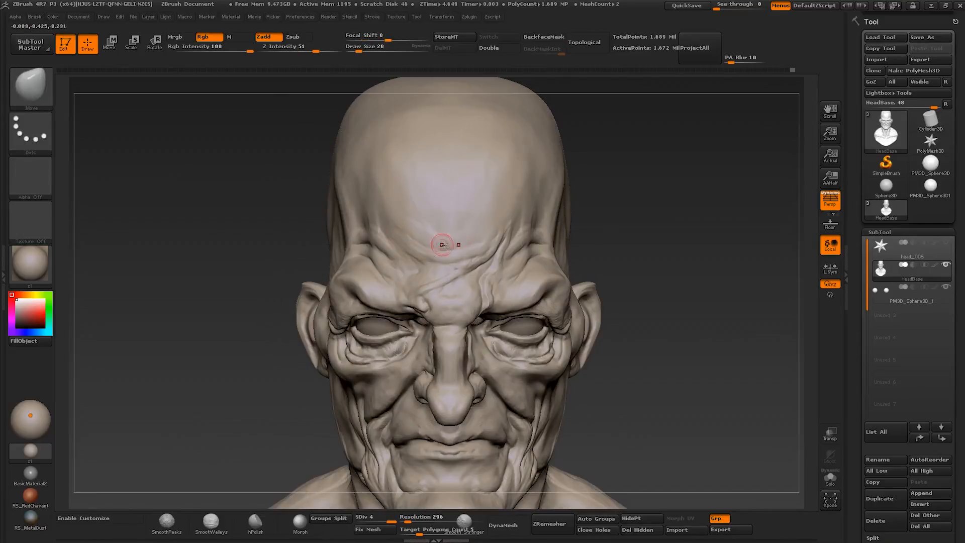
key("b")
key("d")
key("s")
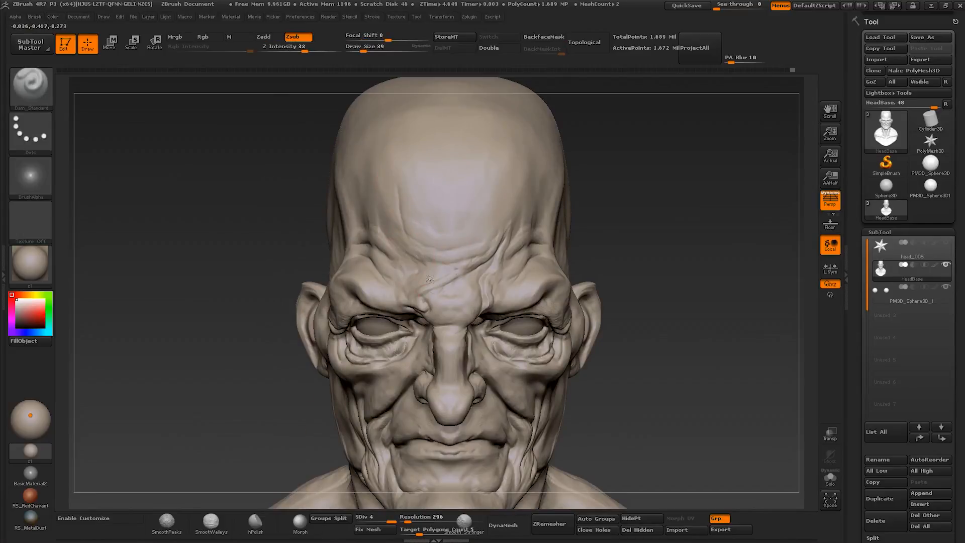
right_click_drag(506, 206, 529, 244)
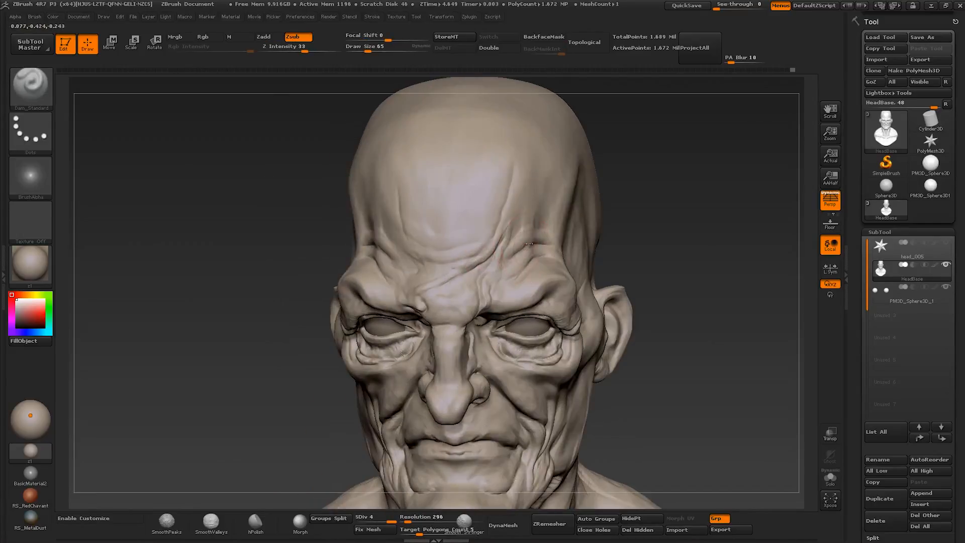
right_click_drag(551, 183, 368, 236)
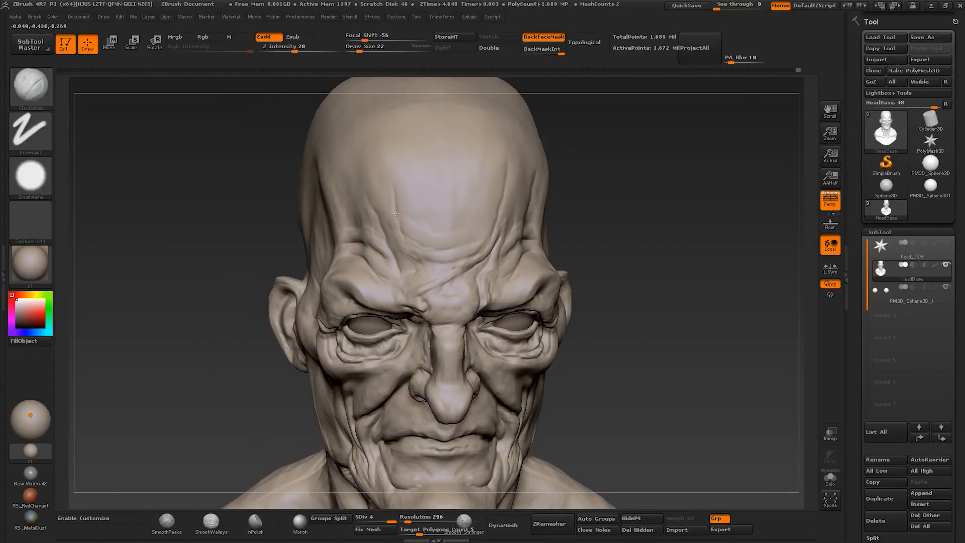
- Build up the folds between the forehead and the brows with Clay Buildup at about size 22 to 39
left_click_drag(388, 212, 383, 184)
mouse_move(383, 184)
right_mouse_down()
mouse_move(468, 282)
mouse_move(558, 301)
mouse_move(428, 286)
mouse_move(523, 291)
right_mouse_up()
mouse_move(522, 291)
right_mouse_down("ctrl")
mouse_move(533, 352)
mouse_move(508, 327)
mouse_move(468, 322)
right_mouse_up("ctrl")
key("bracketright")
mouse_move(580, 329)
right_mouse_down()
mouse_move(435, 318)
mouse_move(419, 339)
right_mouse_up()
key("bracketright")
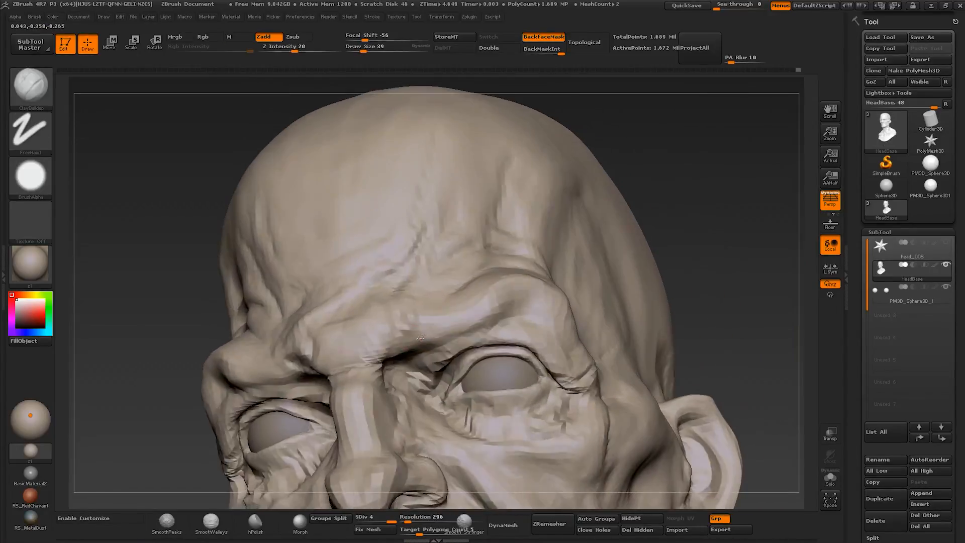
- Refine the brow ridge and the upper eyelid folds with Clay Buildup at about size 37
key("s")
left_click_drag(427, 333, 432, 332)
mouse_move(431, 333)
right_mouse_down()
mouse_move(413, 347)
mouse_move(414, 320)
mouse_move(439, 311)
mouse_move(421, 330)
right_mouse_up()
key("bracketleft")
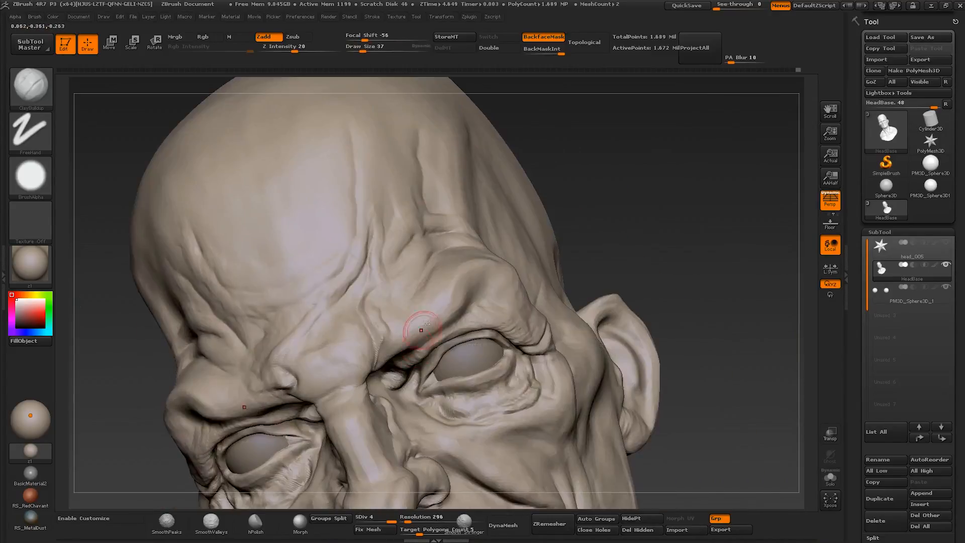
right_click_drag(480, 310, 469, 317)
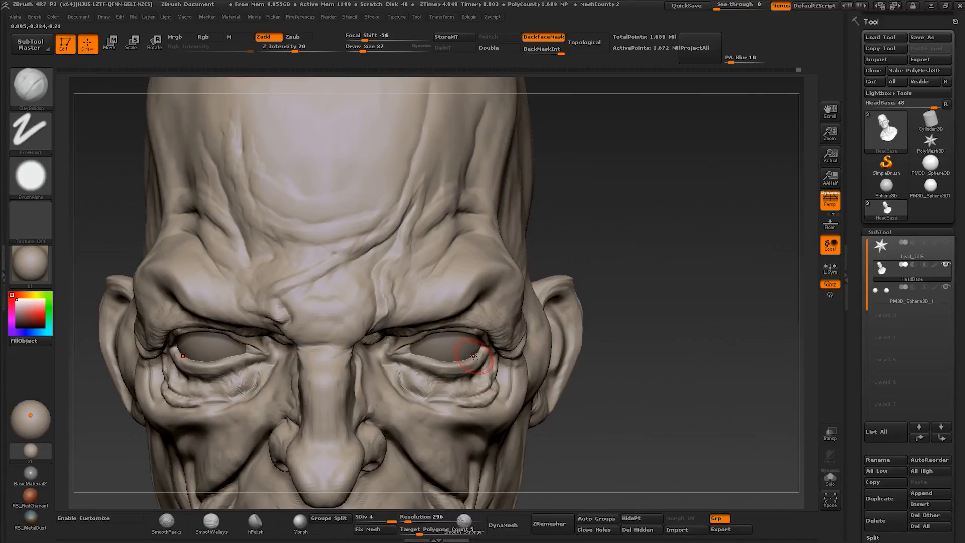
right_click_drag(490, 360, 474, 280)
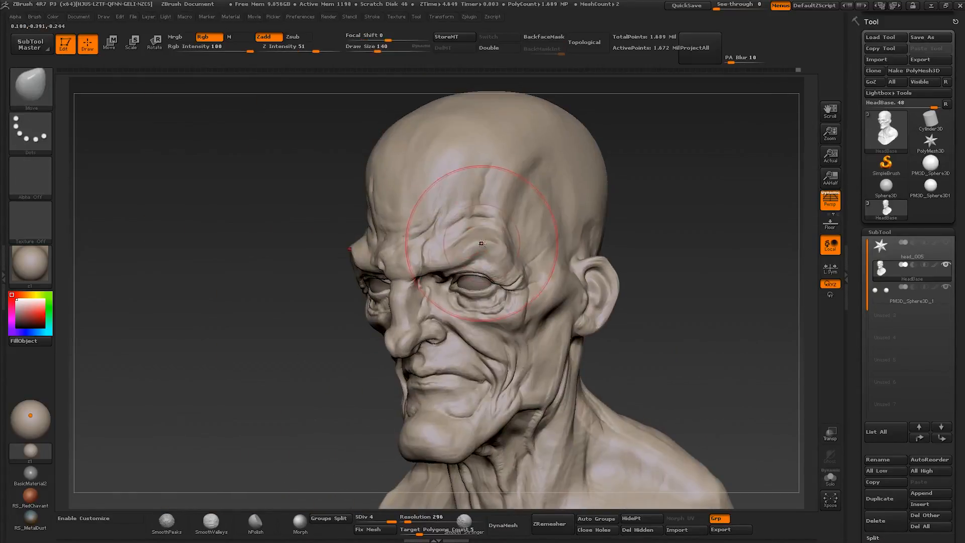
left_click_drag(481, 243, 480, 255)
mouse_move(480, 255)
right_mouse_down("shift")
mouse_move(493, 246)
mouse_move(487, 282)
right_mouse_up("shift")
- Subdivide the eyeball subtool to level 2 and sculpt the iris and pupil shapes with Clay Buildup at about size 20
left_click(482, 285, "alt")
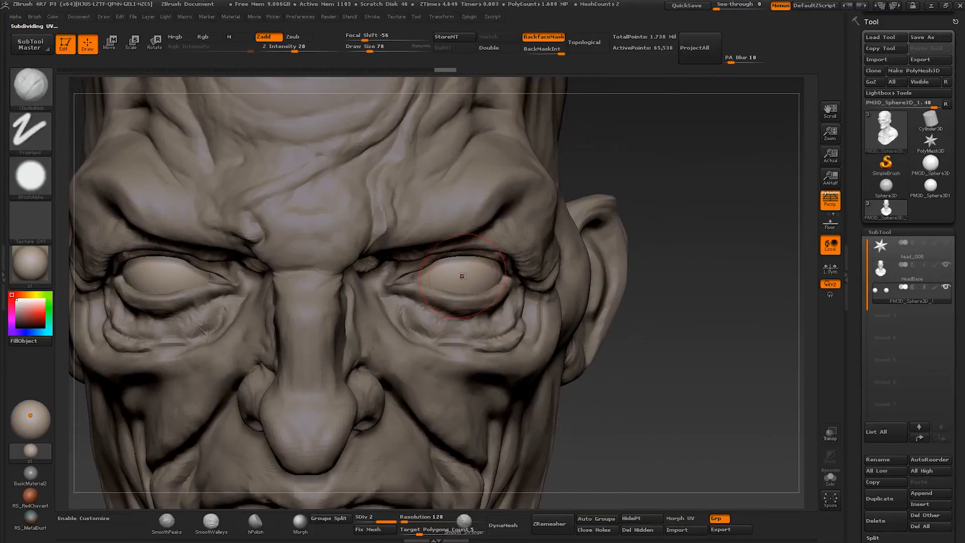
key("ctrl+d")
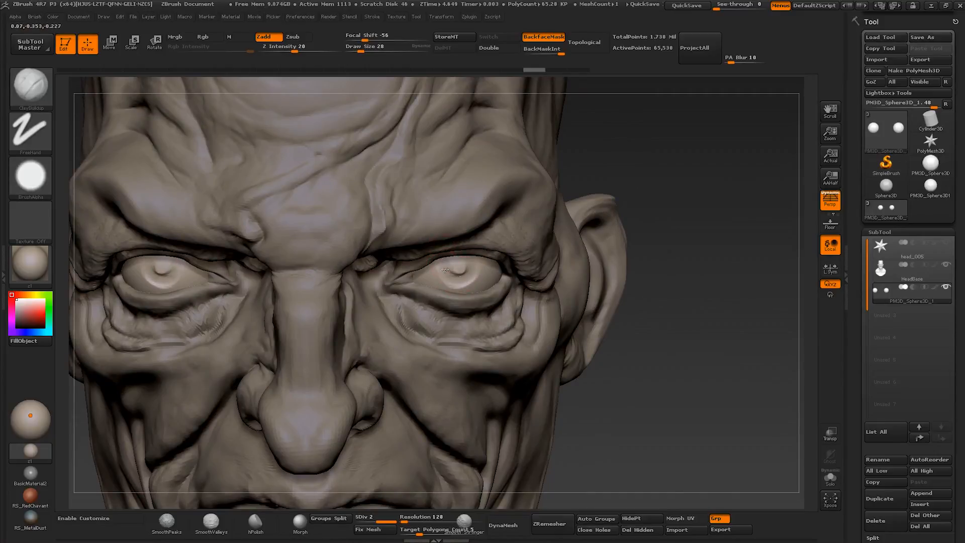
left_click_drag(462, 280, 450, 276)
key("alt+s")
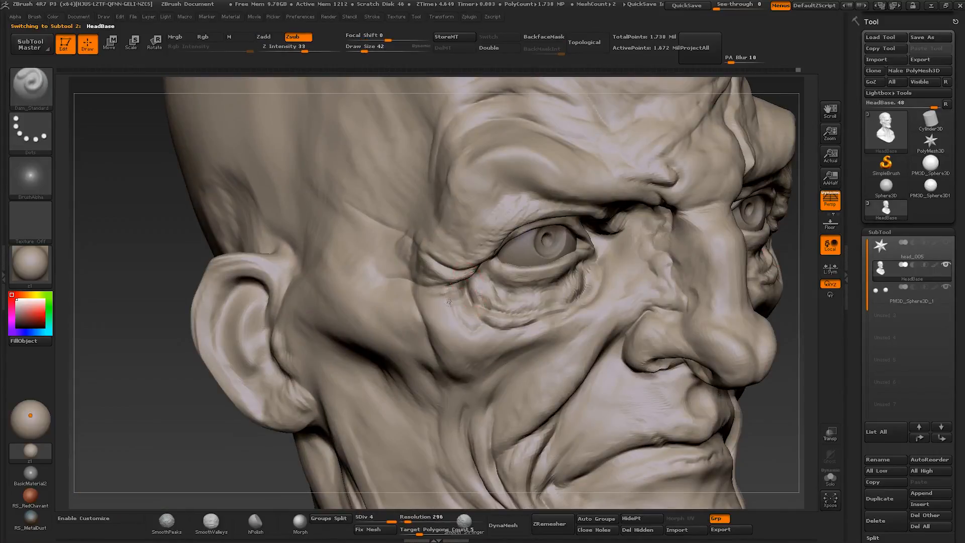
- Refine the head's cheek and mouth-corner folds with Dam Standard at size 42 and Clay Buildup at about size 20 to 53
key("s")
left_click(447, 302)
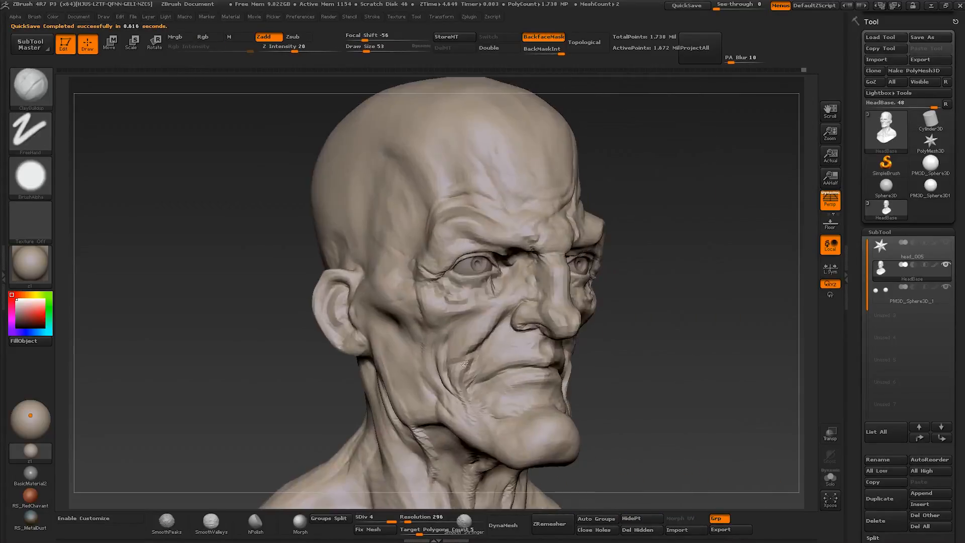
left_click_drag(365, 50, 368, 49)
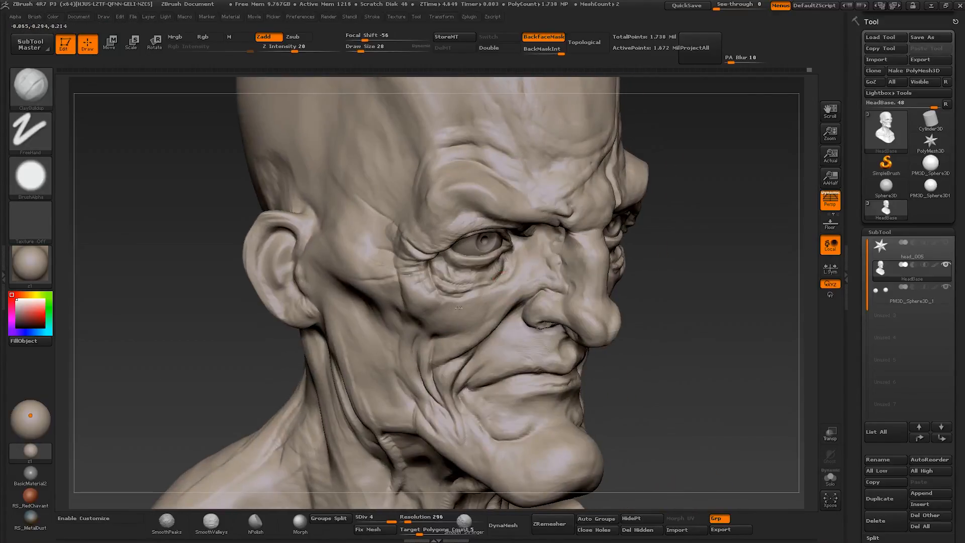
left_click_drag(361, 49, 362, 49)
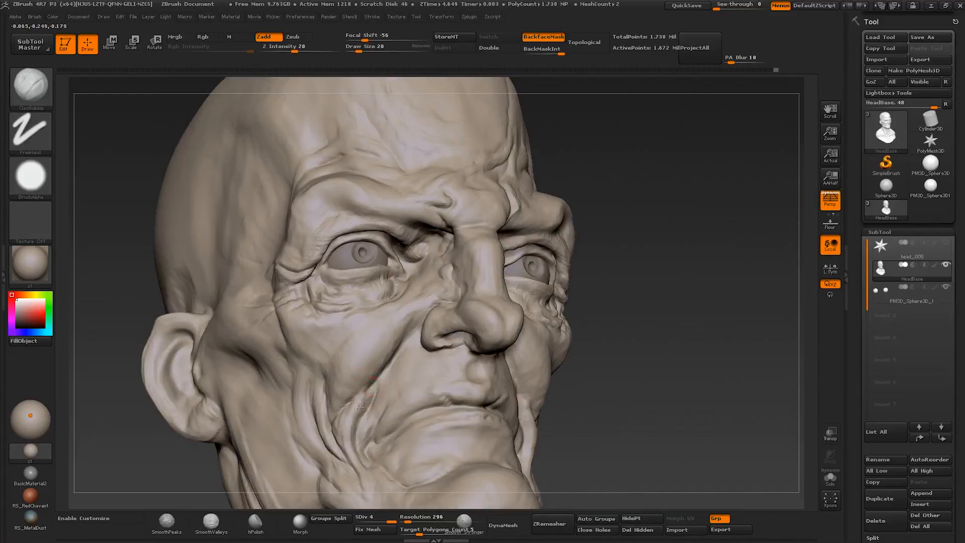
left_click_drag(369, 392, 351, 420)
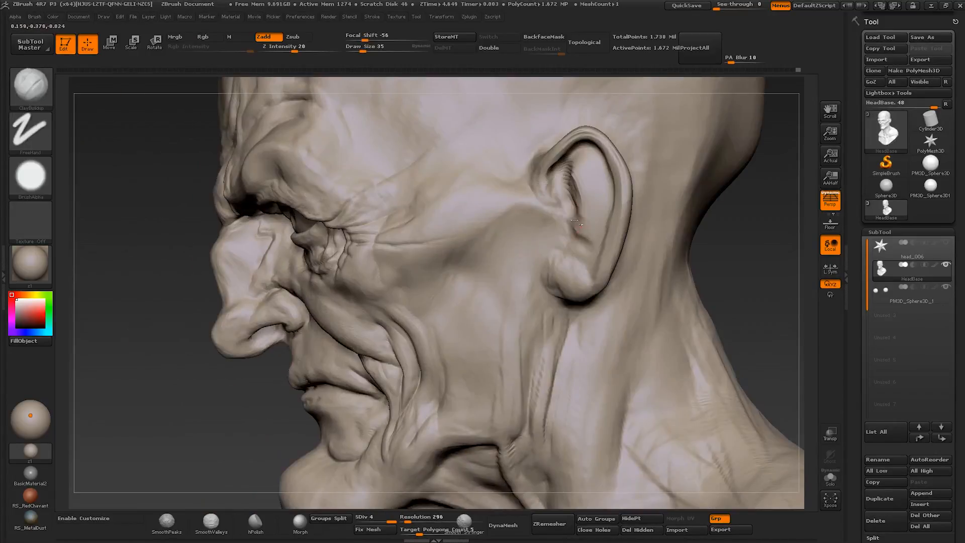
- Sculpt the inner ear cartilage and hollows with Clay Buildup at about size 24 to 35
mouse_move(577, 222)
left_mouse_down()
mouse_move(556, 186)
mouse_move(519, 211)
mouse_move(555, 200)
left_mouse_up()
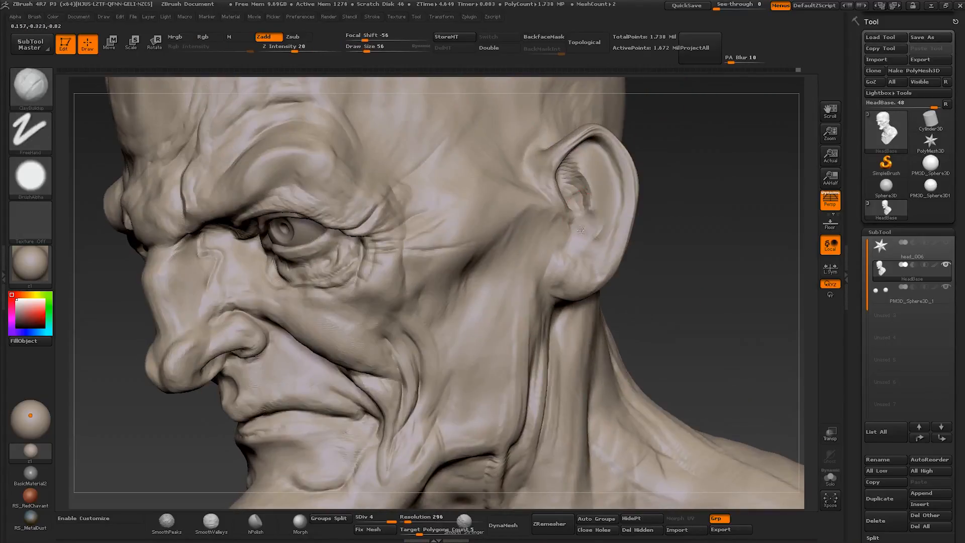
key("s")
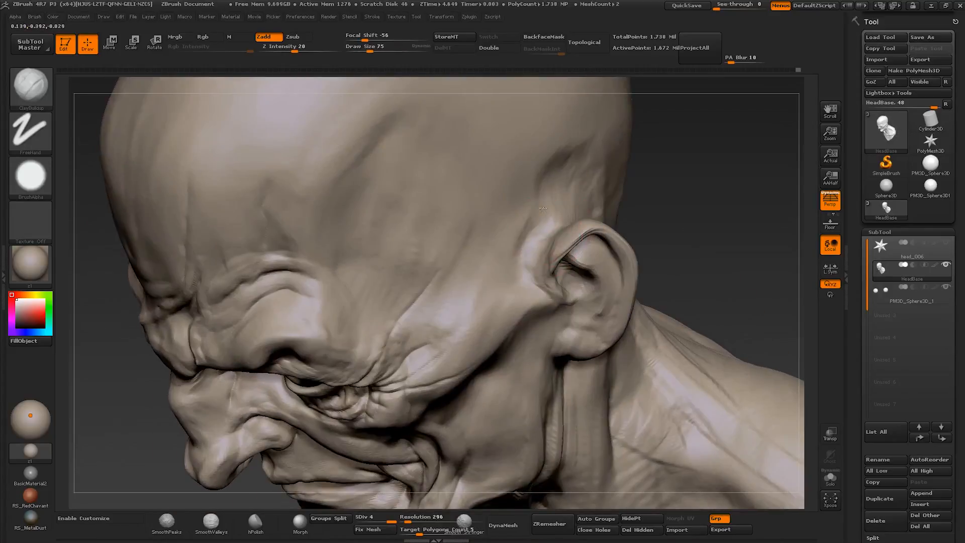
key("s")
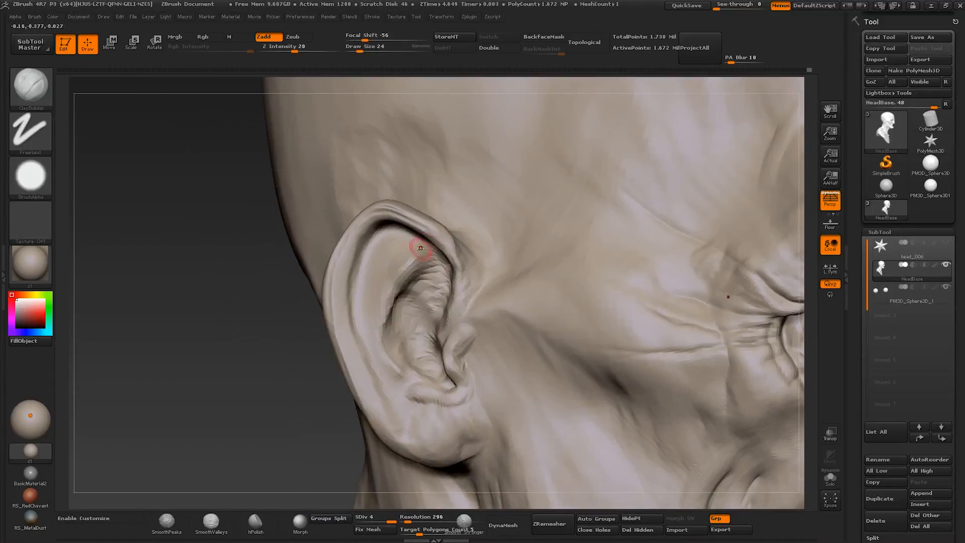
key("s")
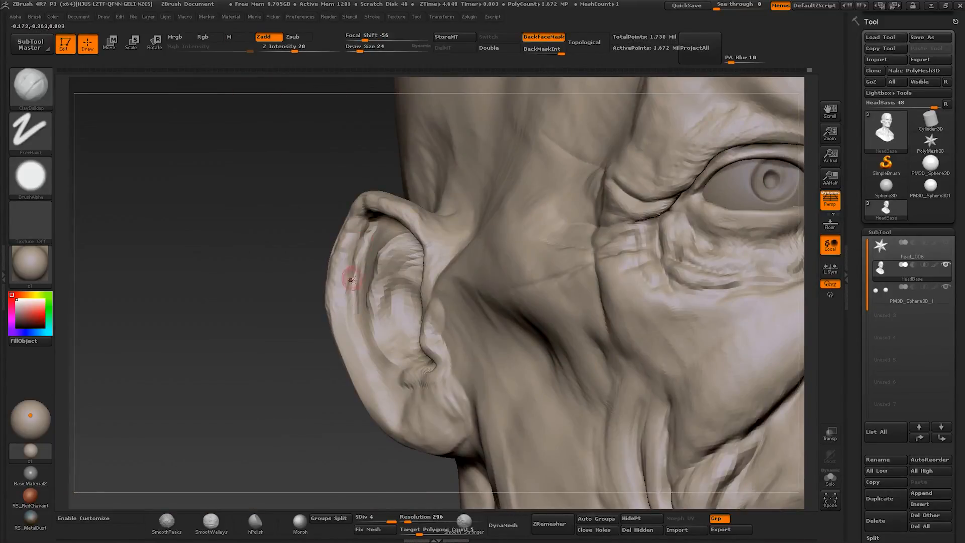
- Add surface detail to the outer ear rim and its inner fold with Clay Buildup at about size 24 to 30
left_click_drag(281, 271, 292, 301)
left_click_drag(345, 264, 342, 304)
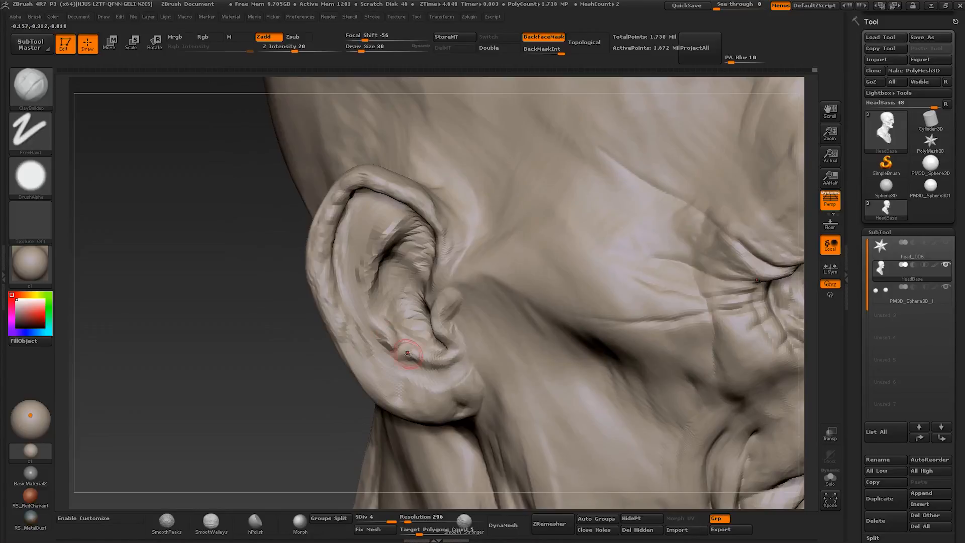
left_click_drag(357, 278, 356, 301)
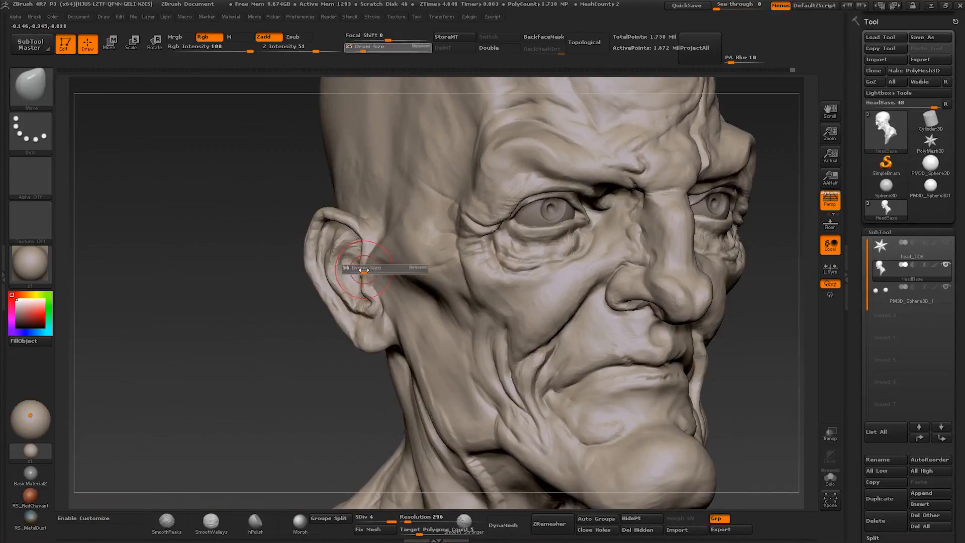
- Adjust the outer contour of the ear and earlobe with Move at about size 56 to 70
key("s")
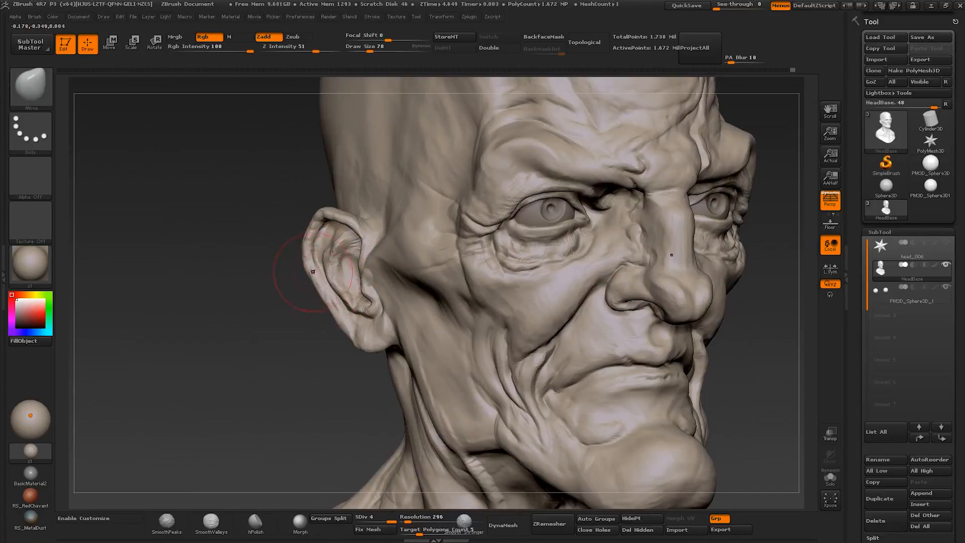
key("s")
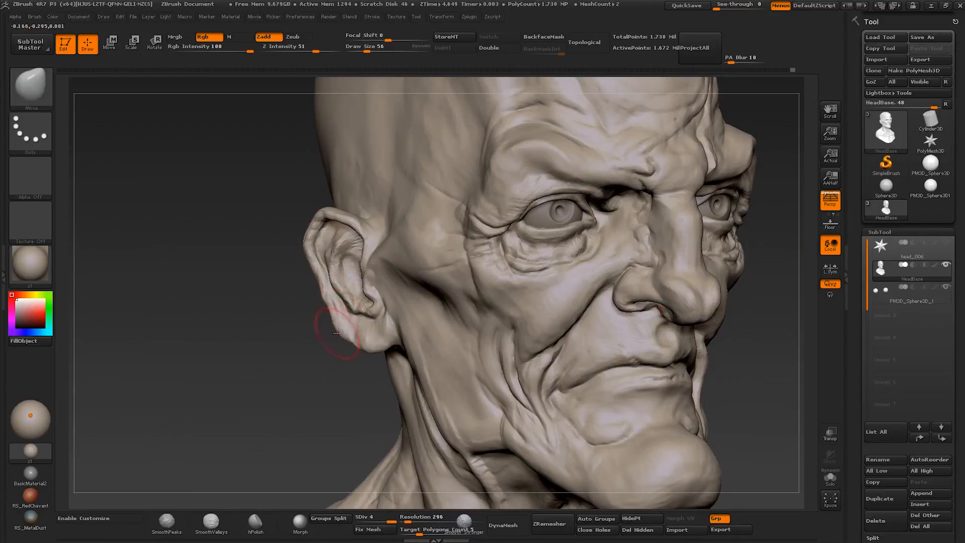
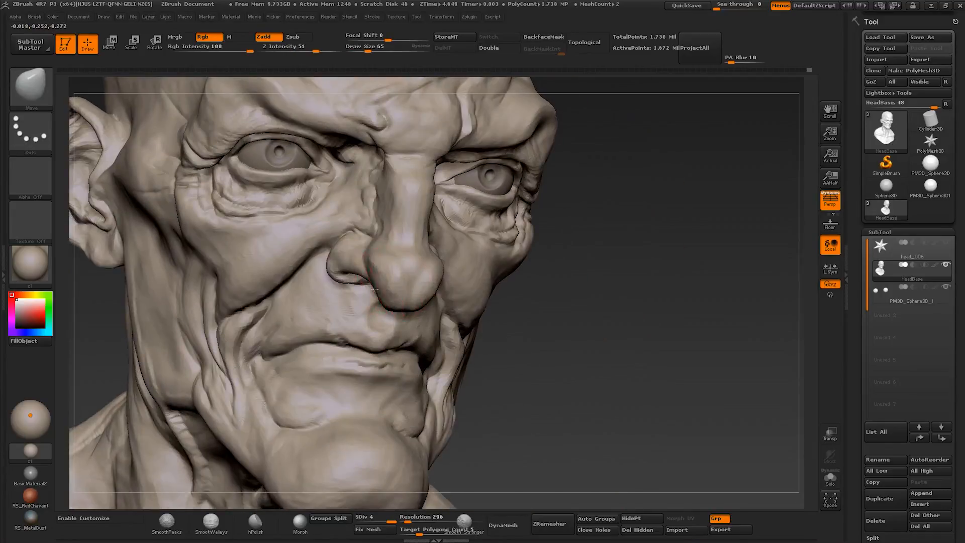
- Refine the nostril, upper lip and mouth area with Move at size 45, smoothing, and Clay Buildup at size 35
key("s")
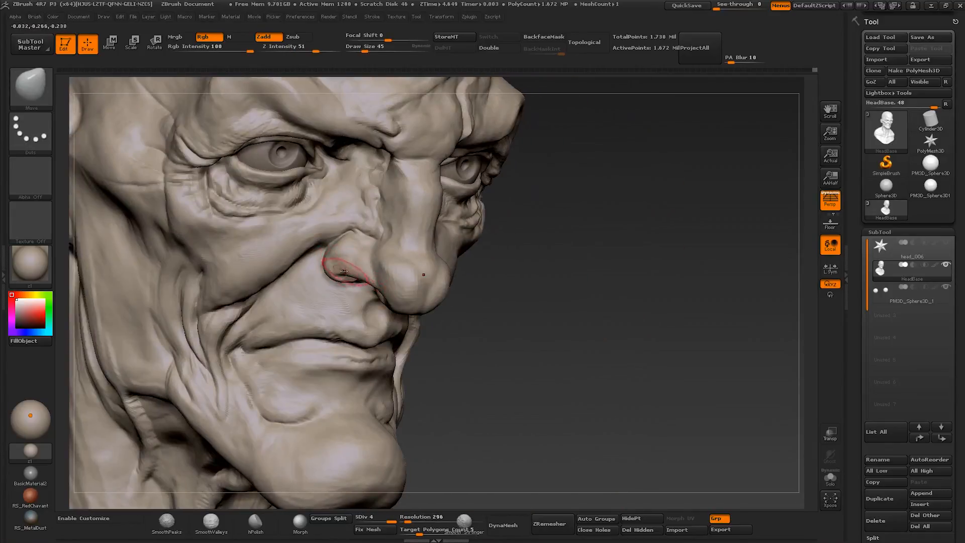
mouse_move(345, 280)
right_mouse_down()
mouse_move(346, 271)
mouse_move(336, 282)
mouse_move(395, 408)
right_mouse_up()
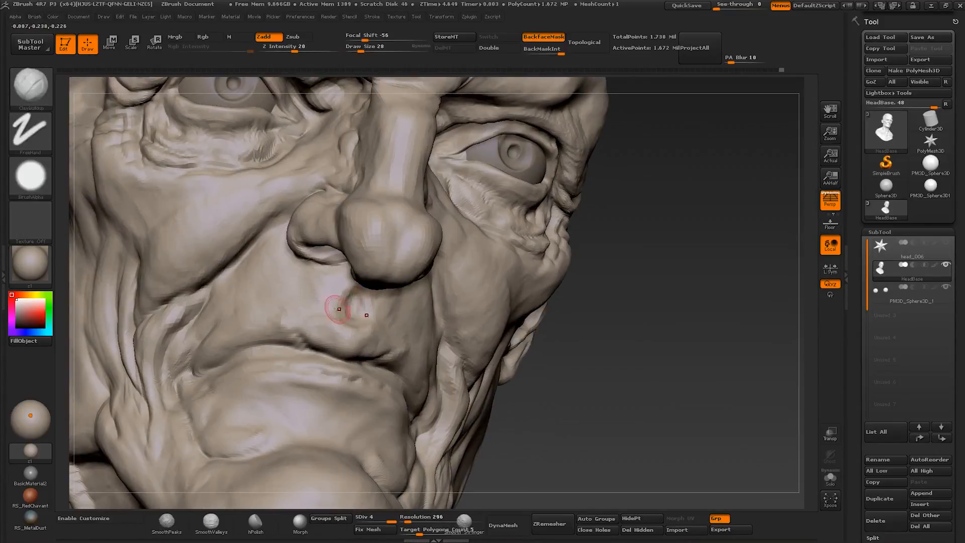
right_click_drag(338, 308, 301, 314)
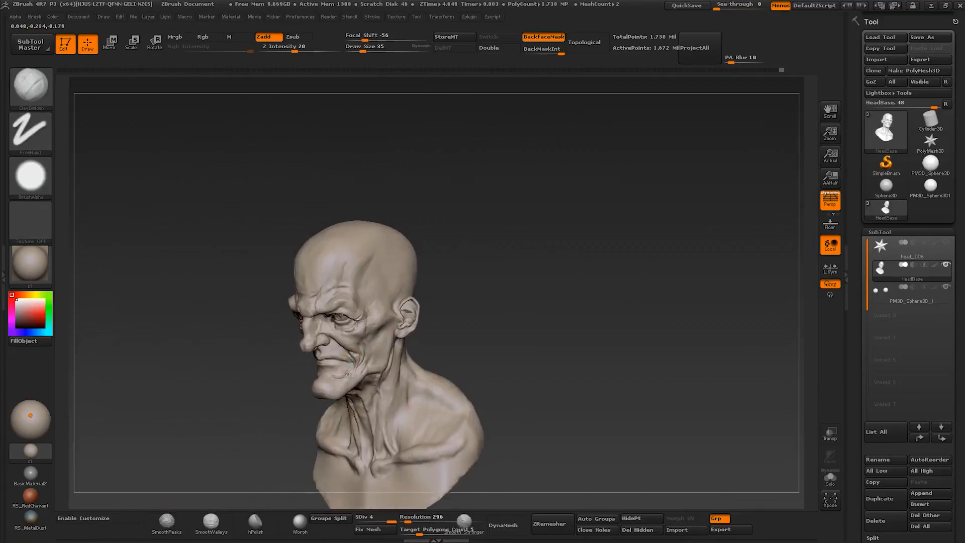
right_click_drag(347, 373, 355, 352, "ctrl")
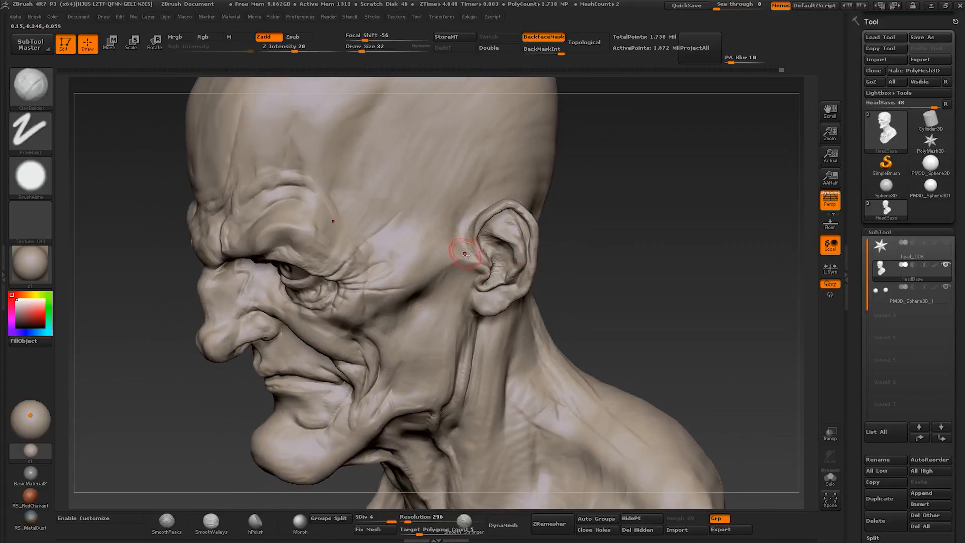
- Build up the temple and cheekbone in front of the ear with Clay Buildup at about size 32 to 86
right_click_drag(466, 259, 436, 277)
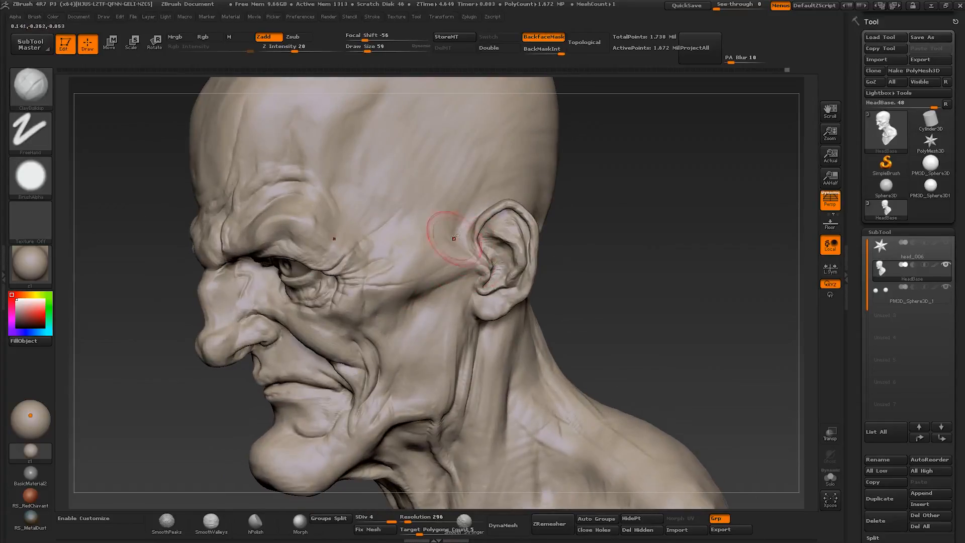
mouse_move(454, 237)
right_mouse_down()
mouse_move(435, 262)
mouse_move(465, 252)
mouse_move(474, 229)
mouse_move(463, 251)
mouse_move(448, 241)
mouse_move(415, 303)
right_mouse_up()
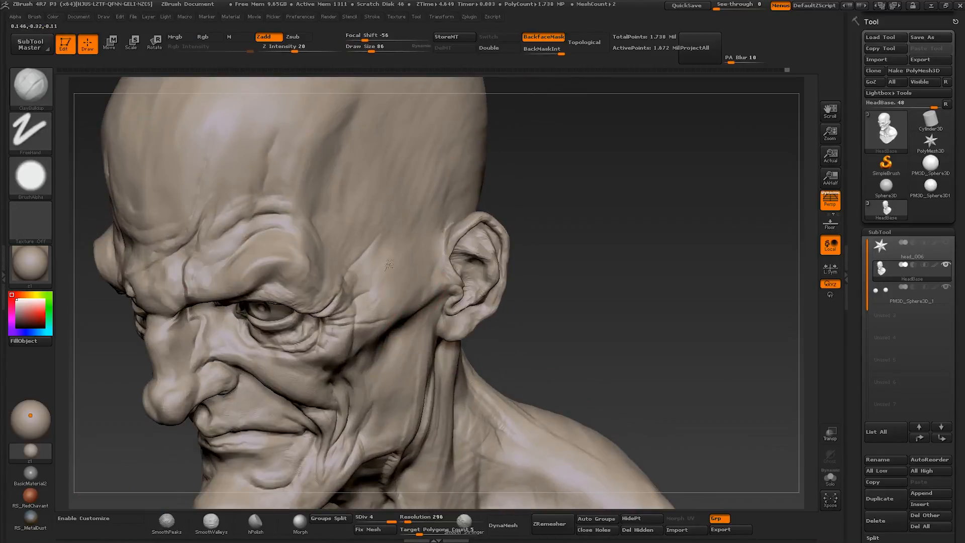
mouse_move(388, 265)
right_mouse_down()
mouse_move(421, 259)
mouse_move(392, 246)
mouse_move(412, 262)
mouse_move(420, 252)
mouse_move(423, 236)
mouse_move(402, 232)
right_mouse_up()
- Adjust the side contour of the head and temples with Move at about size 105
key("b")
key("m")
key("v")
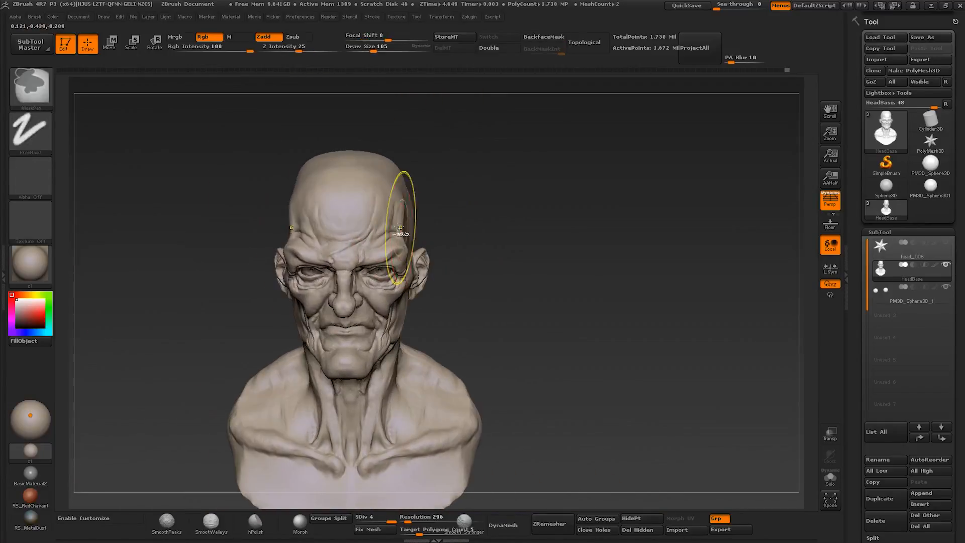
key("s")
left_click_drag(396, 233, 396, 231)
right_click_drag(408, 236, 377, 246)
mouse_move(377, 246)
right_mouse_down("ctrl")
mouse_move(374, 221)
mouse_move(410, 242)
mouse_move(414, 328)
mouse_move(377, 327)
mouse_move(402, 261)
mouse_move(452, 281)
right_mouse_up("ctrl")
right_click_drag(453, 281, 476, 381, "ctrl")
- Sculpt the collarbone ends, sternum and upper chest with Clay Buildup at about size 42 to 47
key("b")
key("c")
key("b")
key("s")
left_click_drag(413, 335, 386, 335)
right_click_drag(386, 335, 463, 340)
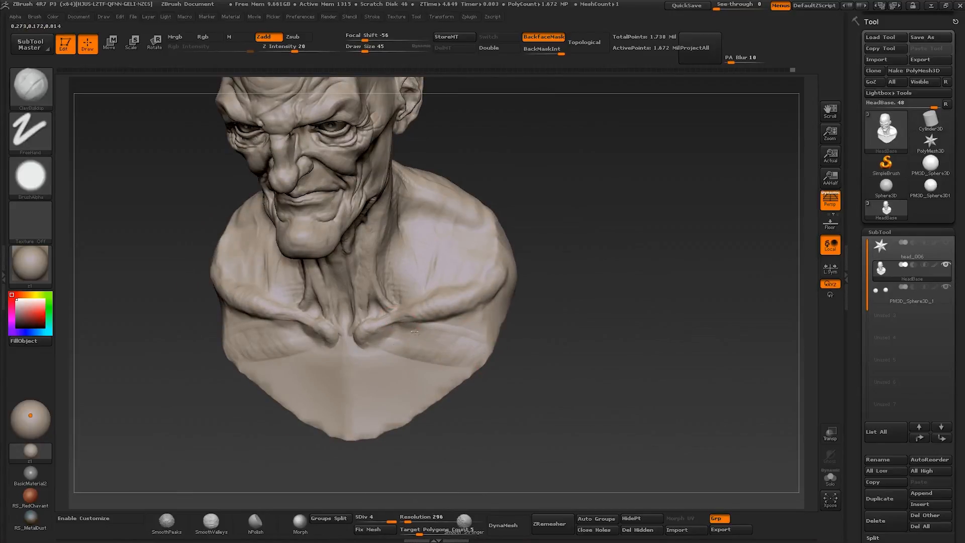
mouse_move(336, 355)
right_mouse_down()
mouse_move(346, 342)
mouse_move(348, 355)
right_mouse_up()
key("bracketright")
key("bracketright")
right_click_drag(344, 431, 344, 433)
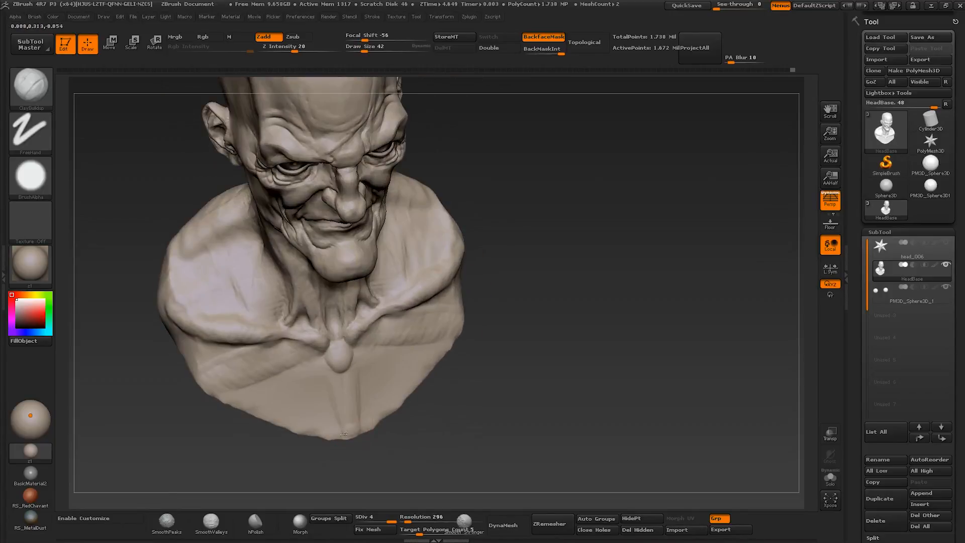
mouse_move(328, 382)
right_mouse_down()
mouse_move(295, 393)
mouse_move(322, 417)
mouse_move(300, 429)
mouse_move(360, 397)
mouse_move(344, 391)
mouse_move(347, 412)
right_mouse_up()
key("bracketleft")
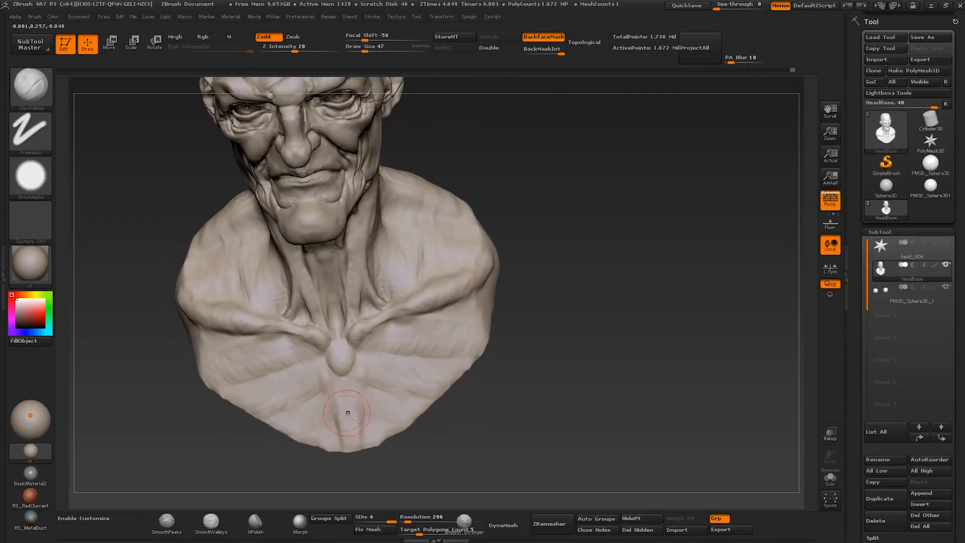
- Add muscle striations across the chest below the collarbones with Clay Buildup at about size 39
right_click_drag(336, 366, 300, 355)
key("bracketright")
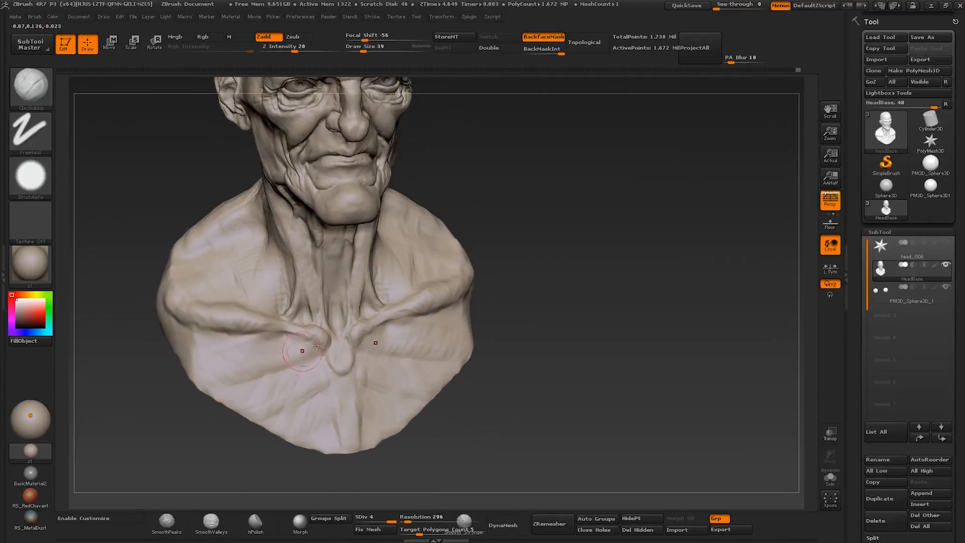
right_click_drag(243, 371, 187, 353)
right_click_drag(281, 347, 321, 327)
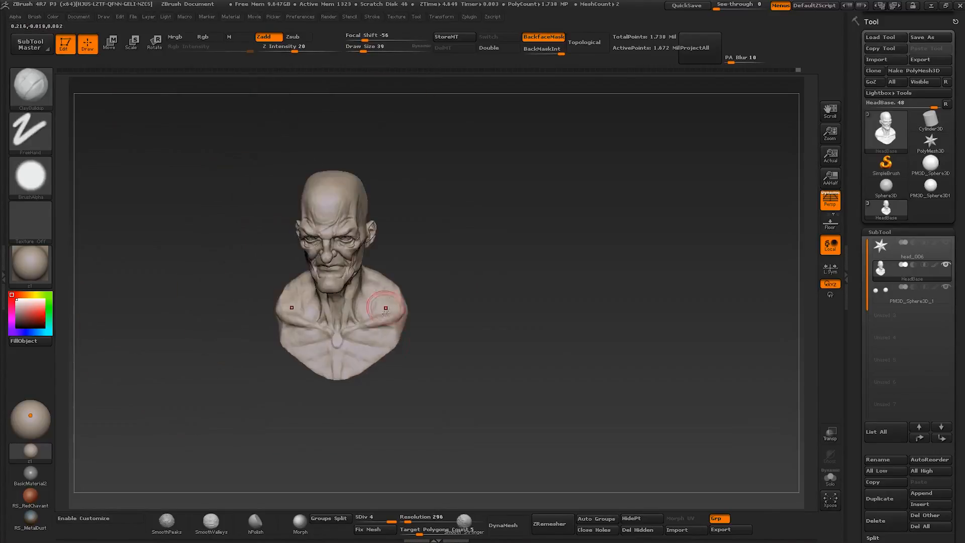
mouse_move(387, 308)
right_mouse_down()
mouse_move(338, 348)
mouse_move(369, 356)
right_mouse_up()
mouse_move(322, 335)
right_mouse_down("ctrl")
mouse_move(332, 370)
mouse_move(332, 359)
mouse_move(299, 388)
right_mouse_up("ctrl")
- Detail the sternum and the side of the neck with Clay Buildup at about size 20
key("bracketleft")
key("bracketleft")
key("bracketright")
left_click_drag(318, 363, 320, 400)
right_click_drag(318, 414, 321, 406)
right_click_drag(306, 329, 429, 310)
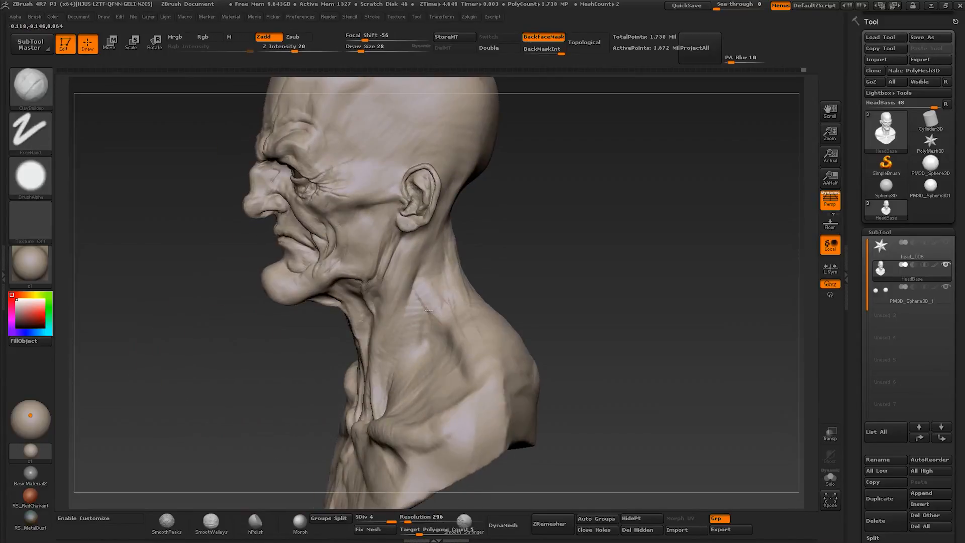
right_click_drag(420, 264, 437, 302)
mouse_move(438, 301)
right_mouse_down("shift")
mouse_move(412, 329)
mouse_move(398, 298)
mouse_move(369, 301)
mouse_move(415, 306)
mouse_move(418, 299)
mouse_move(395, 302)
mouse_move(397, 342)
mouse_move(402, 322)
mouse_move(432, 364)
mouse_move(446, 286)
right_mouse_up("shift")
- Adjust the profile of the nose and upper lip with Move at about size 56 to 65
key("b")
key("m")
key("v")
right_click_drag(446, 286, 392, 321, "ctrl")
mouse_move(392, 322)
right_mouse_down("ctrl")
mouse_move(383, 360)
mouse_move(397, 346)
mouse_move(413, 371)
right_mouse_up("ctrl")
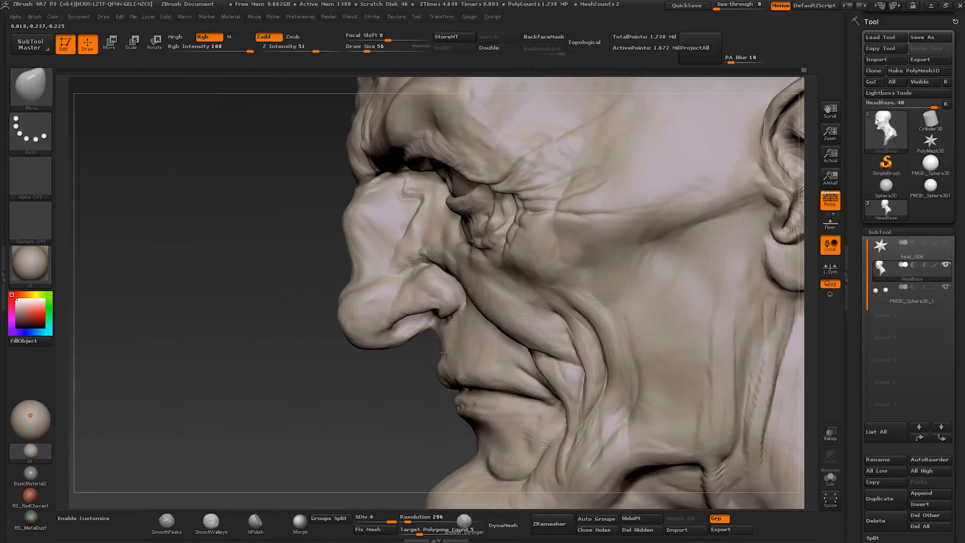
right_click_drag(394, 336, 400, 338)
key("s")
left_click_drag(400, 338, 402, 338)
right_click_drag(397, 343, 513, 391)
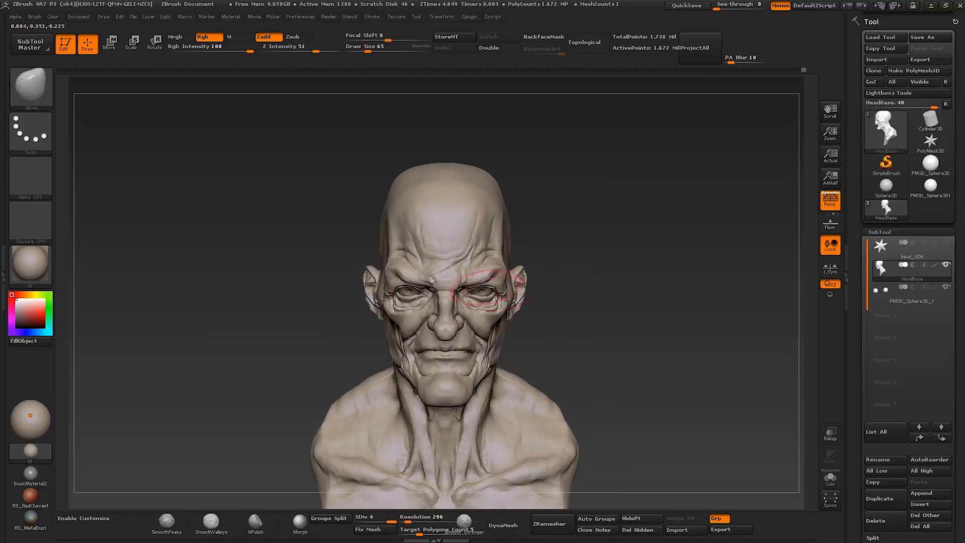
- Reshape the brow and eye socket area with Move at about size 39 to 72
right_click_drag(486, 282, 474, 301, "ctrl")
key("s")
left_click_drag(474, 302, 480, 302)
mouse_move(502, 301)
right_mouse_down()
mouse_move(443, 307)
mouse_move(507, 304)
mouse_move(505, 291)
mouse_move(480, 286)
right_mouse_up()
key("s")
left_click_drag(479, 286, 470, 285)
mouse_move(470, 285)
right_mouse_down()
mouse_move(472, 267)
mouse_move(475, 309)
right_mouse_up()
key("s")
left_click_drag(474, 309, 481, 309)
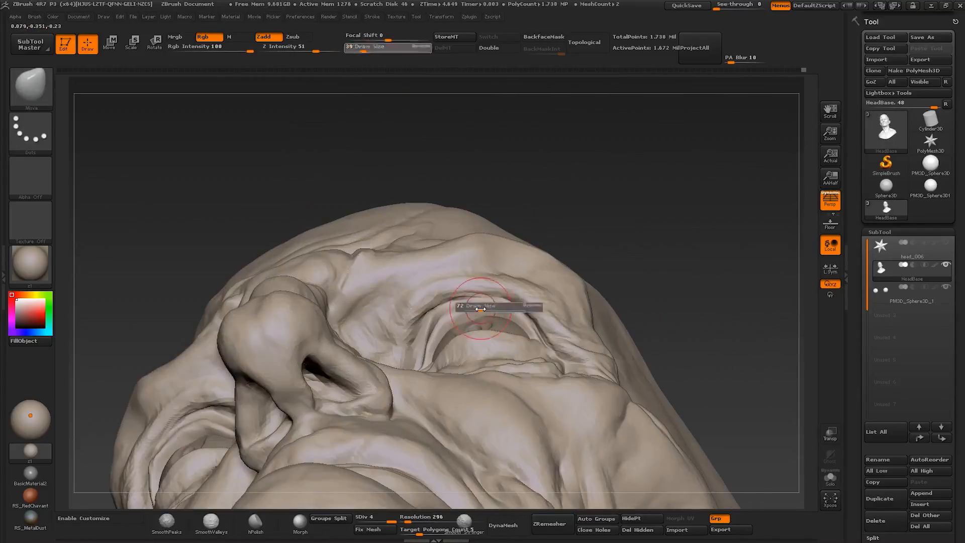
- Adjust the curvature of the eyelids and the surrounding folds with Move, working from a low angle
right_click_drag(509, 310, 519, 308)
left_click_drag(514, 311, 511, 304)
right_click_drag(512, 303, 495, 347)
mouse_move(495, 347)
right_mouse_down("ctrl")
mouse_move(490, 322)
mouse_move(475, 335)
right_mouse_up("ctrl")
mouse_move(475, 334)
right_mouse_down()
mouse_move(455, 325)
mouse_move(495, 323)
right_mouse_up()
key("s")
left_click_drag(495, 324, 485, 323)
right_click_drag(484, 324, 459, 332)
mouse_move(458, 332)
right_mouse_down("ctrl")
mouse_move(458, 317)
mouse_move(476, 312)
right_mouse_up("ctrl")
right_click_drag(476, 313, 460, 339, "ctrl")
mouse_move(503, 362)
right_mouse_down("ctrl")
mouse_move(478, 329)
mouse_move(446, 315)
mouse_move(467, 308)
mouse_move(430, 313)
mouse_move(508, 313)
right_mouse_up("ctrl")
- Sculpt fine wrinkles into the bags under the eyes with the Standard brush at about size 24 to 30
key("b")
key("s")
key("t")
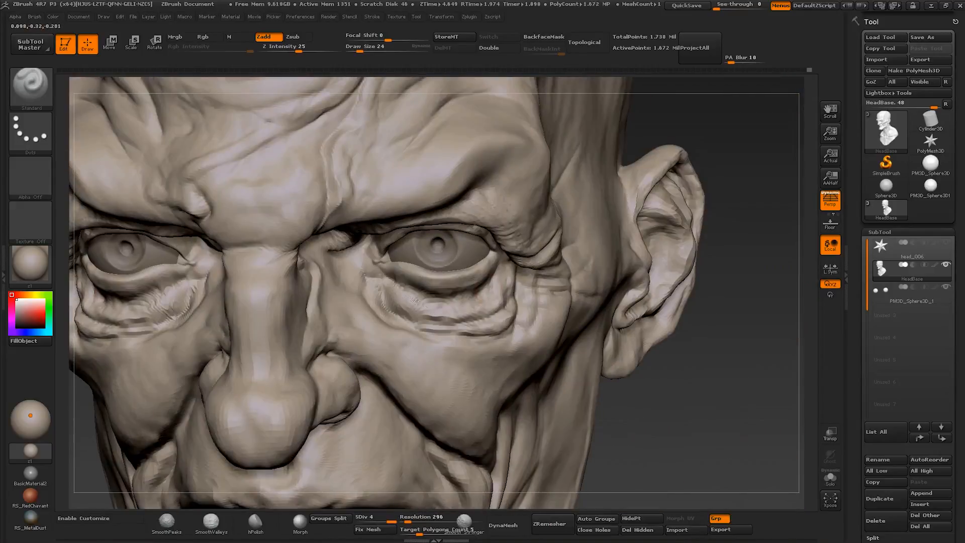
key("bracketleft")
left_click_drag(387, 294, 414, 314)
right_click_drag(412, 311, 437, 309)
left_click_drag(415, 314, 390, 290)
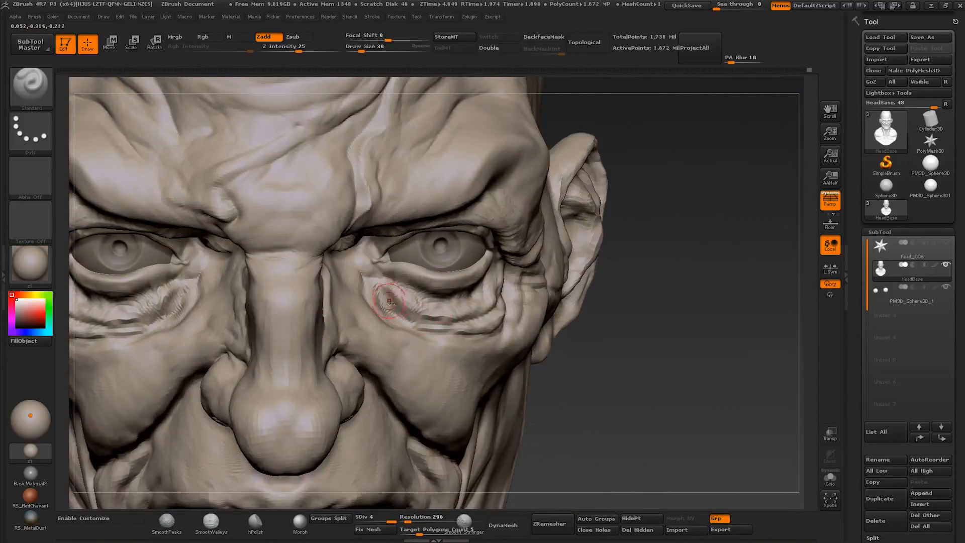
mouse_move(444, 313)
right_mouse_down()
mouse_move(397, 309)
mouse_move(432, 310)
right_mouse_up()
left_click_drag(360, 282, 379, 312)
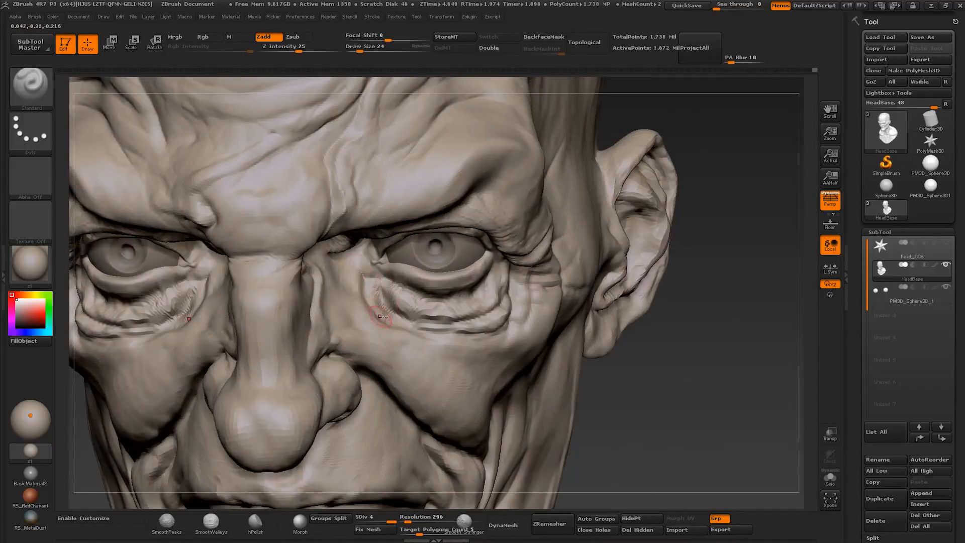
mouse_move(381, 312)
right_mouse_down("ctrl")
mouse_move(450, 359)
mouse_move(503, 282)
right_mouse_up("ctrl")
mouse_move(502, 282)
right_mouse_down("ctrl")
mouse_move(452, 222)
mouse_move(457, 237)
mouse_move(450, 232)
right_mouse_up("ctrl")
- Reposition the brow and forehead forms around the eyes with Move at progressively smaller sizes
key("b")
key("m")
key("v")
left_click_drag(451, 228, 455, 221)
mouse_move(455, 221)
right_mouse_down("ctrl")
mouse_move(475, 194)
mouse_move(487, 196)
mouse_move(490, 216)
mouse_move(438, 226)
mouse_move(442, 205)
mouse_move(464, 227)
mouse_move(347, 222)
mouse_move(411, 235)
right_mouse_up("ctrl")
key("bracketleft")
mouse_move(358, 192)
right_mouse_down("ctrl")
mouse_move(478, 266)
mouse_move(468, 254)
mouse_move(452, 281)
mouse_move(461, 299)
mouse_move(456, 271)
mouse_move(460, 347)
mouse_move(478, 273)
mouse_move(515, 290)
right_mouse_up("ctrl")
key("bracketleft")
key("bracketleft")
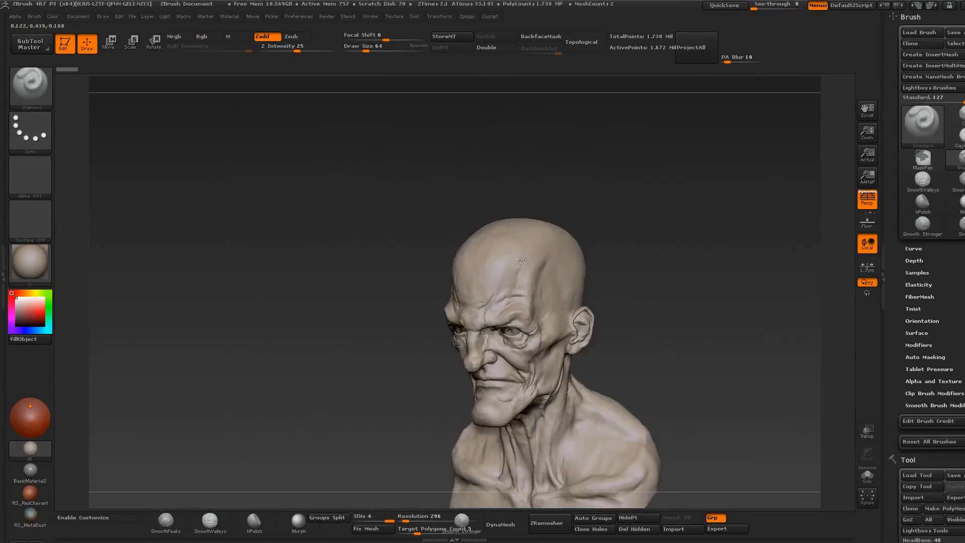
right_click_drag(483, 281, 529, 321)
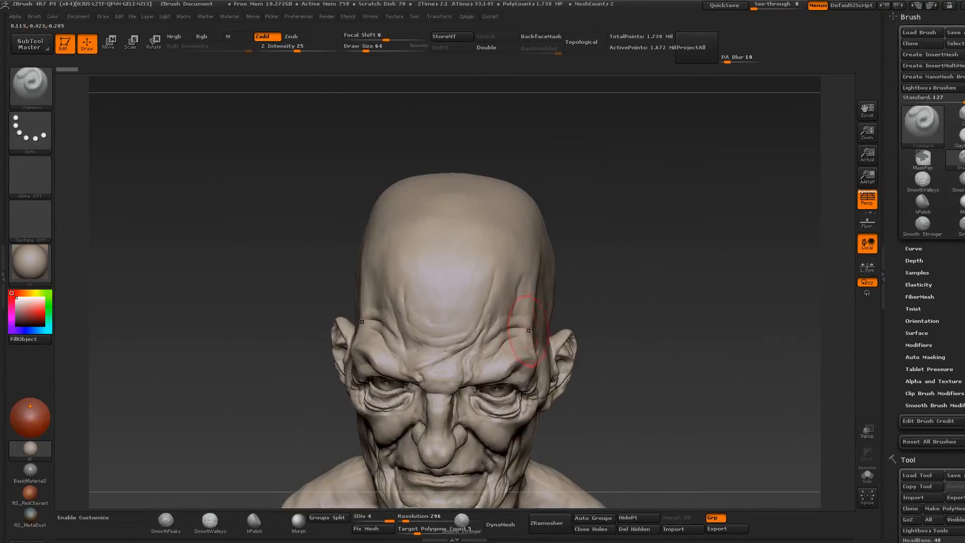
- Build up the temple and side of the forehead with Clay Buildup, using a round alpha at about size 72
right_click_drag(532, 271, 467, 301)
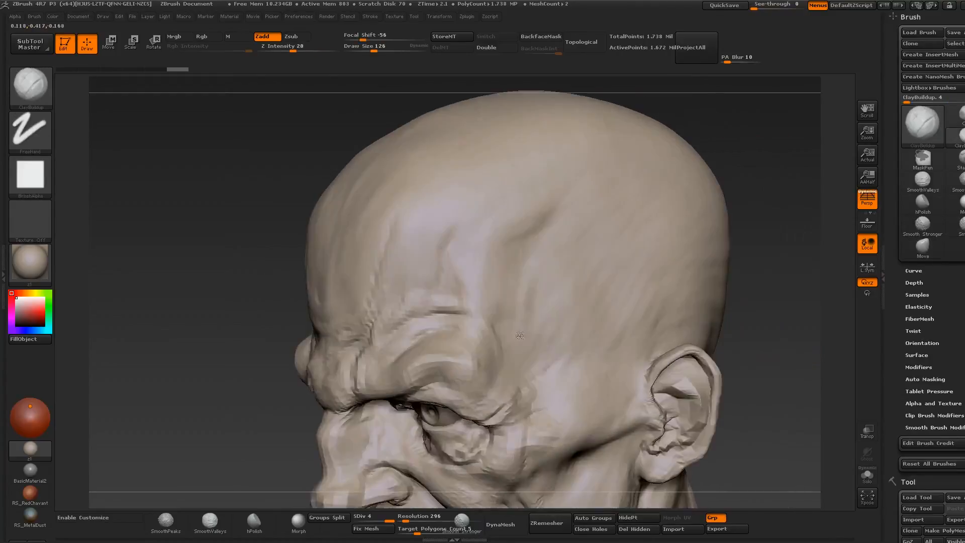
right_click_drag(523, 321, 469, 346)
key("s")
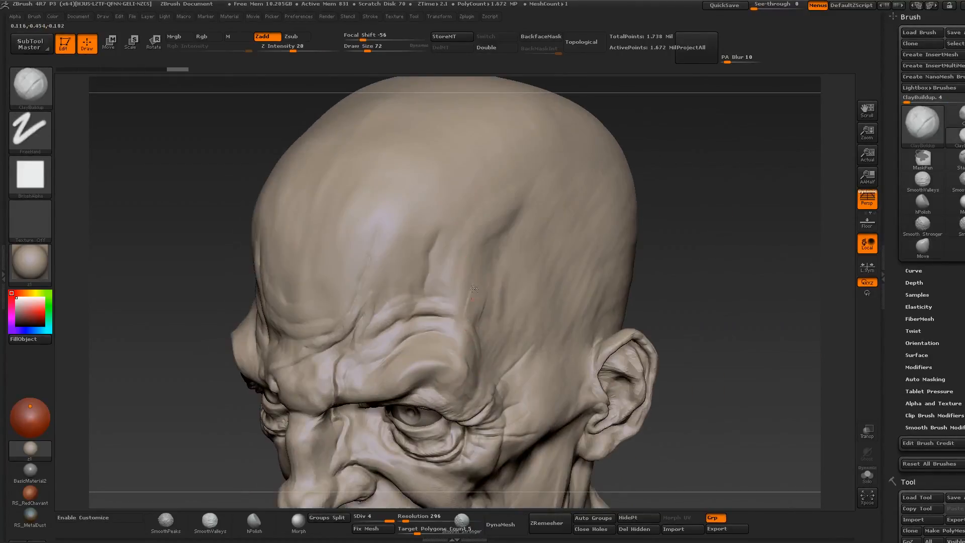
left_click(40, 182)
left_click(291, 217)
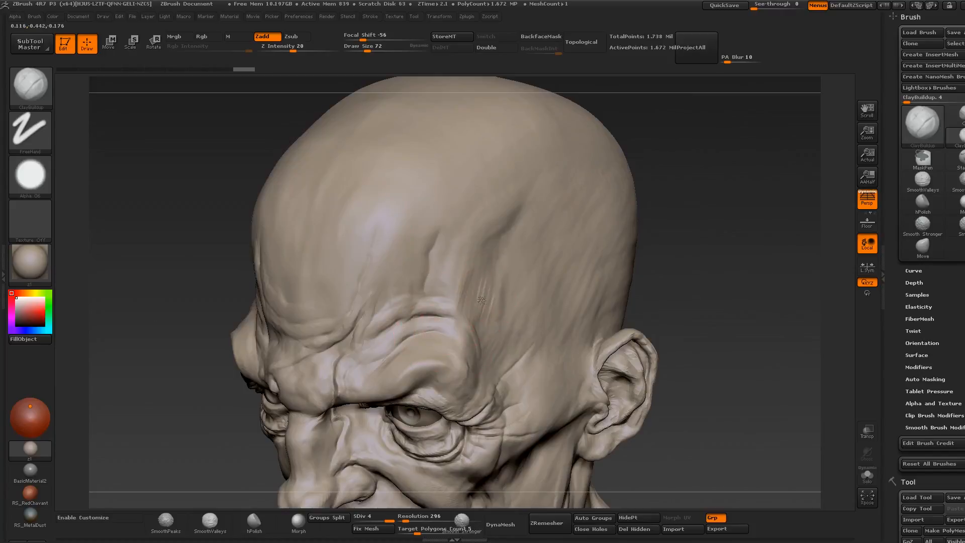
right_click_drag(501, 282, 469, 339)
key("s")
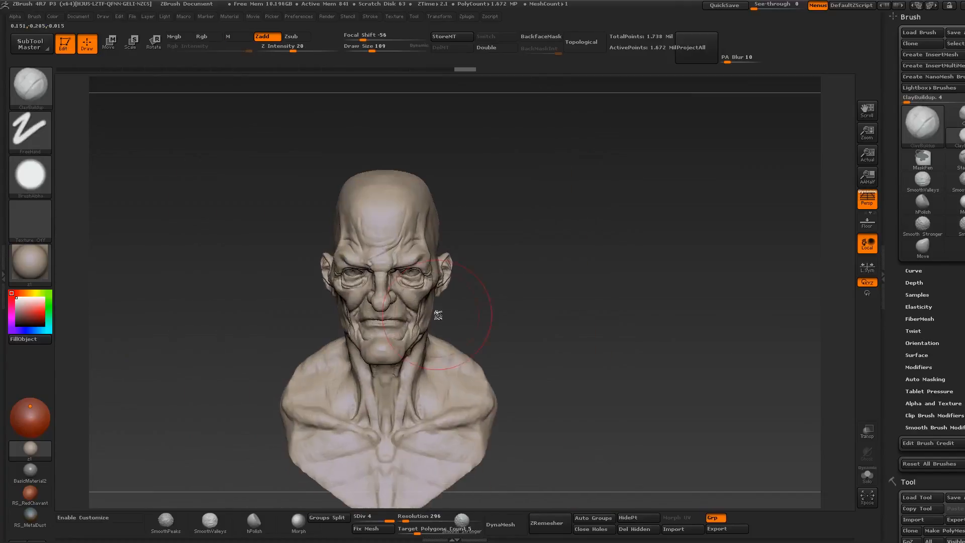
mouse_move(437, 315)
right_mouse_down()
mouse_move(452, 321)
mouse_move(435, 232)
mouse_move(467, 181)
right_mouse_up()
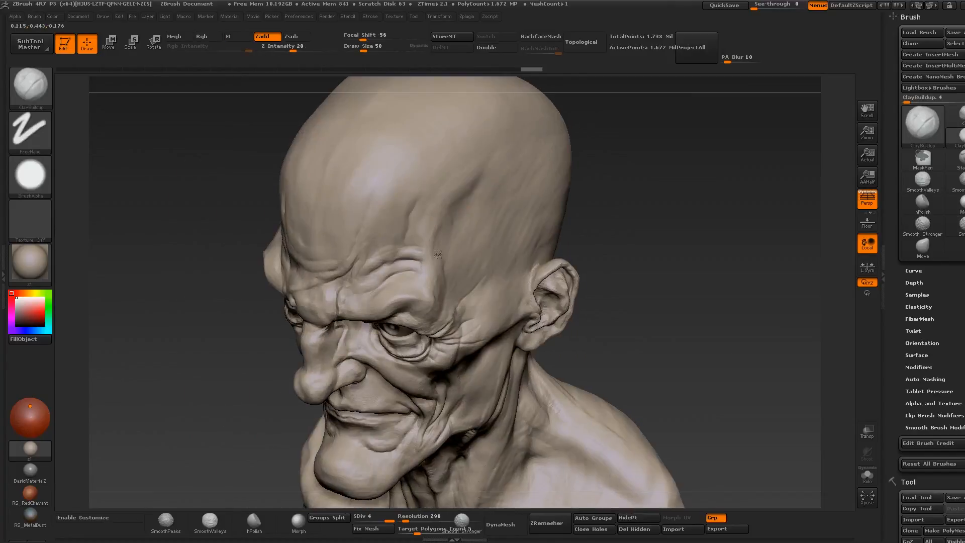
- Reshape the inner brows, nose bridge and cheeks with Move, starting at about size 131
key("s")
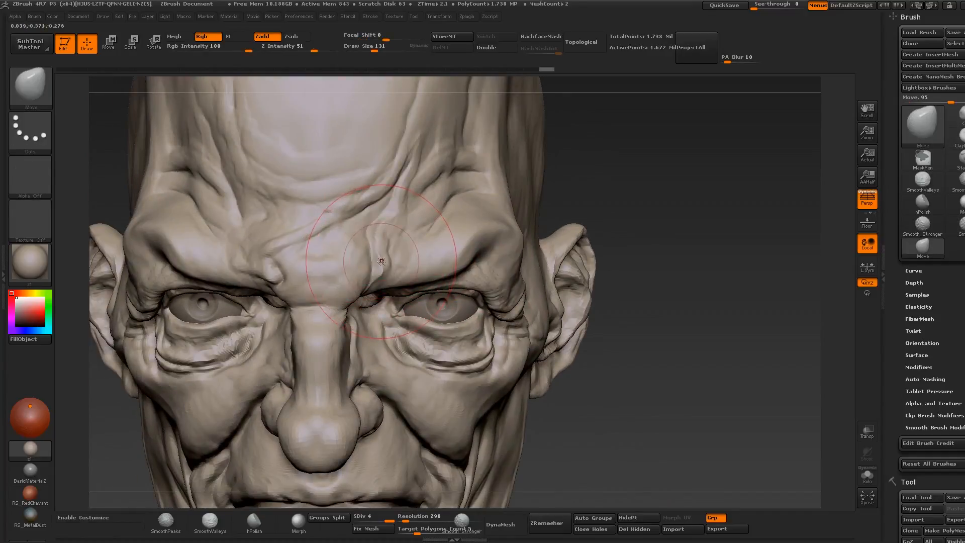
key("shift")
mouse_move(287, 274)
right_mouse_down("alt")
mouse_move(355, 275)
mouse_move(282, 221)
mouse_move(387, 271)
mouse_move(321, 270)
right_mouse_up("alt")
key("s")
left_click_drag(375, 269, 372, 269)
left_click_drag(365, 303, 362, 303)
right_click_drag(366, 303, 467, 301)
mouse_move(467, 302)
right_mouse_down("ctrl")
mouse_move(453, 262)
mouse_move(432, 322)
right_mouse_up("ctrl")
key("shift")
key("s")
left_click_drag(396, 397, 391, 397)
mouse_move(392, 397)
right_mouse_down()
mouse_move(352, 372)
mouse_move(281, 369)
right_mouse_up()
mouse_move(402, 342)
right_mouse_down()
mouse_move(467, 332)
mouse_move(491, 467)
mouse_move(586, 447)
right_mouse_up()
- Refine the nose bridge and the fold between the brows with Clay Buildup at about size 62 and smoothing
key("b")
key("c")
key("b")
key("s")
left_click_drag(401, 239, 399, 248)
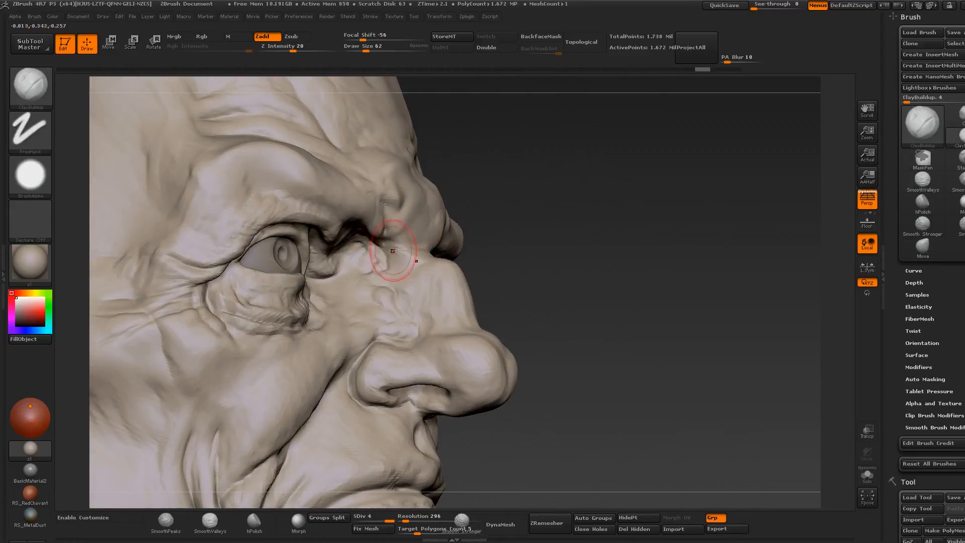
mouse_move(578, 311)
right_mouse_down()
mouse_move(563, 322)
mouse_move(467, 312)
right_mouse_up()
key("s")
left_click_drag(445, 233, 447, 233)
mouse_move(578, 282)
right_mouse_down()
mouse_move(528, 276)
mouse_move(493, 251)
right_mouse_up()
left_click_drag(475, 241, 490, 251, "shift")
mouse_move(494, 224)
left_mouse_down()
mouse_move(484, 234)
mouse_move(470, 225)
left_mouse_up()
right_click_drag(552, 312, 550, 329)
left_click_drag(465, 214, 475, 219)
left_click_drag(440, 190, 447, 201)
right_click_drag(553, 311, 543, 241, "ctrl")
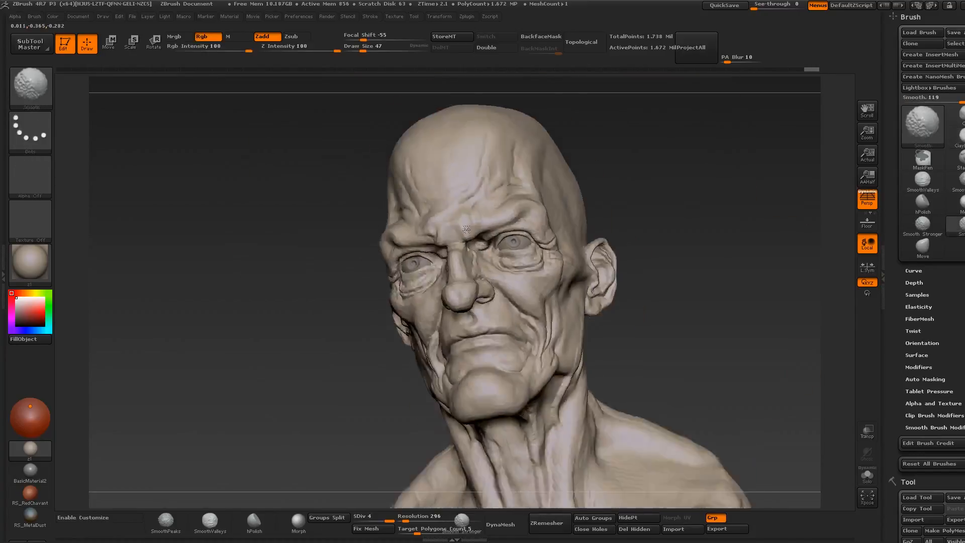
mouse_move(578, 282)
right_mouse_down()
mouse_move(527, 276)
mouse_move(575, 278)
right_mouse_up()
- Adjust the silhouette of the brows, skull and forehead with Move at about size 65 to 160
key("b")
key("m")
key("v")
left_click_drag(363, 51, 370, 50)
key("s")
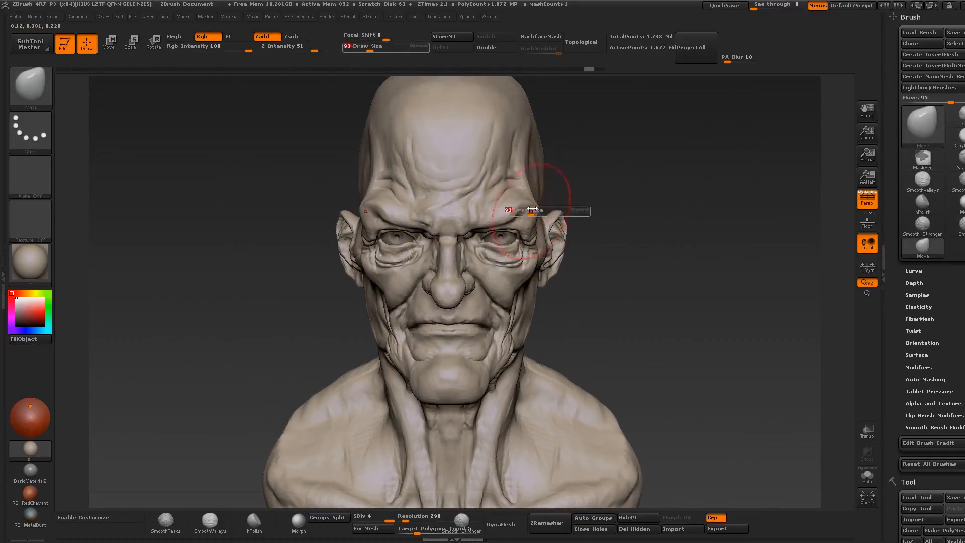
mouse_move(545, 227)
right_mouse_down("ctrl")
mouse_move(548, 201)
mouse_move(558, 209)
right_mouse_up("ctrl")
key("s")
left_click_drag(533, 151, 528, 155)
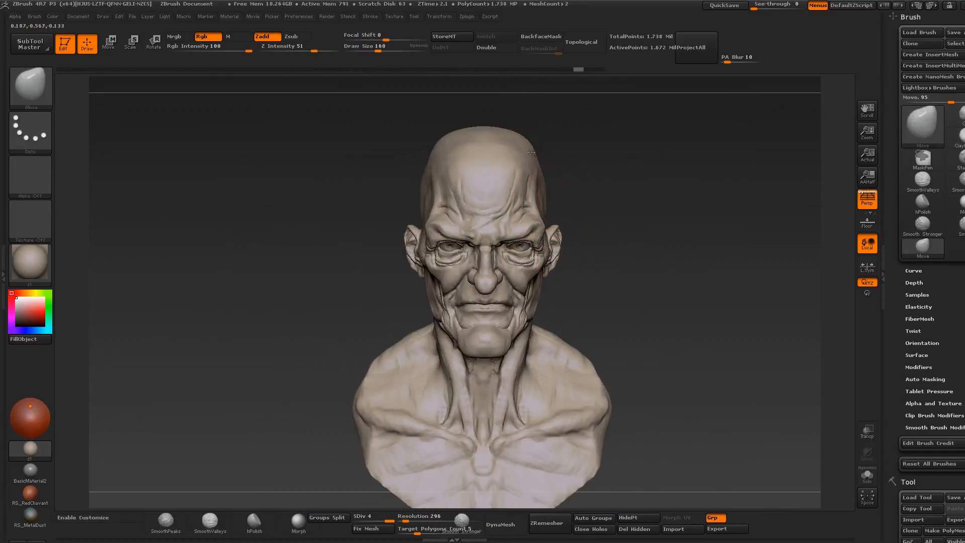
mouse_move(593, 196)
right_mouse_down()
mouse_move(535, 186)
mouse_move(560, 174)
mouse_move(463, 183)
right_mouse_up()
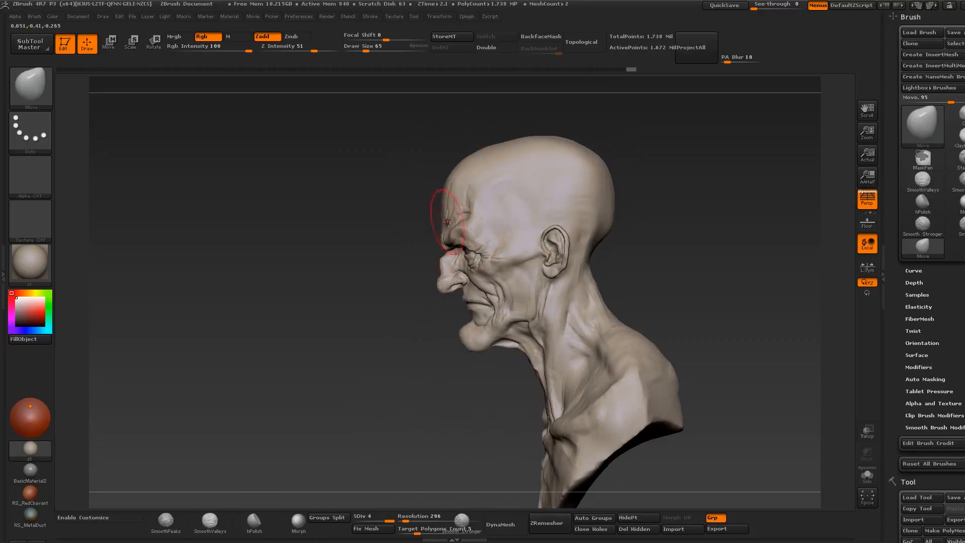
right_click_drag(449, 219, 616, 243)
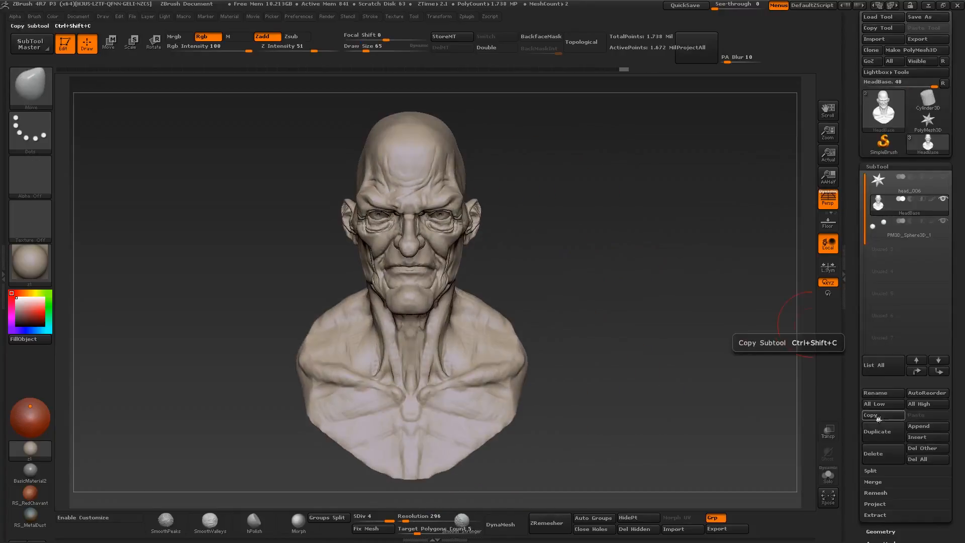
- Create a polymesh sphere from Sphere3D and append it to the HeadBase bust as a new subtool
left_click(930, 123)
left_click(883, 108)
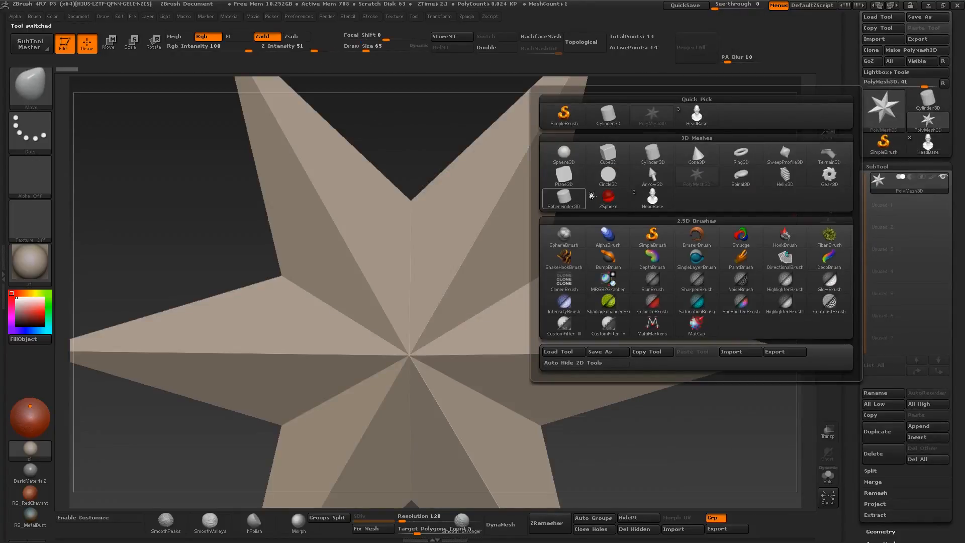
left_click(564, 153)
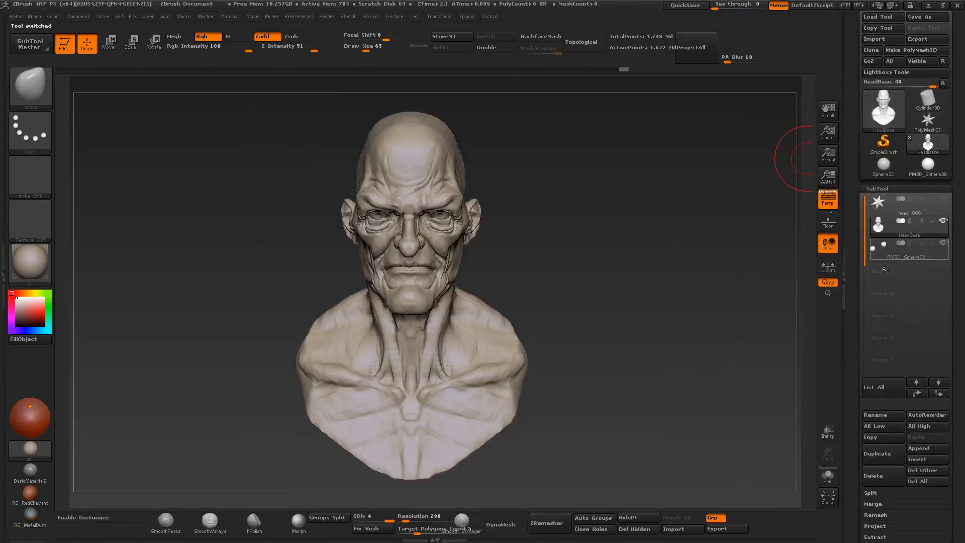
left_click(919, 451)
left_click(734, 347)
- Select the appended sphere subtool and scale it relative to the bust
mouse_move(507, 377)
right_mouse_down("ctrl")
mouse_move(453, 246)
mouse_move(470, 275)
right_mouse_up("ctrl")
left_click(453, 247, "alt")
key("e")
mouse_move(423, 306)
left_mouse_down()
mouse_move(449, 196)
mouse_move(435, 257)
left_mouse_up()
left_click_drag(448, 196, 443, 220)
right_click_drag(443, 220, 352, 221)
left_click_drag(447, 202, 433, 237)
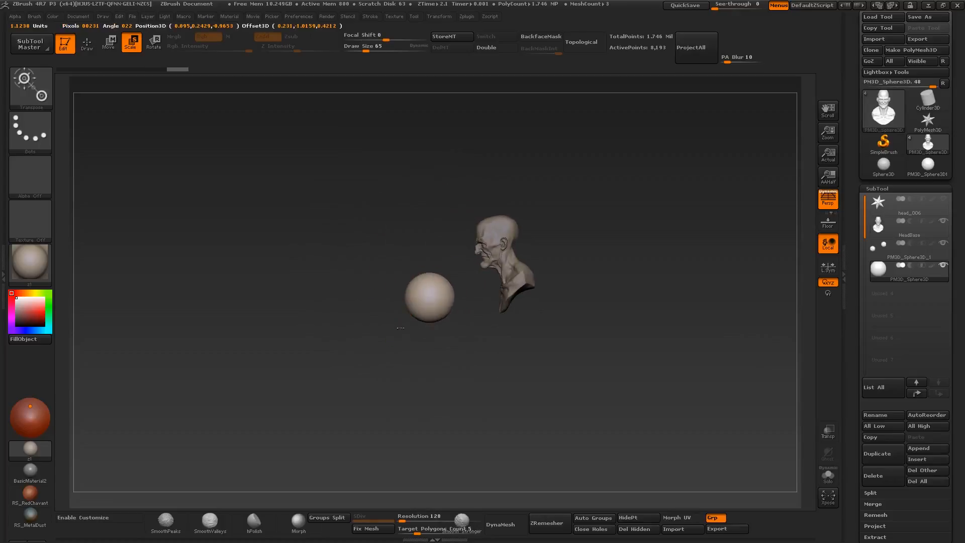
- Move the sphere onto the upper back of the head, aligning it from the front and side
key("w")
left_click_drag(442, 291, 472, 203, "shift")
right_click_drag(477, 206, 565, 209)
right_click_drag(566, 209, 582, 339, "ctrl")
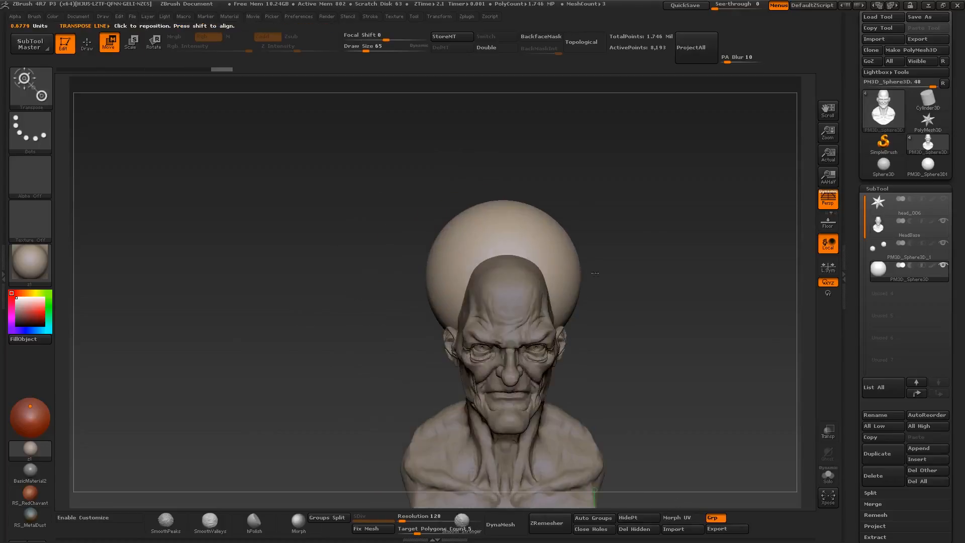
mouse_move(658, 283)
right_mouse_down()
mouse_move(571, 282)
mouse_move(638, 277)
right_mouse_up()
left_click_drag(565, 279, 518, 279)
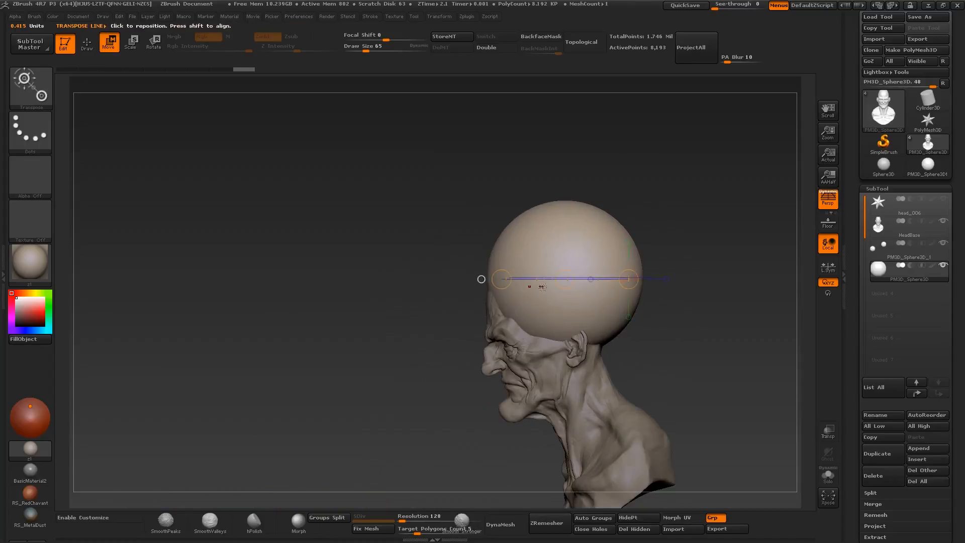
- Pull the sphere into a skull-shaped mass behind the forehead with the Move brush at about size 65
key("q")
mouse_move(465, 279)
right_mouse_down()
mouse_move(530, 278)
mouse_move(490, 280)
right_mouse_up()
key("s")
left_click_drag(506, 256, 546, 267)
mouse_move(563, 287)
right_mouse_down()
mouse_move(533, 287)
mouse_move(618, 296)
mouse_move(596, 297)
right_mouse_up()
left_click_drag(528, 312, 513, 296)
right_click_drag(611, 301, 495, 302)
key("s")
left_click_drag(538, 265, 546, 262)
mouse_move(482, 282)
right_mouse_down()
mouse_move(573, 284)
mouse_move(483, 286)
right_mouse_up()
left_click_drag(532, 304, 548, 315)
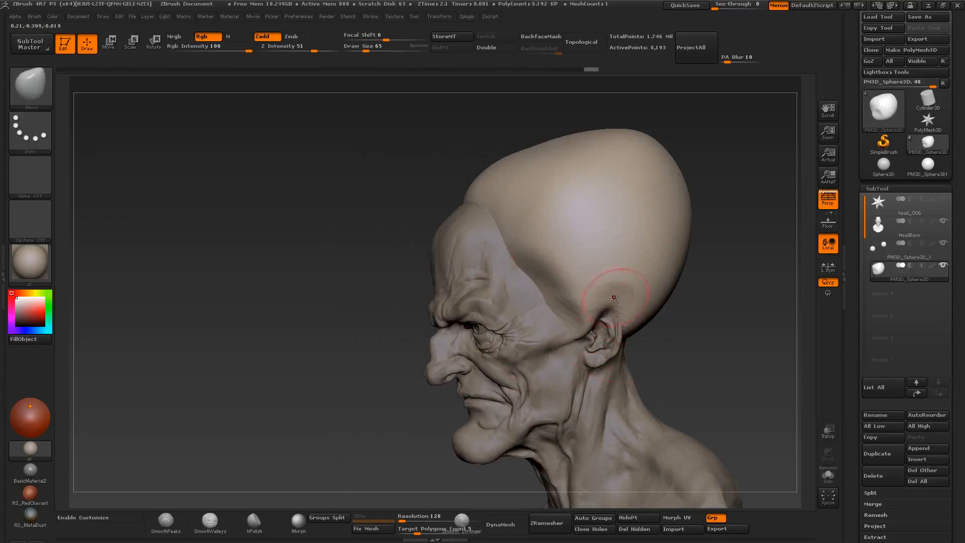
- Reshape the cranium mass above the ear and along the crown with Move, enlarging the brush to about size 197
left_click_drag(646, 309, 631, 302)
right_click_drag(613, 299, 704, 299)
key("s")
left_click_drag(605, 256, 592, 258)
right_click_drag(592, 258, 563, 262)
left_click_drag(580, 193, 578, 205)
right_click_drag(578, 204, 527, 201)
left_click_drag(583, 186, 589, 200)
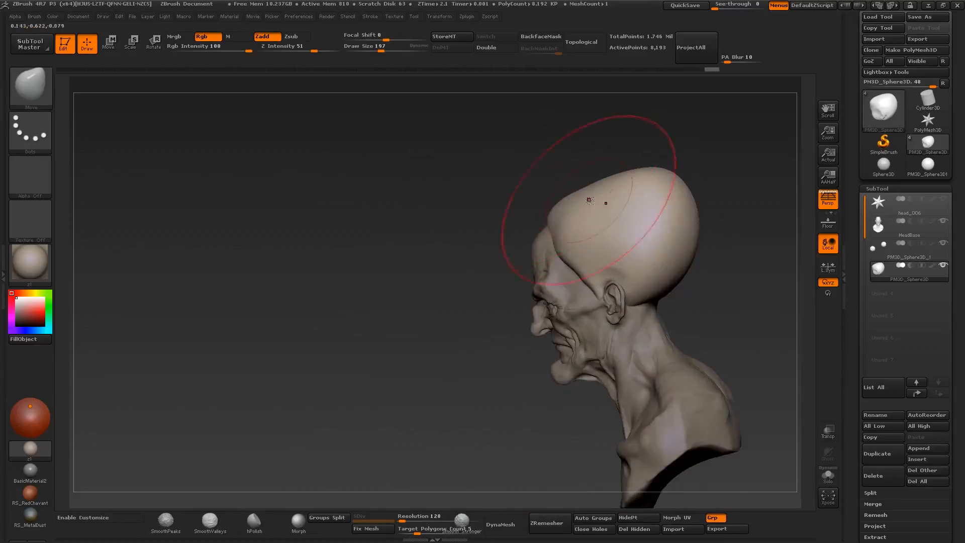
- Adjust the crown and rear silhouette of the cranium mass from both profiles with Move at about size 192
right_click_drag(589, 200, 615, 201)
left_click_drag(576, 188, 569, 204)
right_click_drag(569, 204, 699, 205)
left_click_drag(541, 185, 545, 200)
key("s")
left_click_drag(477, 170, 474, 179)
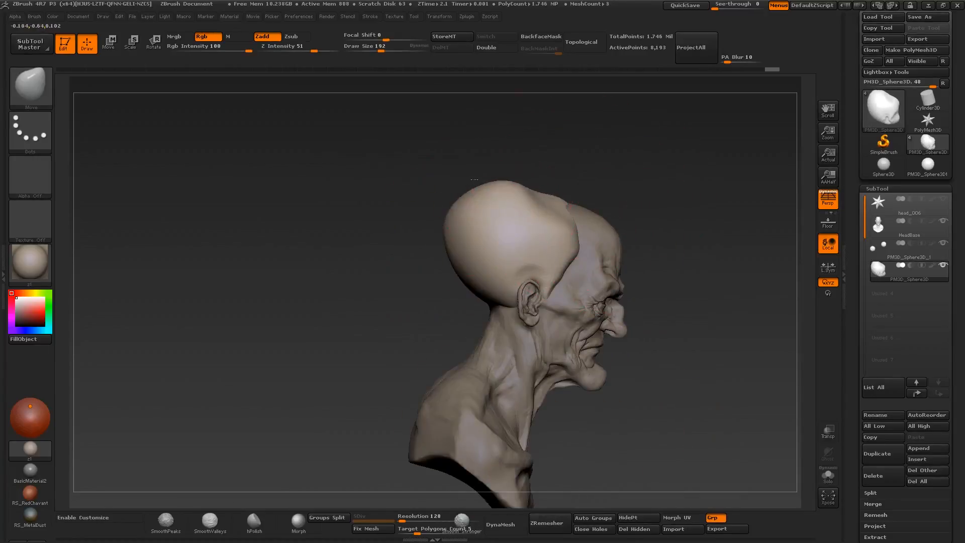
right_click_drag(474, 179, 465, 247)
left_click_drag(430, 168, 445, 174)
right_click_drag(445, 175, 452, 121)
- Adjust the top and sides of the cranium mass from the front with Move at about size 56 to 101
mouse_move(638, 251)
right_mouse_down()
mouse_move(546, 264)
mouse_move(550, 321)
right_mouse_up()
key("s")
right_click_drag(616, 300, 653, 272)
left_click_drag(614, 249, 597, 244)
right_click_drag(654, 251, 654, 236, "shift")
key("s")
left_click_drag(613, 252, 604, 252)
mouse_move(605, 252)
right_mouse_down()
mouse_move(545, 286)
mouse_move(568, 322)
mouse_move(598, 314)
right_mouse_up()
right_click_drag(598, 314, 598, 264, "ctrl")
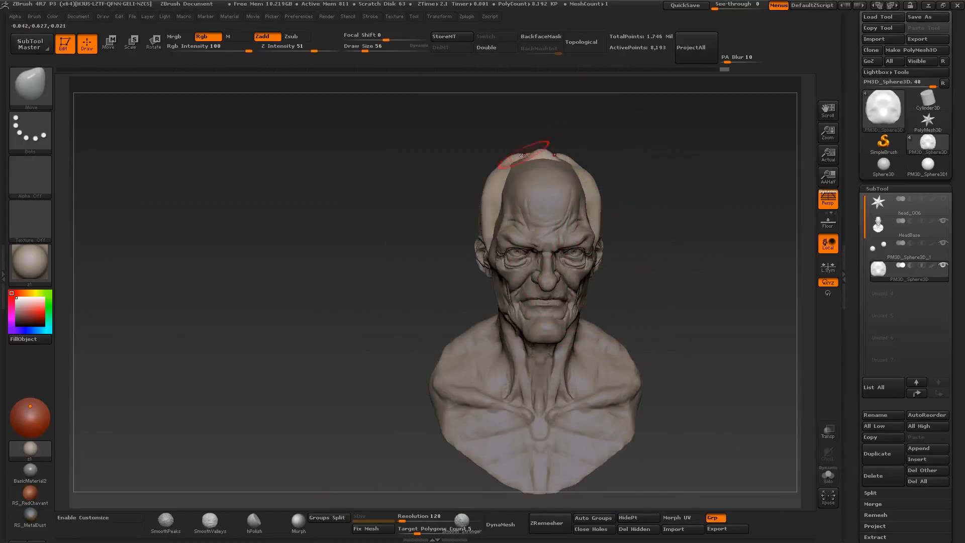
right_click_drag(499, 163, 478, 194)
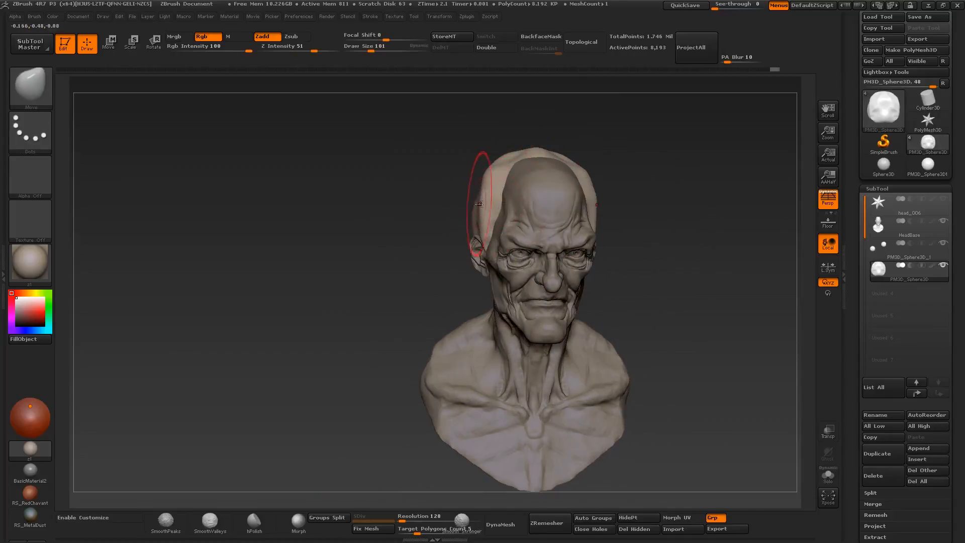
key("s")
right_click_drag(649, 211, 548, 201)
- Build up surface planes on the side and front edge of the cranium mass with Clay Buildup at about size 140 and 78
key("b")
key("c")
key("b")
right_click_drag(625, 190, 653, 252, "ctrl")
key("s")
left_click_drag(687, 258, 653, 281)
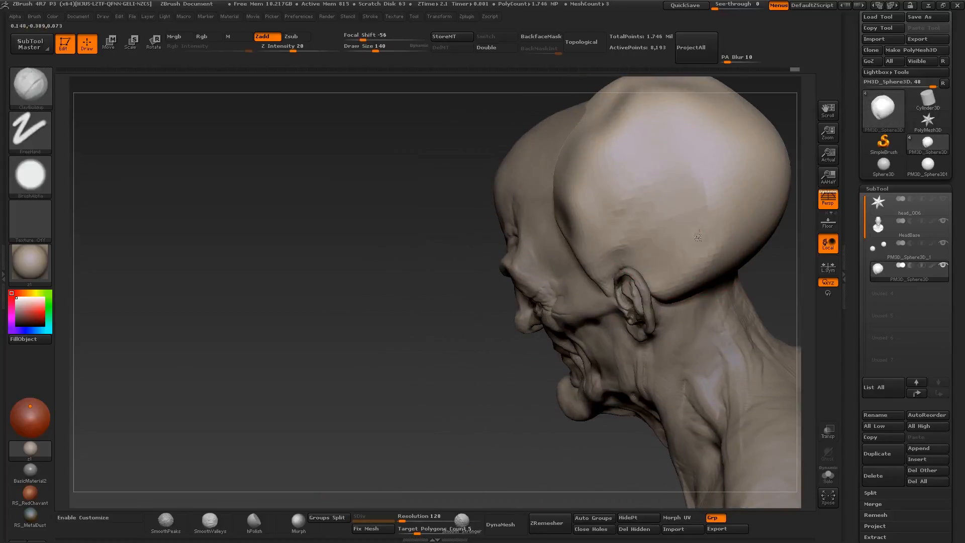
right_click_drag(668, 191, 678, 216)
left_click_drag(643, 201, 631, 189)
right_click_drag(631, 189, 641, 194)
right_click_drag(552, 226, 623, 236)
left_click_drag(591, 221, 593, 245)
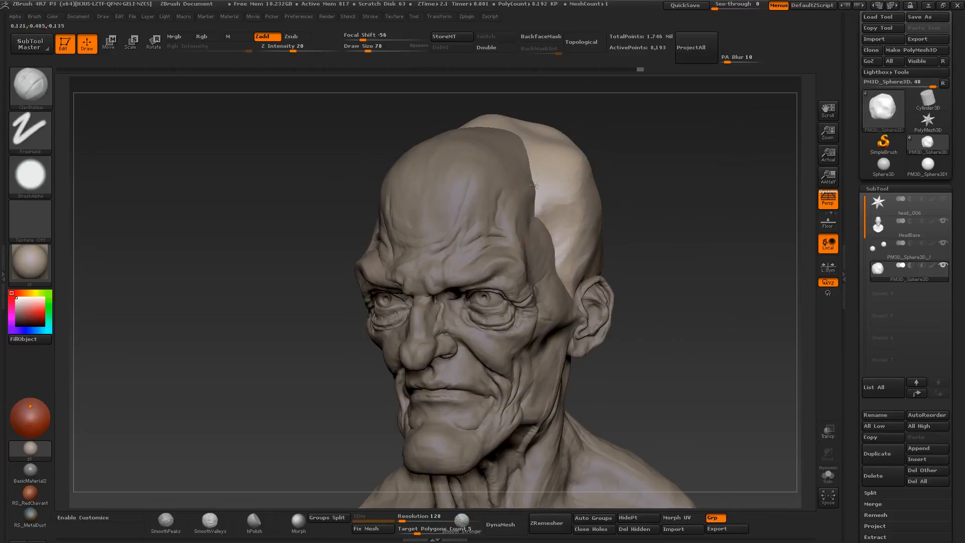
right_click_drag(535, 185, 623, 201)
mouse_move(624, 201)
right_mouse_down("ctrl")
mouse_move(581, 276)
mouse_move(483, 272)
right_mouse_up("ctrl")
- Refine the contour of the cranium mass along the temple and forehead with the Move brush
key("b")
key("m")
key("v")
left_click_drag(499, 236, 490, 246)
mouse_move(490, 247)
right_mouse_down()
mouse_move(508, 267)
mouse_move(563, 266)
right_mouse_up()
right_click_drag(603, 241, 593, 271, "ctrl")
right_click_drag(593, 271, 502, 226)
left_click_drag(518, 215, 525, 208)
right_click_drag(512, 226, 578, 232)
key("s")
left_click_drag(525, 232, 529, 232)
left_click_drag(522, 229, 530, 229)
- Switch to the HeadBase subtool and adjust the lower eyelid area with Move at about size 56
mouse_move(531, 229)
right_mouse_down("alt")
mouse_move(518, 274)
mouse_move(508, 272)
right_mouse_up("alt")
left_click(510, 268, "alt")
key("s")
left_click_drag(508, 272, 501, 273)
right_click_drag(442, 265, 452, 254, "ctrl")
mouse_move(452, 254)
right_mouse_down()
mouse_move(478, 267)
mouse_move(497, 255)
right_mouse_up()
key("s")
left_click_drag(498, 255, 495, 255)
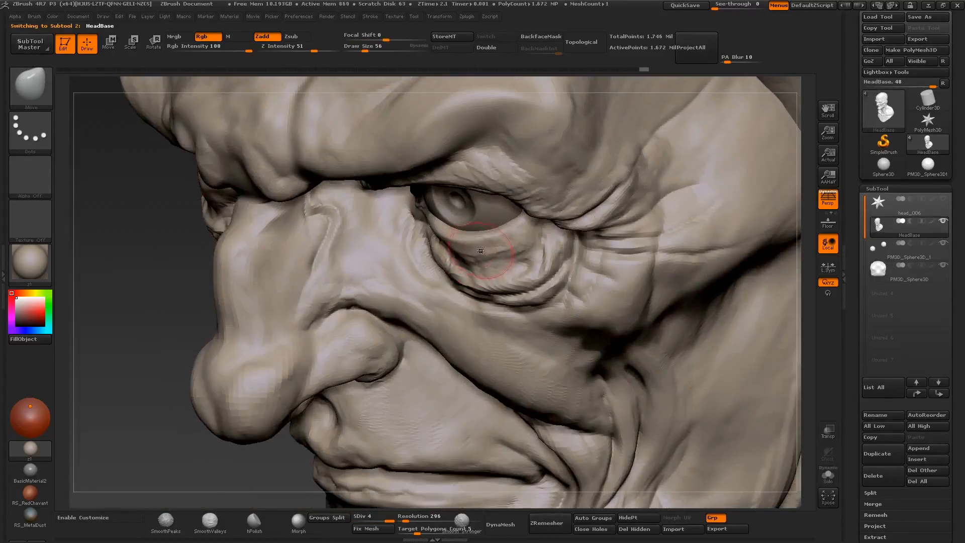
right_click_drag(495, 255, 477, 254)
left_click_drag(478, 253, 482, 249)
right_click_drag(482, 249, 415, 231)
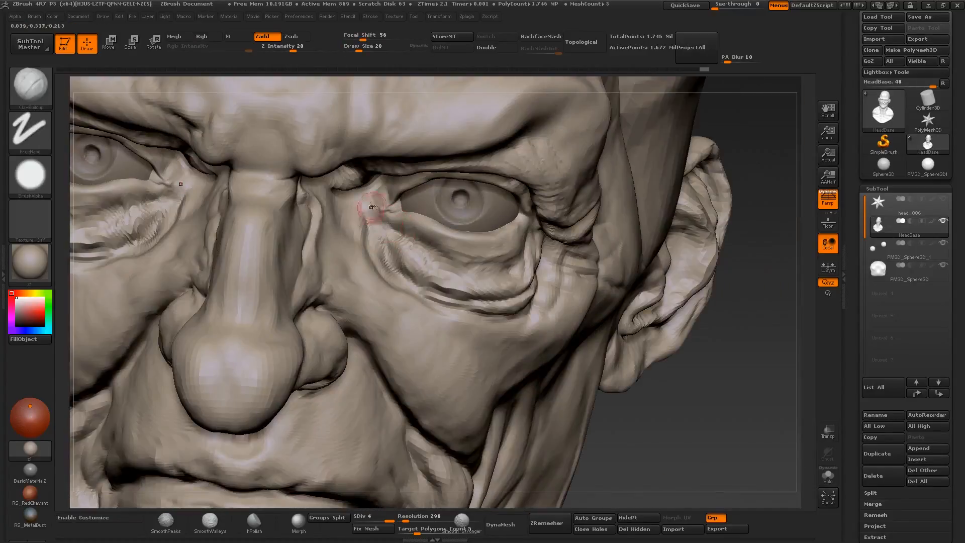
- Build up the eye bags and inner eye corners with Clay Buildup at about size 24 to 32
right_click_drag(371, 206, 401, 224, "ctrl")
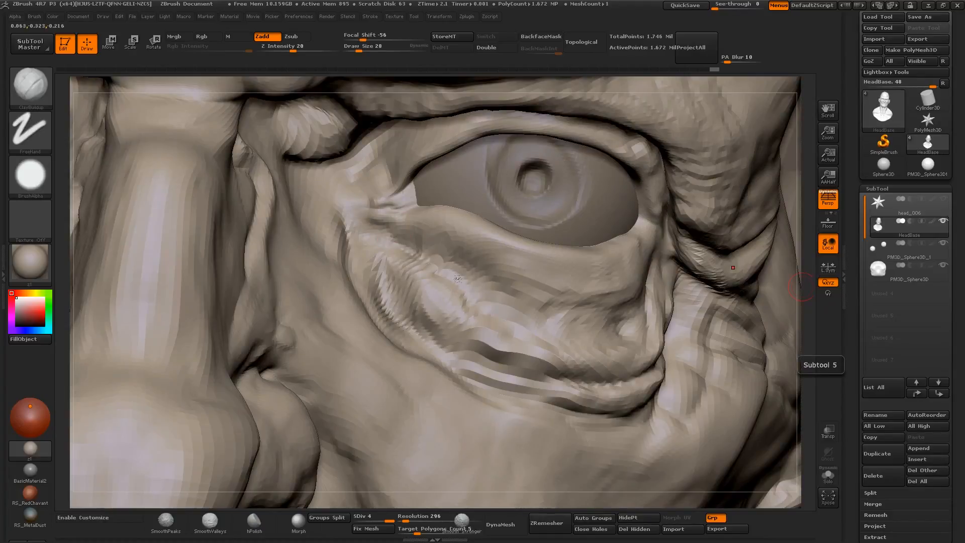
left_click_drag(394, 175, 401, 176)
mouse_move(401, 175)
right_mouse_down()
mouse_move(415, 161)
mouse_move(367, 193)
right_mouse_up()
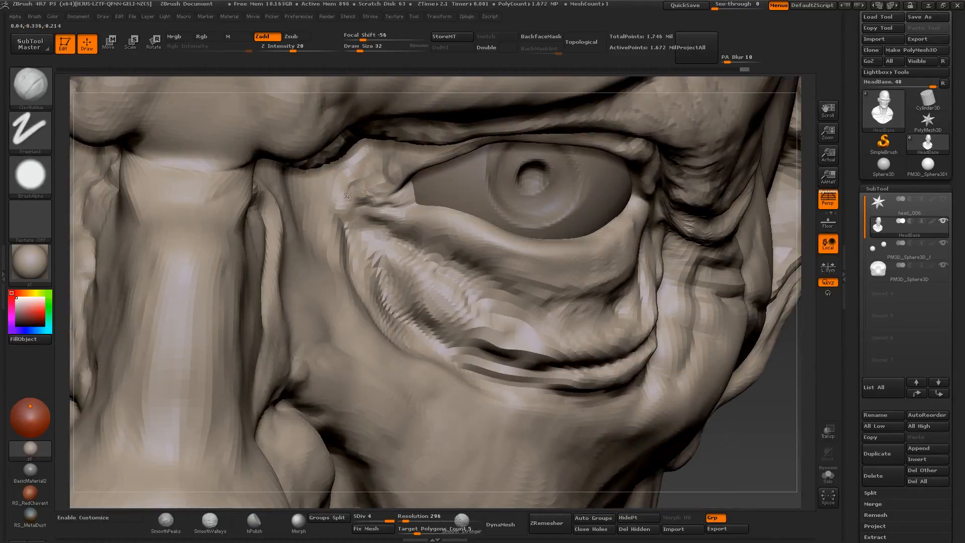
mouse_move(444, 262)
right_mouse_down()
mouse_move(530, 375)
mouse_move(477, 362)
mouse_move(528, 342)
mouse_move(555, 359)
mouse_move(546, 368)
right_mouse_up()
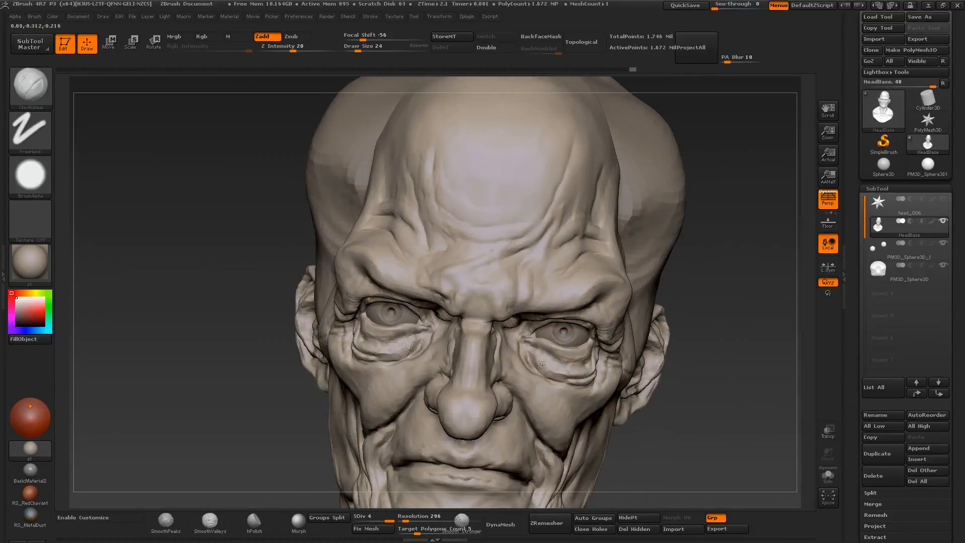
left_click_drag(542, 363, 557, 369)
mouse_move(557, 369)
right_mouse_down()
mouse_move(543, 363)
mouse_move(545, 307)
mouse_move(520, 289)
mouse_move(507, 316)
mouse_move(487, 287)
mouse_move(523, 331)
right_mouse_up()
- Build up the brow forms above the nose and eyes with Clay Buildup at about size 50
left_click_drag(483, 313, 487, 318)
mouse_move(487, 317)
right_mouse_down("ctrl")
mouse_move(488, 266)
mouse_move(520, 276)
mouse_move(527, 306)
mouse_move(502, 241)
right_mouse_up("ctrl")
left_click_drag(497, 307, 424, 310)
right_click_drag(410, 310, 470, 294)
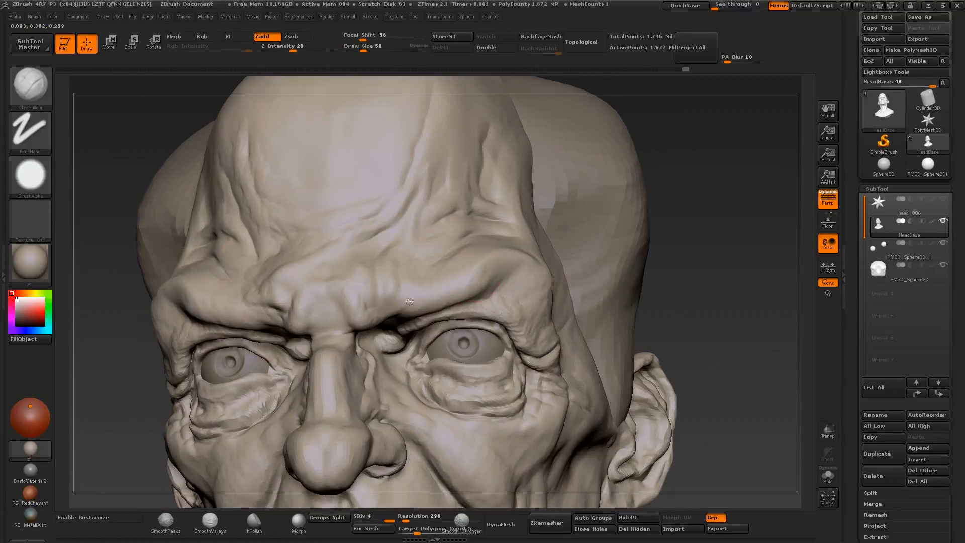
left_click_drag(410, 302, 405, 303)
right_click_drag(405, 304, 463, 331, "shift")
right_click_drag(462, 332, 498, 282, "ctrl")
- Refine the folds around the mouth corners and chin with Clay Buildup at about size 22 and smoothing at size 59
mouse_move(503, 422)
right_mouse_down("alt")
mouse_move(495, 337)
mouse_move(456, 372)
mouse_move(454, 324)
mouse_move(452, 358)
right_mouse_up("alt")
key("s")
left_click_drag(451, 327, 443, 327)
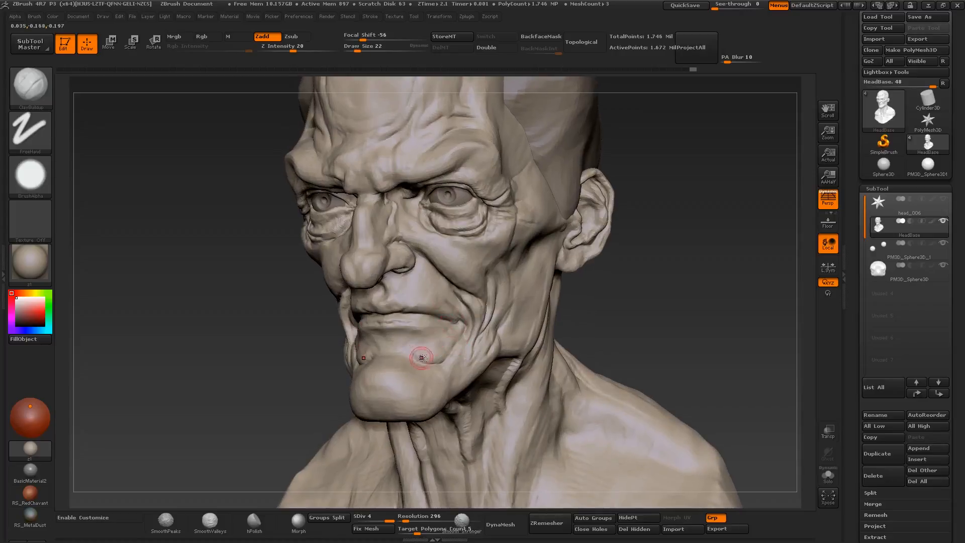
right_click_drag(419, 400, 430, 359)
right_click_drag(430, 360, 431, 357, "shift")
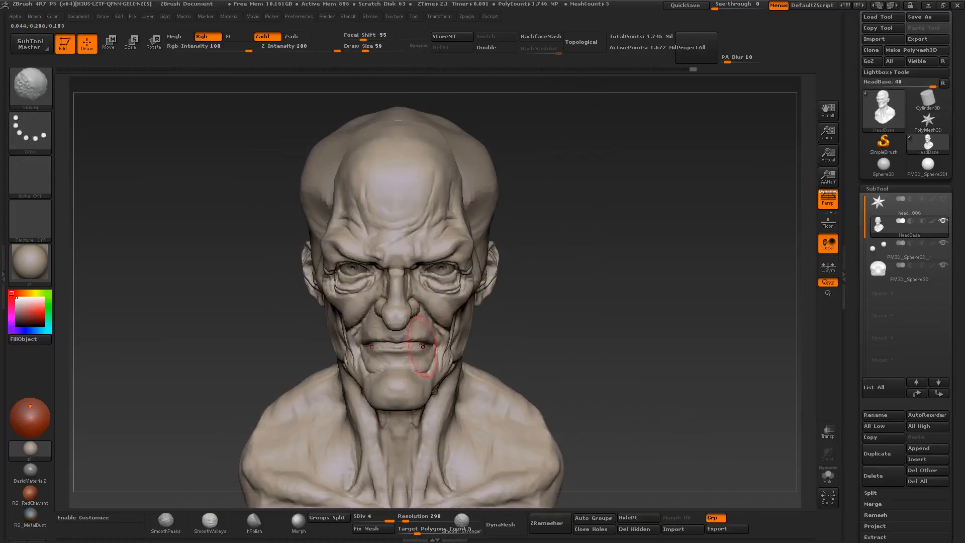
right_click_drag(450, 266, 460, 362, "ctrl")
- Reshape the eyelids and eye bags with the Move brush, starting at about size 145
key("b")
key("m")
key("v")
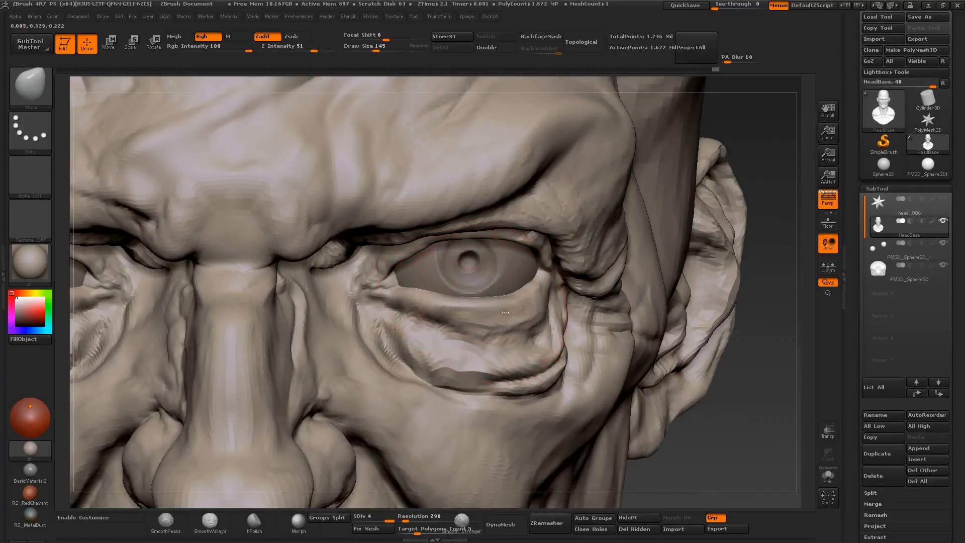
right_click_drag(505, 312, 533, 322)
left_click_drag(454, 346, 452, 339)
right_click_drag(452, 340, 472, 329)
key("s")
left_click_drag(495, 334, 488, 334)
right_click_drag(495, 333, 465, 329)
right_click_drag(525, 321, 482, 296)
mouse_move(482, 296)
right_mouse_down("ctrl")
mouse_move(485, 327)
mouse_move(520, 302)
mouse_move(498, 340)
mouse_move(441, 250)
mouse_move(400, 297)
mouse_move(372, 275)
mouse_move(331, 193)
right_mouse_up("ctrl")
right_click_drag(558, 201, 564, 224)
- Build up the upper eyelid fold and outer brow with Clay Buildup at about size 32 to 59
key("b")
key("c")
key("b")
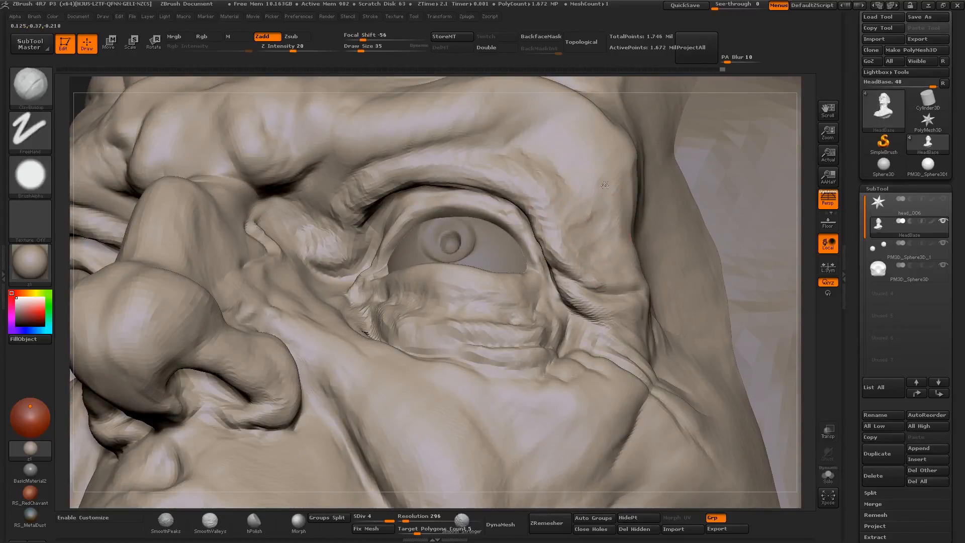
right_click_drag(572, 238, 582, 245)
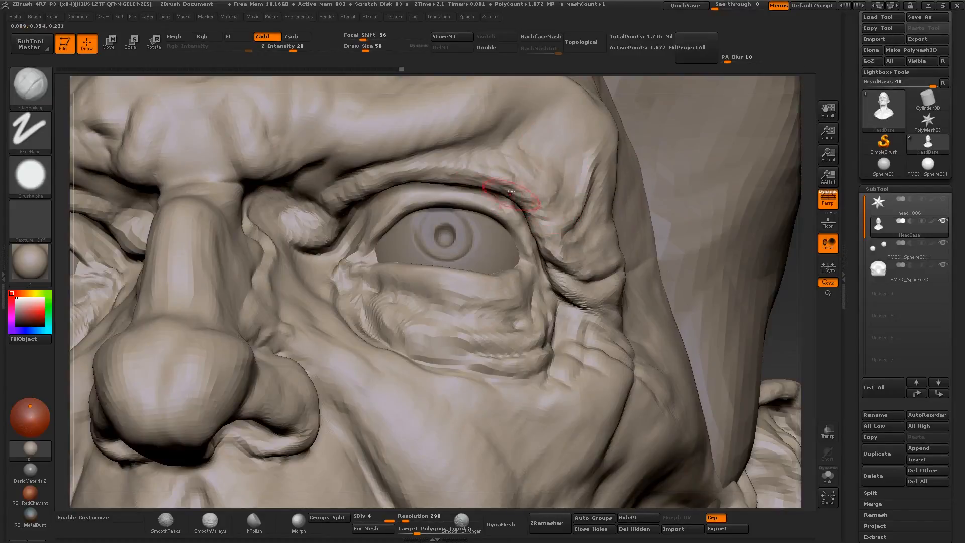
right_click_drag(511, 191, 516, 202)
left_click_drag(462, 187, 535, 208, "shift")
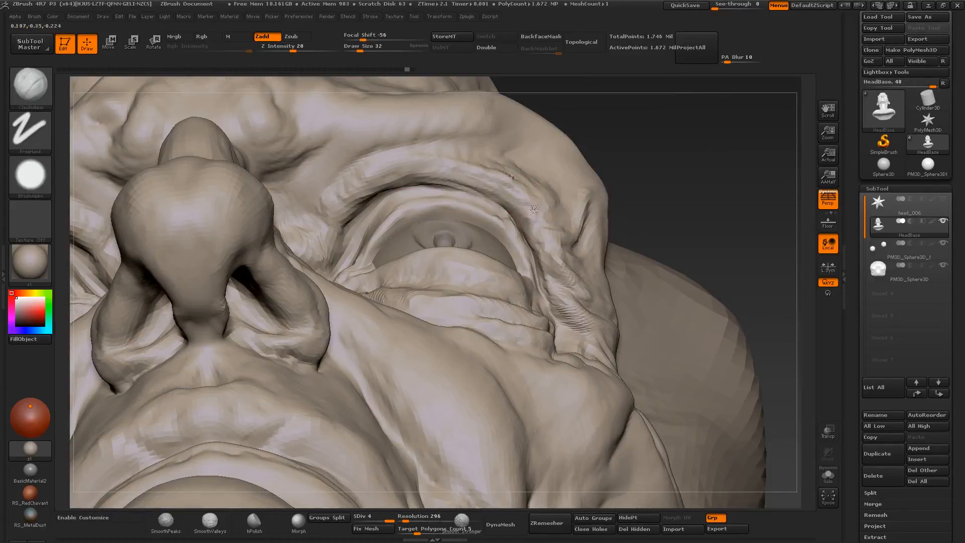
right_click_drag(473, 182, 486, 211)
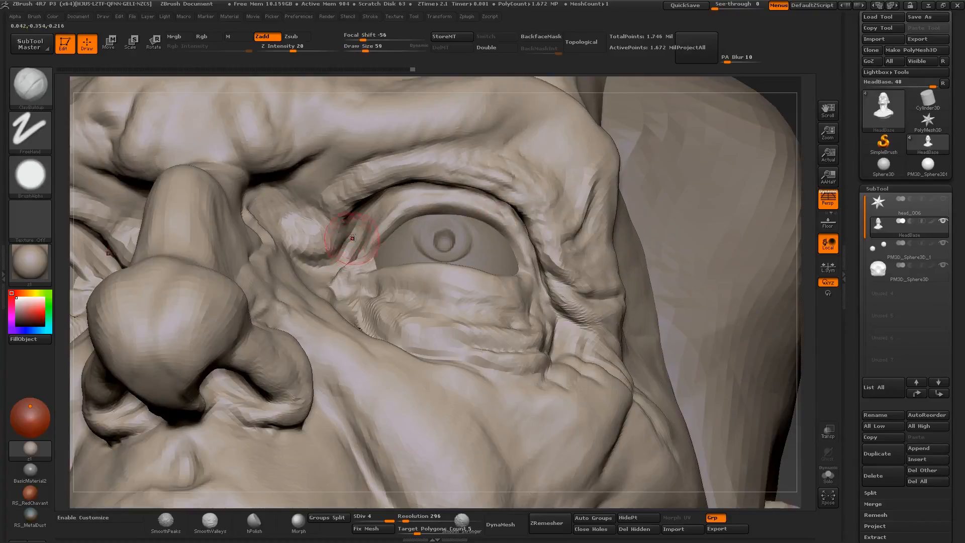
- Refine the inner eye socket and upper lid crease with Clay Buildup and smoothing at about size 59
right_click_drag(339, 235, 377, 190)
key("s")
left_click_drag(377, 190, 445, 187)
right_click_drag(445, 187, 371, 201)
left_click_drag(371, 201, 346, 241, "shift")
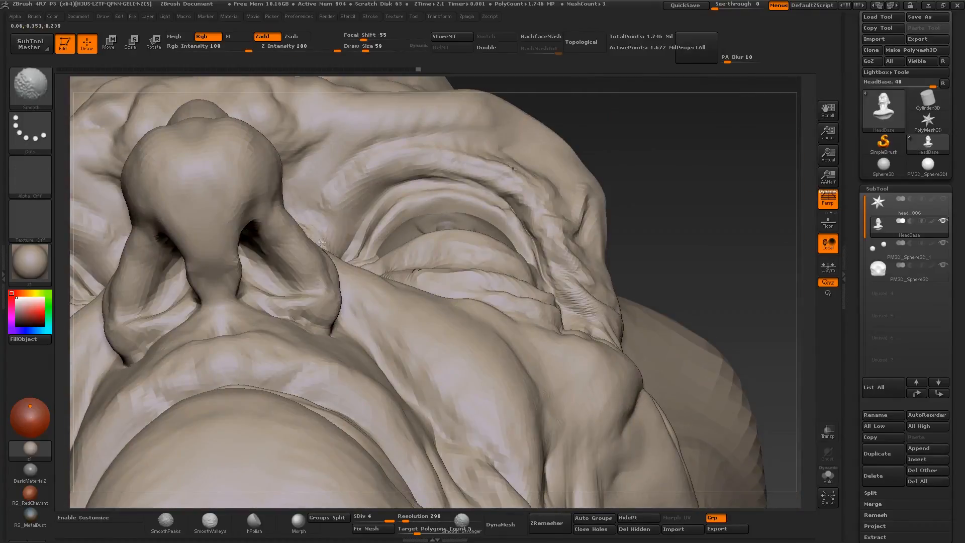
mouse_move(347, 242)
right_mouse_down()
mouse_move(426, 168)
mouse_move(352, 211)
mouse_move(359, 218)
right_mouse_up()
key("s")
left_click_drag(314, 217, 304, 226)
right_click_drag(304, 226, 381, 187)
key("s")
left_click_drag(381, 187, 387, 187)
mouse_move(387, 187)
right_mouse_down()
mouse_move(351, 241)
mouse_move(375, 296)
mouse_move(385, 257)
right_mouse_up()
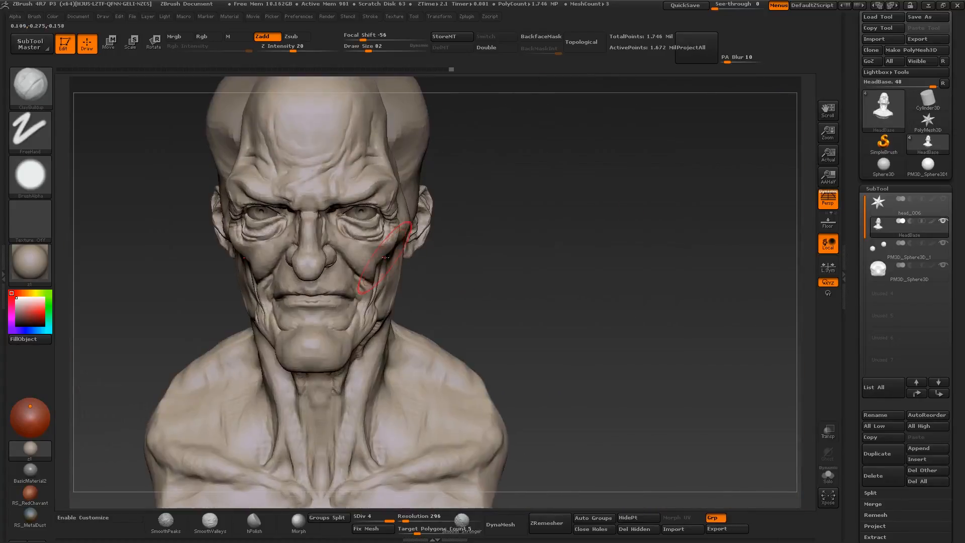
- Build up the cheekbone and outer eye area with Clay Buildup at about size 56 to 82
right_click_drag(347, 230, 399, 251)
right_click_drag(472, 252, 472, 226)
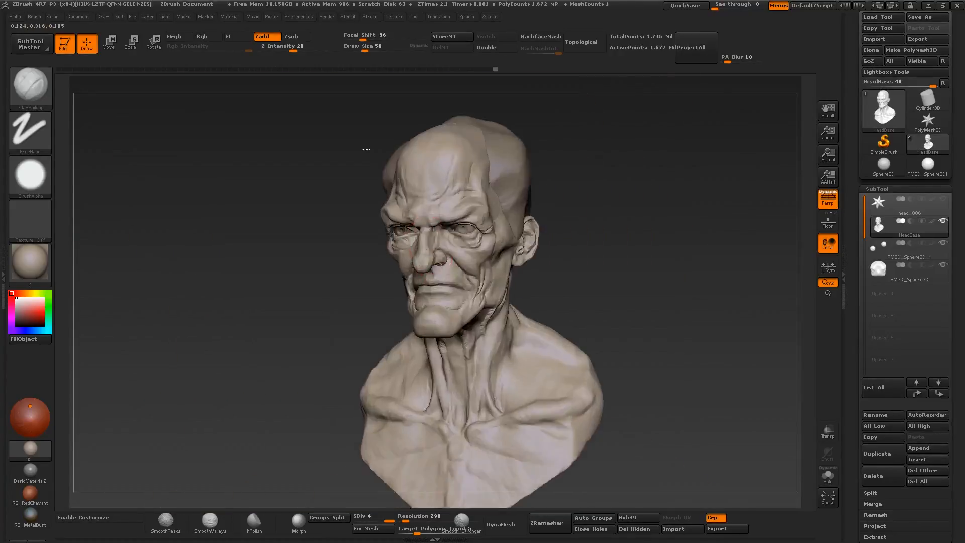
mouse_move(472, 271)
right_mouse_down()
mouse_move(495, 268)
mouse_move(484, 286)
mouse_move(510, 293)
mouse_move(441, 284)
right_mouse_up()
key("s")
- Adjust the profile, cheeks and eye area with Move at about size 78 to 109, and undo the last eye change
key("ctrl")
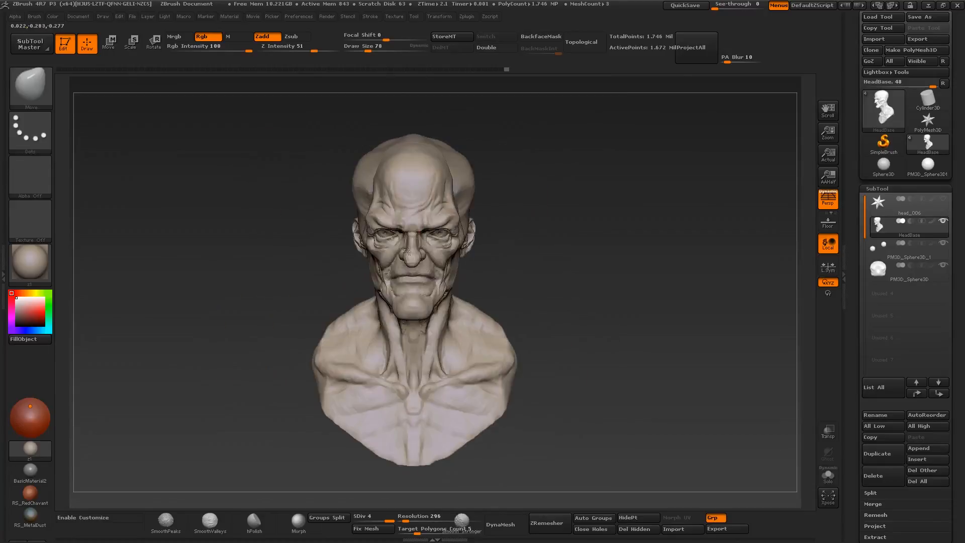
mouse_move(382, 281)
right_mouse_down()
mouse_move(372, 274)
mouse_move(377, 301)
mouse_move(374, 276)
right_mouse_up()
left_click_drag(282, 261, 372, 264)
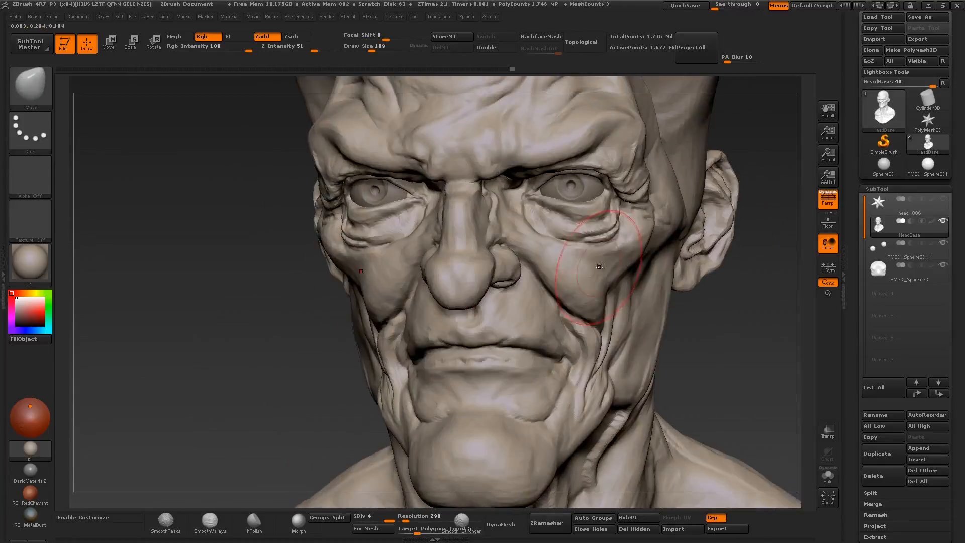
mouse_move(221, 262)
left_mouse_down()
mouse_move(251, 264)
mouse_move(241, 261)
left_mouse_up()
left_click_drag(241, 311, 241, 226, "alt")
mouse_move(579, 241)
right_mouse_down("alt")
mouse_move(524, 219)
mouse_move(540, 251)
right_mouse_up("alt")
key("bracketleft")
key("bracketleft")
key("ctrl+s")
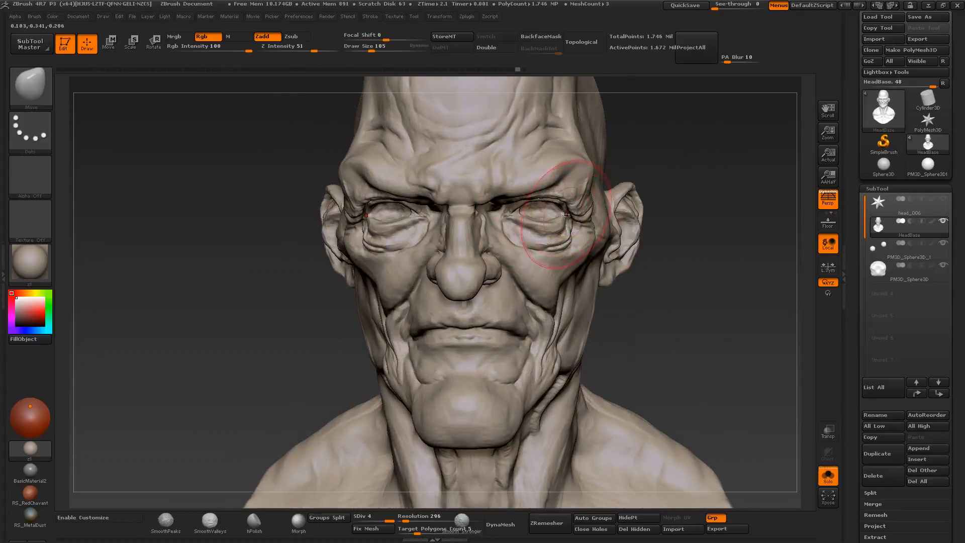
left_click_drag(562, 213, 565, 213)
key("ctrl+z")
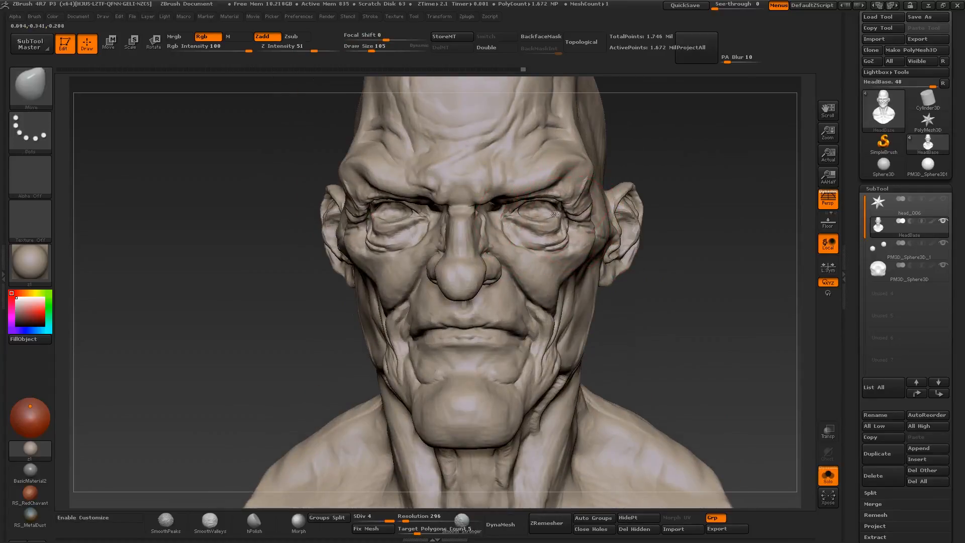
- Select the eyeballs subtool and reposition the eyeballs within the sockets
left_click(547, 210, "alt")
key("e")
key("w")
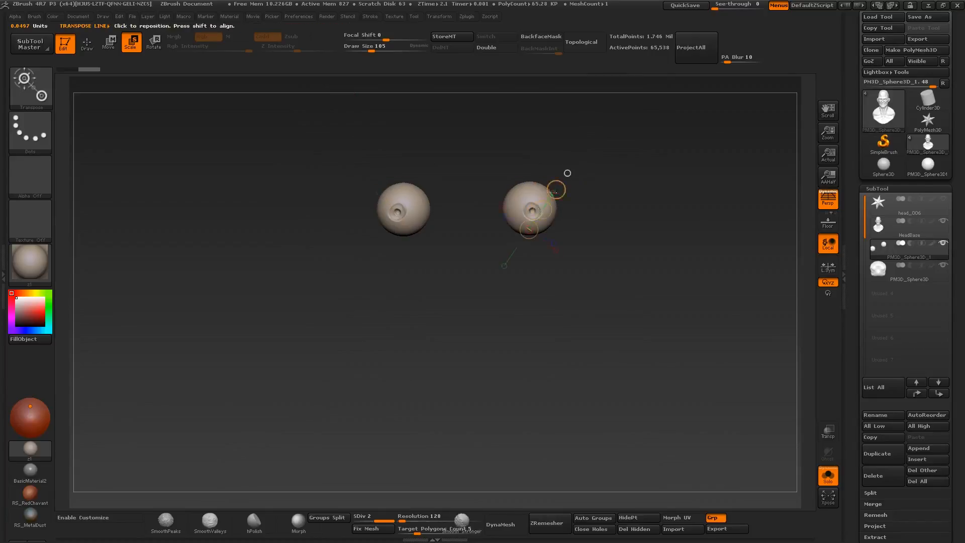
key("ctrl+s")
left_click_drag(545, 209, 544, 210)
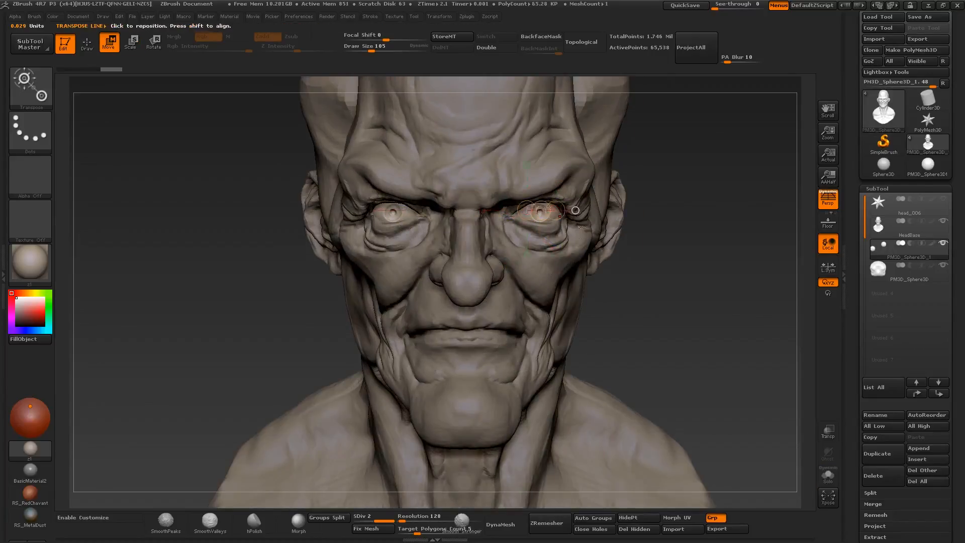
mouse_move(548, 208)
right_mouse_down()
mouse_move(472, 211)
mouse_move(555, 207)
right_mouse_up()
mouse_move(555, 207)
right_mouse_down("ctrl")
mouse_move(519, 208)
mouse_move(571, 212)
mouse_move(560, 253)
mouse_move(598, 262)
right_mouse_up("ctrl")
- Refine the pupils and irises of the eyeballs with Clay Buildup at about size 22 and the Move brush
key("q")
key("b")
key("c")
key("b")
key("s")
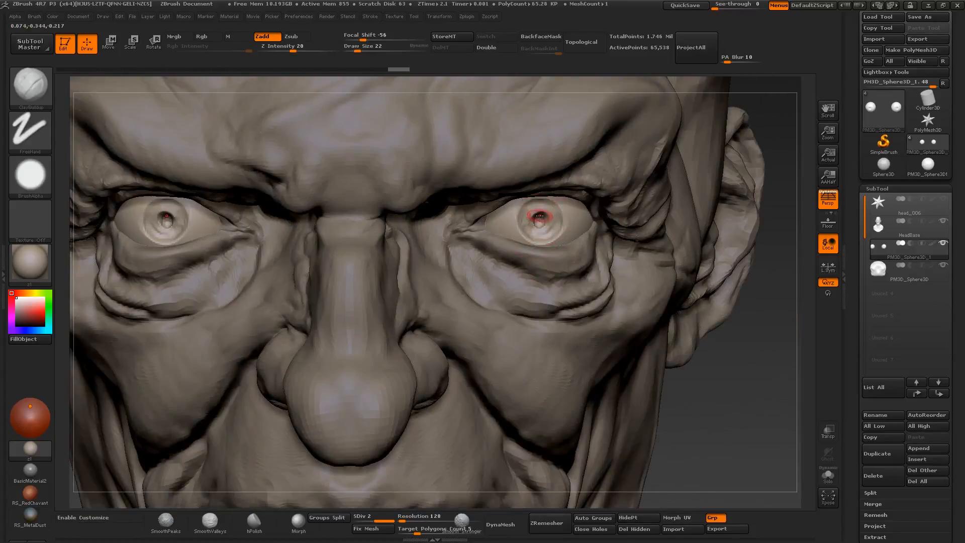
key("b")
key("m")
key("v")
left_click_drag(528, 217, 541, 229)
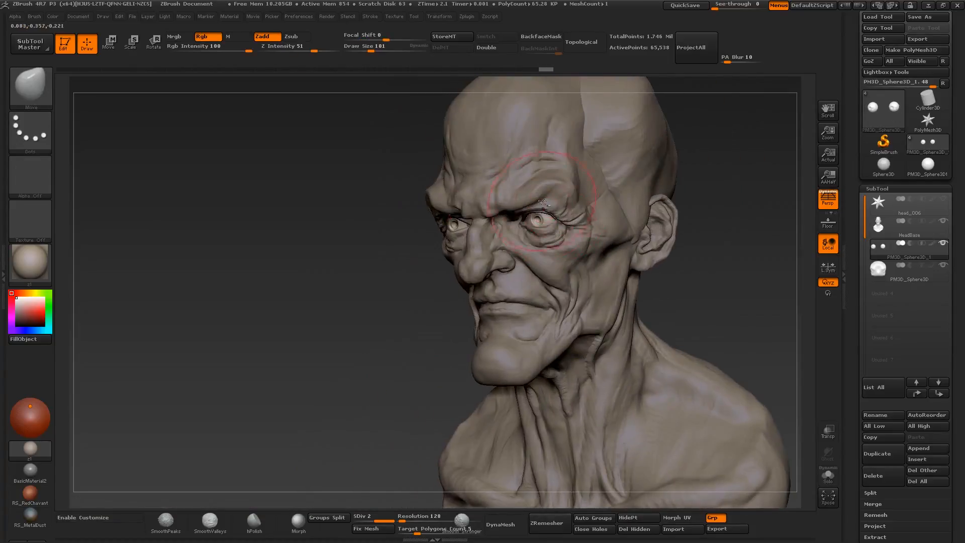
- Adjust the side of the face on the HeadBase subtool with Move at about size 126 and nudge the eyeballs
left_click(544, 203, "alt")
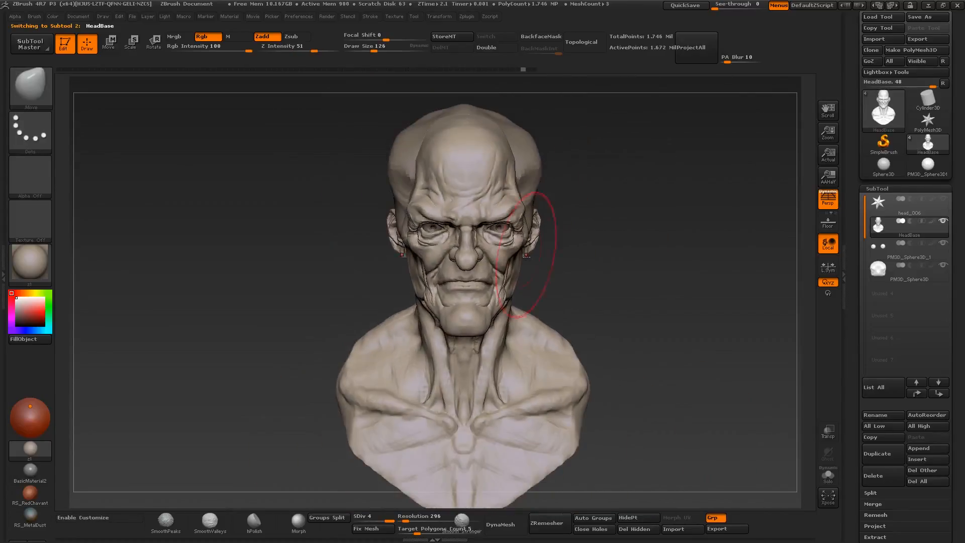
mouse_move(526, 256)
right_mouse_down()
mouse_move(503, 246)
mouse_move(478, 194)
mouse_move(502, 201)
right_mouse_up()
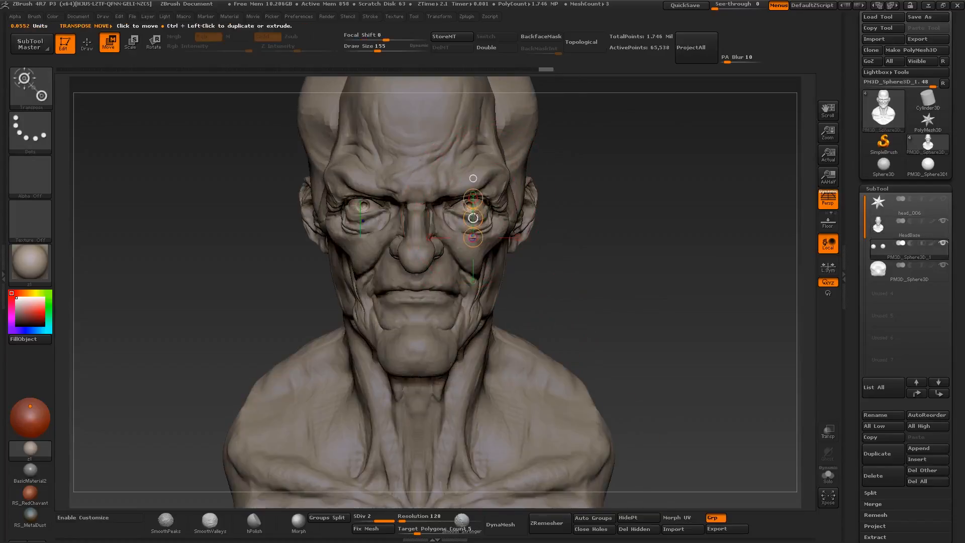
left_click_drag(473, 217, 474, 216)
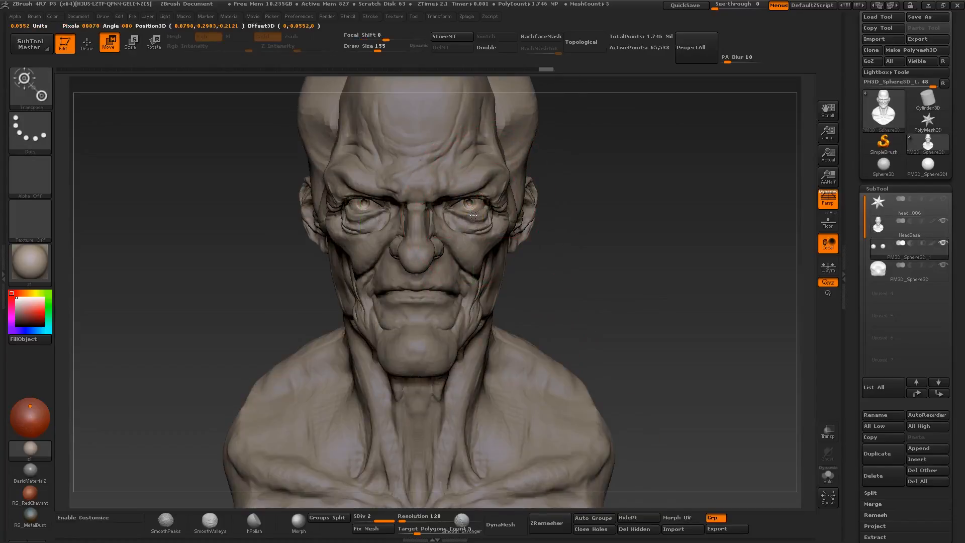
- Return to Draw mode, reselect the HeadBase subtool and fit the eyelids around the eyeballs with Move at about size 47
key("q")
left_click(477, 205, "alt")
right_click_drag(478, 205, 460, 206)
mouse_move(460, 206)
right_mouse_down("ctrl")
mouse_move(496, 256)
mouse_move(497, 243)
mouse_move(535, 263)
mouse_move(477, 274)
mouse_move(514, 299)
mouse_move(525, 254)
right_mouse_up("ctrl")
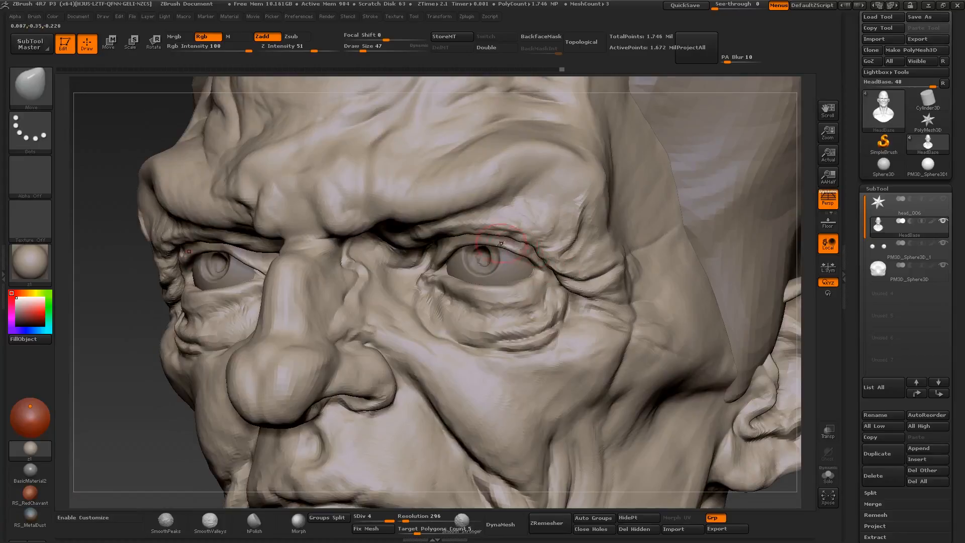
left_click_drag(501, 244, 553, 254)
right_click_drag(553, 253, 585, 262, "shift")
mouse_move(495, 321)
right_mouse_down("ctrl")
mouse_move(475, 278)
mouse_move(508, 288)
mouse_move(507, 304)
mouse_move(492, 289)
right_mouse_up("ctrl")
- Check the bust's silhouette in flat black, restore the shaded display and save the bust as head_007
key("v")
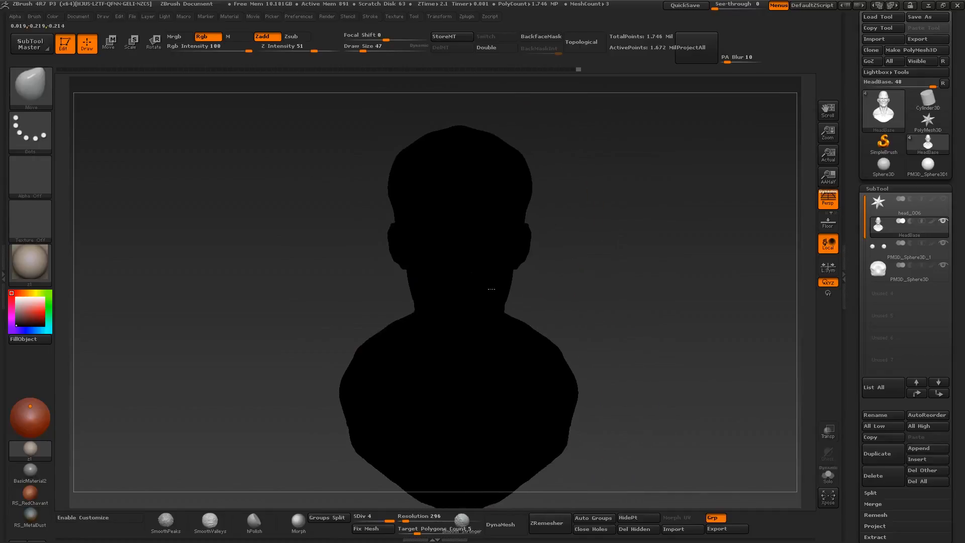
key("v")
mouse_move(515, 342)
right_mouse_down()
mouse_move(508, 347)
mouse_move(498, 301)
right_mouse_up()
right_click_drag(624, 332, 593, 329)
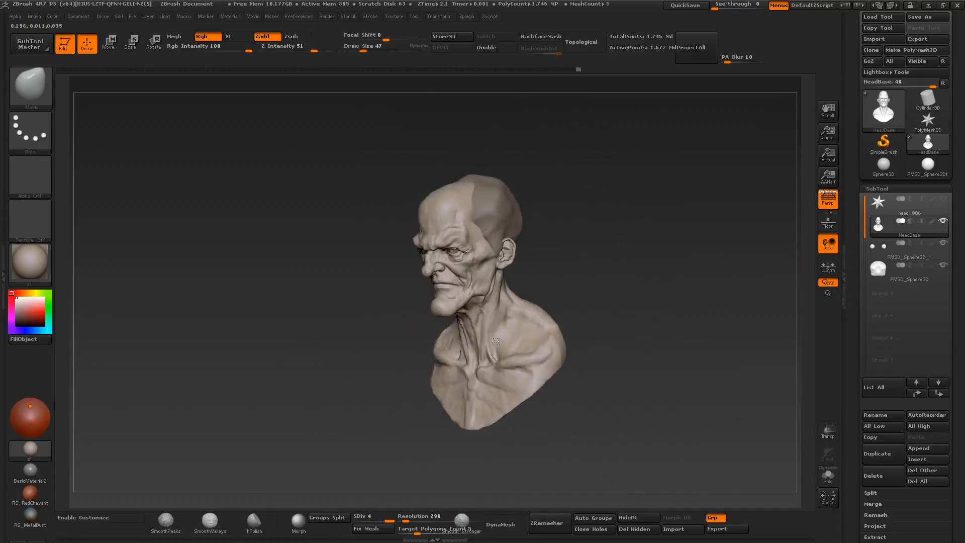
key("ctrl+s")
- Select the cranium subtool PM3D_Sphere3D and build up hair-like masses at the temples and sides with Clay Buildup at about size 45 to 68
mouse_move(503, 219)
right_mouse_down()
mouse_move(510, 216)
mouse_move(492, 213)
right_mouse_up()
mouse_move(495, 209)
left_mouse_down("shift")
mouse_move(508, 216)
mouse_move(497, 236)
mouse_move(508, 224)
left_mouse_up("shift")
key("b")
key("c")
key("b")
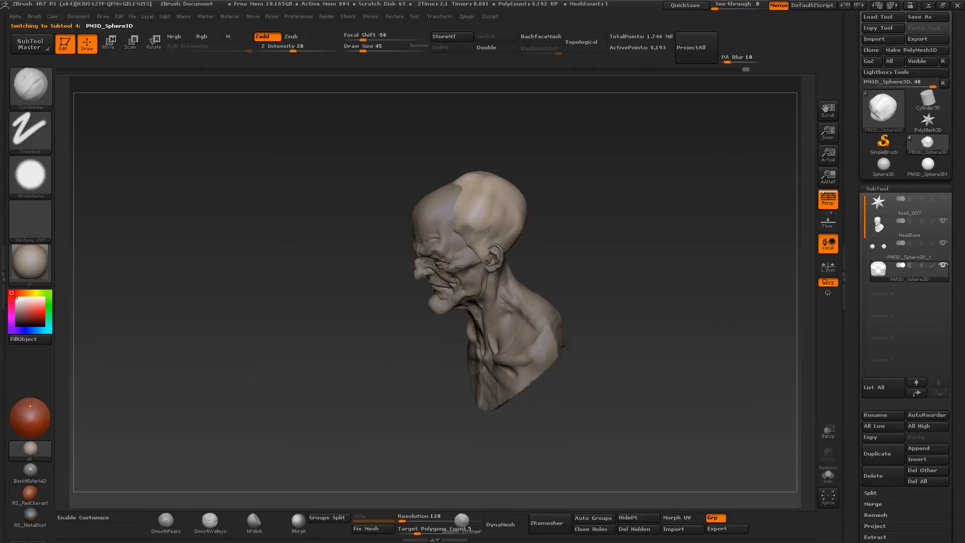
mouse_move(481, 211)
right_mouse_down()
mouse_move(502, 271)
mouse_move(475, 216)
right_mouse_up()
mouse_move(465, 166)
left_mouse_down()
mouse_move(468, 206)
mouse_move(460, 194)
left_mouse_up()
mouse_move(460, 194)
right_mouse_down()
mouse_move(556, 237)
mouse_move(578, 233)
mouse_move(546, 244)
right_mouse_up()
mouse_move(545, 294)
right_mouse_down("ctrl")
mouse_move(556, 254)
mouse_move(538, 268)
mouse_move(505, 264)
mouse_move(510, 302)
right_mouse_up("ctrl")
left_click_drag(525, 224, 548, 234)
mouse_move(548, 234)
right_mouse_down()
mouse_move(578, 233)
mouse_move(575, 260)
mouse_move(600, 262)
mouse_move(576, 263)
right_mouse_up()
mouse_move(575, 263)
right_mouse_down("ctrl")
mouse_move(568, 221)
mouse_move(568, 282)
right_mouse_up("ctrl")
- Select the HeadBase subtool and adjust the lower face with Move at about size 113
left_click(527, 326, "alt")
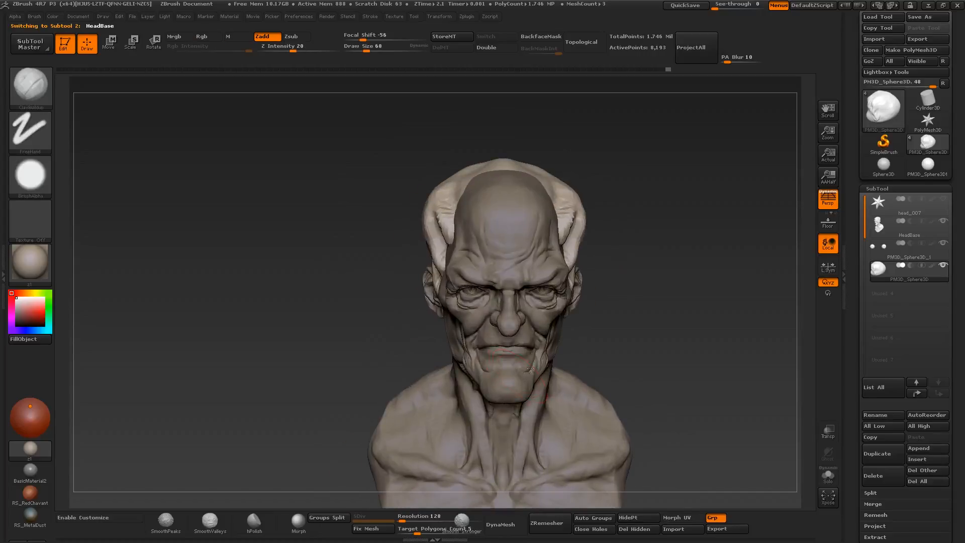
right_click_drag(573, 372, 526, 384)
key("b")
key("m")
key("v")
left_click_drag(526, 383, 532, 388)
right_click_drag(561, 366, 539, 354)
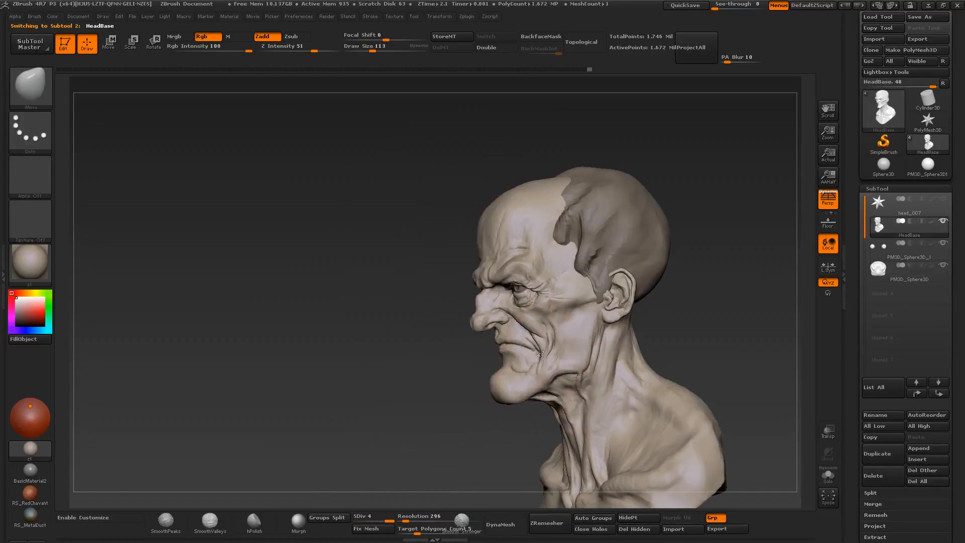
- Try reshaping the chin and mouth profile with Move at a smaller brush size, and undo the strokes
key("bracketleft")
left_click_drag(510, 403, 504, 402)
mouse_move(507, 399)
right_mouse_down()
mouse_move(570, 371)
mouse_move(504, 360)
right_mouse_up()
left_click_drag(459, 366, 449, 368)
mouse_move(497, 366)
right_mouse_down()
mouse_move(442, 346)
mouse_move(459, 359)
right_mouse_up()
key("ctrl+z")
key("ctrl+z")
key("ctrl+z")
key("ctrl+z")
key("ctrl+z")
- Refine the mouth line and mouth corner with Clay Buildup at about size 20
right_click_drag(456, 317, 478, 347, "ctrl")
key("b")
key("c")
key("b")
left_click_drag(492, 361, 480, 340)
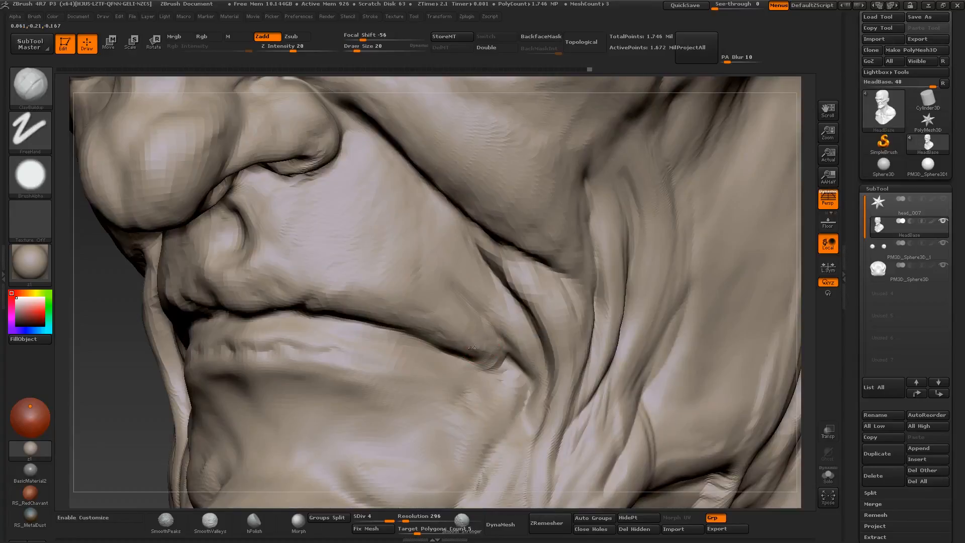
right_click_drag(420, 369, 436, 369)
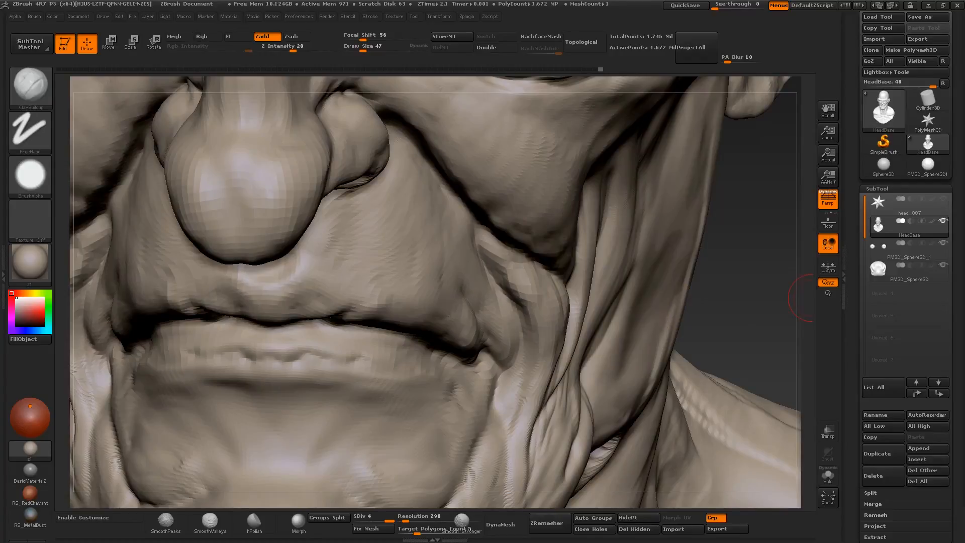
- Build up the area above the upper lip and around the mouth corner with Clay Buildup at about size 37 to 47
left_click_drag(811, 298, 788, 296, "shift")
key("s")
left_click(395, 323)
right_click_drag(504, 321, 484, 322)
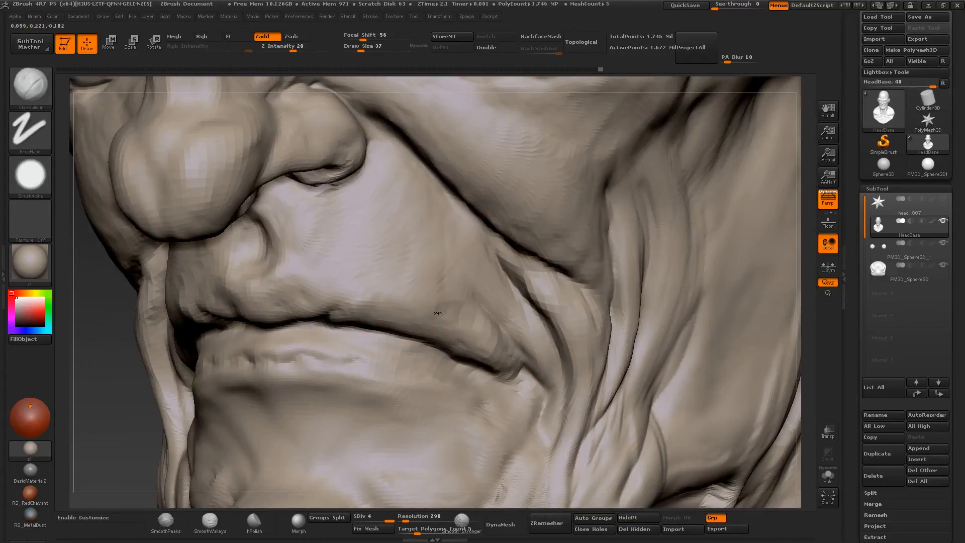
right_click_drag(355, 286, 553, 391)
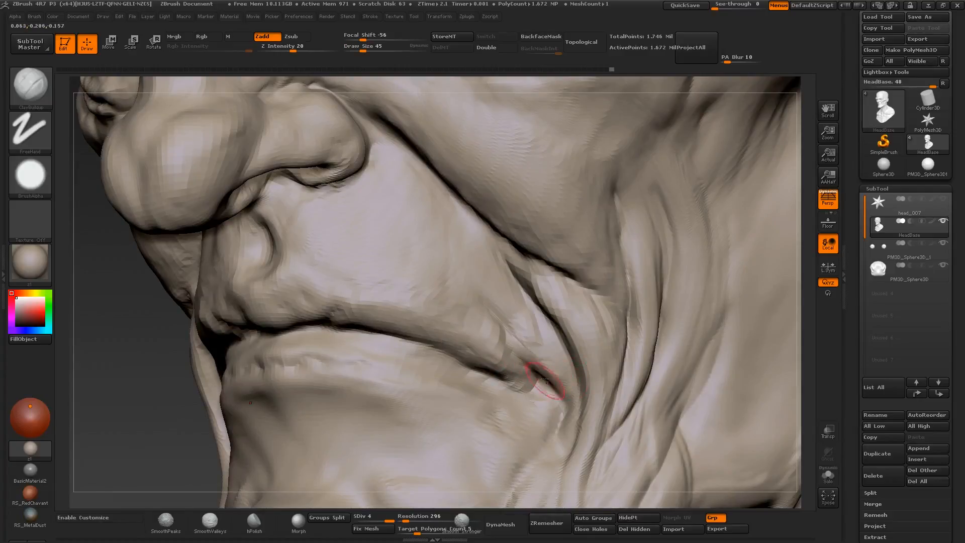
right_click_drag(532, 388, 563, 397)
mouse_move(563, 397)
right_mouse_down("ctrl")
mouse_move(543, 352)
mouse_move(548, 397)
mouse_move(519, 409)
mouse_move(387, 392)
mouse_move(410, 405)
right_mouse_up("ctrl")
left_click_drag(415, 408, 506, 415)
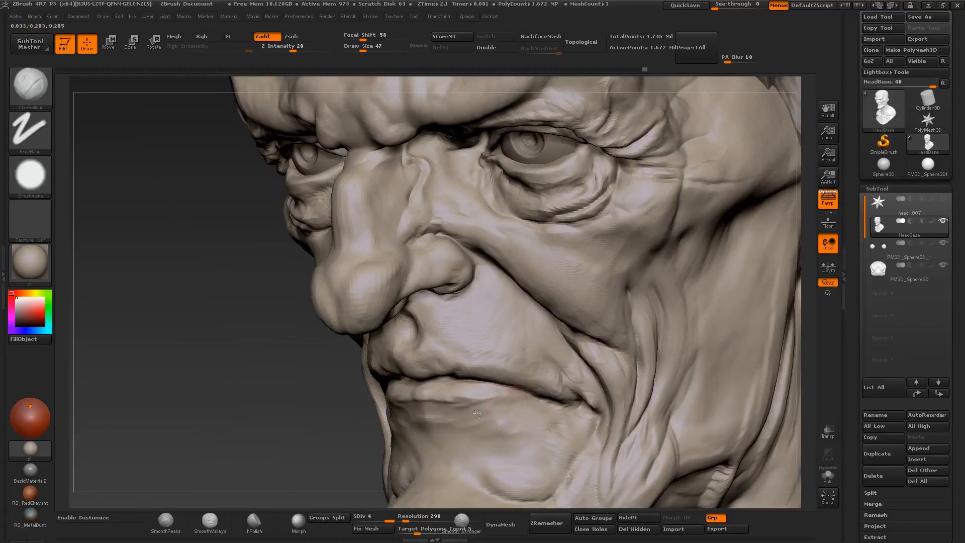
- Build up the lower lip and the area below it with Clay Buildup at about size 26 to 47, and undo the last changes
right_click_drag(493, 411, 537, 397)
left_click_drag(525, 402, 389, 406)
mouse_move(372, 400)
right_mouse_down()
mouse_move(403, 392)
mouse_move(360, 311)
mouse_move(281, 302)
mouse_move(321, 382)
right_mouse_up()
right_click_drag(463, 392, 449, 399)
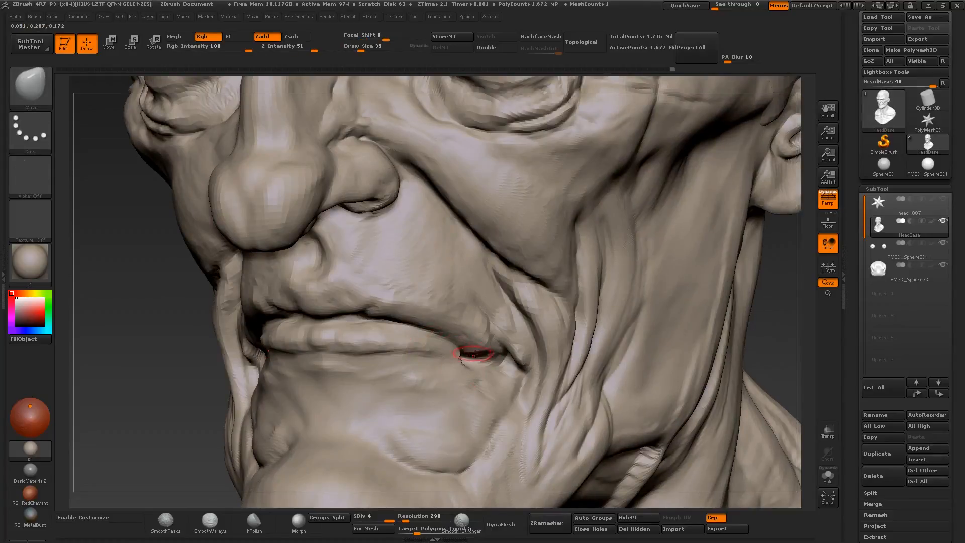
key("ctrl+z")
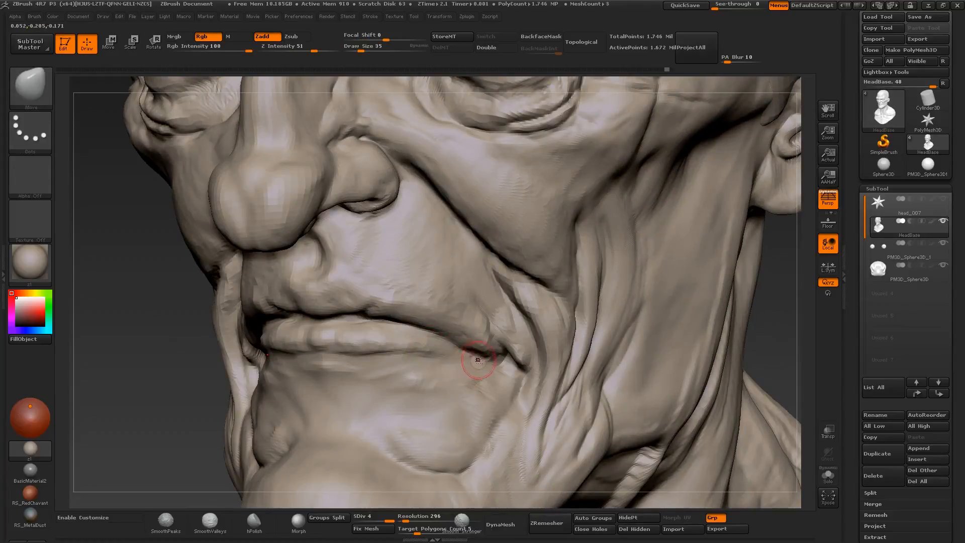
key("ctrl+z")
- Thicken the lower lip and fill in the mouth corner with Clay Buildup at about size 35
key("b")
key("c")
key("b")
left_click_drag(445, 355, 321, 353)
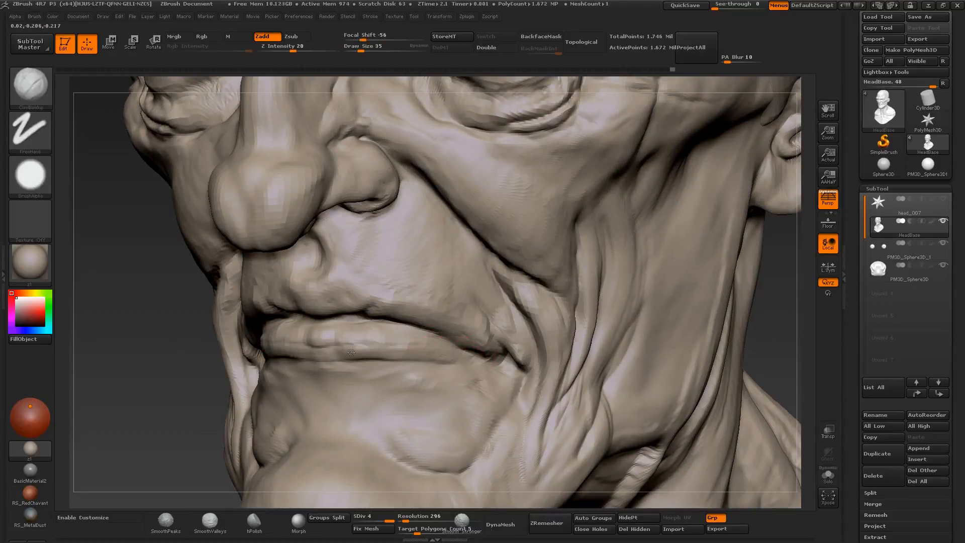
right_click_drag(316, 354, 365, 348)
left_click_drag(370, 340, 396, 349)
right_click_drag(485, 349, 426, 344)
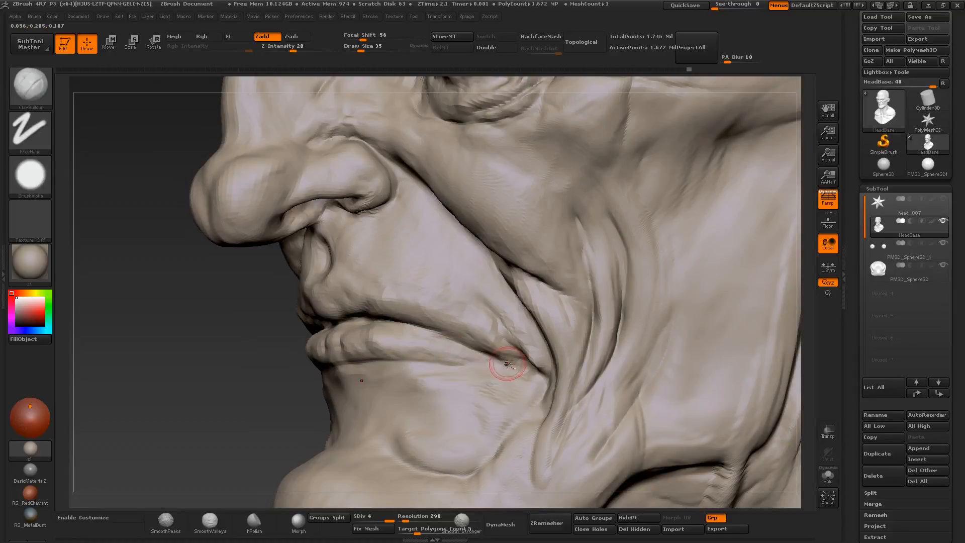
left_click_drag(510, 351, 496, 354)
mouse_move(502, 348)
left_mouse_down("shift")
mouse_move(499, 340)
mouse_move(507, 358)
left_mouse_up("shift")
mouse_move(502, 355)
right_mouse_down()
mouse_move(536, 348)
mouse_move(503, 346)
right_mouse_up()
key("bracketleft")
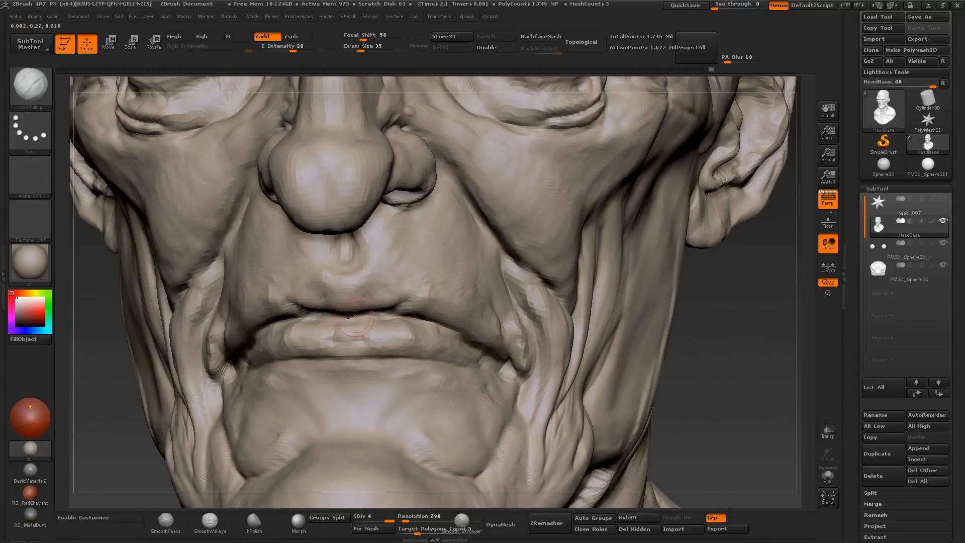
- Reshape the centre of the upper lip and the philtrum with Move at about size 56
key("b")
key("m")
key("v")
right_click_drag(324, 309, 354, 301)
left_click_drag(323, 280, 319, 266)
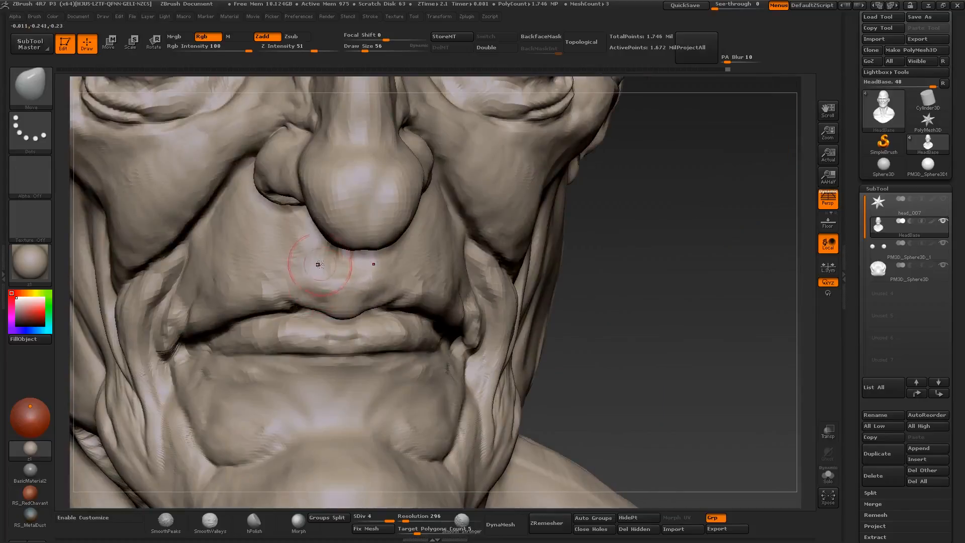
mouse_move(320, 269)
right_mouse_down()
mouse_move(306, 256)
mouse_move(335, 296)
right_mouse_up()
- Define the upper lip and philtrum ridges with Clay Buildup at about size 32
key("b")
key("c")
key("b")
key("bracketleft")
key("bracketleft")
key("bracketleft")
left_click_drag(326, 280, 300, 287)
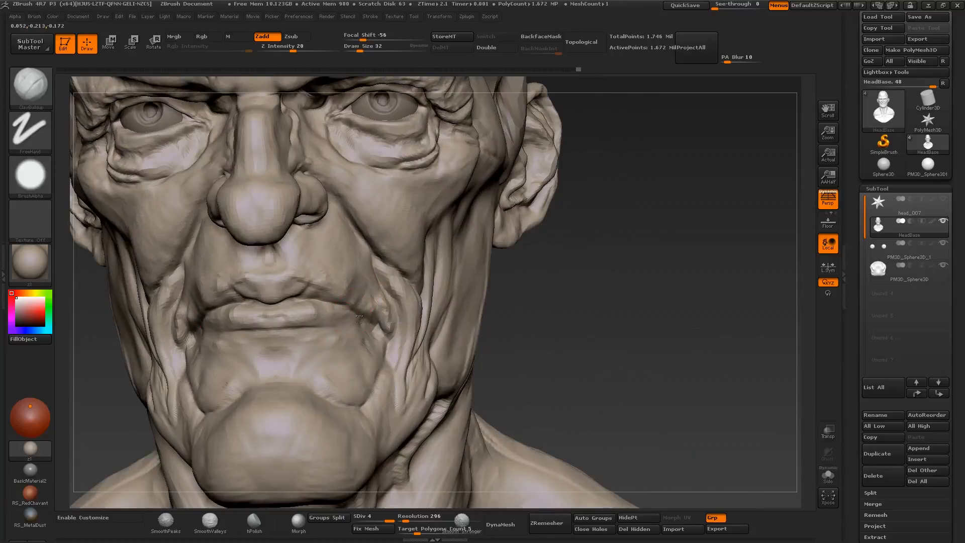
key("s")
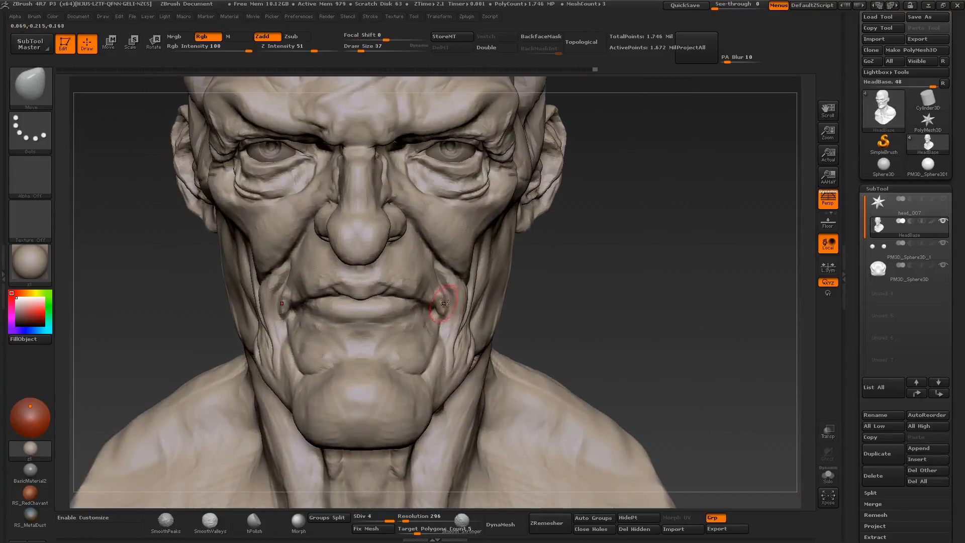
- Adjust the lips, mouth corners and lower face with Move at about size 37 to 101
key("shift")
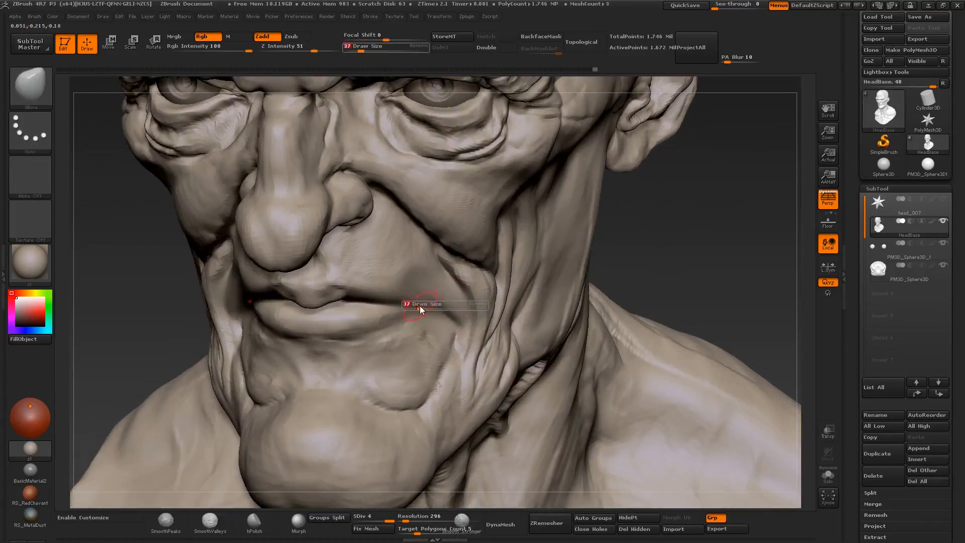
key("s")
left_click_drag(403, 317, 412, 317)
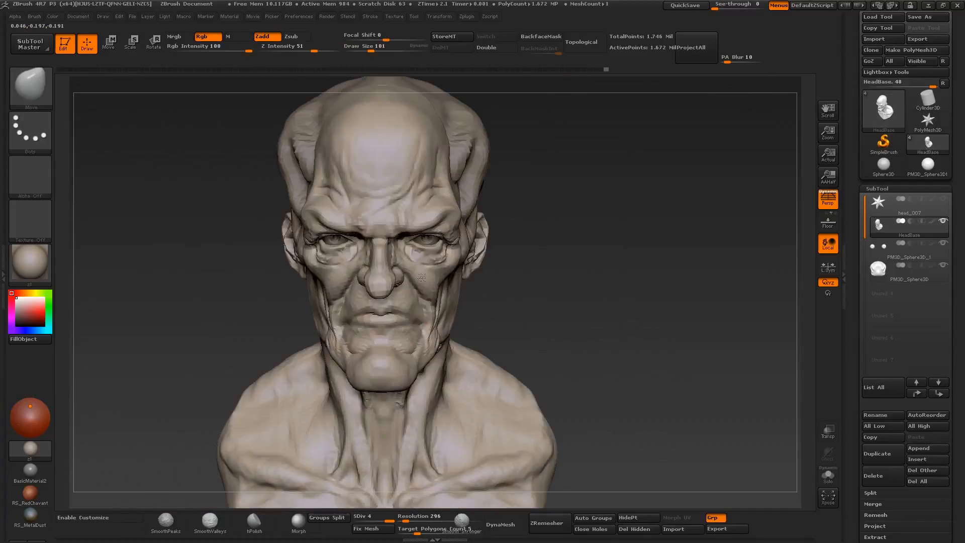
right_click_drag(414, 337, 334, 330)
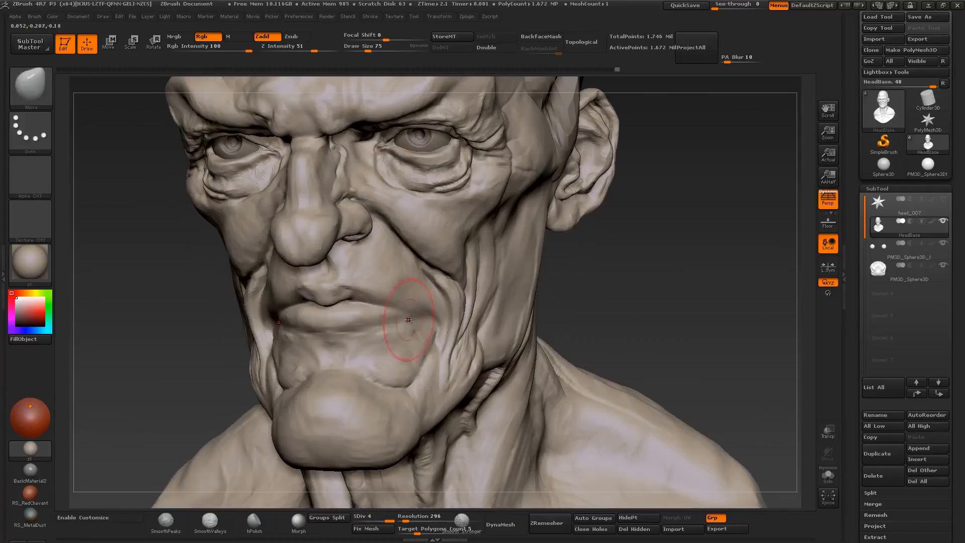
- Refine the lip edges and mouth corners with fine Clay Buildup strokes at about size 17 to 26
key("b")
key("c")
key("b")
key("s")
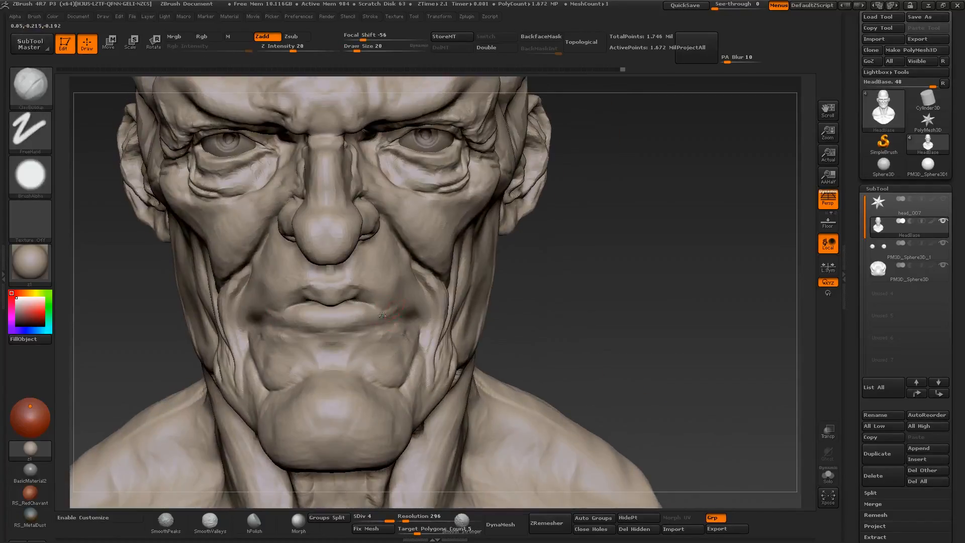
key("b")
key("d")
key("s")
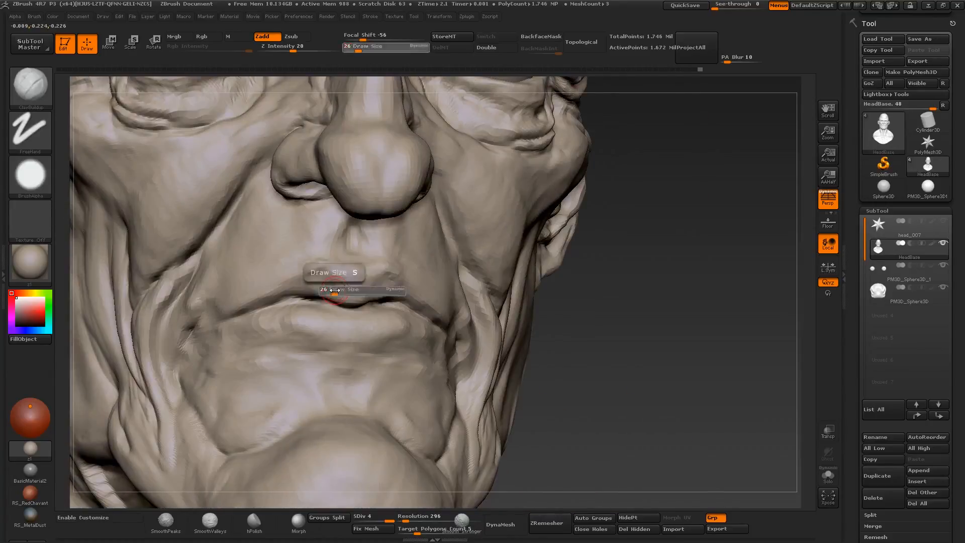
key("s")
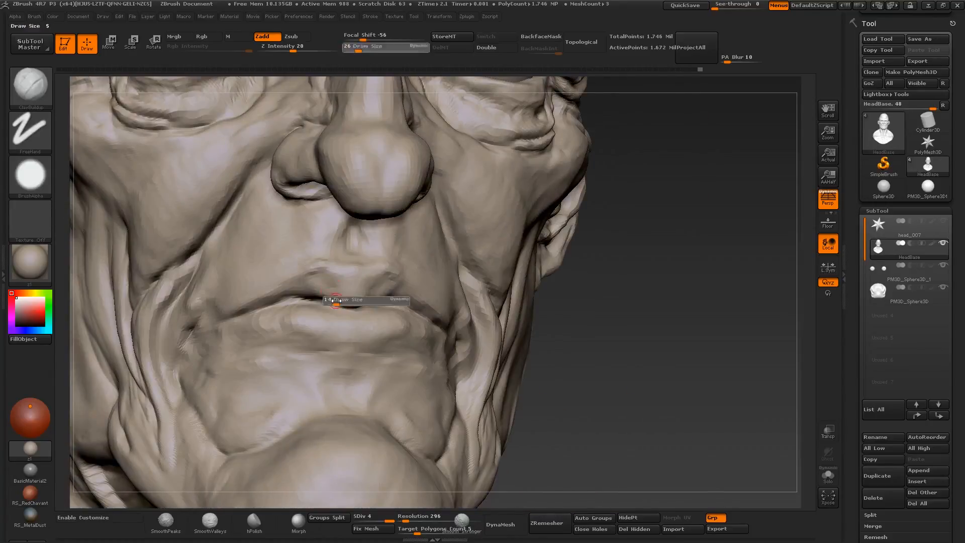
left_click_drag(335, 300, 336, 300)
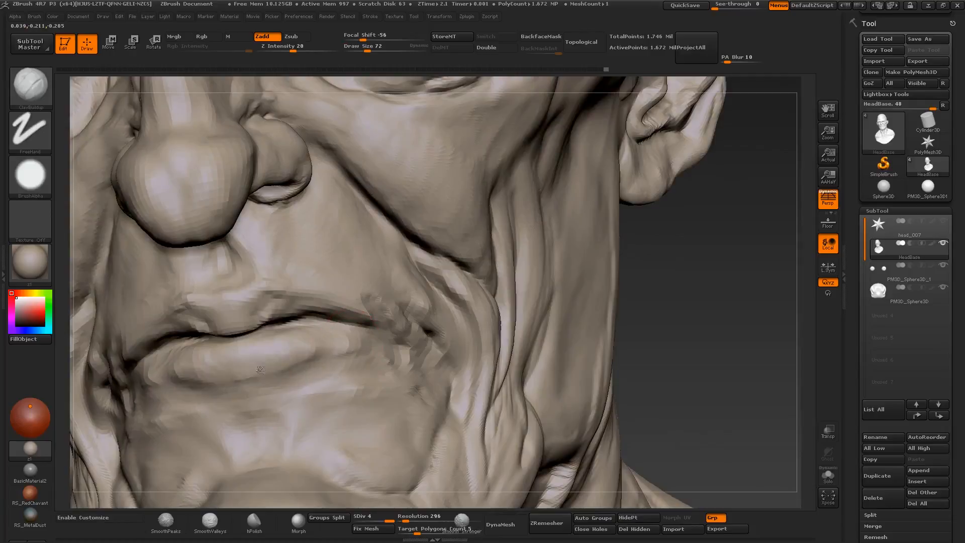
- Build up the lower lip and surrounding mouth area with Clay Buildup at about size 50 to 72
mouse_move(261, 370)
right_mouse_down()
mouse_move(307, 322)
mouse_move(377, 362)
mouse_move(427, 359)
right_mouse_up()
right_click_drag(322, 360, 363, 360)
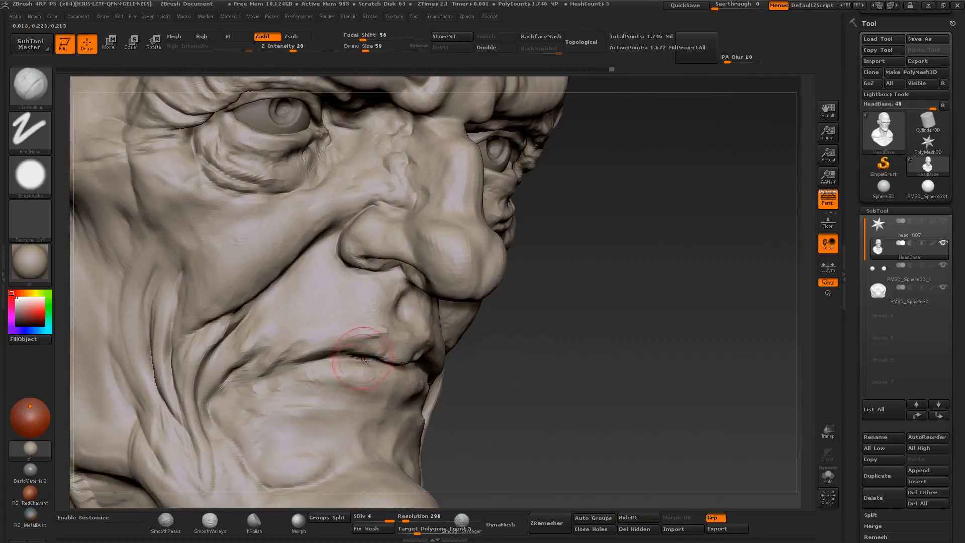
left_click_drag(370, 358, 390, 359, "shift")
right_click_drag(389, 351, 375, 347)
mouse_move(427, 289)
right_mouse_down()
mouse_move(339, 271)
mouse_move(327, 201)
right_mouse_up()
- Adjust the nasolabial fold, cheek and mouth profile with Move at about size 89
key("b")
key("m")
key("v")
right_click_drag(502, 311, 432, 327)
left_click_drag(475, 355, 465, 352)
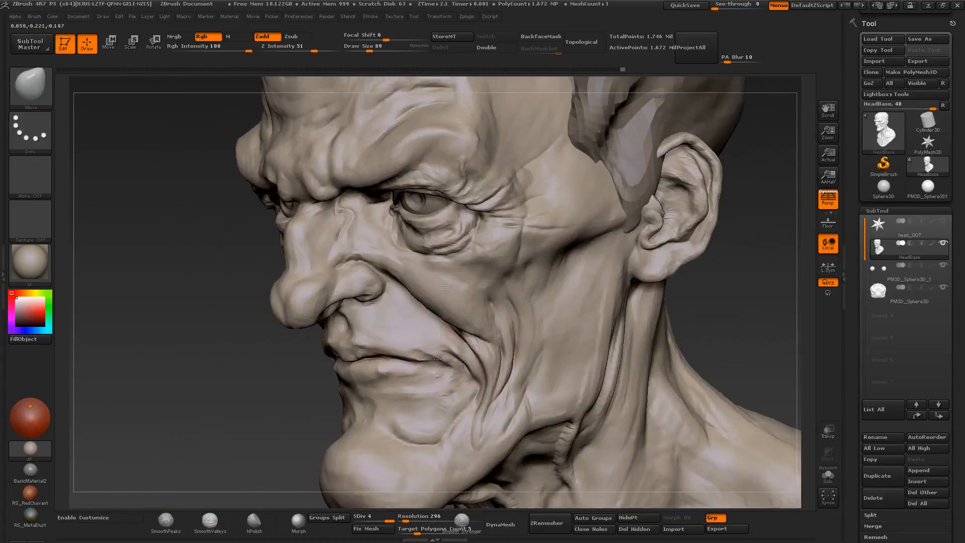
right_click_drag(438, 358, 428, 241, "ctrl")
mouse_move(427, 241)
right_mouse_down()
mouse_move(372, 241)
mouse_move(401, 345)
mouse_move(365, 370)
mouse_move(482, 385)
right_mouse_up()
right_click_drag(302, 392, 392, 394)
- Sculpt the lower lip and the area between mouth and chin with Clay Buildup at about size 22 to 56
key("b")
key("c")
key("b")
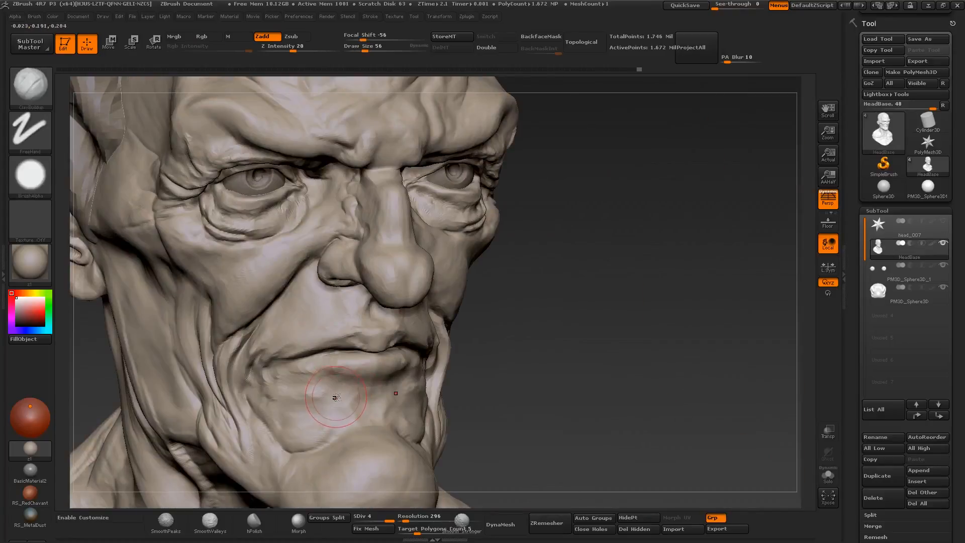
mouse_move(334, 425)
right_mouse_down()
mouse_move(383, 409)
mouse_move(285, 395)
mouse_move(352, 327)
right_mouse_up()
mouse_move(432, 361)
right_mouse_down()
mouse_move(382, 384)
mouse_move(321, 382)
right_mouse_up()
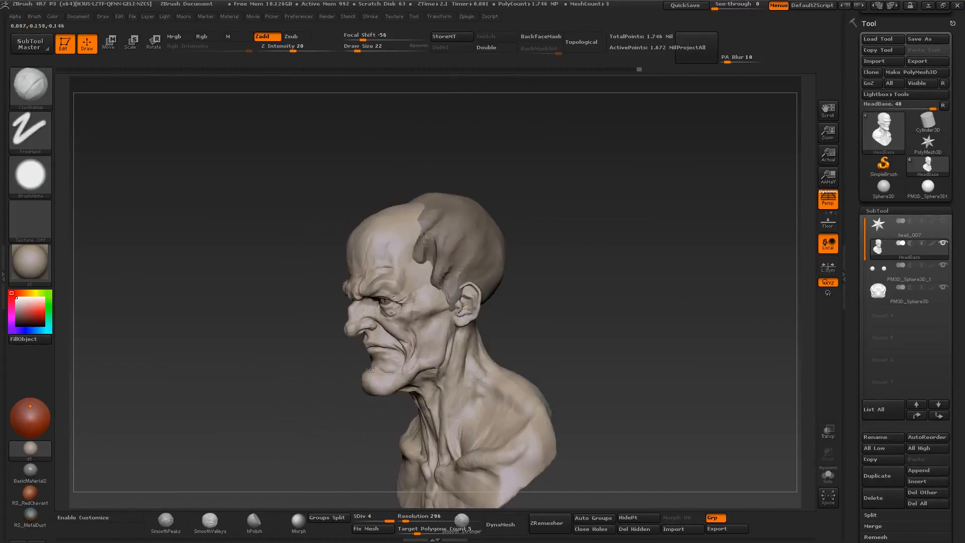
right_click_drag(352, 327, 362, 427, "ctrl")
right_click_drag(362, 427, 412, 402)
mouse_move(468, 351)
right_mouse_down()
mouse_move(434, 347)
mouse_move(387, 287)
mouse_move(424, 366)
mouse_move(384, 347)
right_mouse_up()
- Adjust the shape of the lips and mouth with the Move brush at a changed brush size
key("b")
key("m")
key("v")
key("s")
left_click_drag(399, 332, 409, 332)
mouse_move(418, 330)
right_mouse_down()
mouse_move(452, 334)
mouse_move(392, 328)
mouse_move(436, 323)
mouse_move(440, 333)
mouse_move(411, 324)
mouse_move(440, 324)
mouse_move(370, 331)
mouse_move(397, 331)
right_mouse_up()
key("ctrl")
key("ctrl")
mouse_move(397, 331)
right_mouse_down("ctrl")
mouse_move(396, 312)
mouse_move(394, 365)
mouse_move(469, 359)
mouse_move(415, 387)
mouse_move(432, 355)
mouse_move(389, 369)
right_mouse_up("ctrl")
- Refine the upper lip and the line between the lips with Clay Buildup at about size 35 to 37
key("bracketleft")
key("bracketleft")
key("b")
key("c")
key("b")
key("bracketleft")
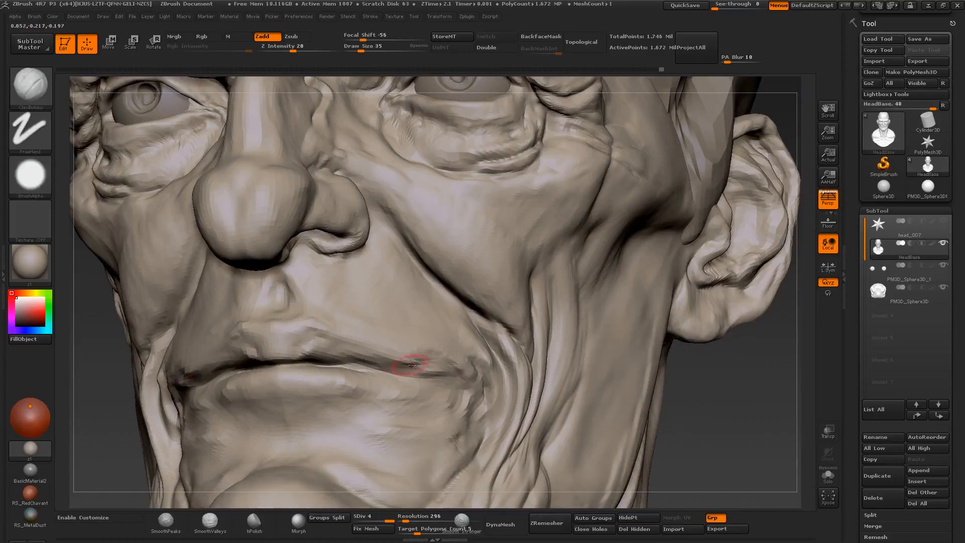
left_click_drag(406, 364, 460, 367, "shift")
right_click_drag(317, 350, 340, 354)
left_click_drag(340, 353, 325, 352)
right_click_drag(300, 347, 347, 348)
right_click_drag(253, 349, 279, 367)
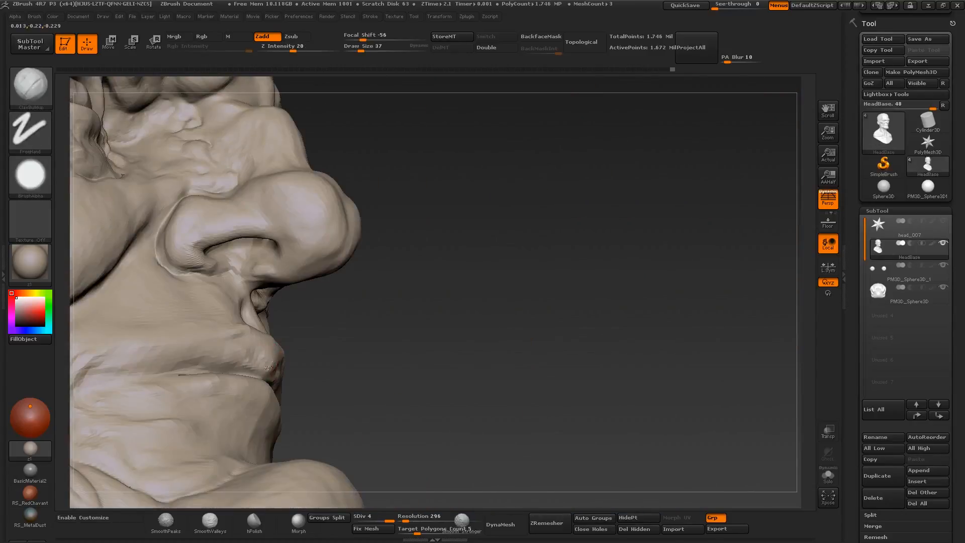
- Refine the upper lip, nose bridge and inner eye area with Clay Buildup at about size 37 to 65
right_click_drag(216, 350, 224, 351)
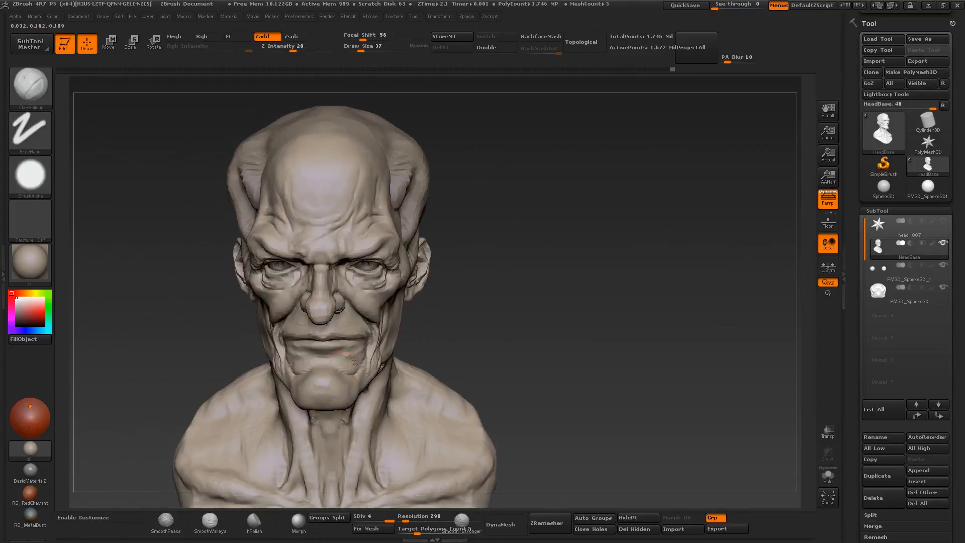
right_click_drag(302, 329, 324, 330)
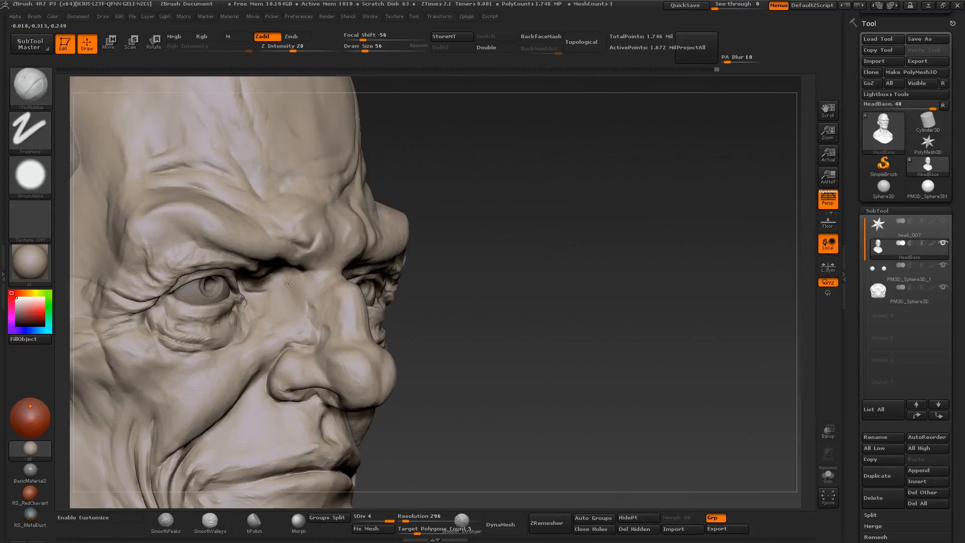
mouse_move(288, 282)
right_mouse_down()
mouse_move(329, 284)
mouse_move(332, 306)
mouse_move(301, 321)
mouse_move(343, 341)
mouse_move(322, 354)
mouse_move(296, 352)
mouse_move(312, 382)
mouse_move(352, 301)
right_mouse_up()
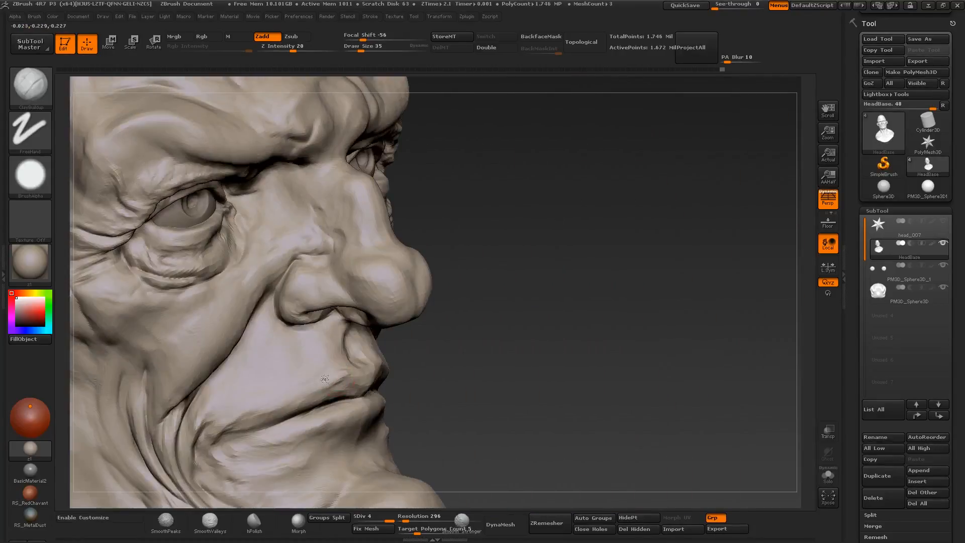
mouse_move(325, 378)
right_mouse_down()
mouse_move(270, 399)
mouse_move(173, 390)
right_mouse_up()
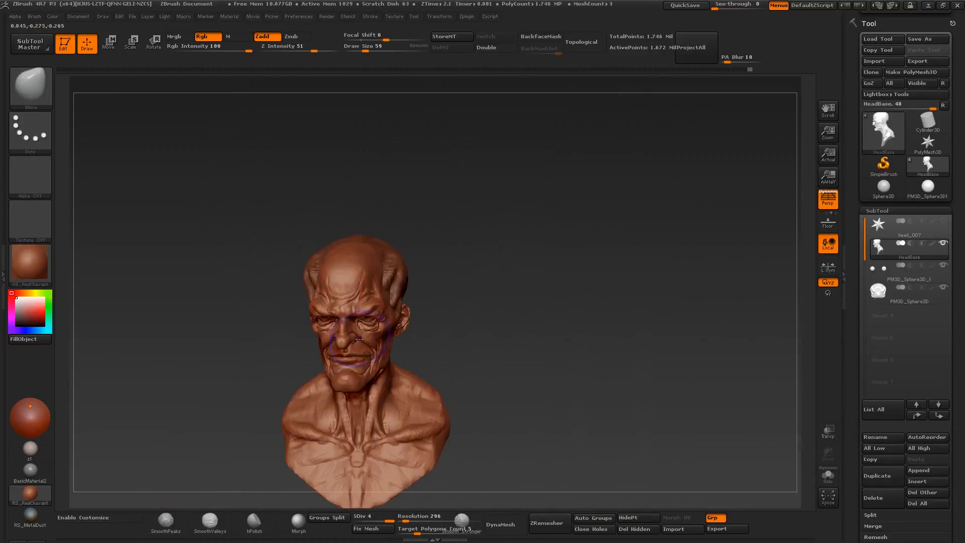
- Adjust the mouth corners, cheeks and jaw contour with the Move brush at about size 59 to 62
right_click_drag(360, 338, 400, 295, "alt")
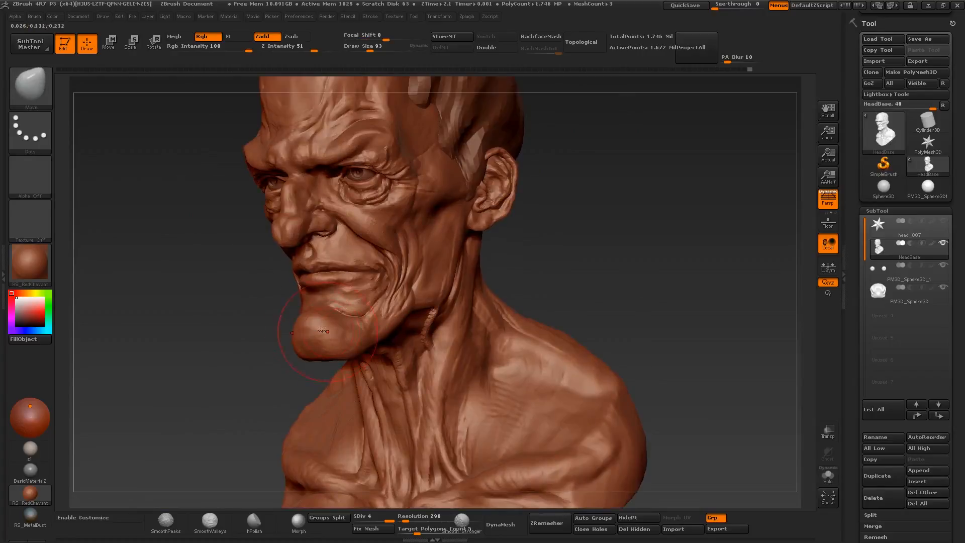
mouse_move(274, 319)
right_mouse_down()
mouse_move(326, 339)
mouse_move(328, 321)
right_mouse_up()
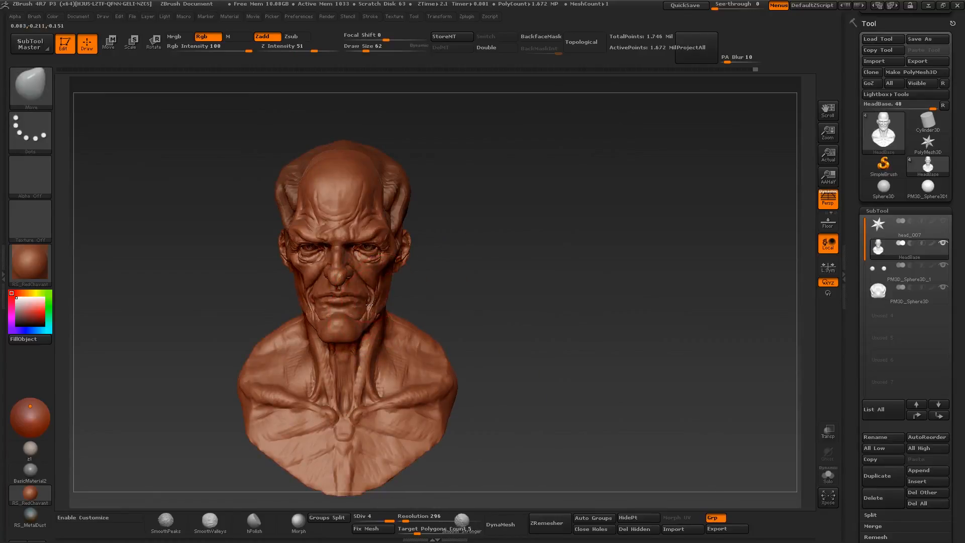
mouse_move(431, 311)
right_mouse_down()
mouse_move(354, 308)
mouse_move(355, 321)
right_mouse_up()
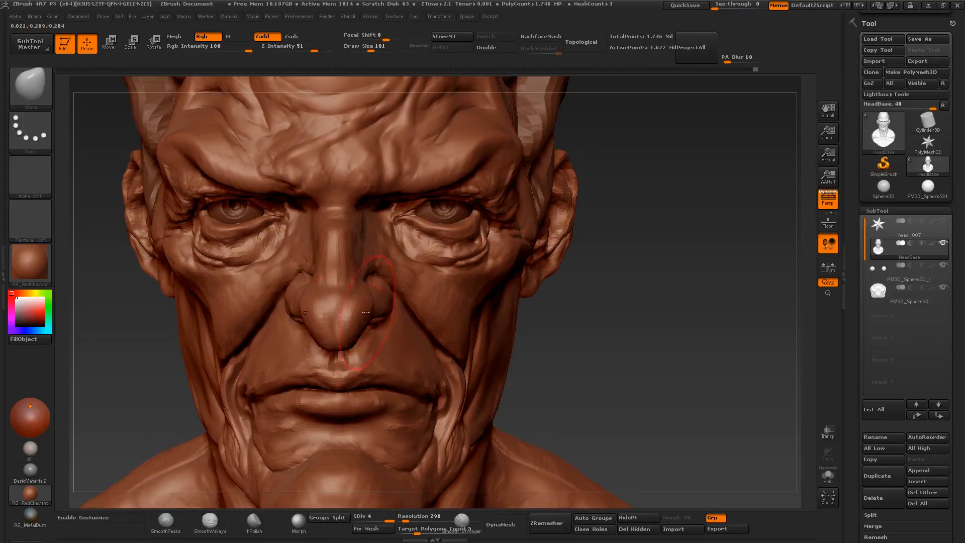
left_click_drag(366, 312, 366, 307)
- Adjust the nose, facial profile and cheeks with the Move brush at about size 65 to 126
key("[")
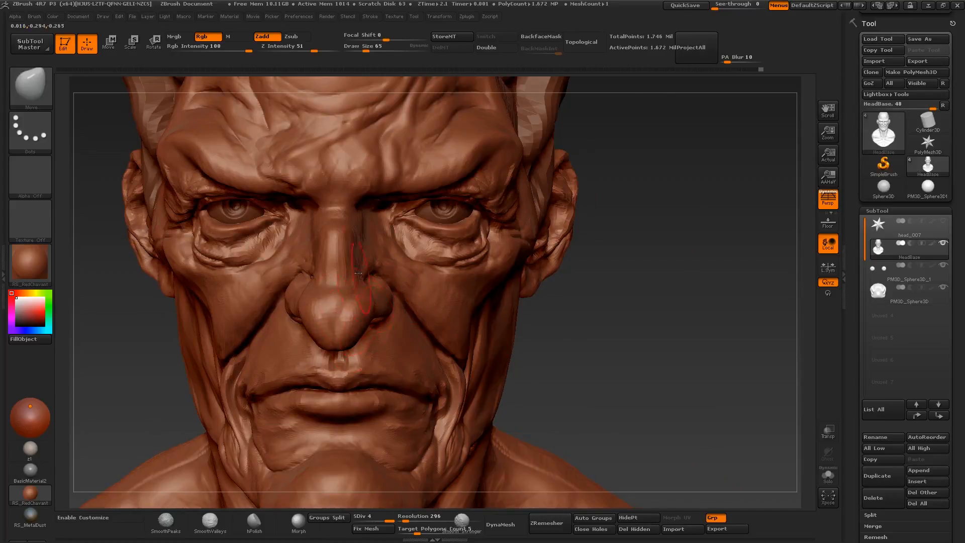
right_click_drag(432, 309, 402, 308)
mouse_move(402, 308)
right_mouse_down("ctrl")
mouse_move(402, 292)
mouse_move(366, 292)
mouse_move(366, 302)
right_mouse_up("ctrl")
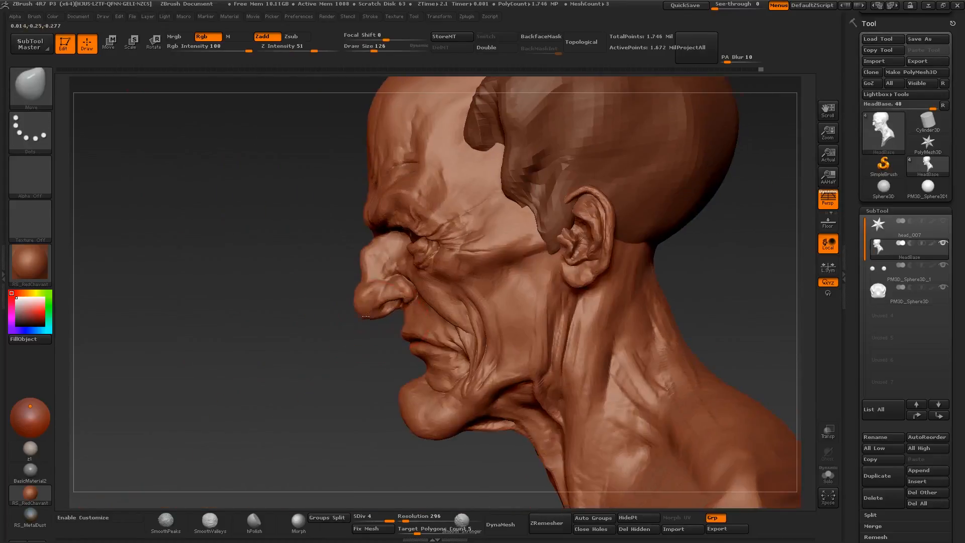
key("[")
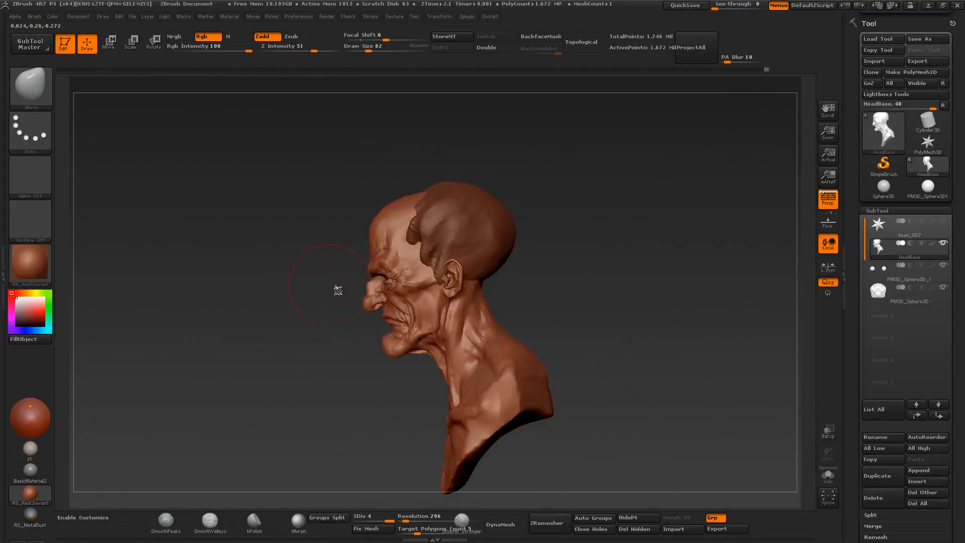
right_click_drag(338, 291, 382, 311)
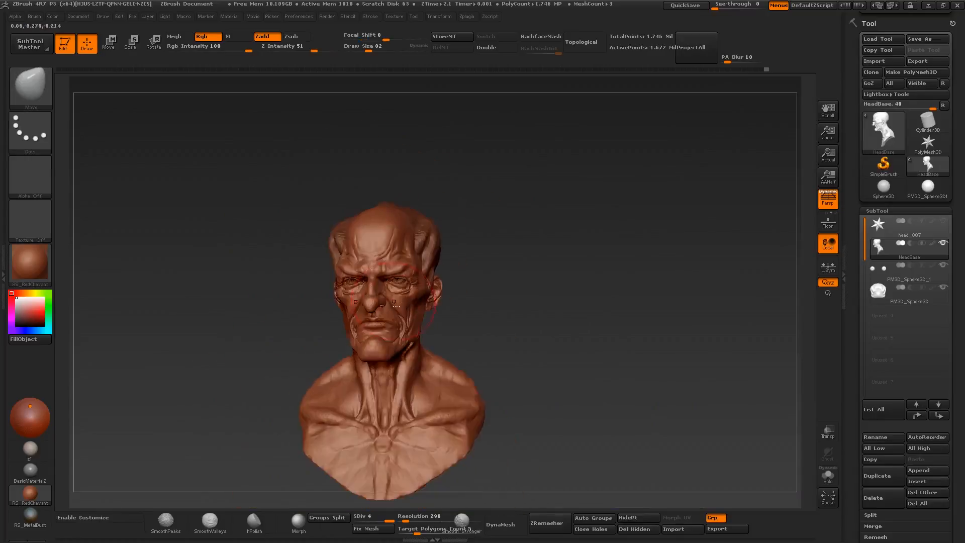
mouse_move(394, 301)
right_mouse_down("ctrl")
mouse_move(391, 327)
mouse_move(410, 325)
mouse_move(377, 271)
mouse_move(385, 292)
right_mouse_up("ctrl")
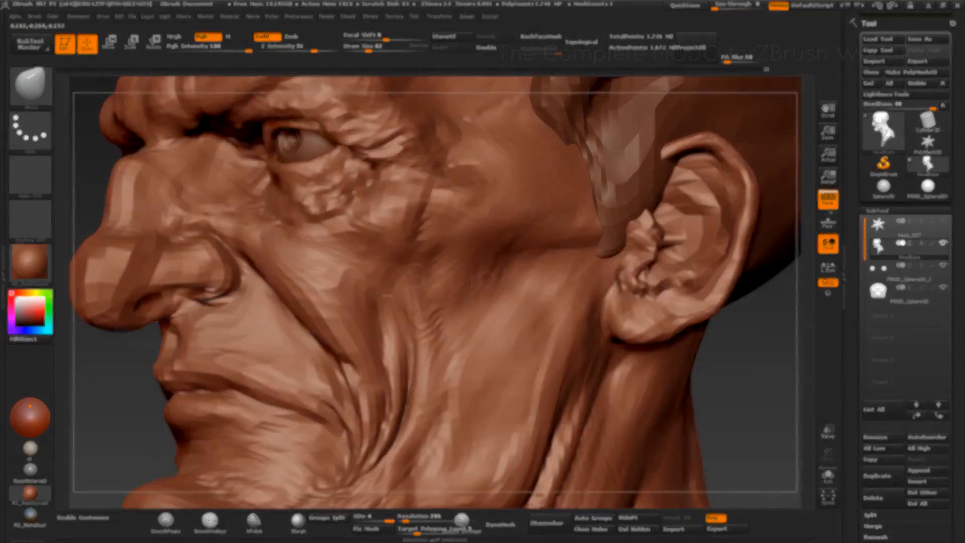